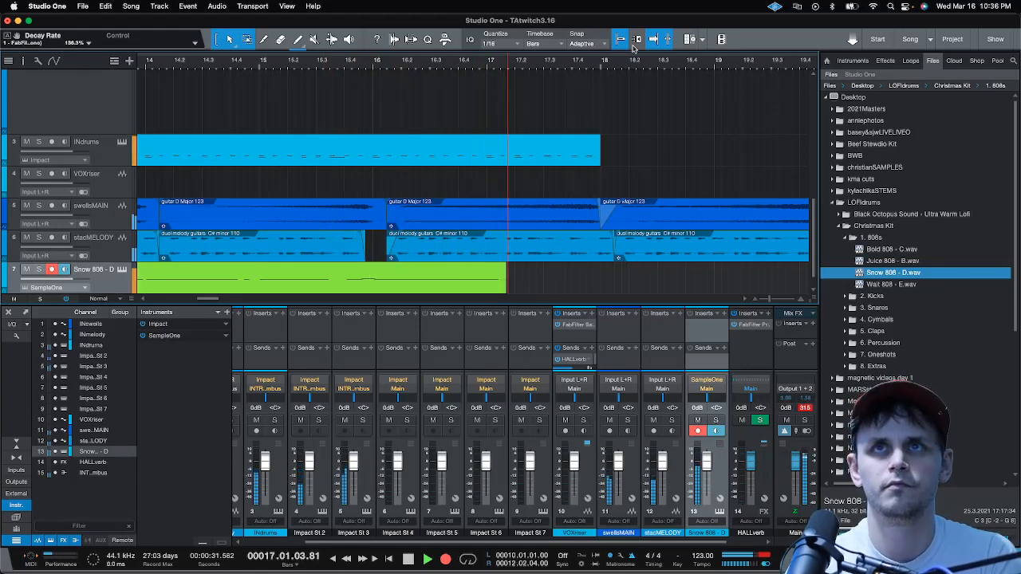
Stop recording and open the recorded Snow 808 - D part for note editing, playing it back to check the notes
key(KP_Multiply)
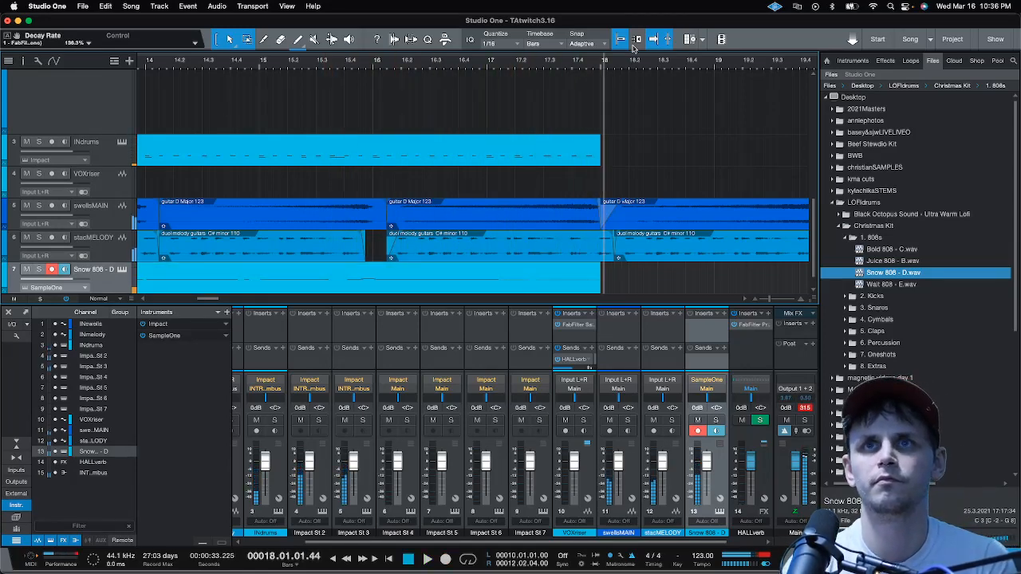
double_click(526, 283)
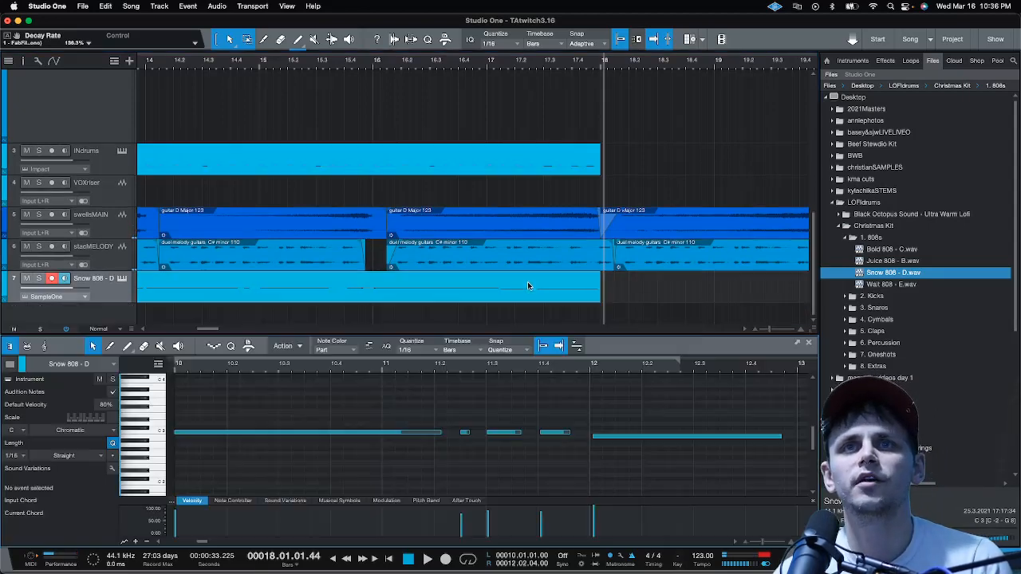
click(486, 370)
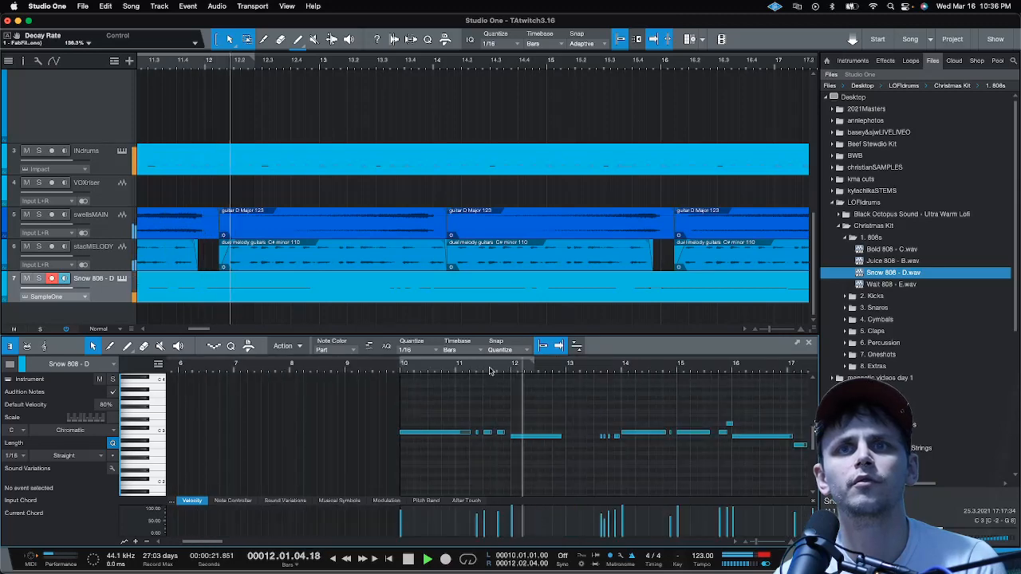
scroll(684, 381, down, 1)
scroll(684, 374, down, 3)
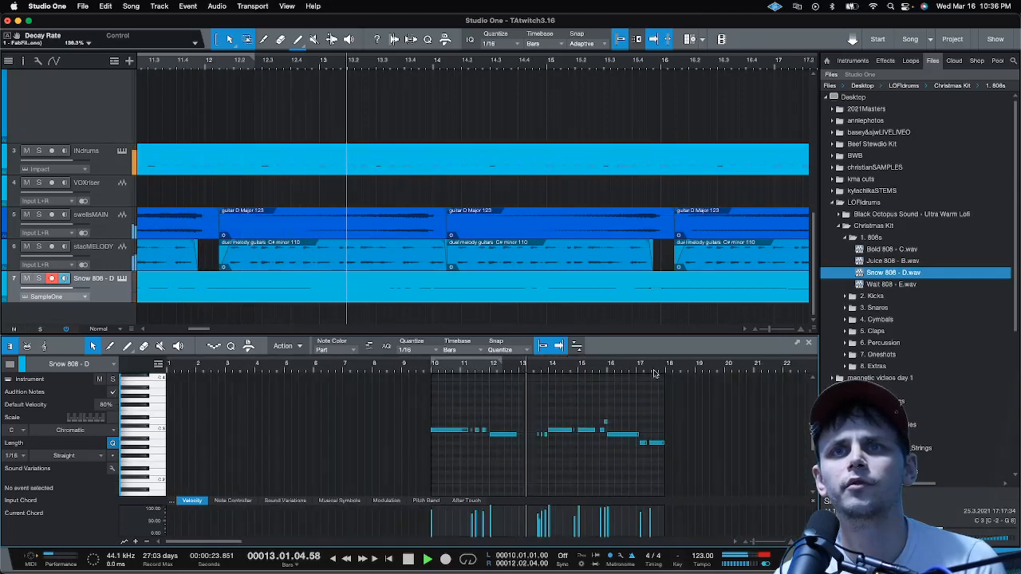
Audition the end of the 808 line and raise the long note at bar 16 to C3
click(642, 372)
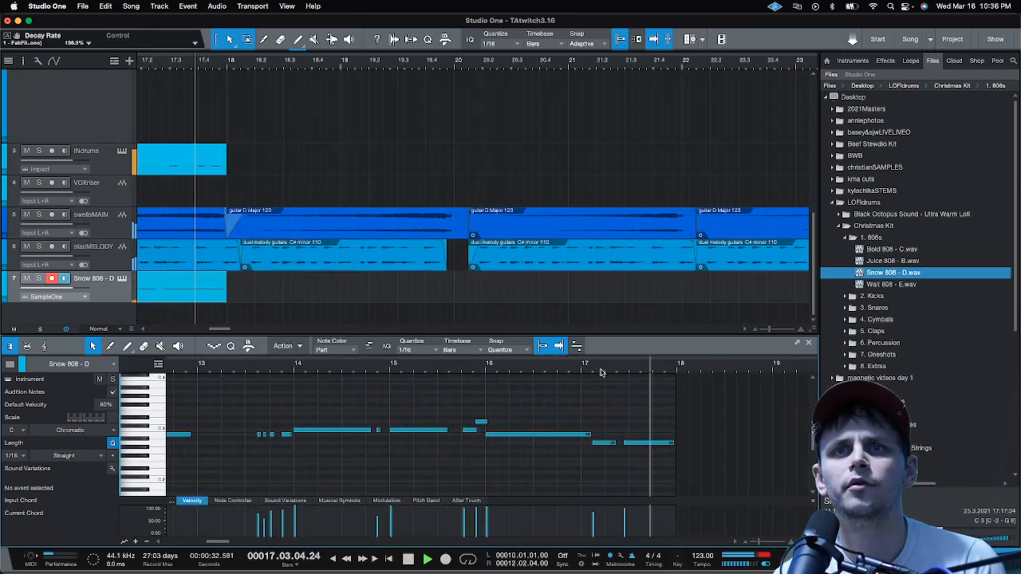
click(456, 370)
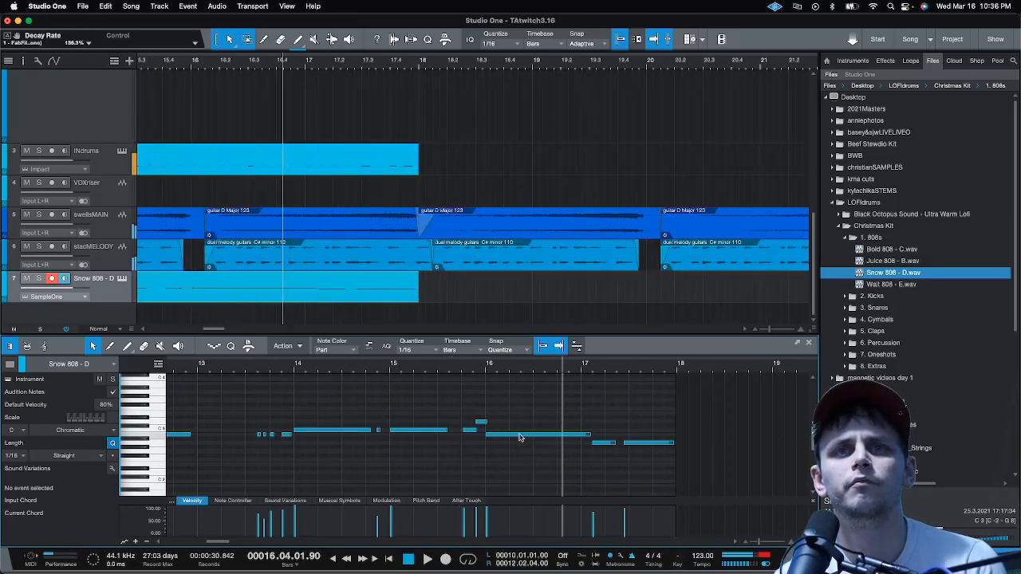
drag(519, 437, 517, 432)
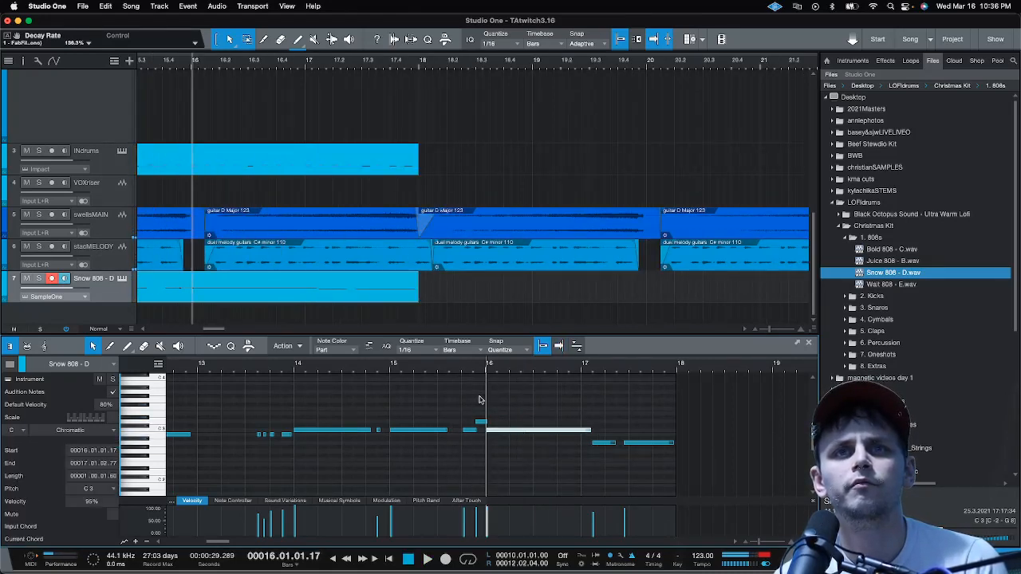
click(394, 370)
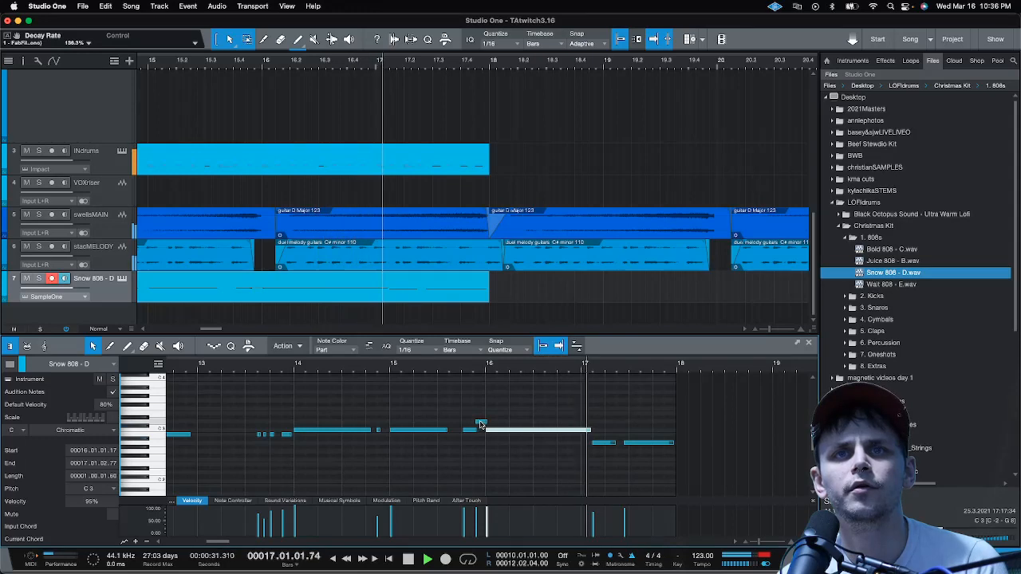
Rework the closing 808 notes in bar 17 at pitch B2, ending with a one-beat note at 17.04.01
click(606, 452)
drag(605, 443, 653, 437)
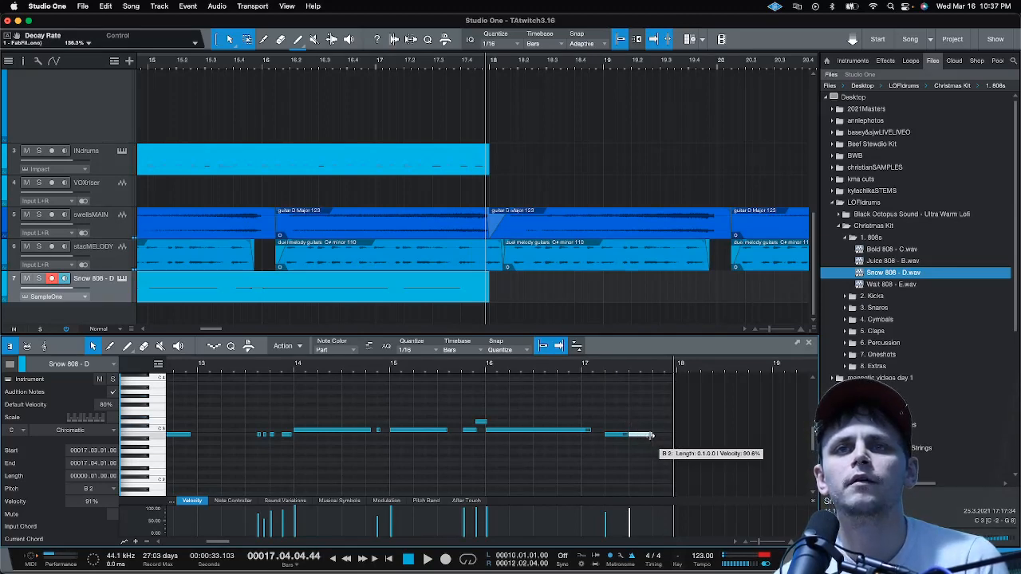
mouse_move(652, 435)
mouse_down()
mouse_move(638, 436)
mouse_move(678, 445)
mouse_up()
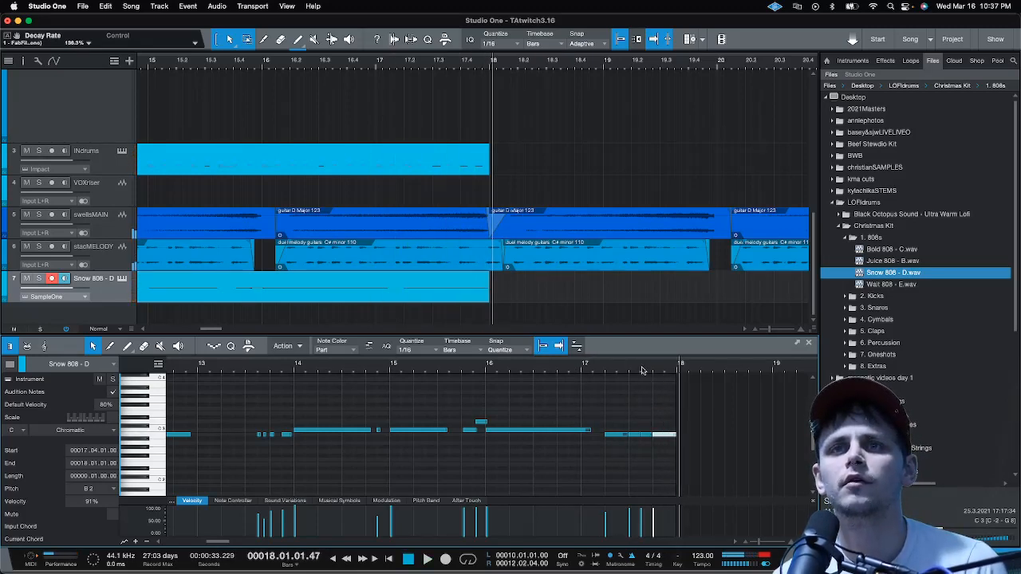
Move the short B2 note in bar 17 to start at 17.03.02 and end at 17.03.04, and play the result
key(e)
key(e)
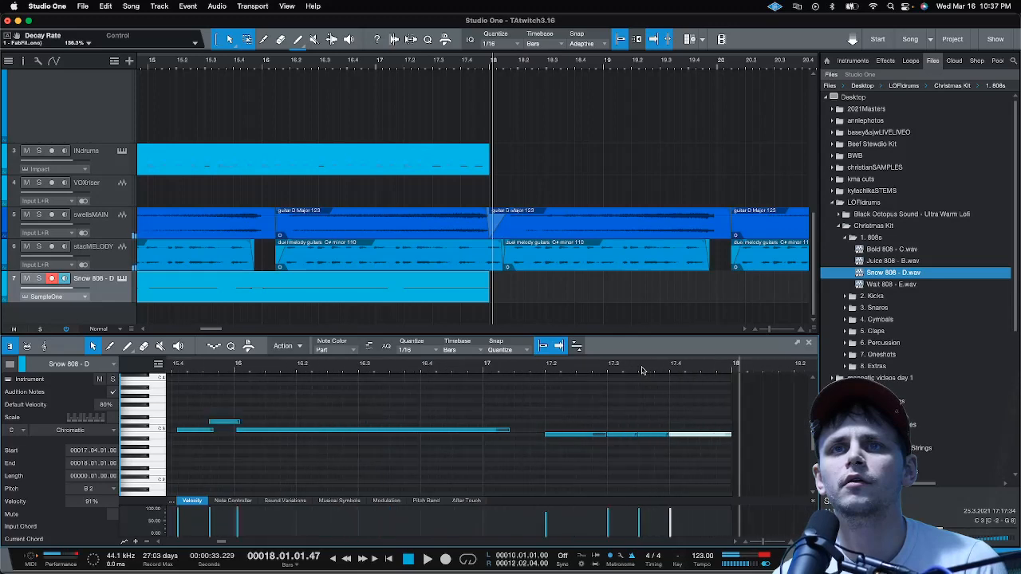
click(636, 437)
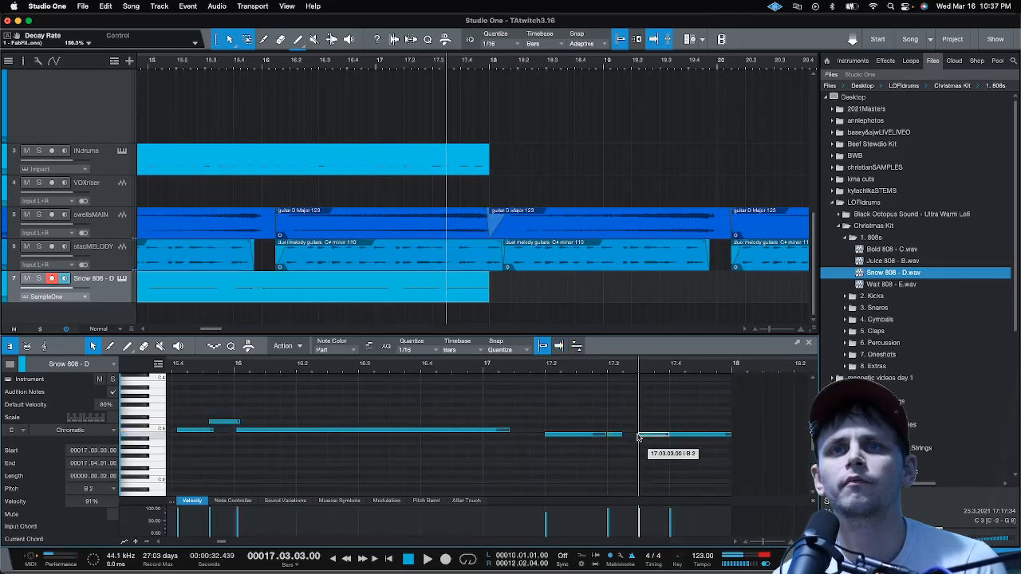
drag(638, 435, 636, 436)
click(539, 367)
key(space)
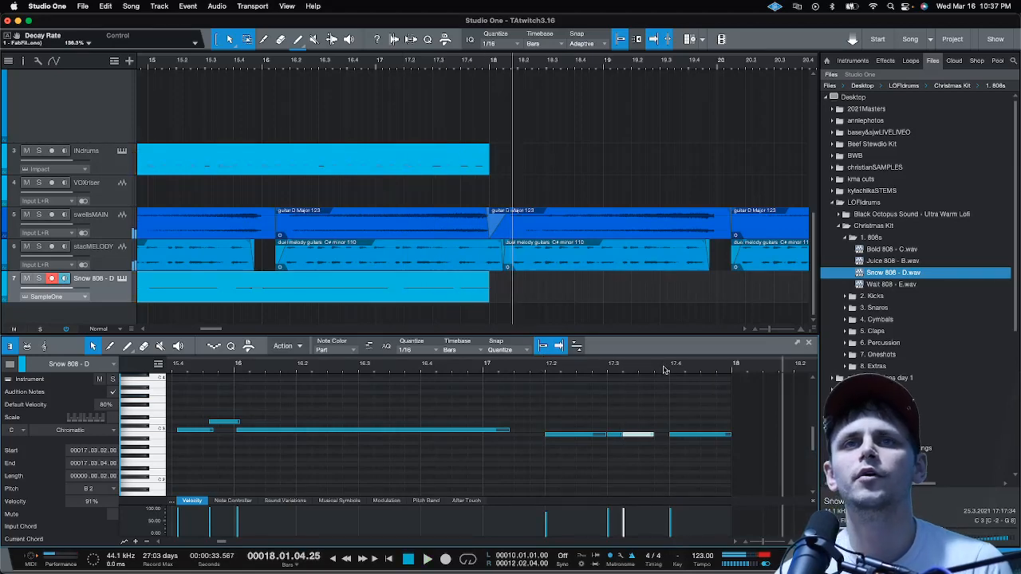
Play the section from bar 10 to check the opening of the 808 line against the other tracks
key(w)
key(w)
key(w)
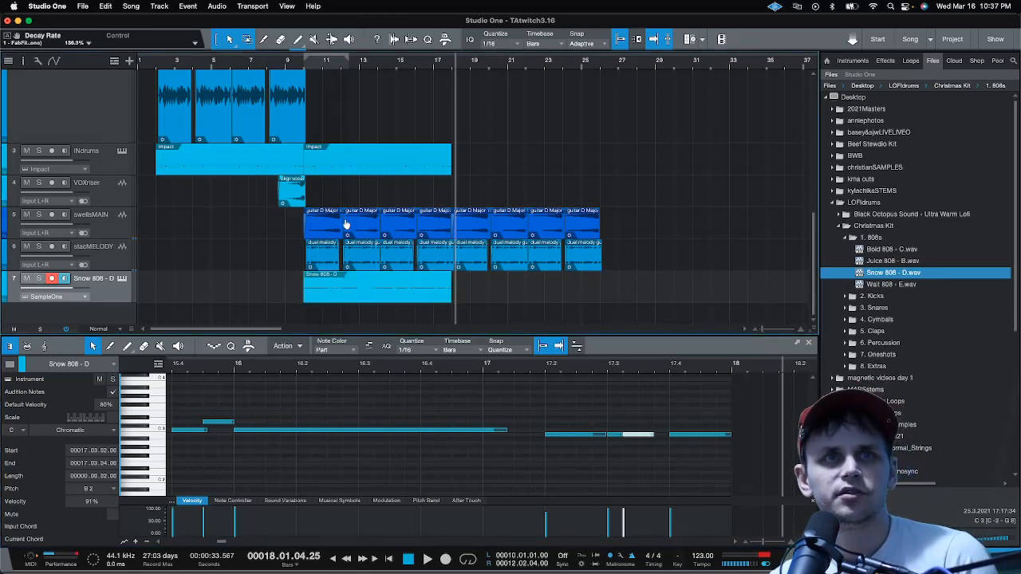
click(306, 64)
key(space)
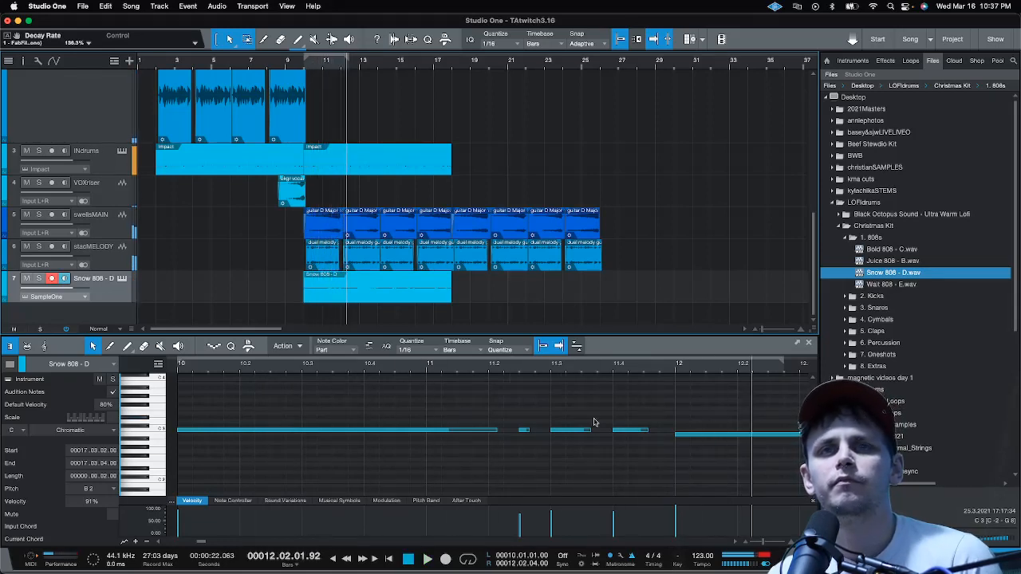
click(492, 369)
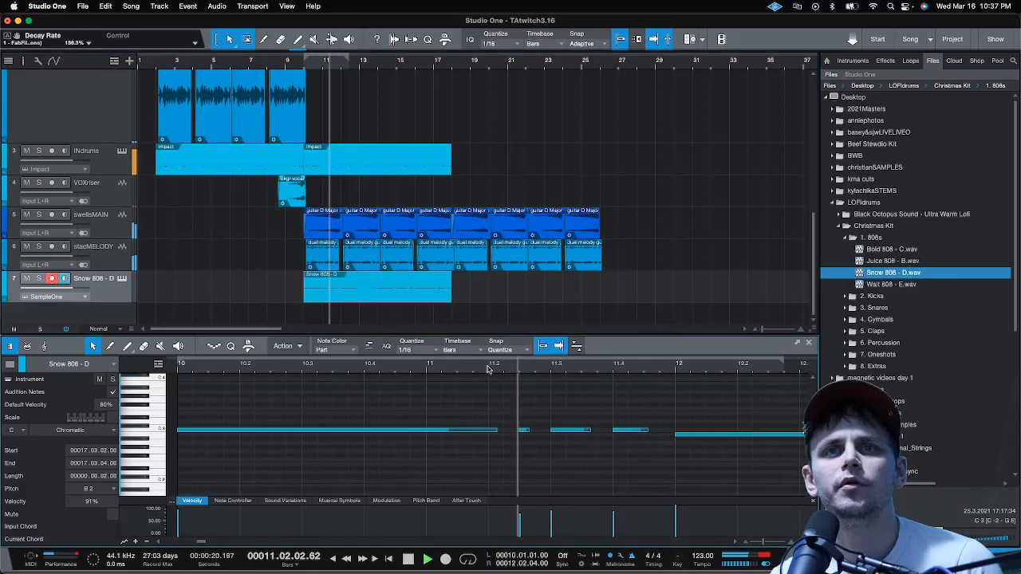
Shorten the C3 note at 11.03.01 to one sixteenth, and add an equally short repeat at 11.03.02
click(590, 431)
drag(592, 431, 566, 432)
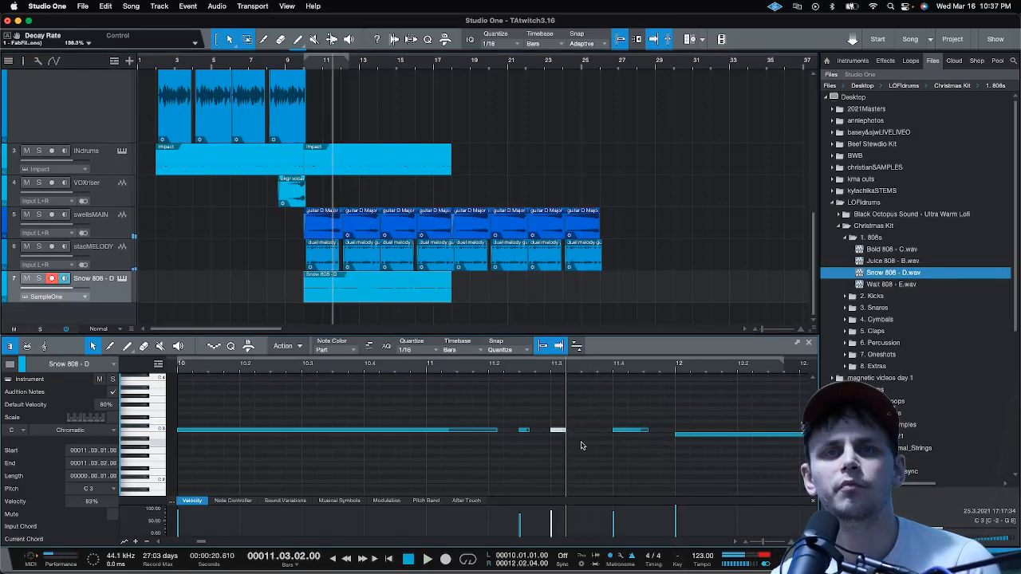
click(489, 365)
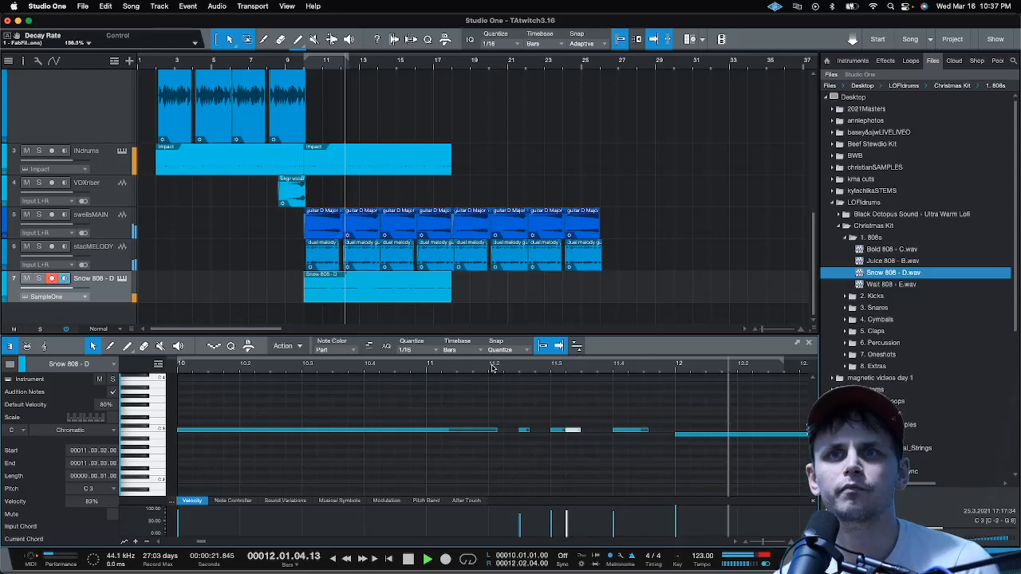
Shorten the C3 note at 15.04.01 to end at 15.04.03, where the D3 note begins, and play it back
scroll(539, 369, down, 6)
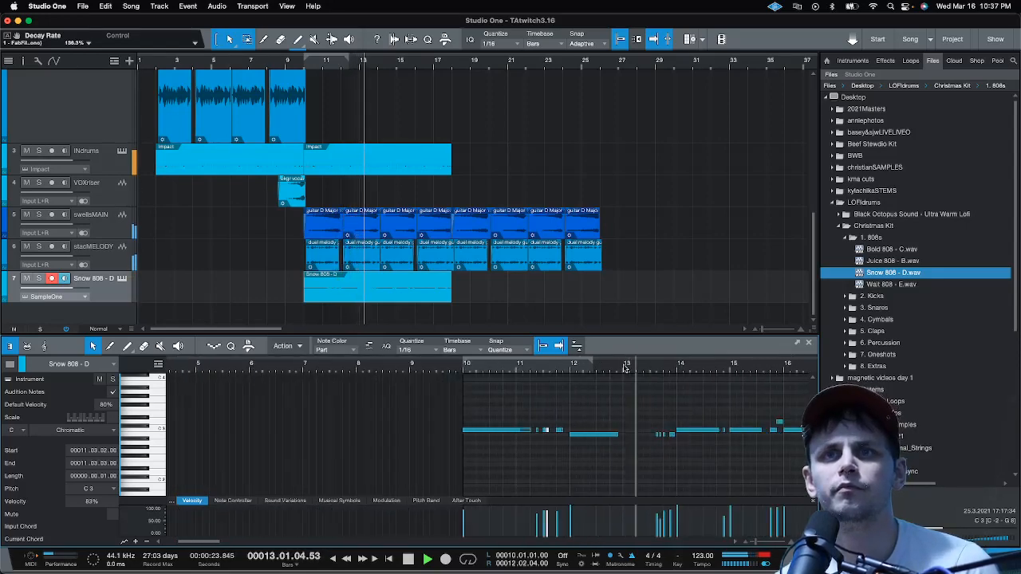
scroll(646, 367, down, 1)
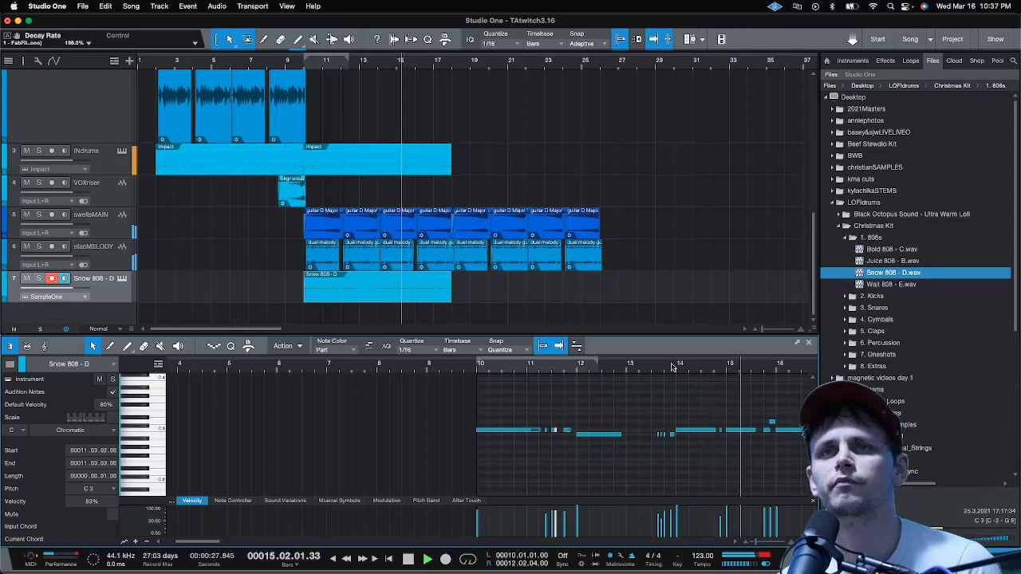
scroll(672, 367, down, 3)
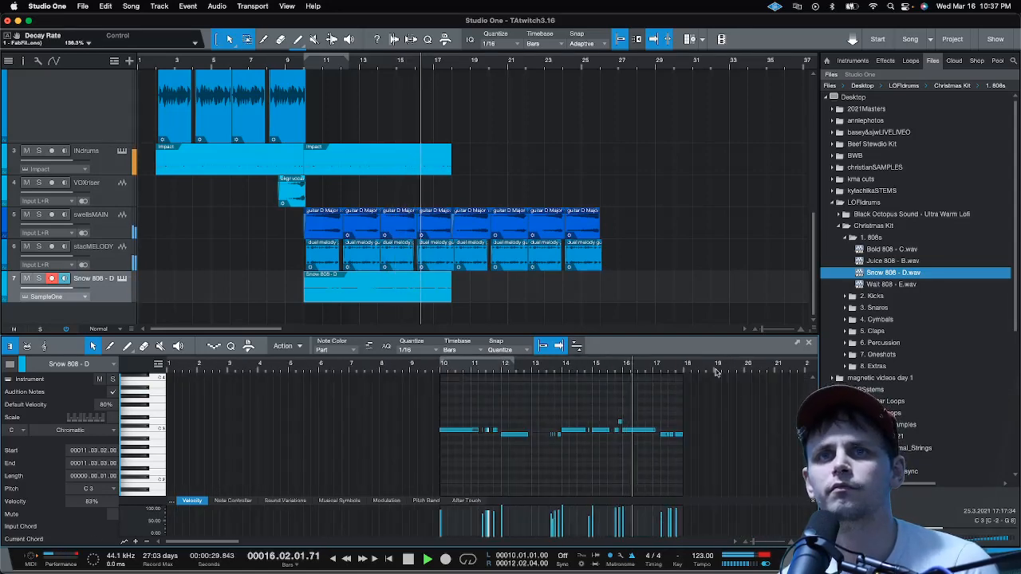
scroll(715, 372, up, 6)
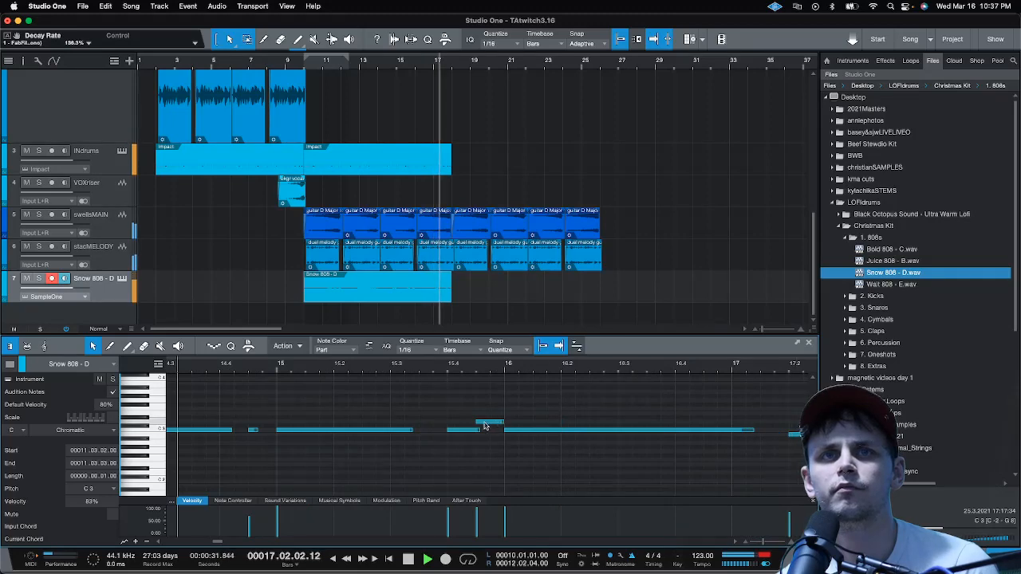
key(space)
scroll(365, 367, down, 5)
scroll(290, 369, up, 5)
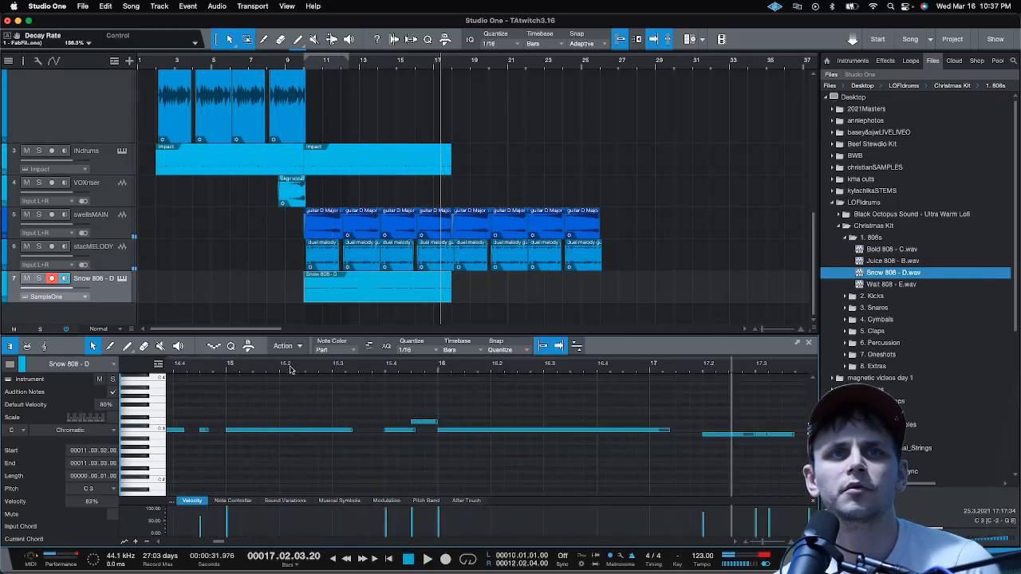
drag(415, 433, 410, 432)
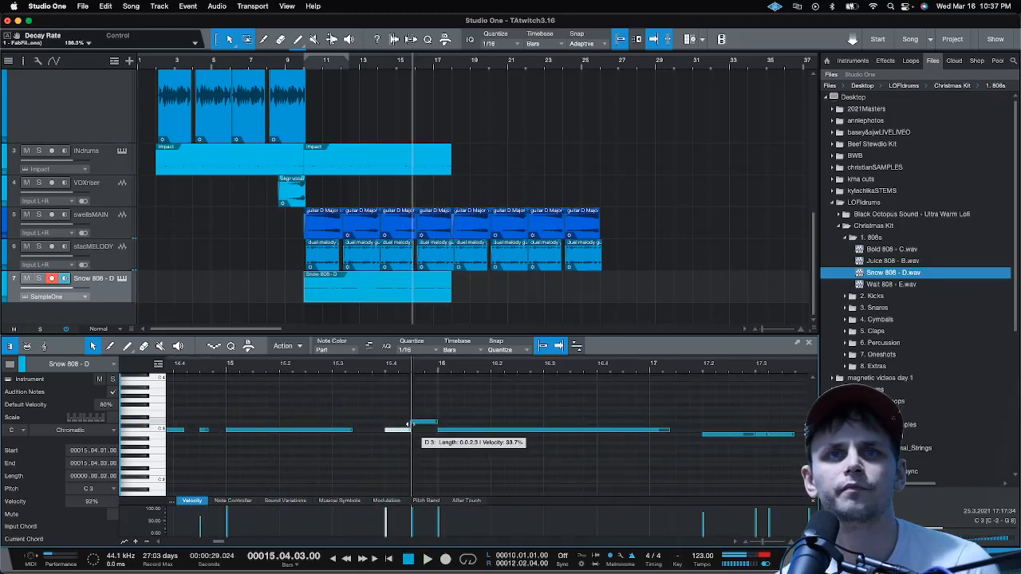
click(360, 369)
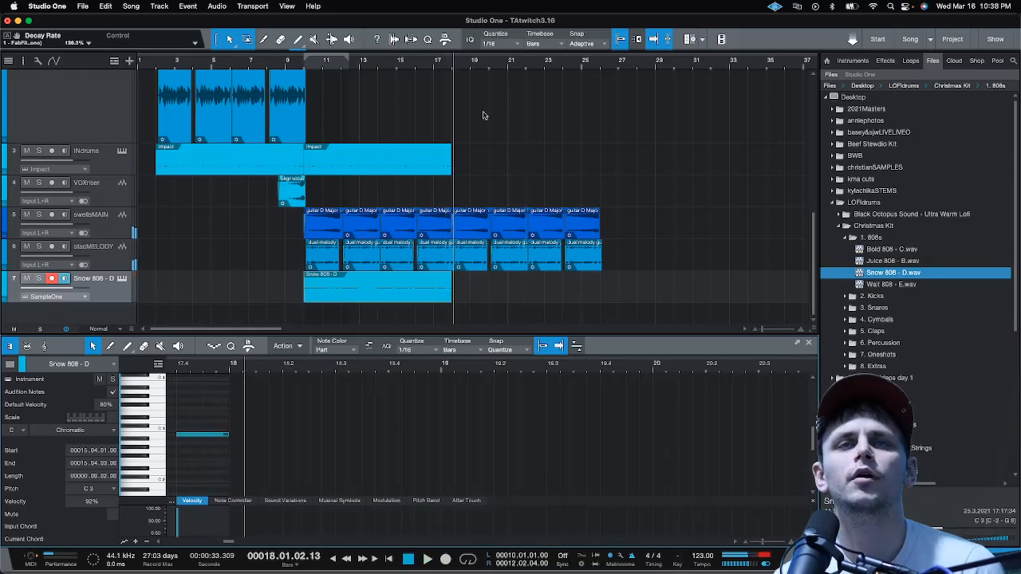
Collapse the Christmas Kit and LOFIdrums sample folders in the file browser
key(e)
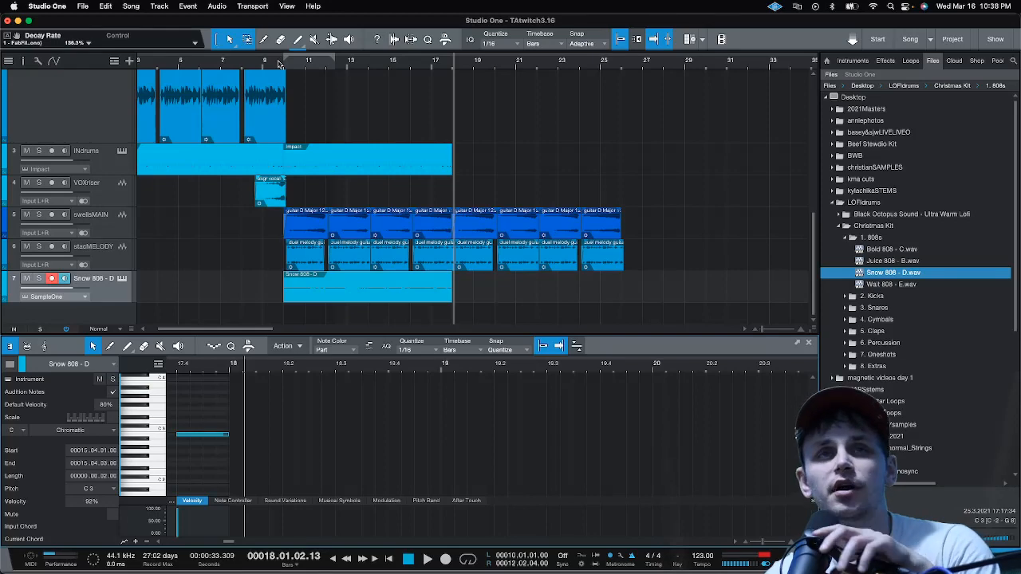
scroll(291, 67, up, 3)
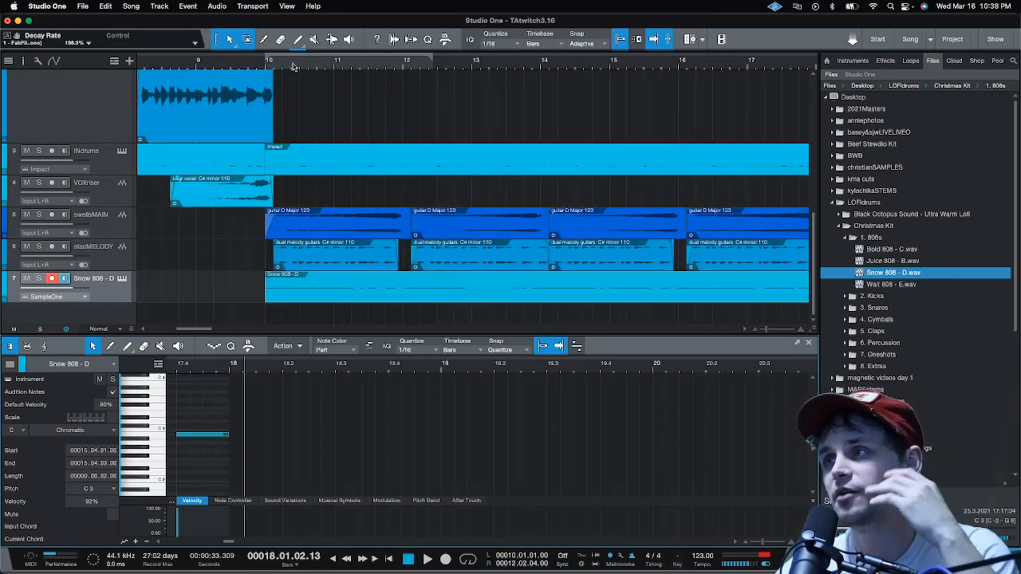
scroll(294, 66, down, 3)
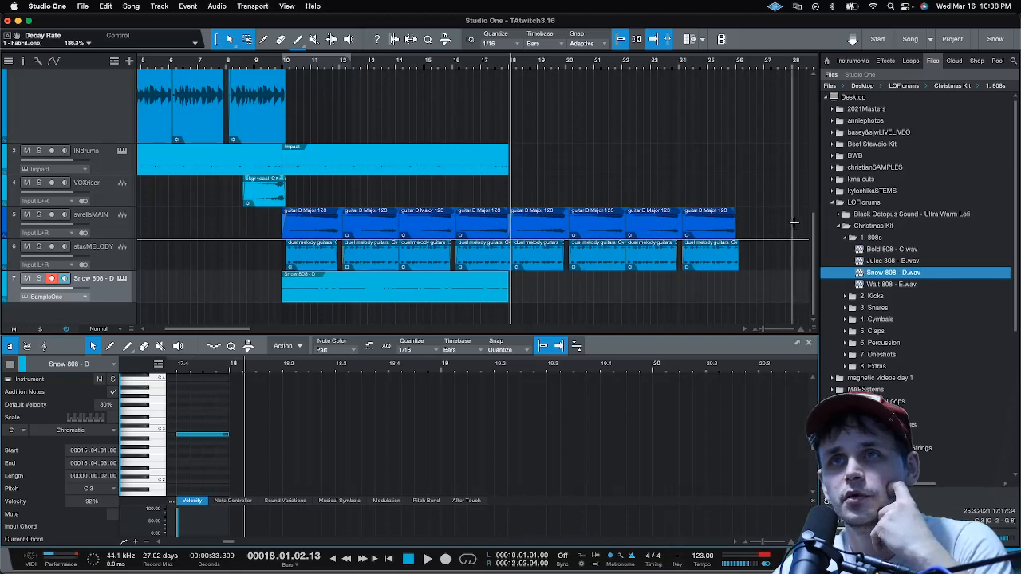
click(840, 227)
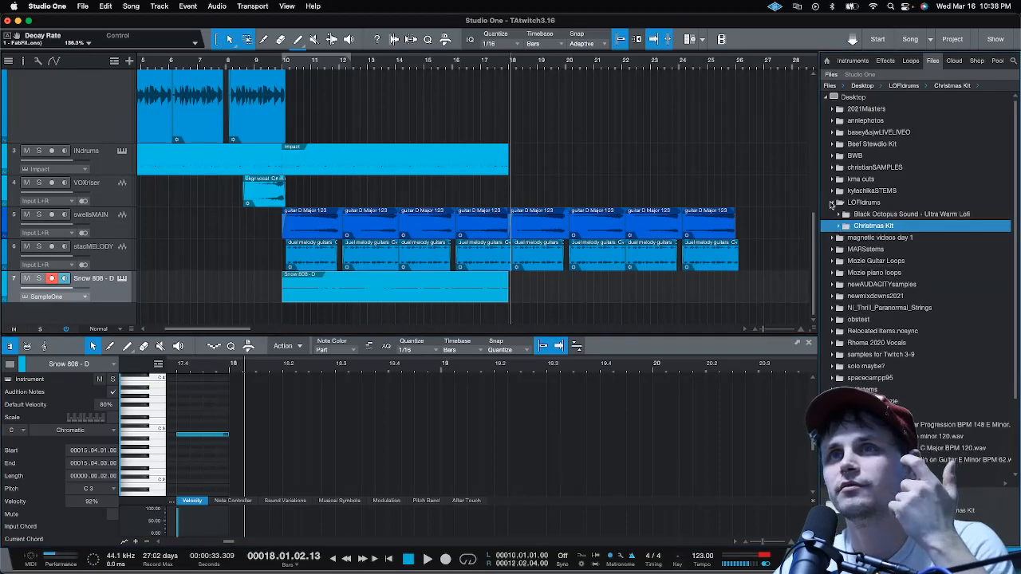
click(831, 204)
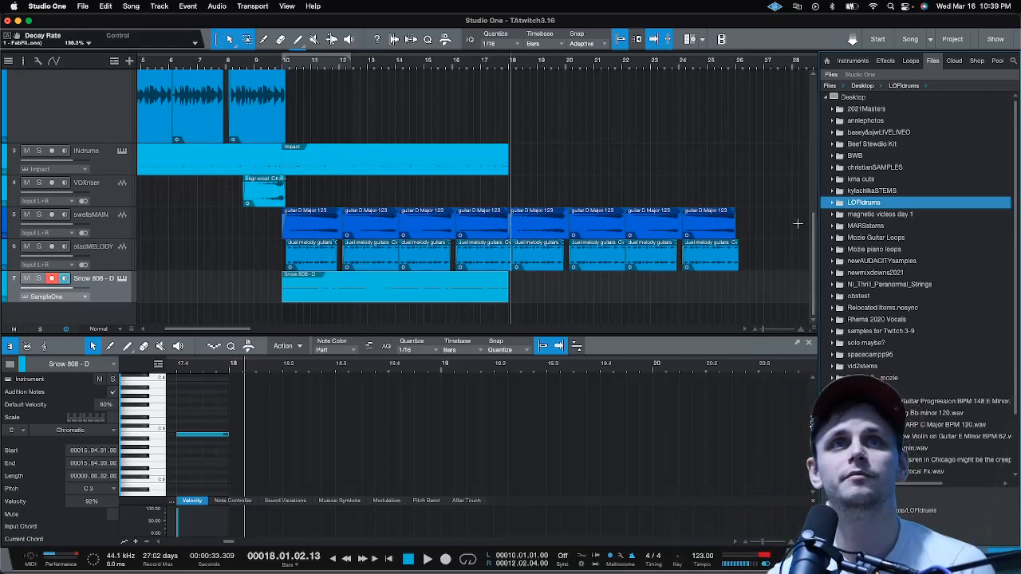
Play the whole arrangement from the beginning into the section starting at bar 10
scroll(263, 64, down, 4)
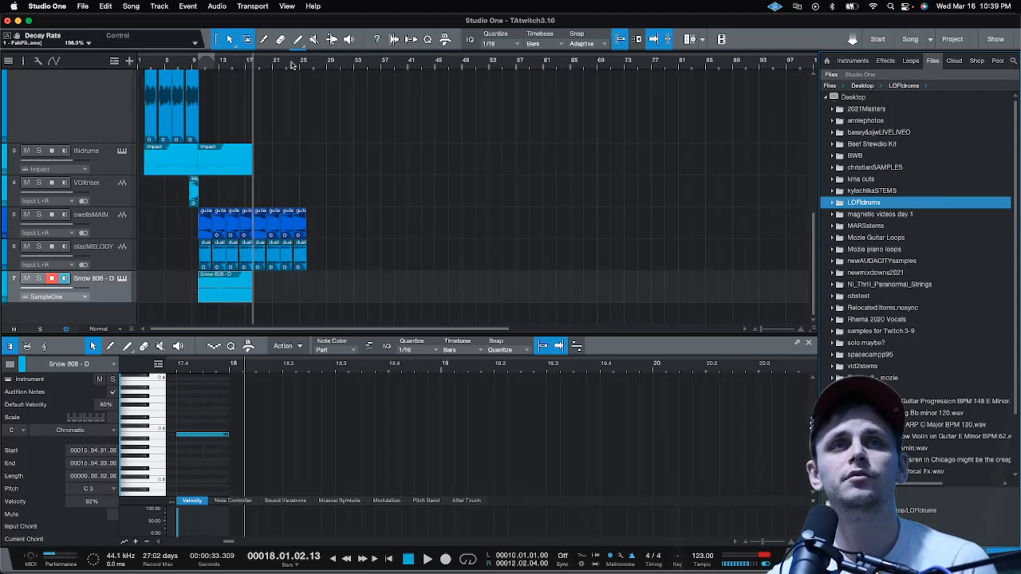
key(space)
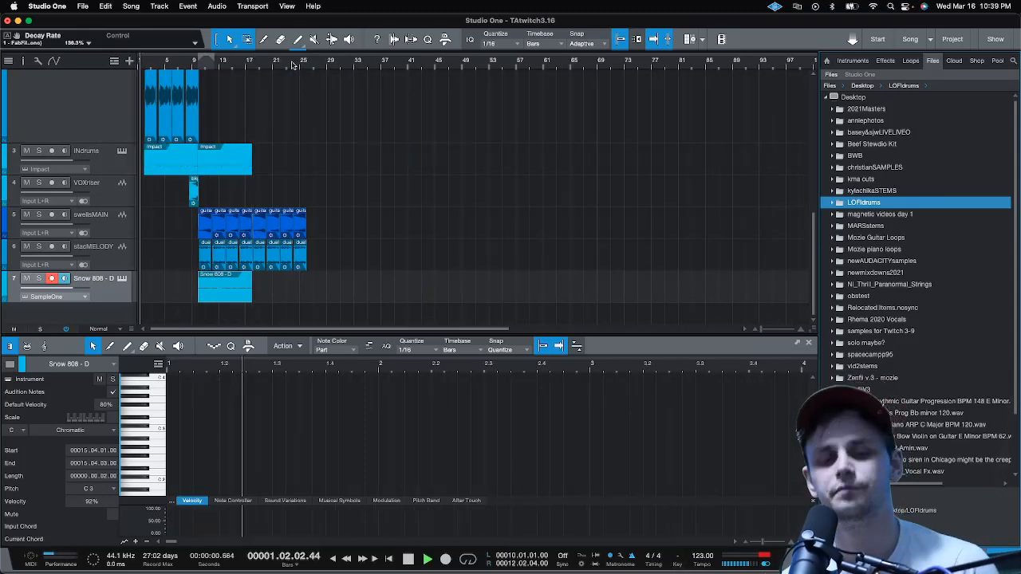
key(Up)
key(Up)
key(Up)
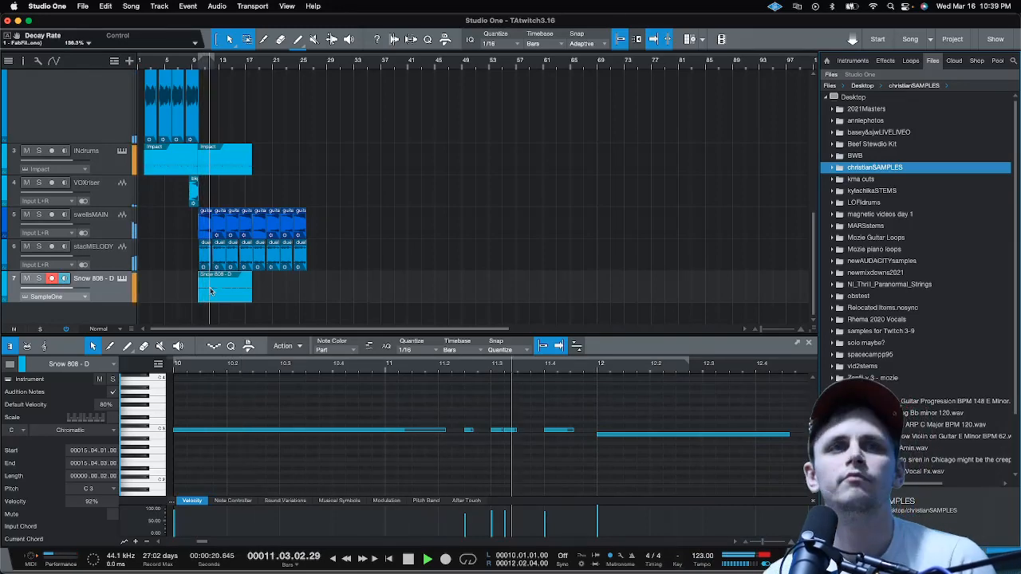
Stop playback and delete the second Impact part on the INdrums track, starting at bar 10
scroll(200, 69, up, 3)
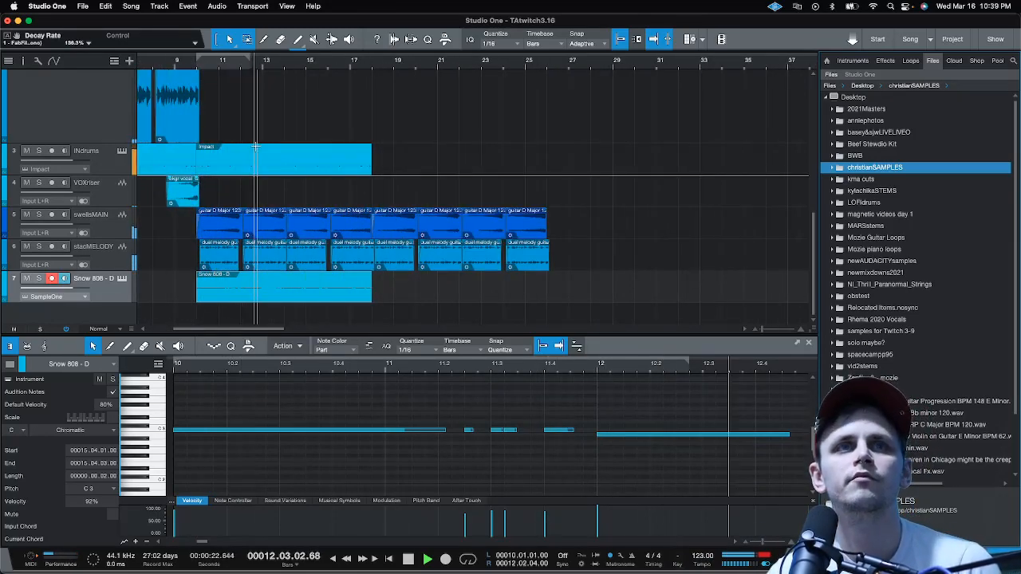
key(space)
click(239, 168)
key(Delete)
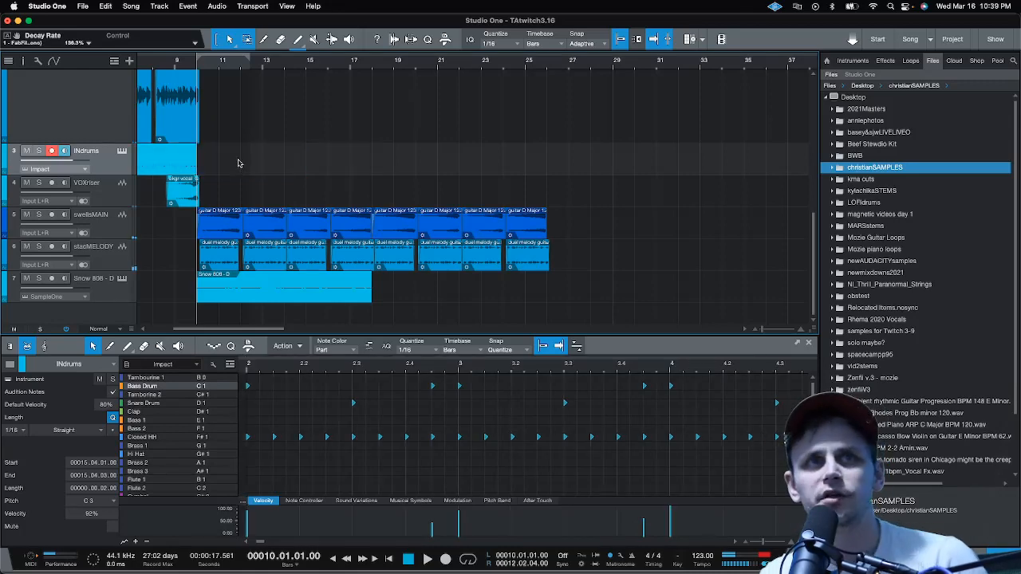
Duplicate the Snow 808 - D part so the bass line continues from bar 18 to bar 26
click(304, 294)
key(d)
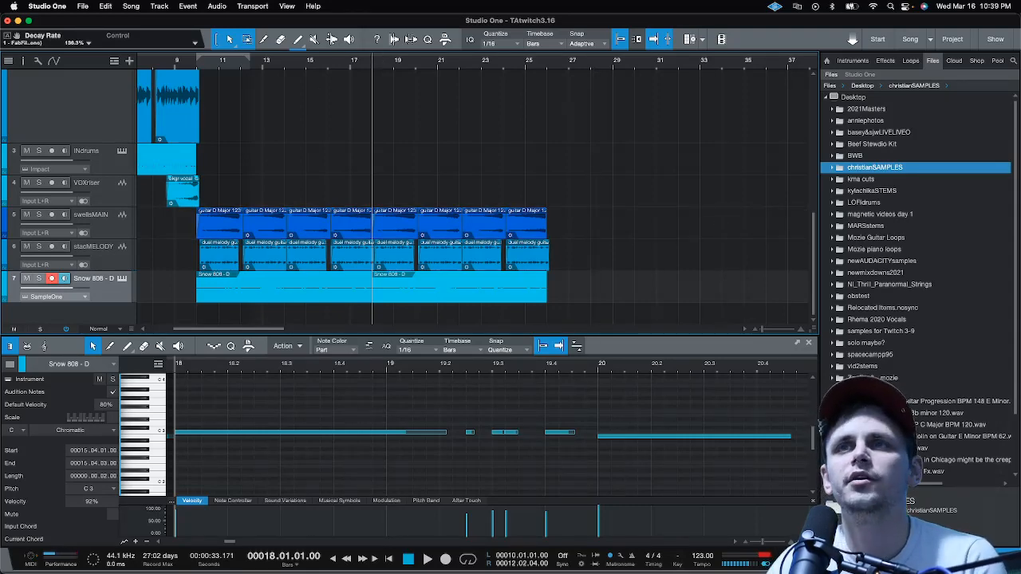
Expand the Beef Stewdio Kit folder in the file browser and audition its kick samples BS_Kick (1) to BS_Kick (6)
click(855, 156)
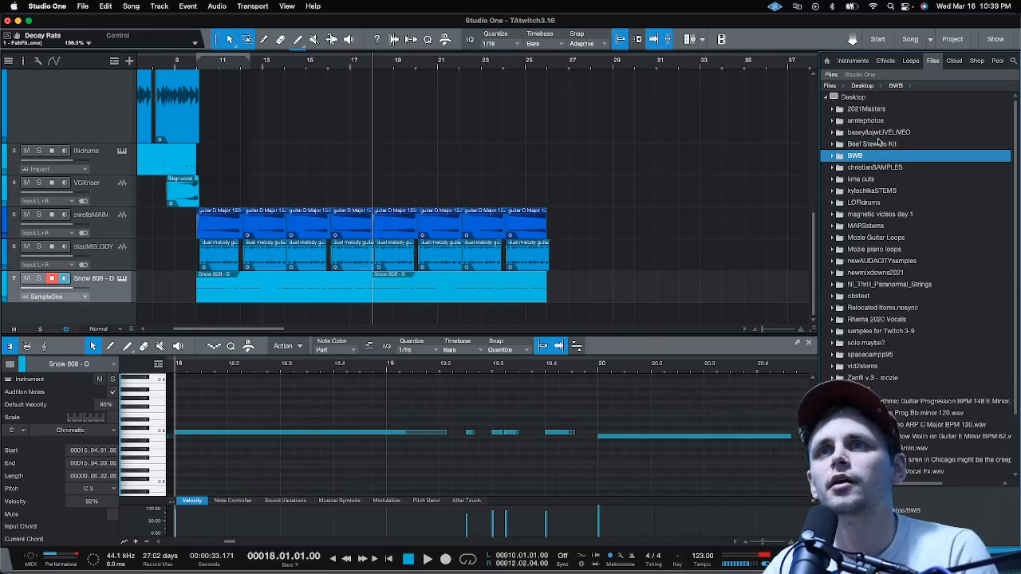
double_click(879, 144)
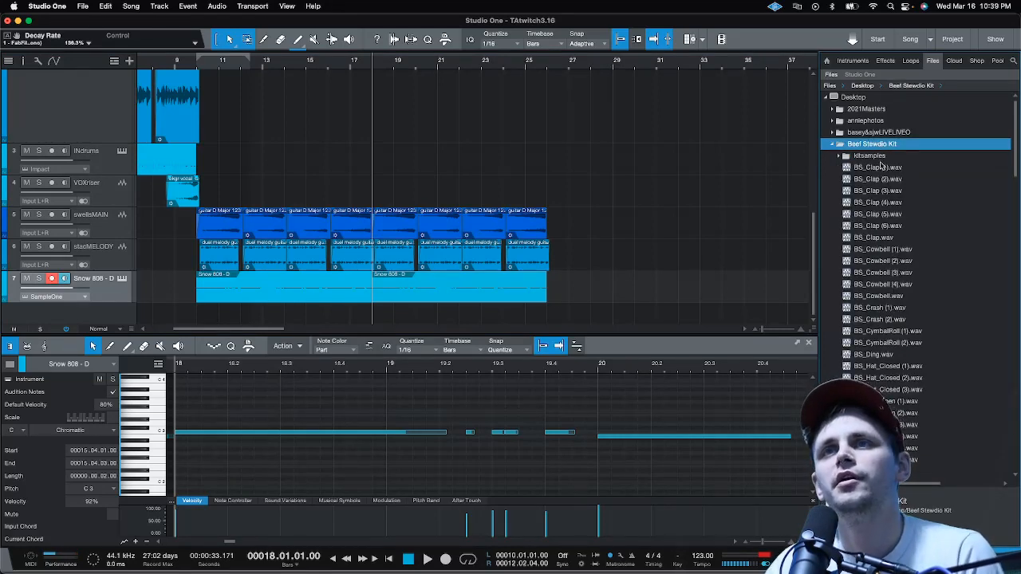
scroll(883, 323, down, 5)
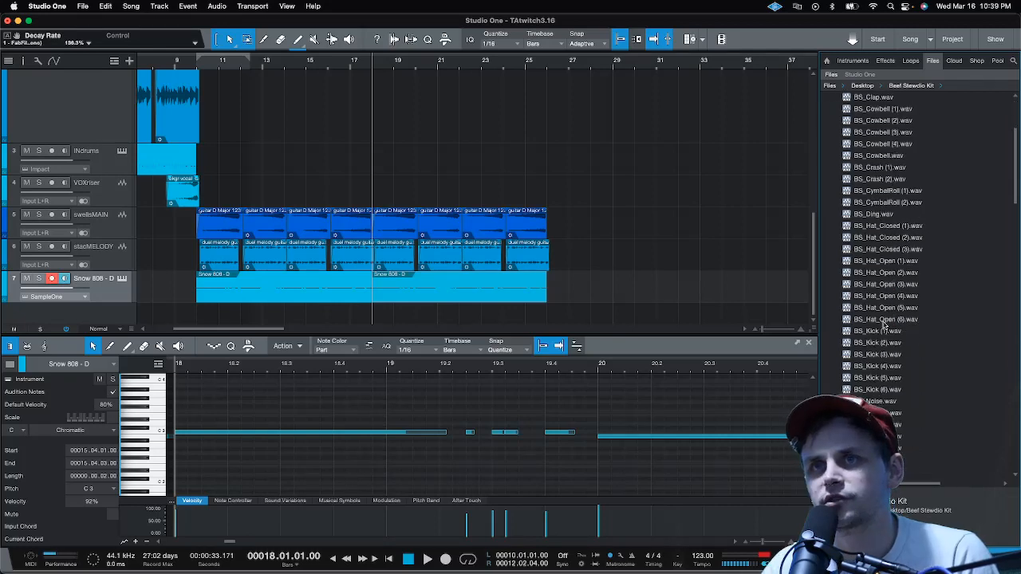
click(892, 299)
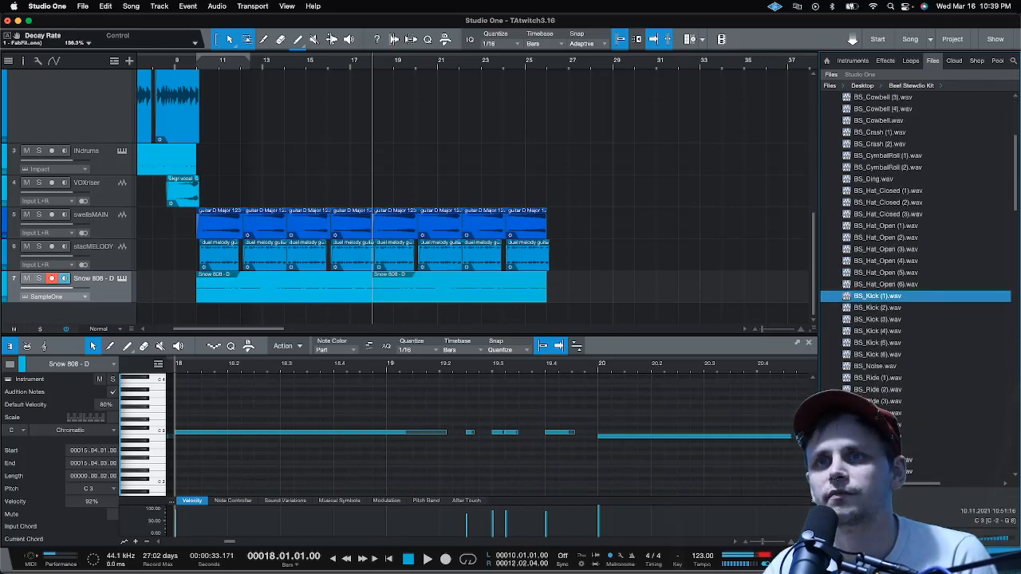
click(901, 309)
click(894, 320)
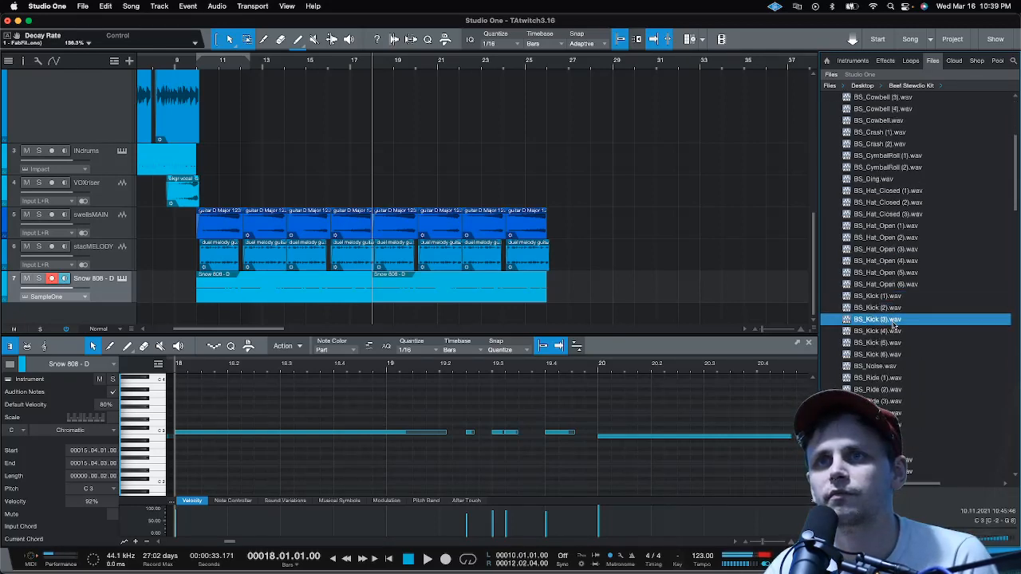
click(897, 332)
click(898, 344)
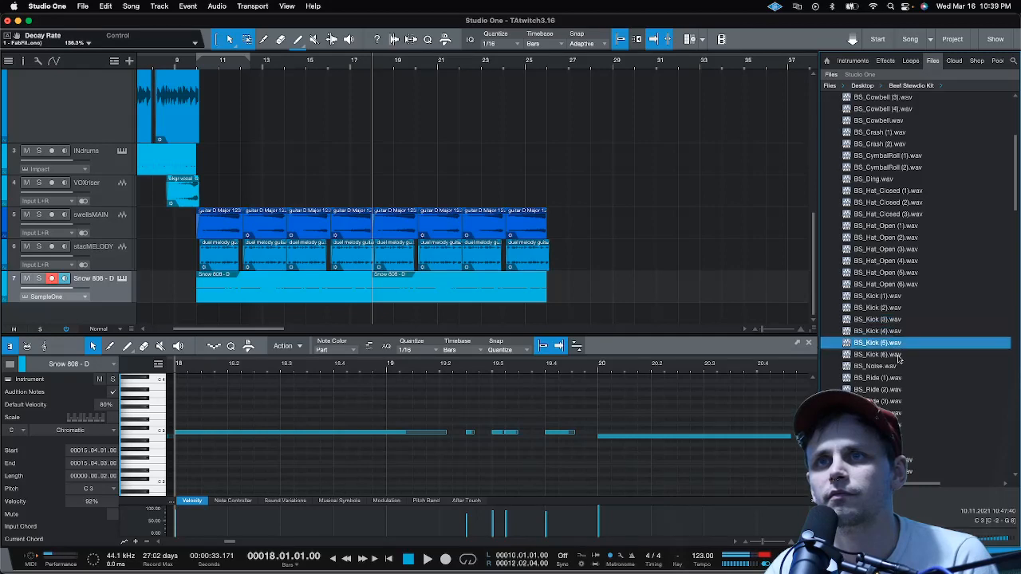
click(899, 355)
Place the BS_Kick (4).wav sample at bar 10 on a new audio track below the 808
click(903, 332)
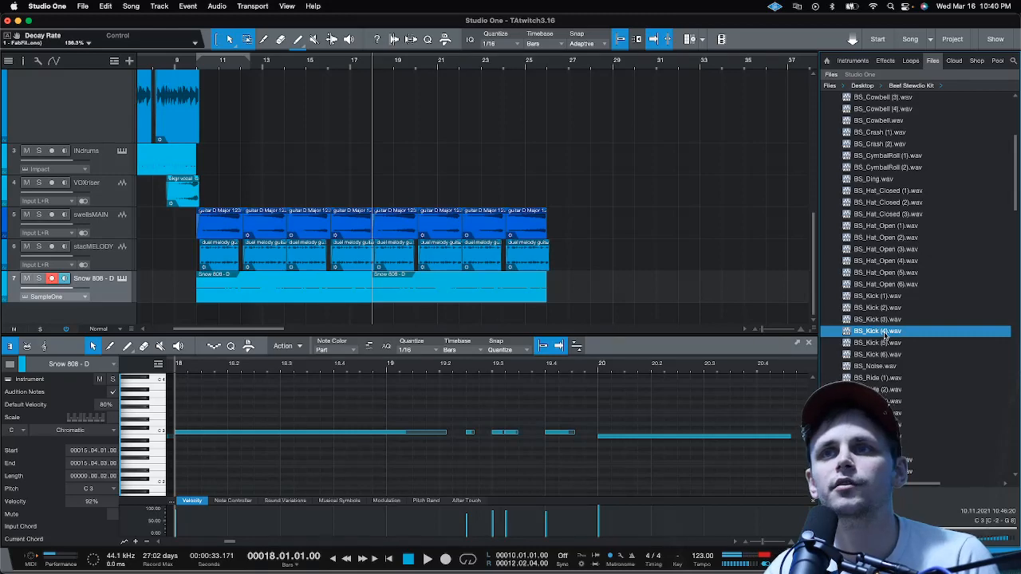
drag(372, 325, 206, 322)
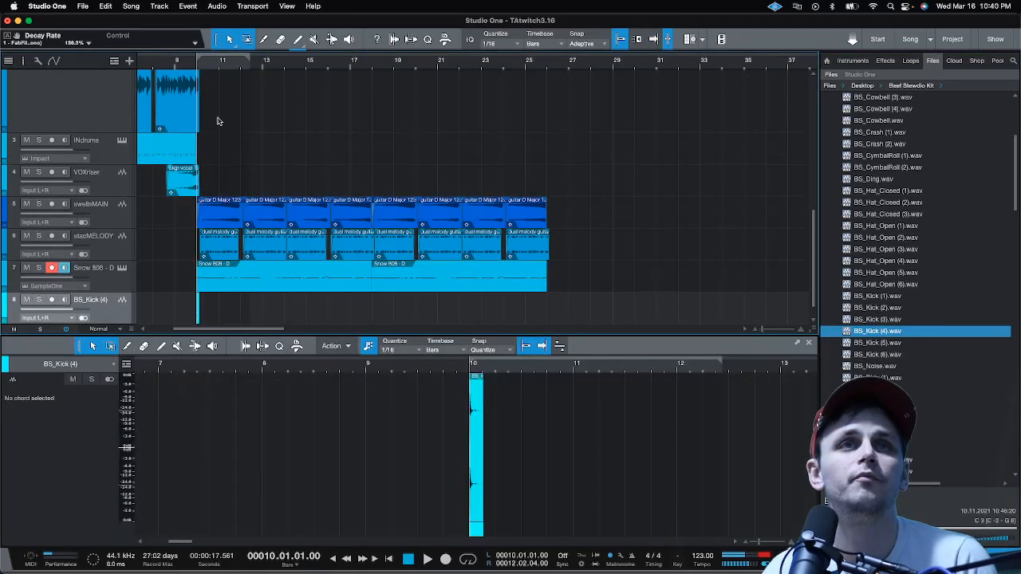
scroll(180, 66, up, 10)
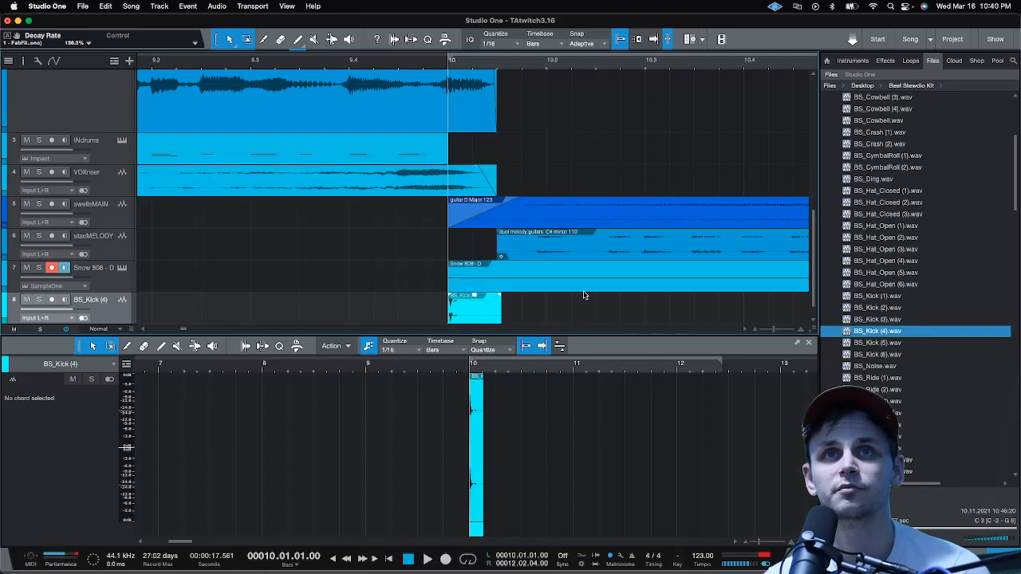
scroll(540, 62, down, 1)
scroll(539, 62, down, 1)
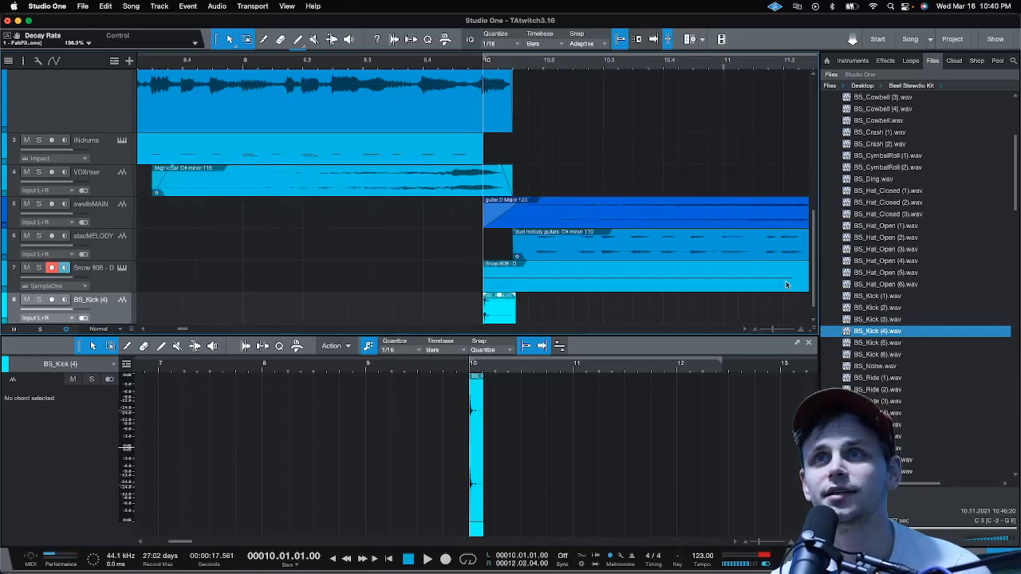
Look through the kit's other samples, then play the arrangement around bar 10 to hear the kick with the 808
scroll(885, 239, down, 10)
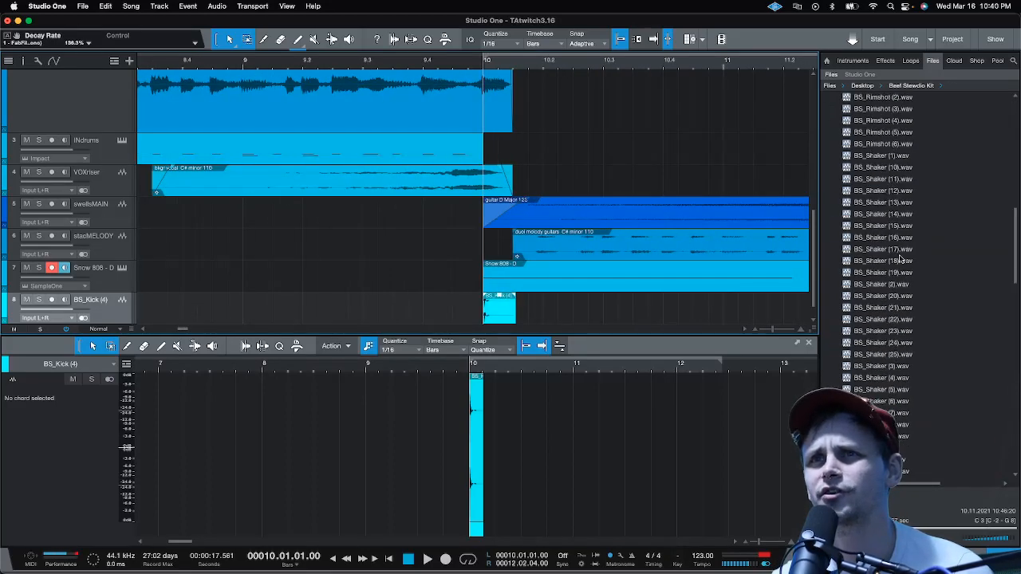
scroll(900, 259, up, 15)
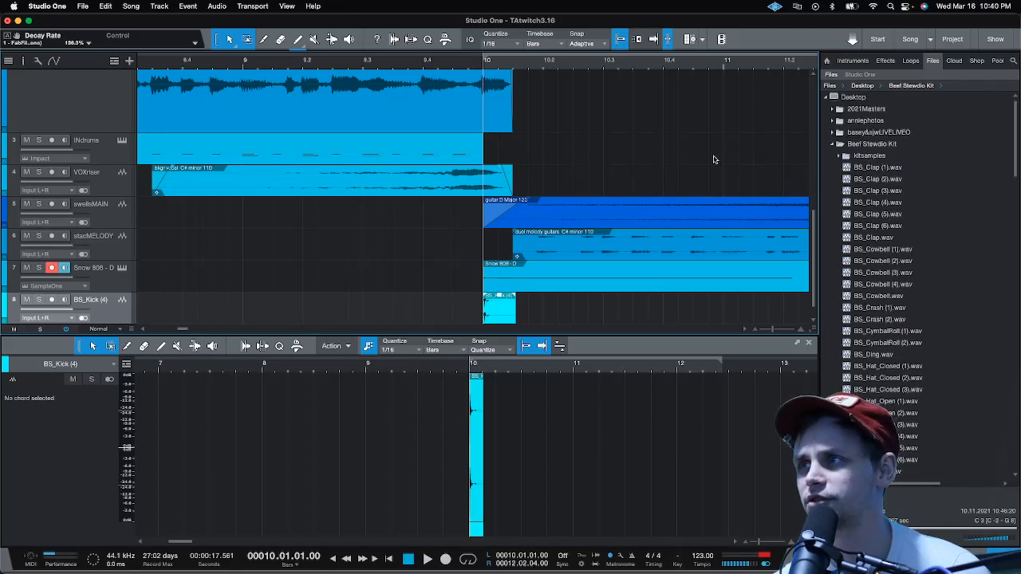
key(space)
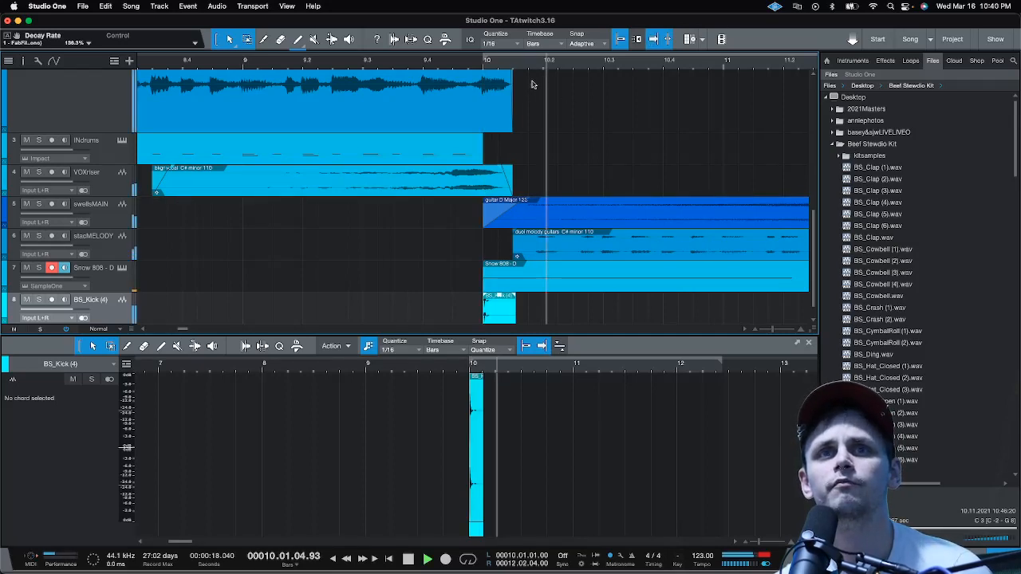
click(459, 62)
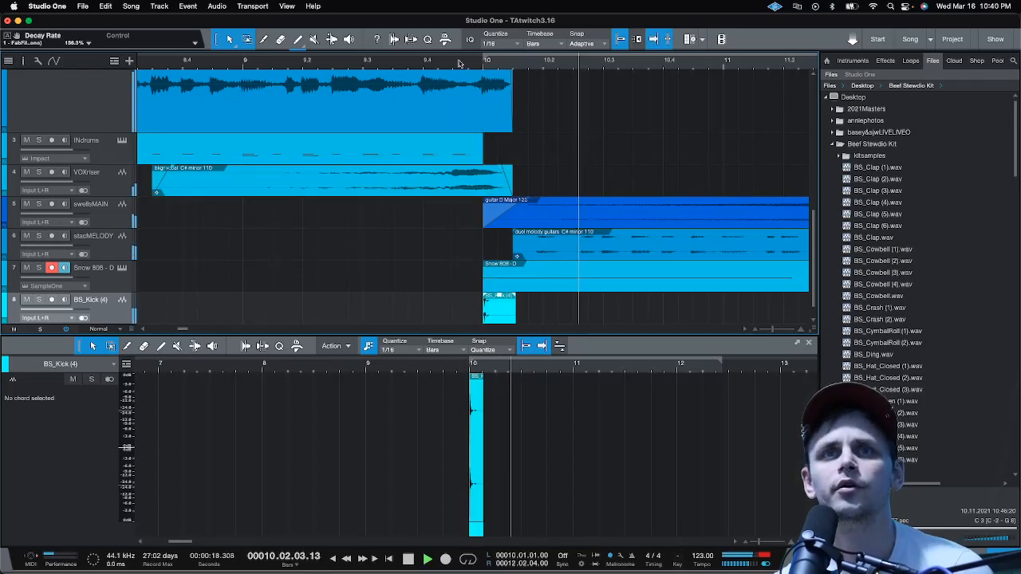
key(space)
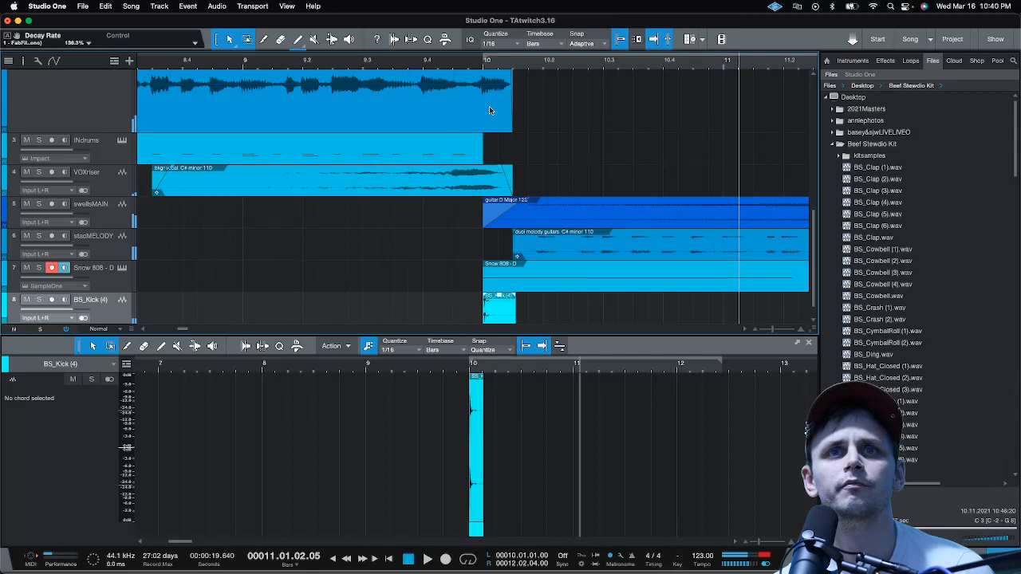
click(481, 67)
key(space)
key(space)
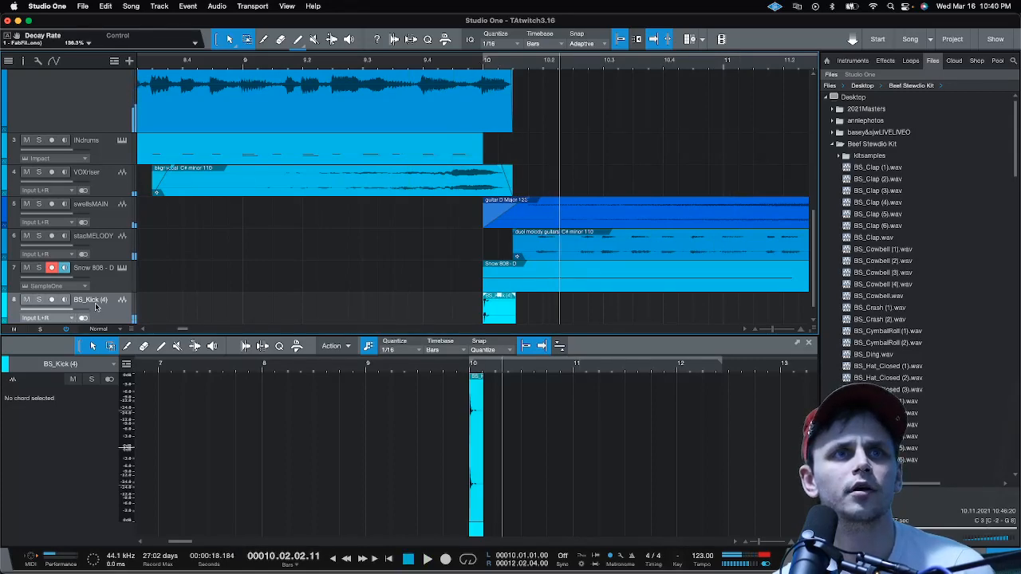
Show the mixing console and set the audio device block size to 64 samples
key(F3)
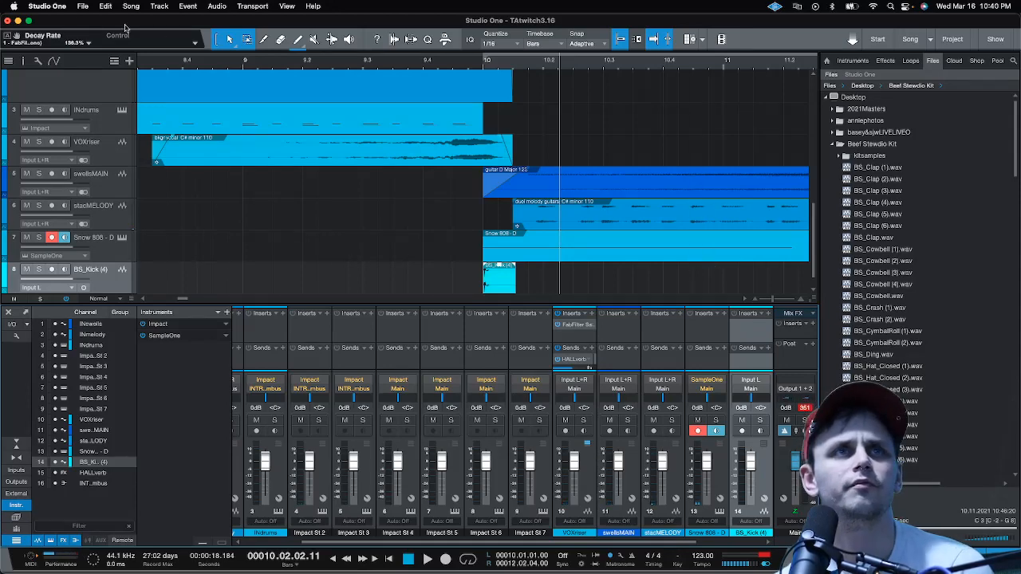
click(52, 6)
click(60, 37)
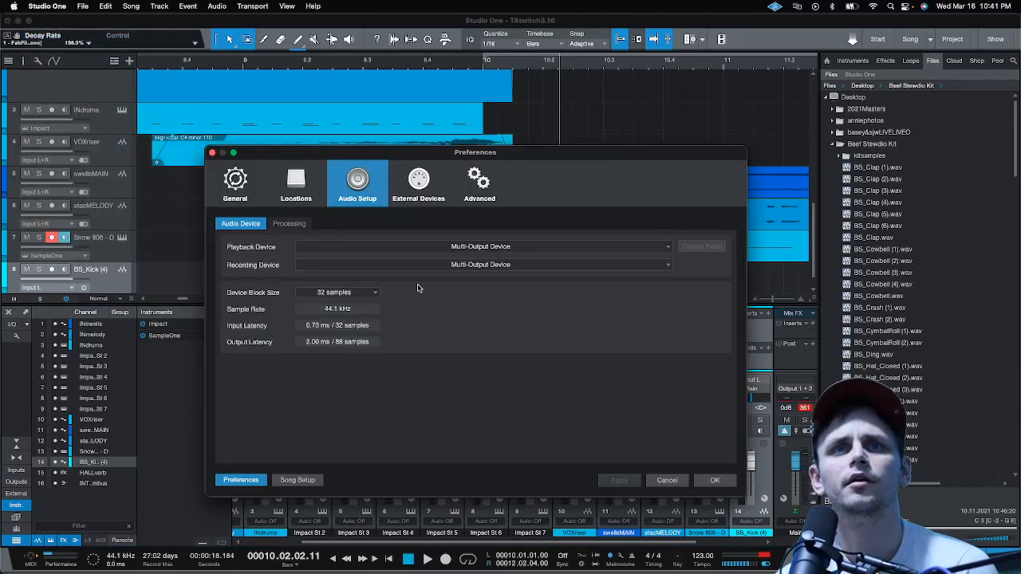
click(375, 293)
click(371, 329)
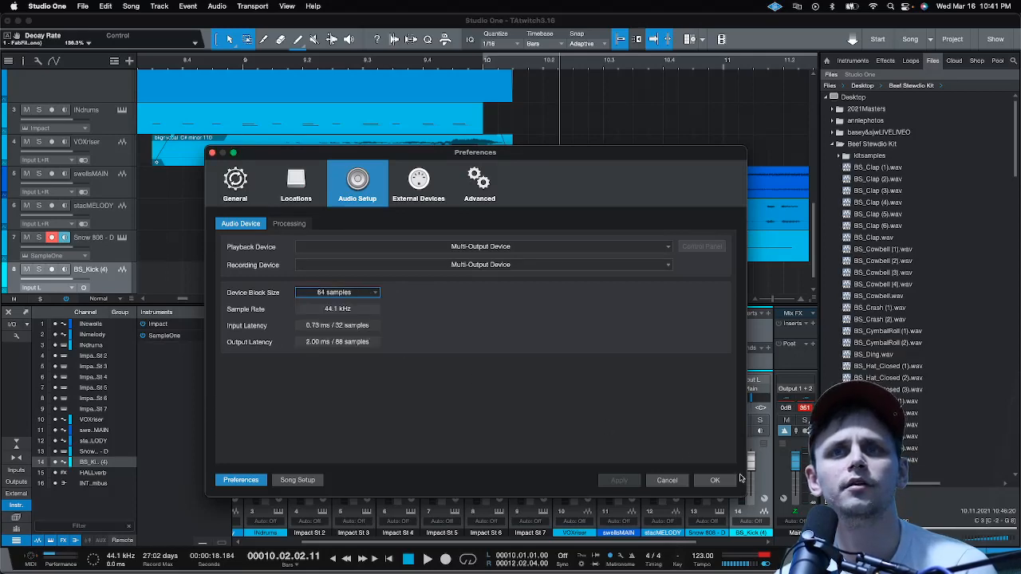
click(715, 481)
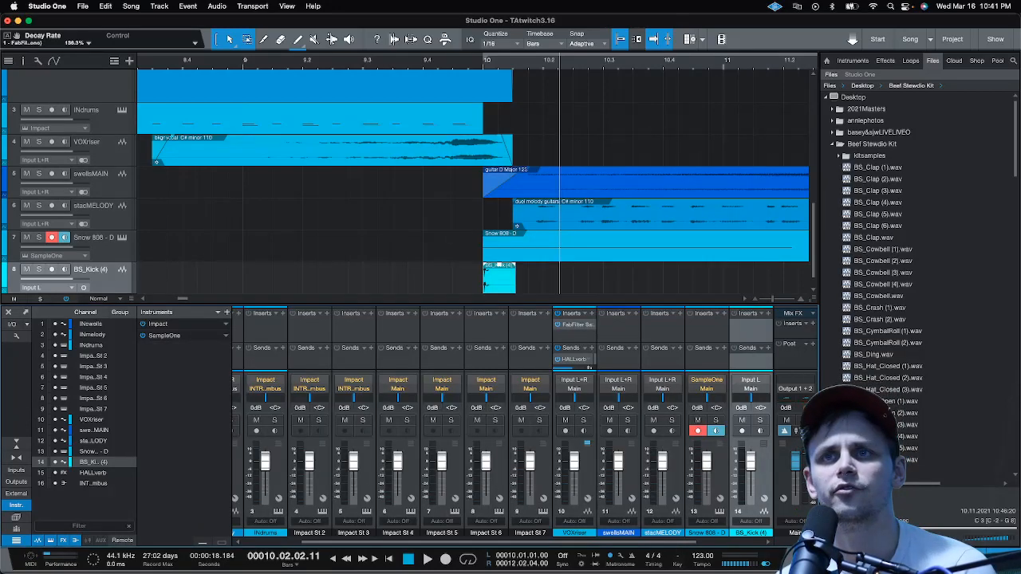
Play the transition into bar 10 and rename the Snow 808 and BS_Kick channels to 808 and kick
double_click(474, 60)
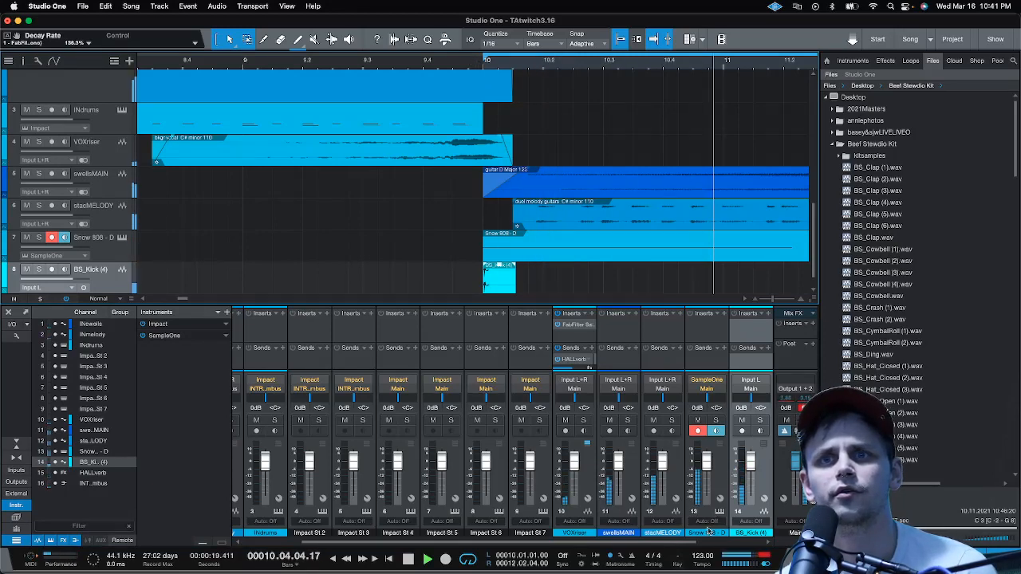
click(705, 532)
double_click(705, 532)
text(80)
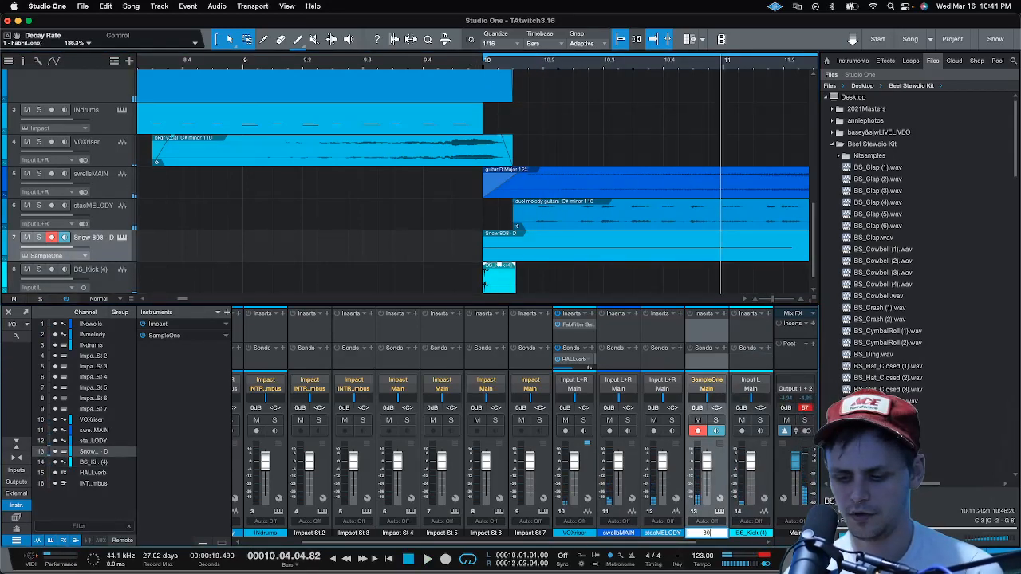
text(8)
key(Tab)
text(kick)
key(Return)
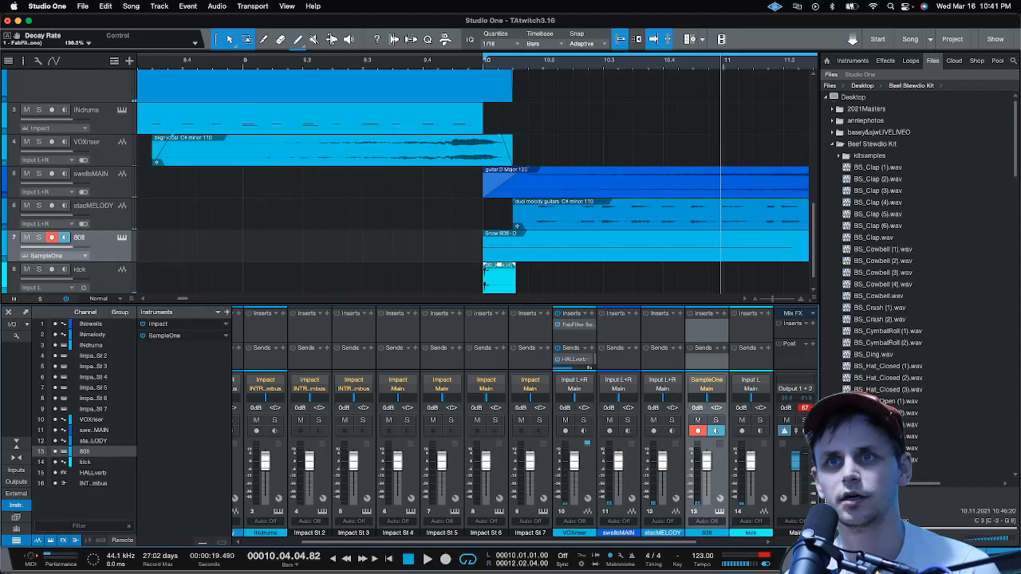
Lower the 808 and kick channel volumes to -7.5 dB each while playing back the section from just before bar 10
drag(712, 473, 712, 482)
click(460, 63)
key(space)
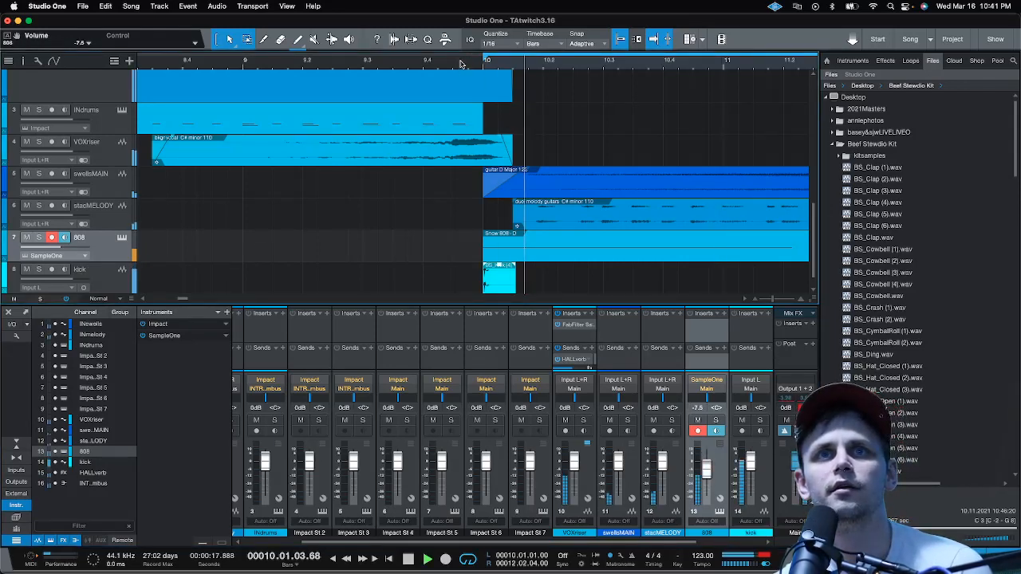
drag(757, 473, 757, 484)
click(446, 65)
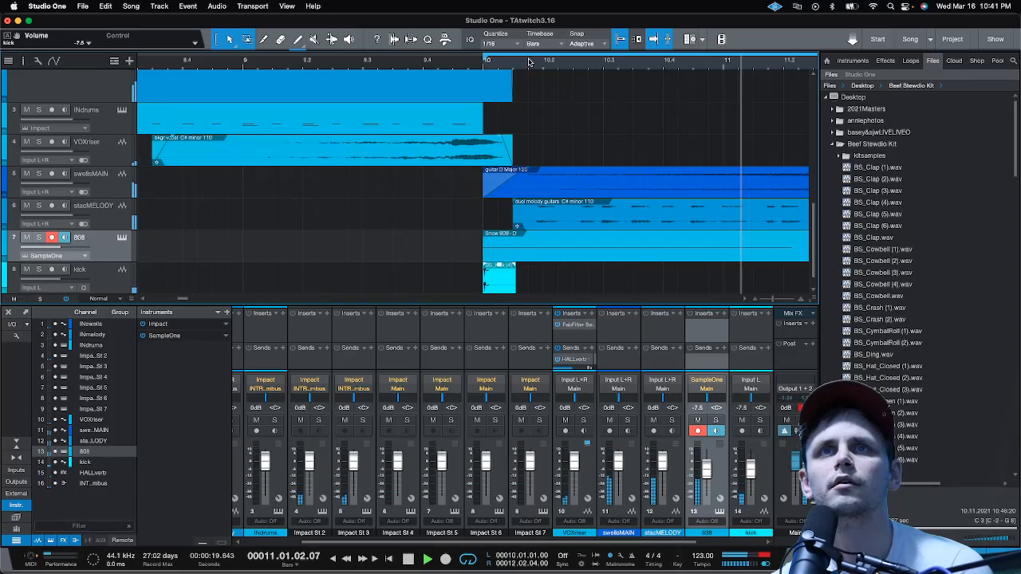
scroll(530, 240, down, 3)
key(space)
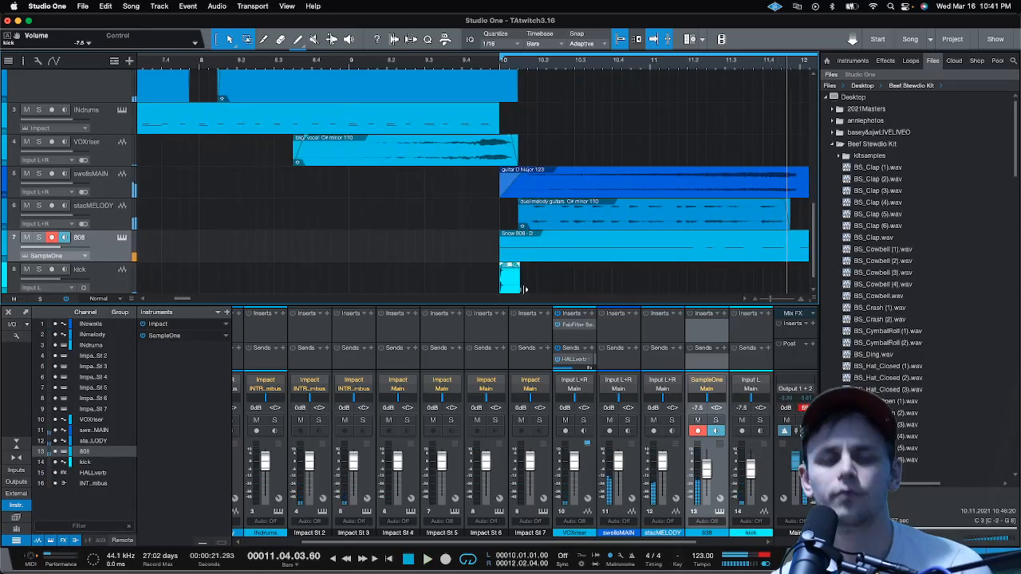
Copy the bar 10 kick on the kick track to 11.02.03 and 11.03.03
key(d)
drag(546, 289, 716, 287)
key(d)
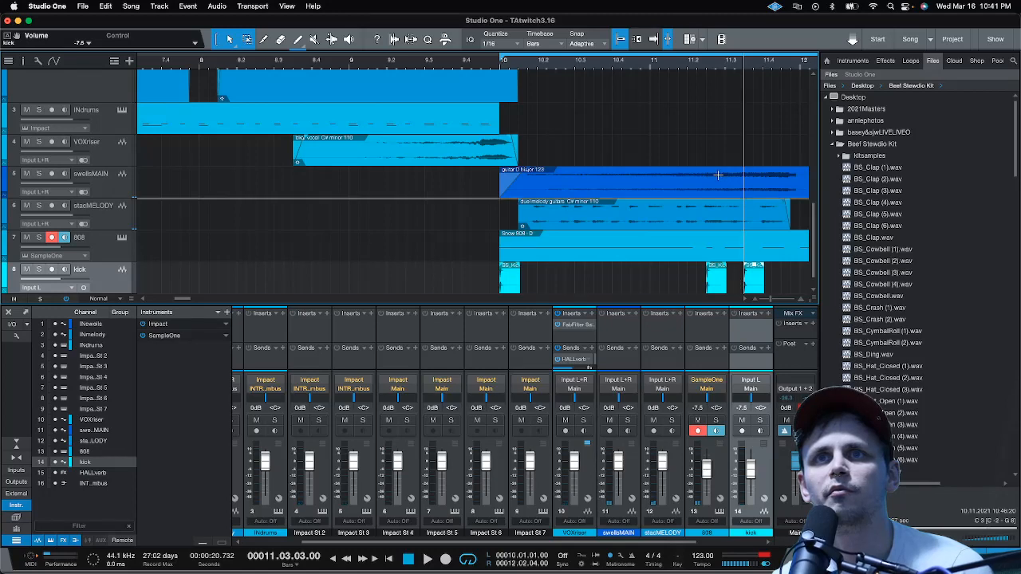
Enlarge the 808 track's height and add another kick at 11.03.01, aligned with the 808 note there
scroll(720, 68, up, 5)
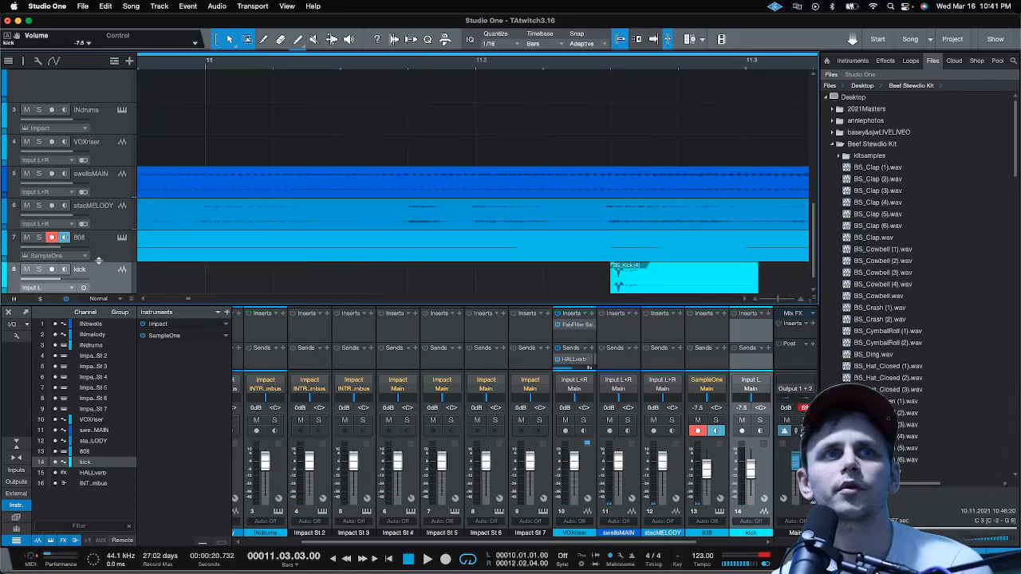
drag(101, 263, 102, 294)
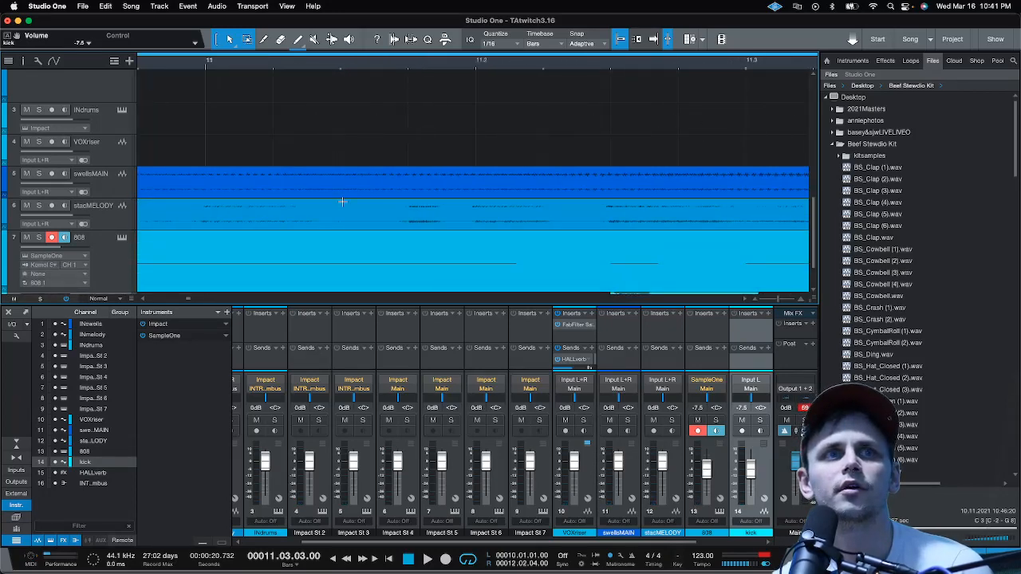
scroll(443, 181, down, 2)
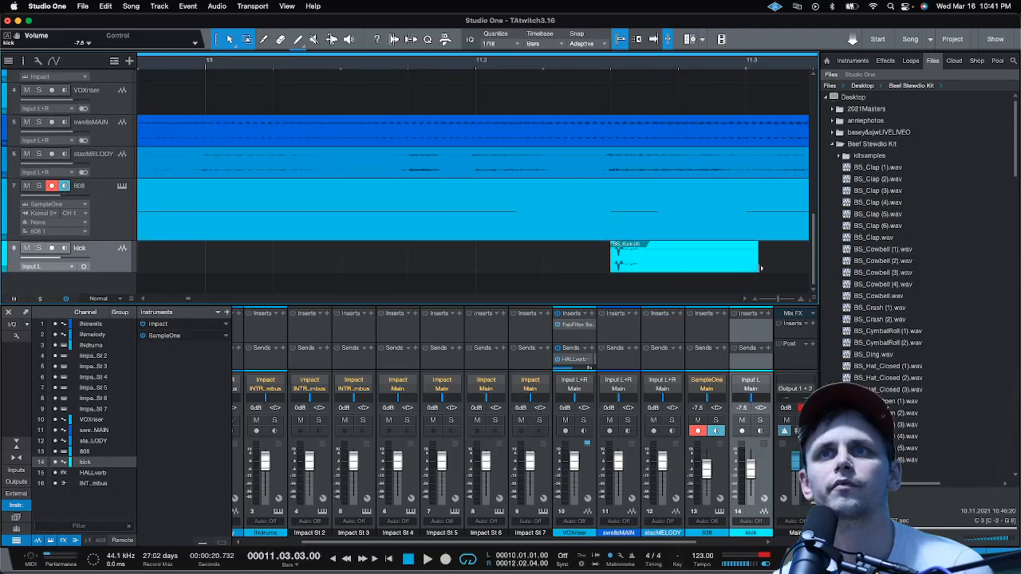
drag(760, 268, 807, 270)
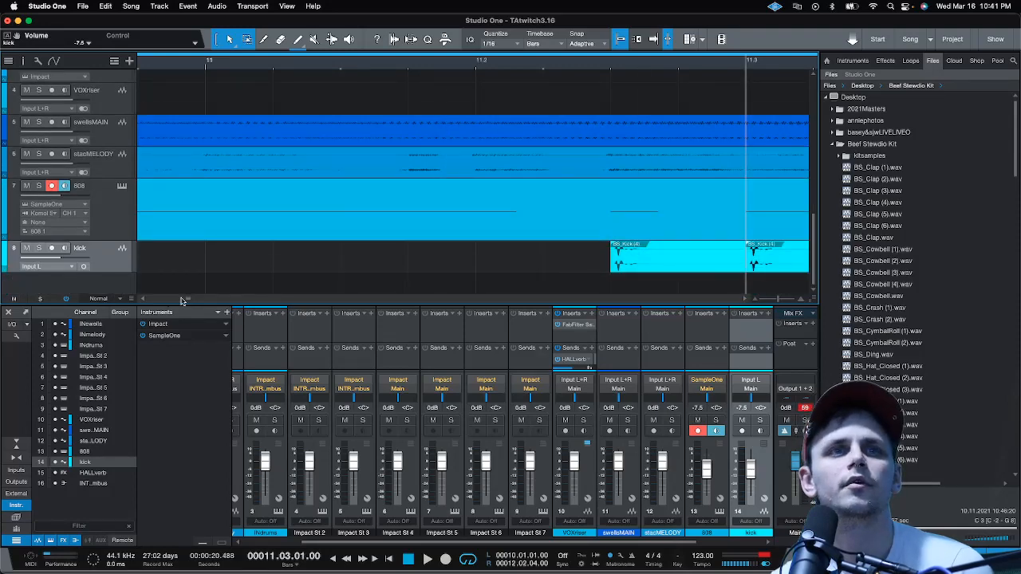
Move the kick at 11.03.03 to 11.04.01, where the next 808 note starts
scroll(744, 302, right, 5)
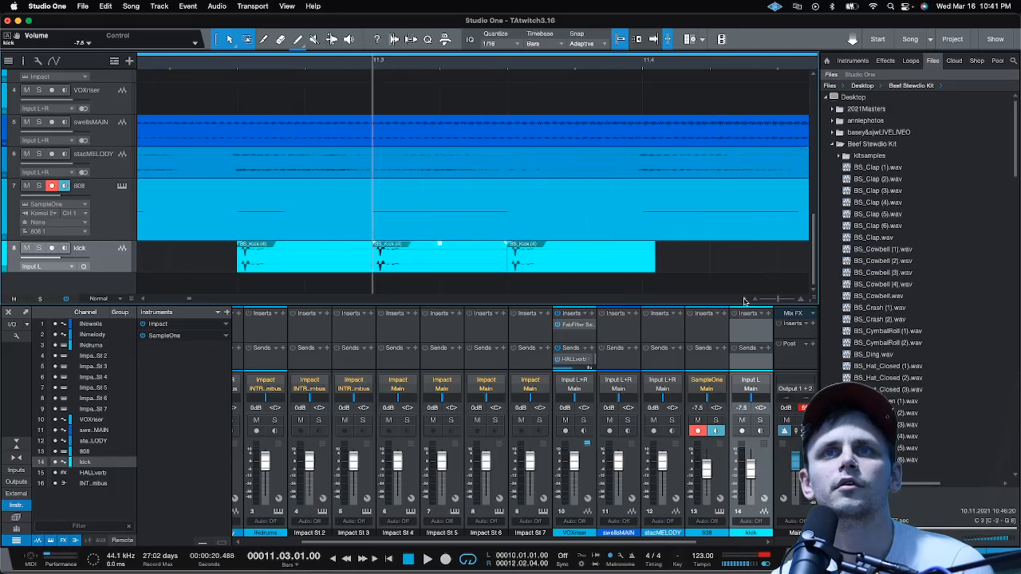
drag(520, 261, 641, 256)
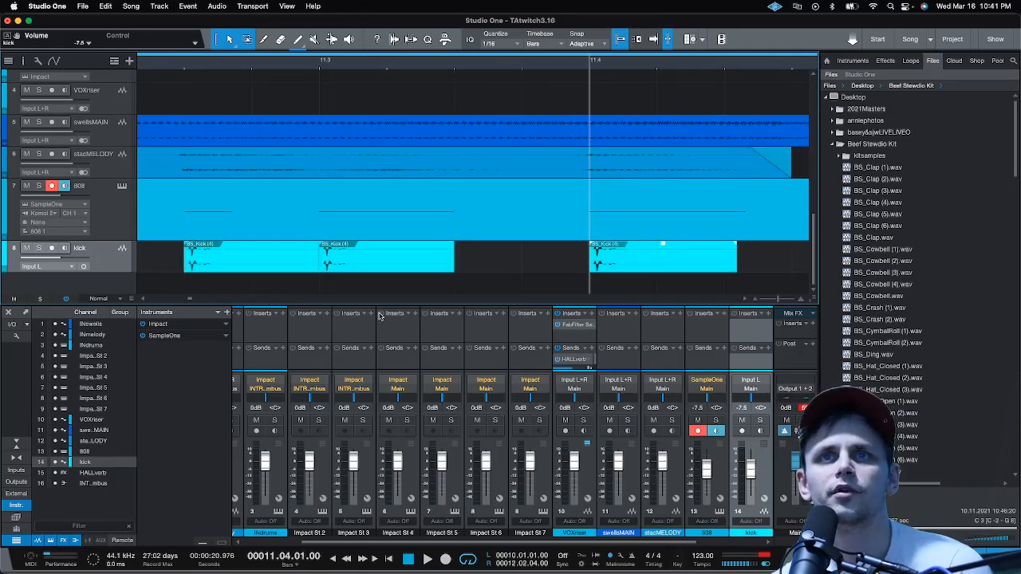
scroll(193, 301, right, 12)
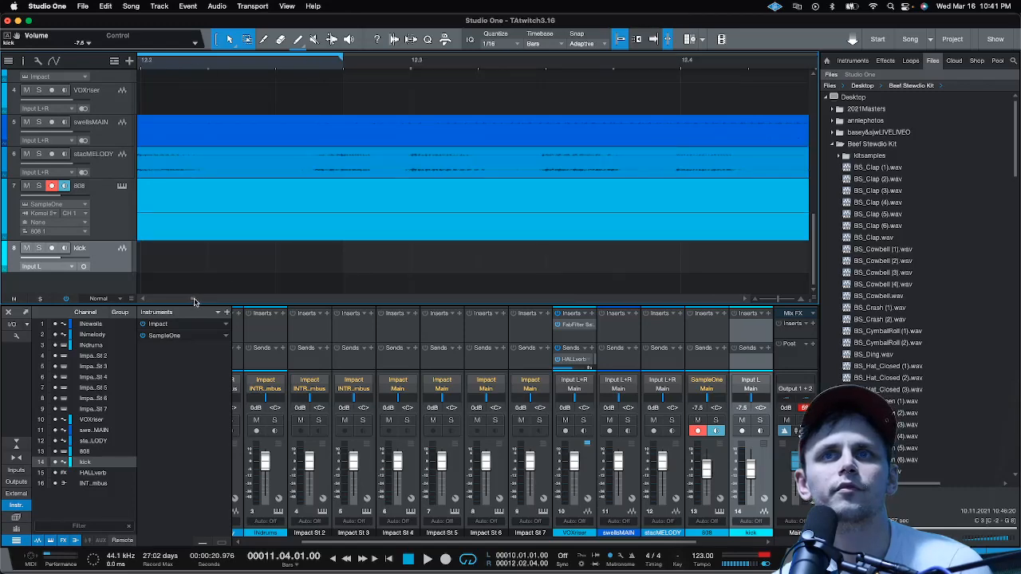
Add kicks at 12.01.01 and 13.03.03 on the kick track, aligned with the 808 notes
scroll(194, 301, left, 10)
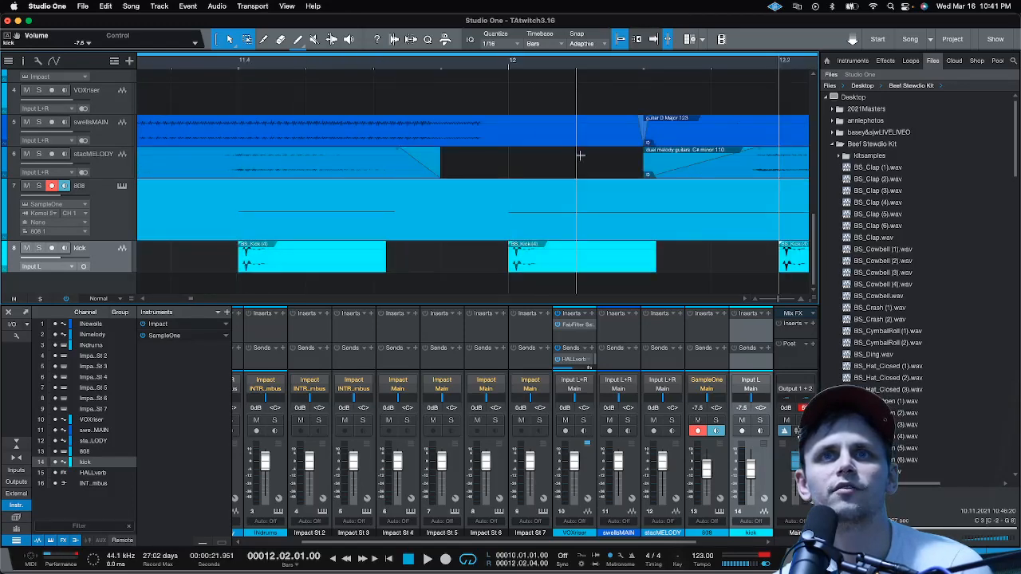
scroll(542, 64, down, 5)
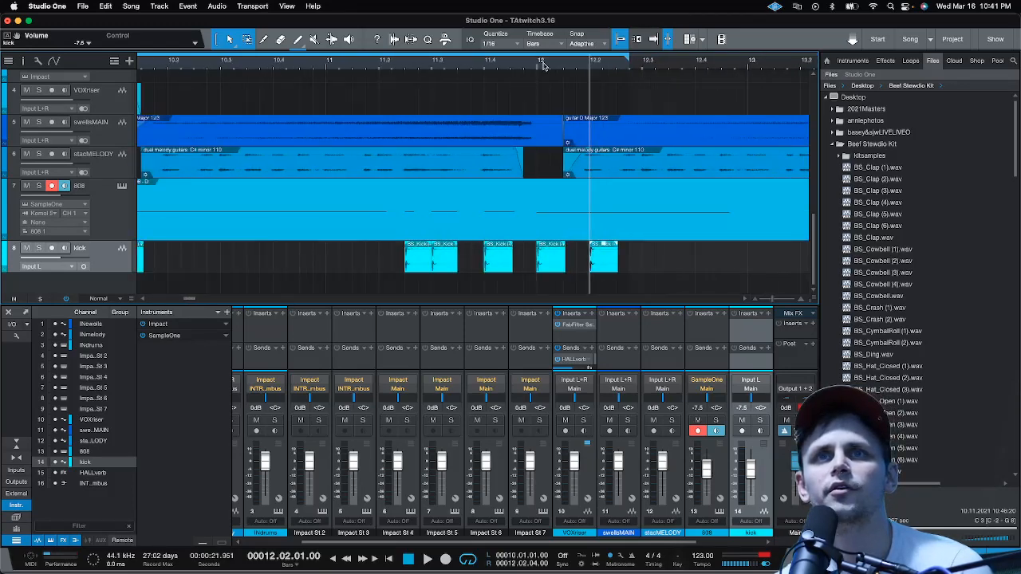
scroll(543, 63, down, 5)
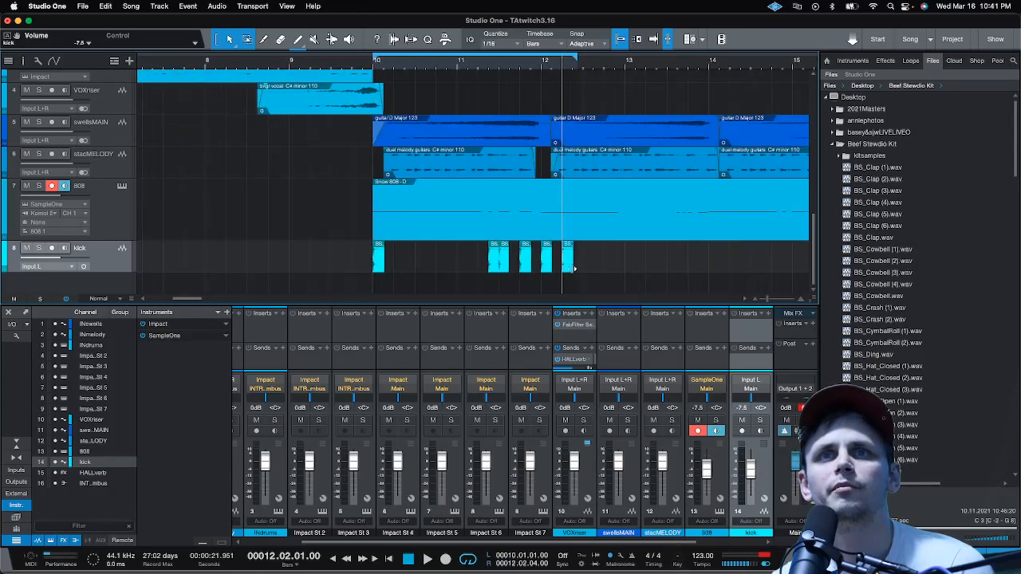
drag(568, 268, 687, 268)
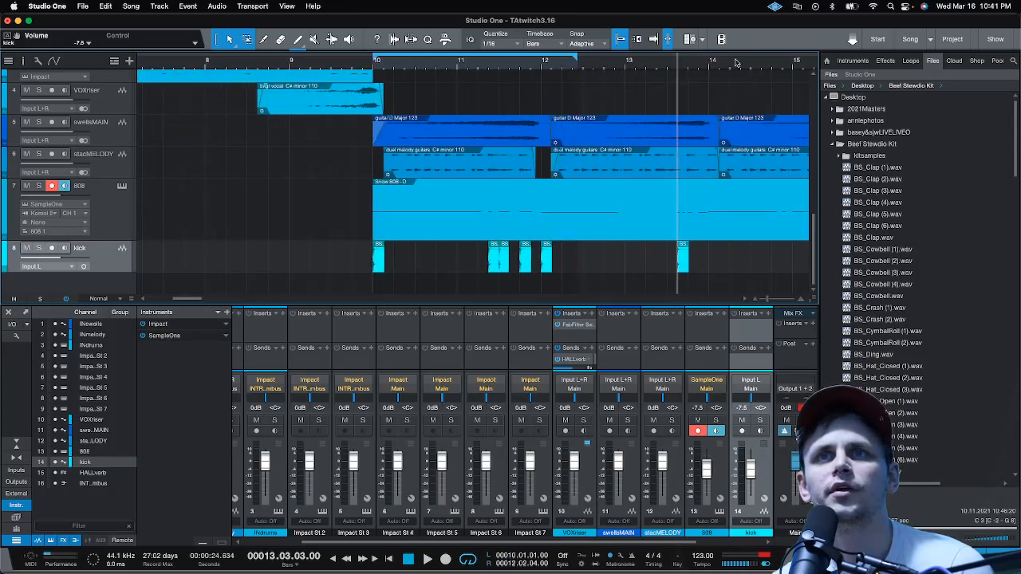
Shorten the kick at 13.03.03 to a sixteenth and duplicate it to 13.03.04, 13.04.01, 13.04.03 and 14.01.01
scroll(730, 59, up, 8)
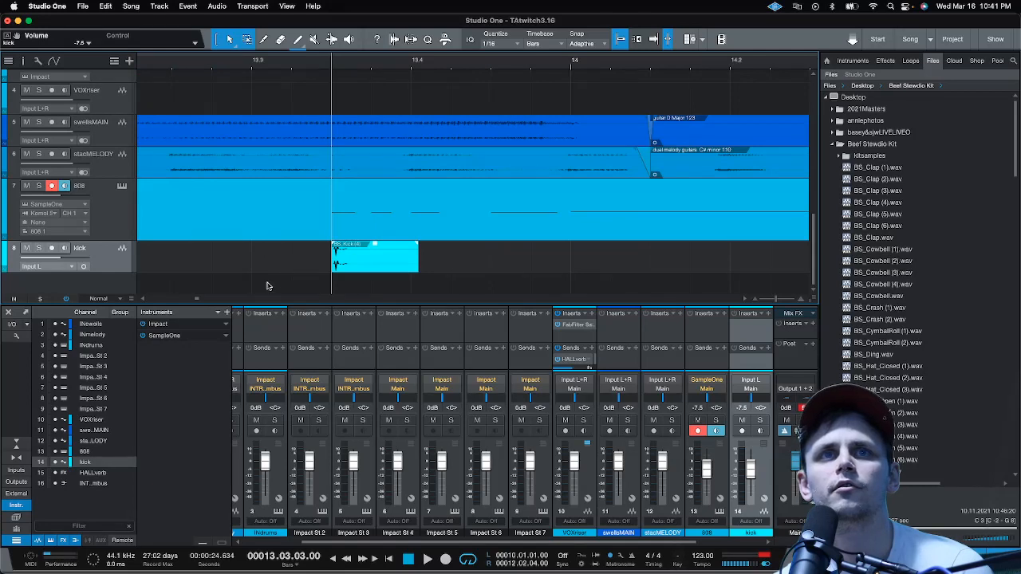
drag(417, 268, 372, 268)
key(d)
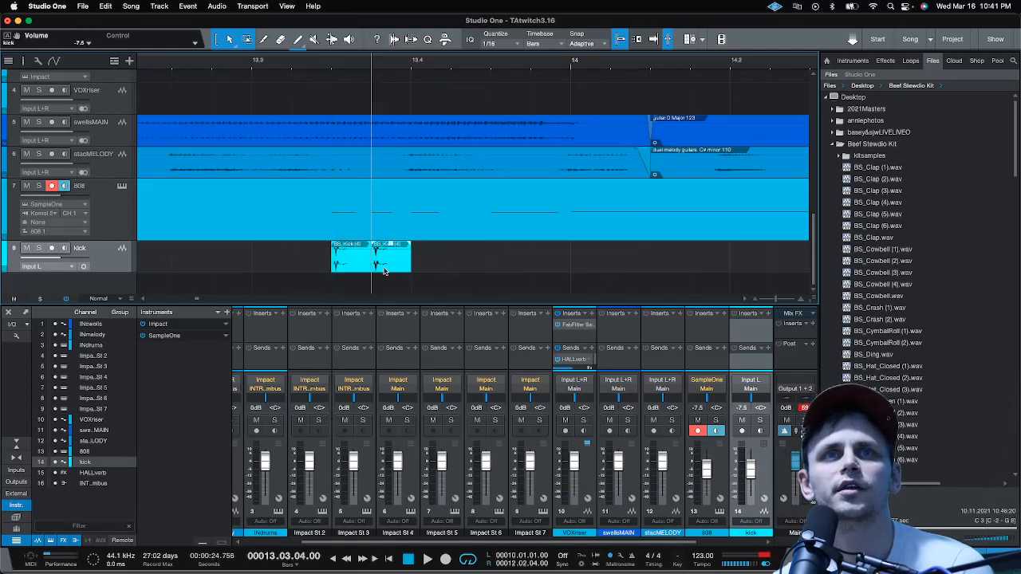
key(d)
key(d)
drag(469, 267, 603, 267)
Duplicate the 14.01.01 kick and place copies at 14.04.03 and 15.01.01 to match the 808
key(d)
scroll(588, 69, down, 1)
scroll(588, 69, down, 3)
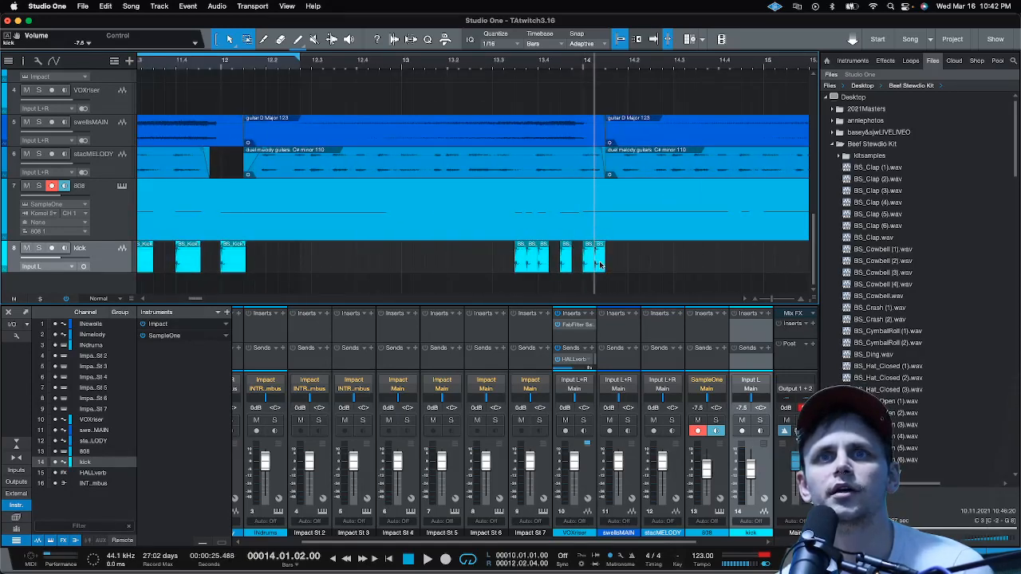
drag(601, 265, 764, 257)
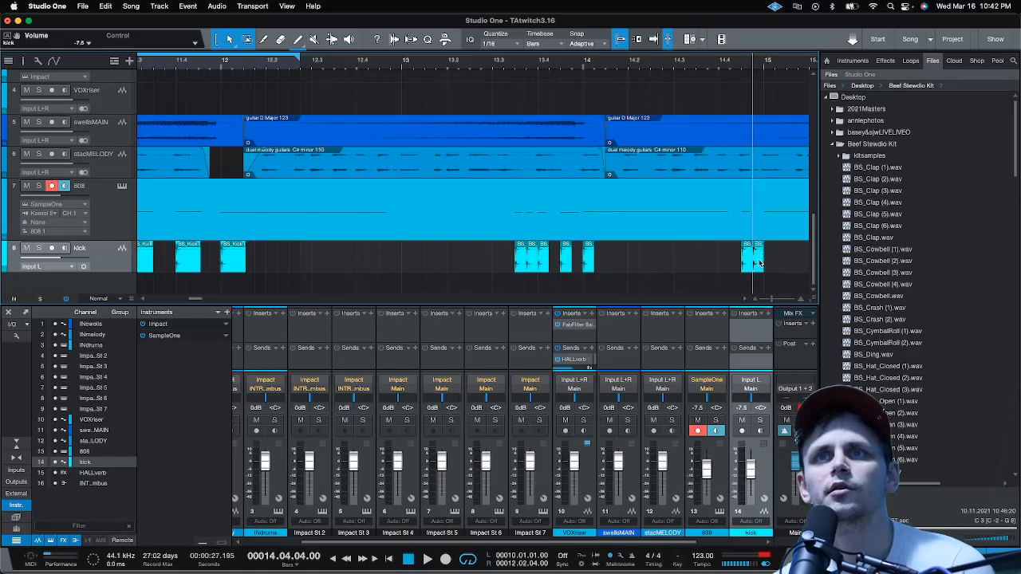
scroll(690, 70, down, 3)
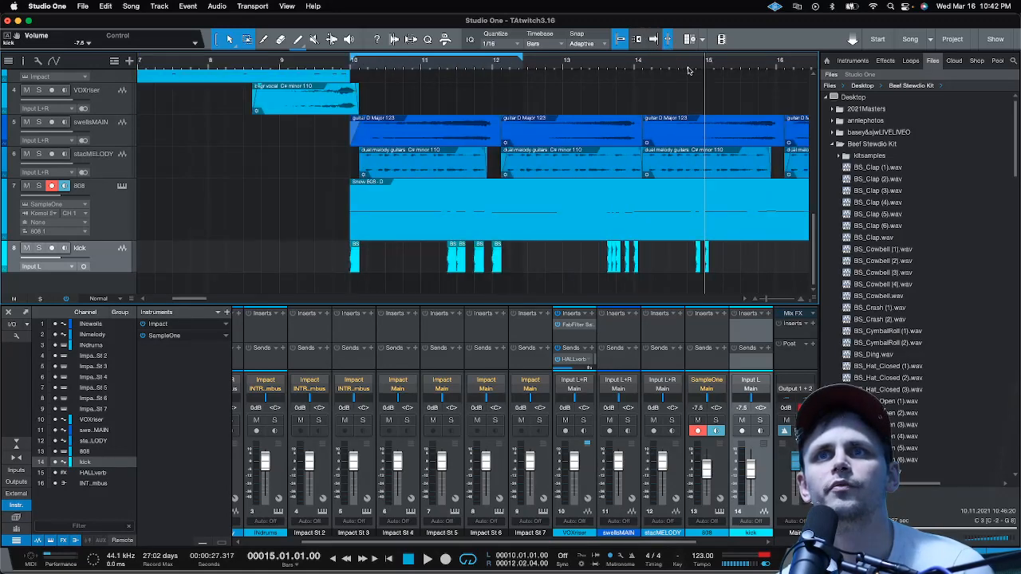
Continue the kick pattern with copies at 15.04.01, 15.04.03, 16.01.01, 17.02.01 and 17.04.01
scroll(689, 70, up, 3)
scroll(750, 70, right, 5)
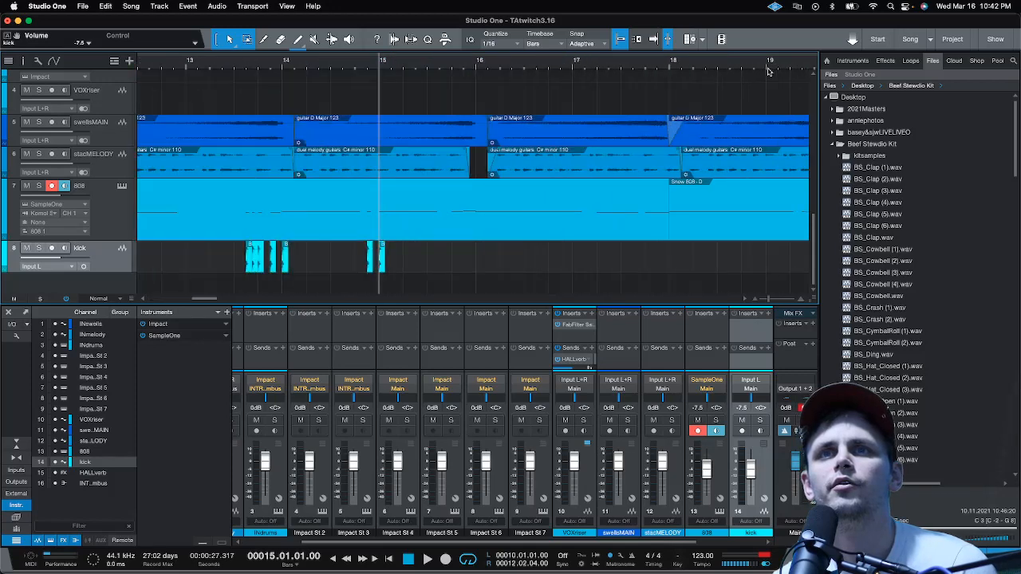
scroll(768, 70, up, 2)
drag(209, 265, 330, 267)
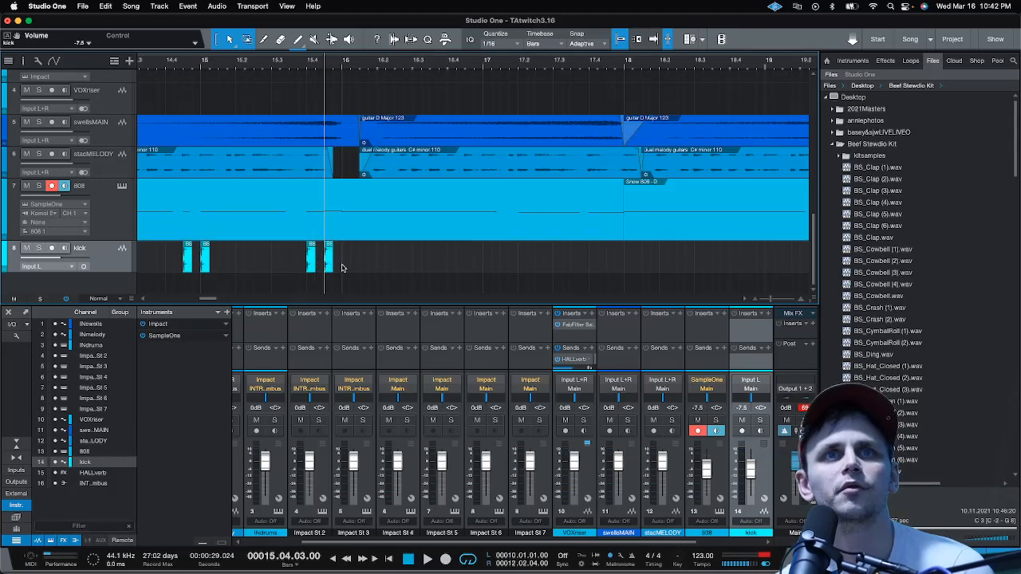
key(super+d)
Select all the kicks from bar 10 up to bar 18 and duplicate the pattern so it repeats from bar 18
drag(337, 267, 200, 275)
scroll(526, 65, down, 5)
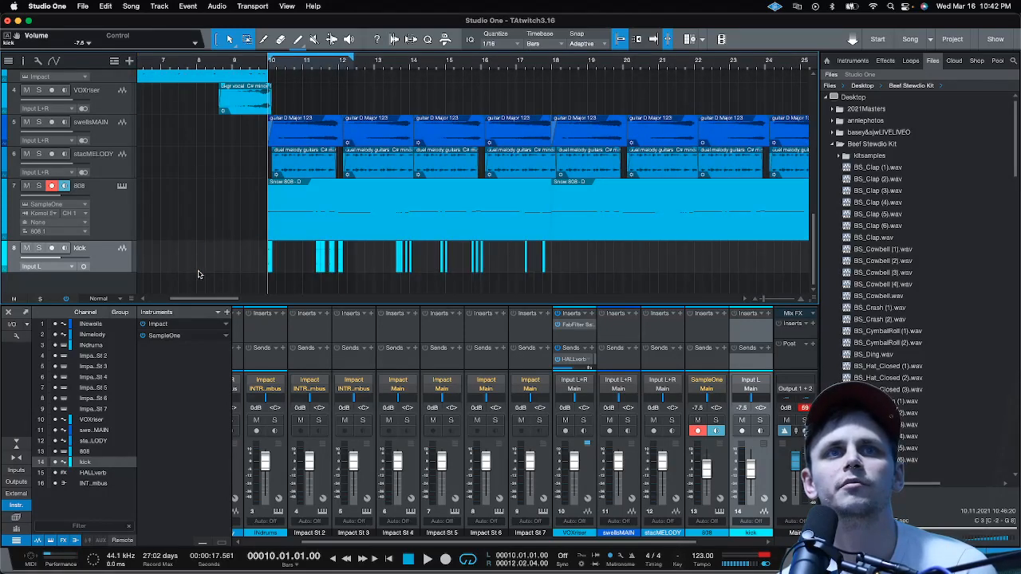
key(d)
scroll(435, 72, down, 8)
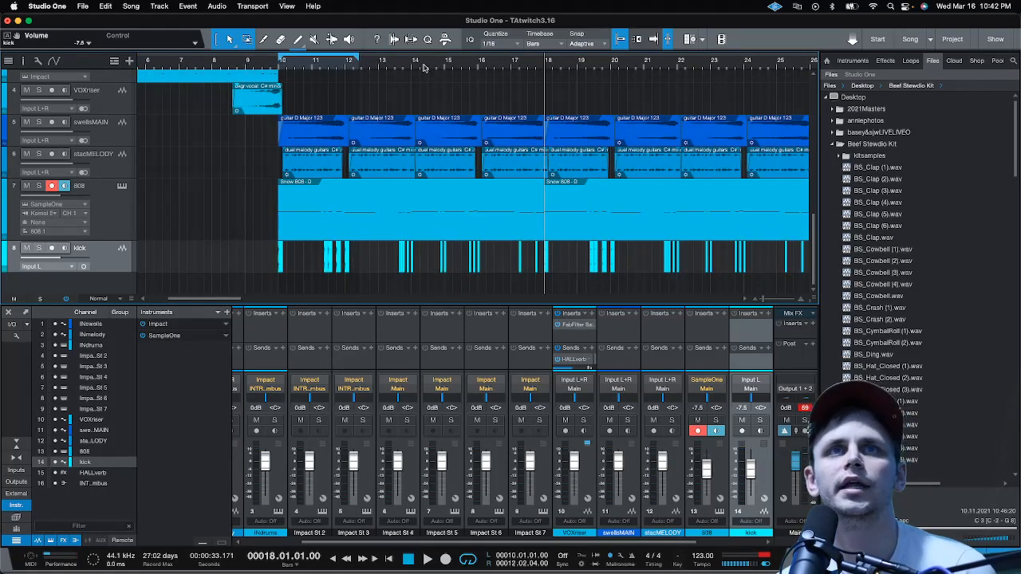
Find the Compressor among the PreSonus effects and insert it on the 808 channel
scroll(202, 61, up, 8)
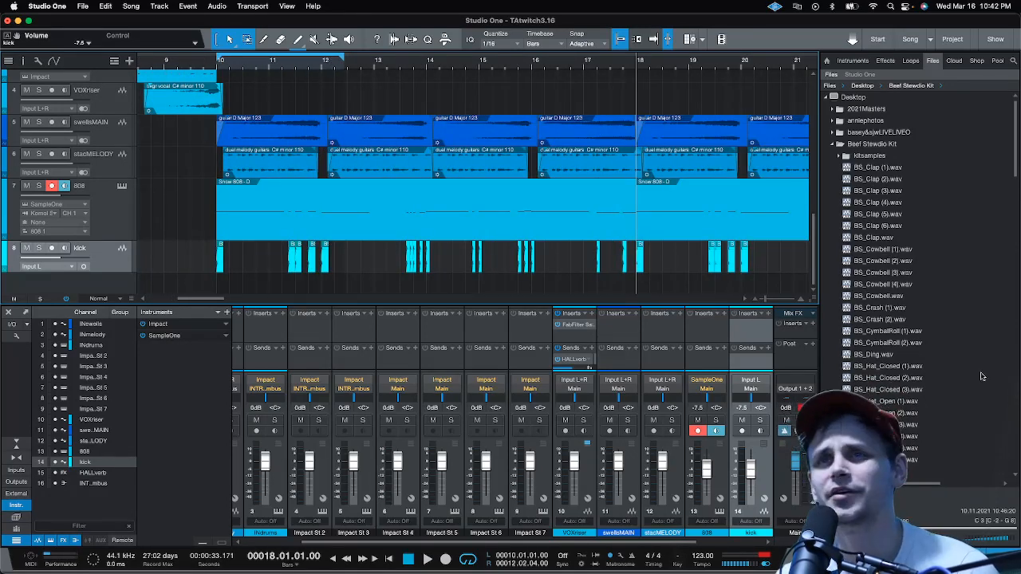
double_click(889, 146)
click(885, 62)
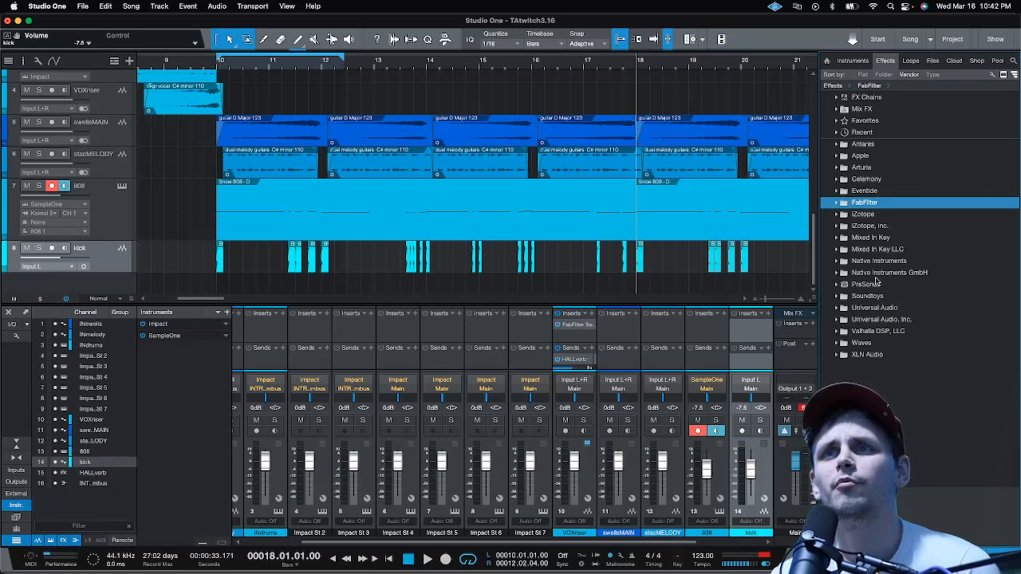
double_click(869, 284)
scroll(898, 325, down, 5)
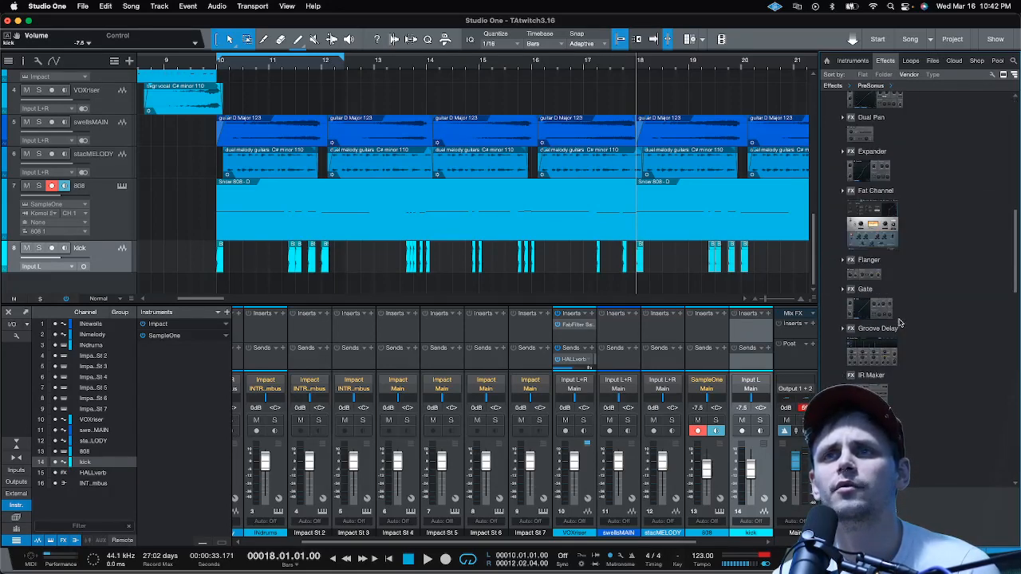
scroll(899, 323, down, 2)
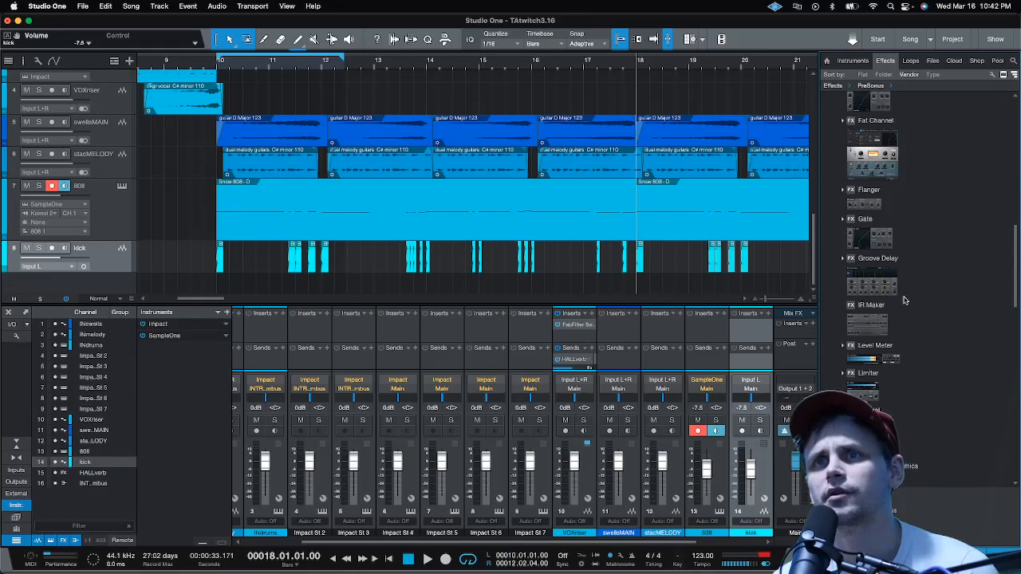
scroll(904, 307, down, 3)
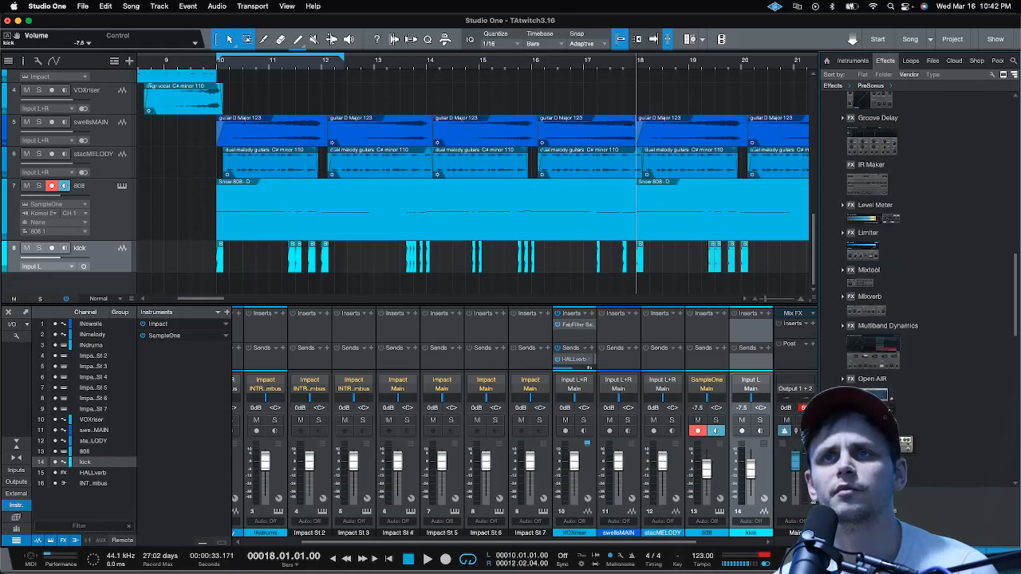
scroll(885, 260, up, 10)
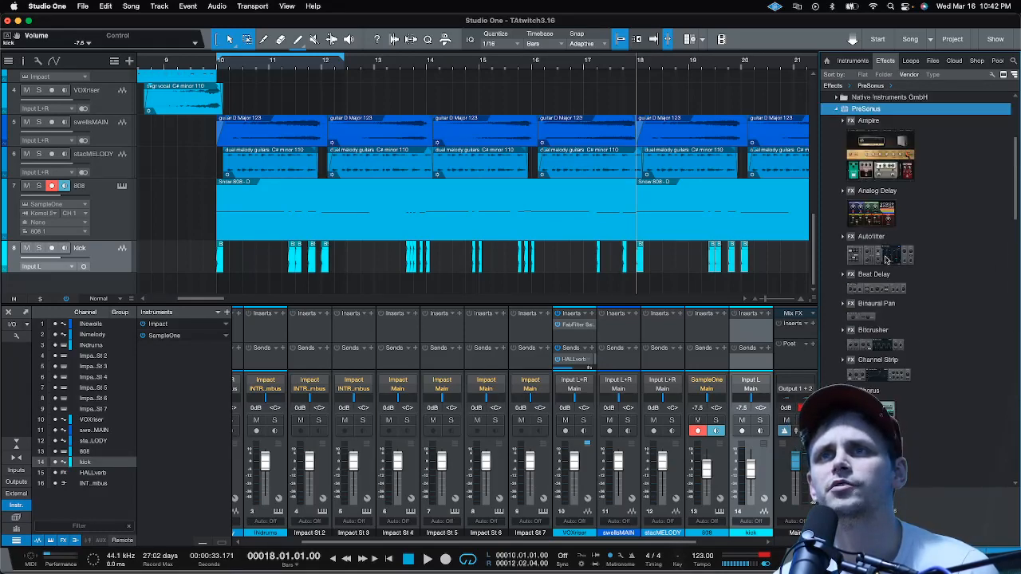
scroll(921, 291, down, 3)
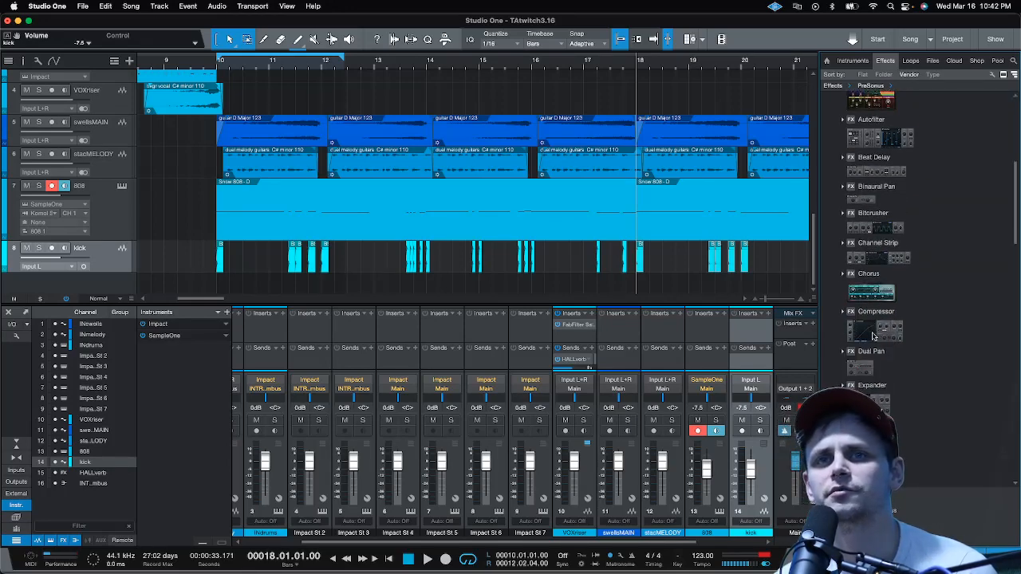
click(874, 337)
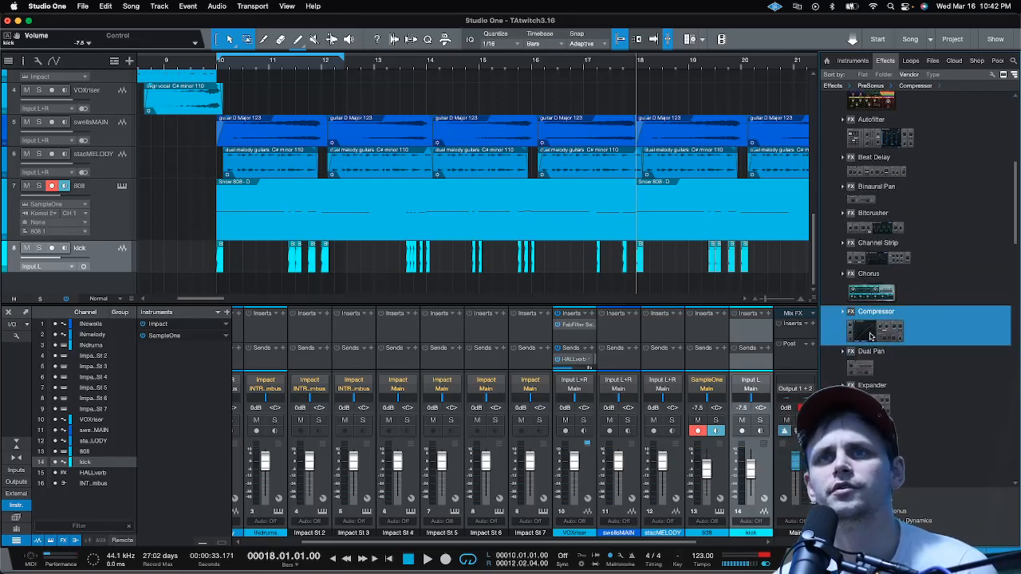
drag(871, 336, 705, 321)
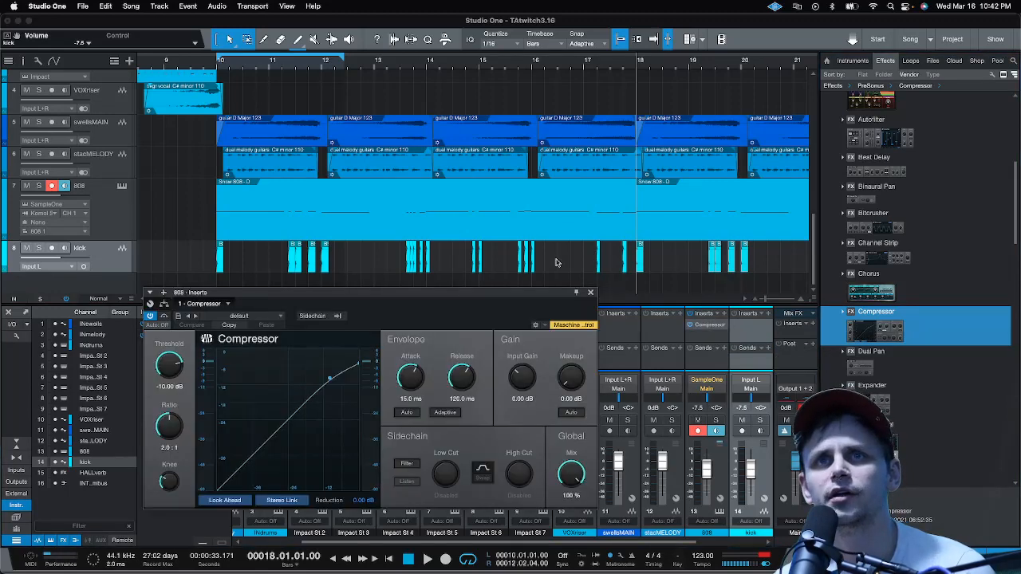
Set the kick channel as the sidechain source of the 808's compressor
click(339, 315)
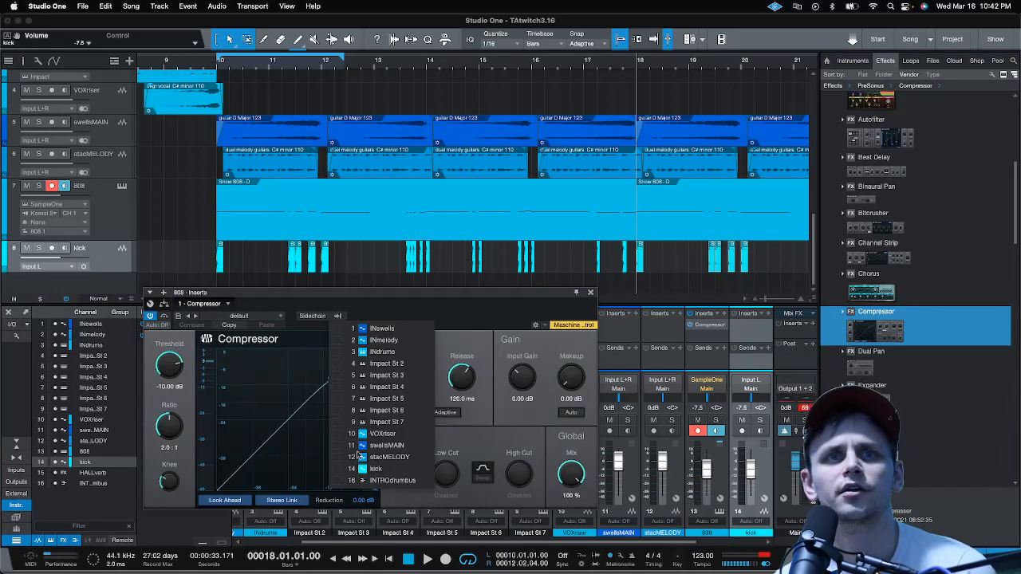
click(339, 473)
click(527, 308)
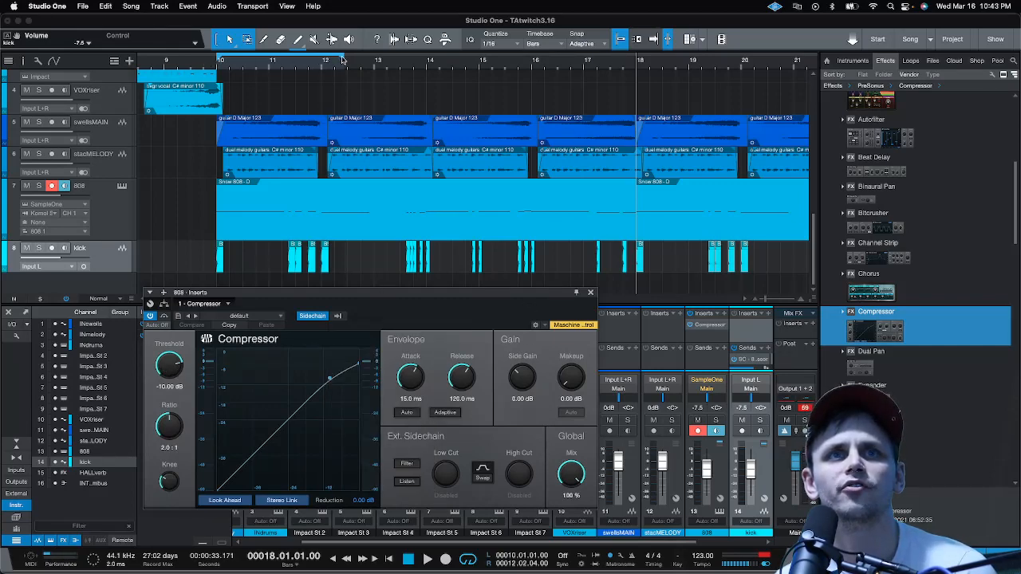
Move the loop start to 11.02.01, play the loop and set the compressor's attack to 0.10 ms
drag(218, 61, 280, 64)
key(space)
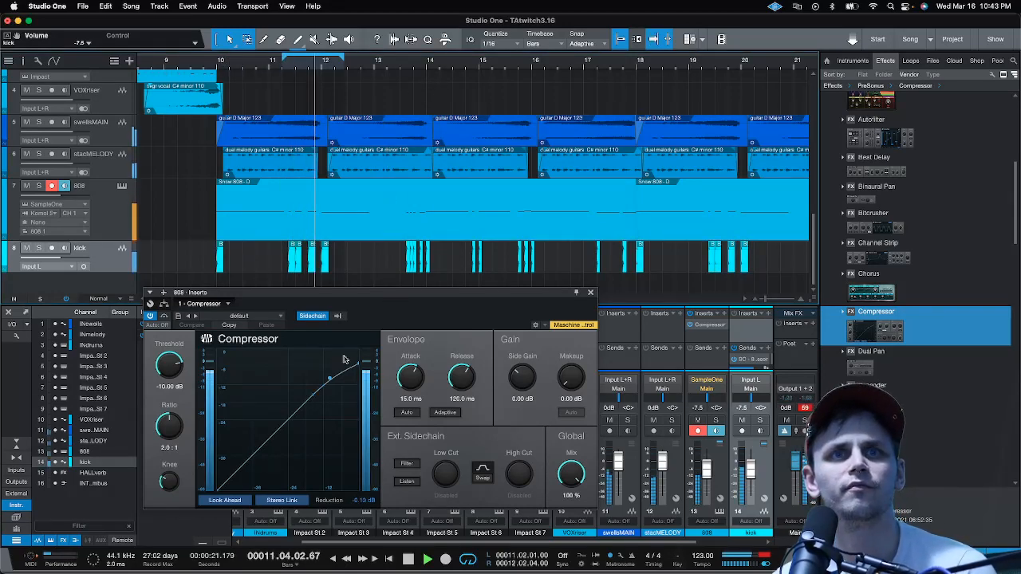
drag(409, 378, 444, 511)
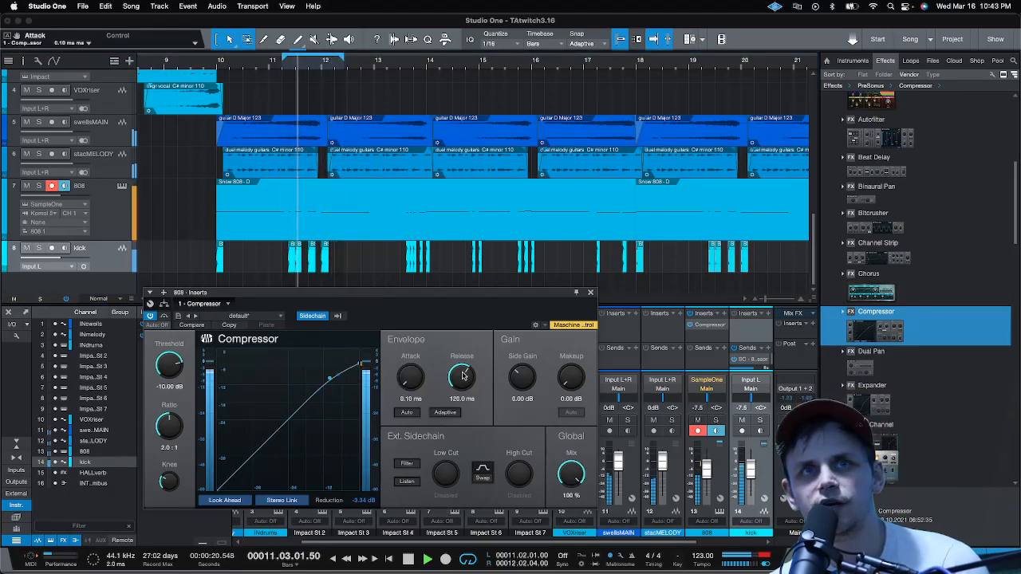
Set the compressor's release to 18.6 ms and threshold to -15.28 dB, and close the plug-in window
drag(461, 377, 468, 426)
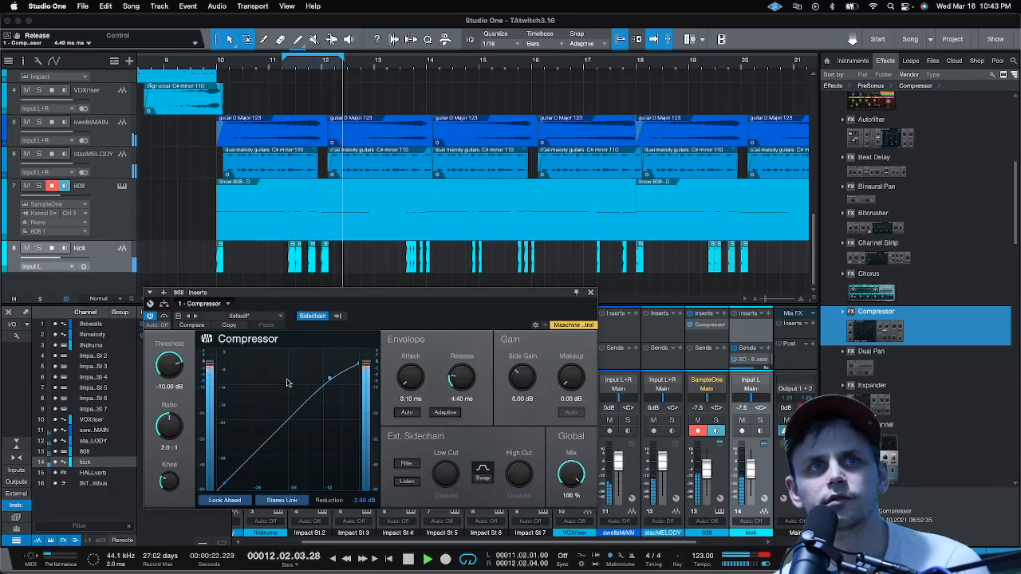
drag(467, 382, 467, 378)
scroll(467, 378, up, 5)
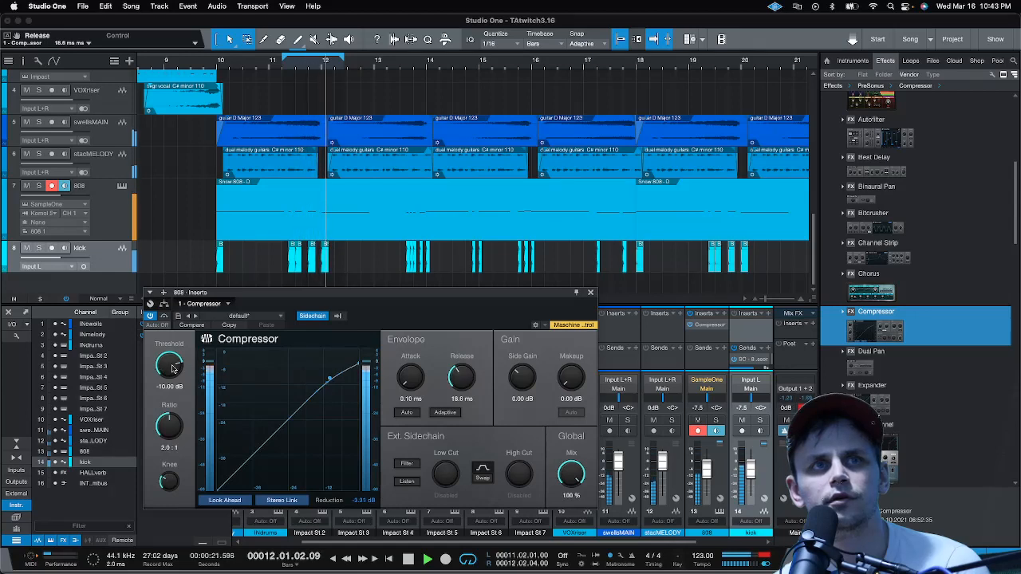
drag(170, 367, 173, 382)
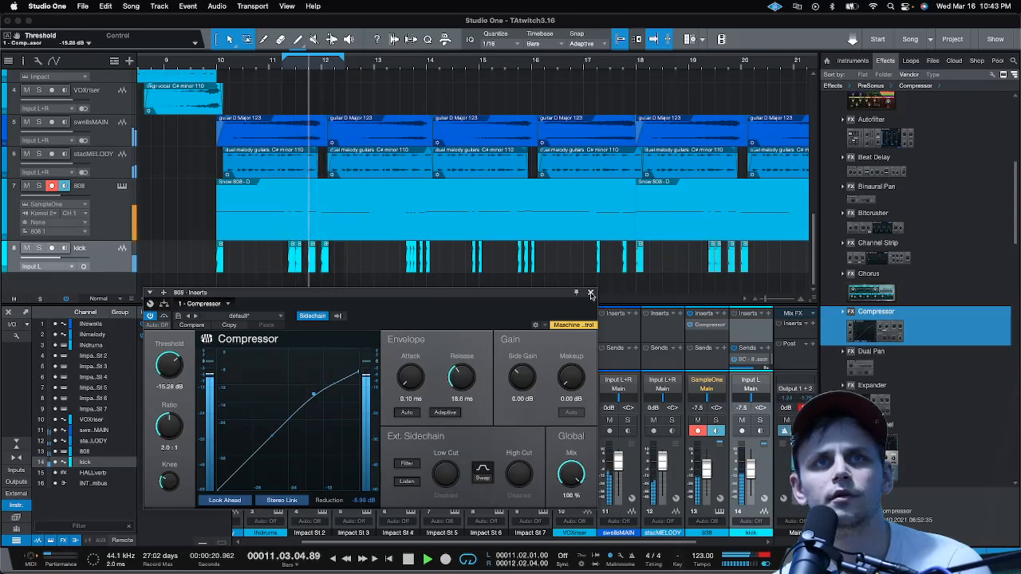
click(590, 292)
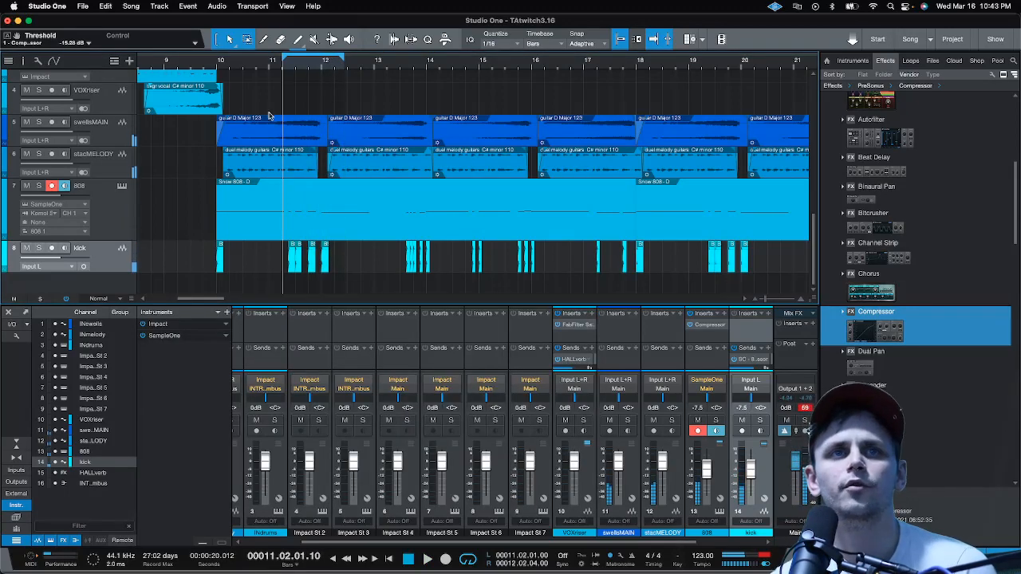
Solo the kick track and play it from 9.04.01
click(207, 66)
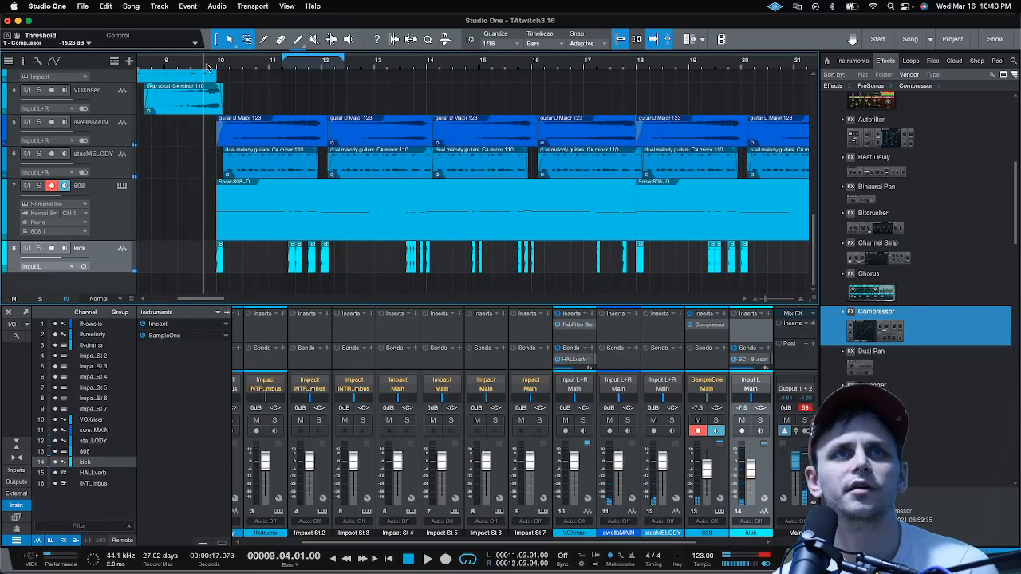
click(39, 248)
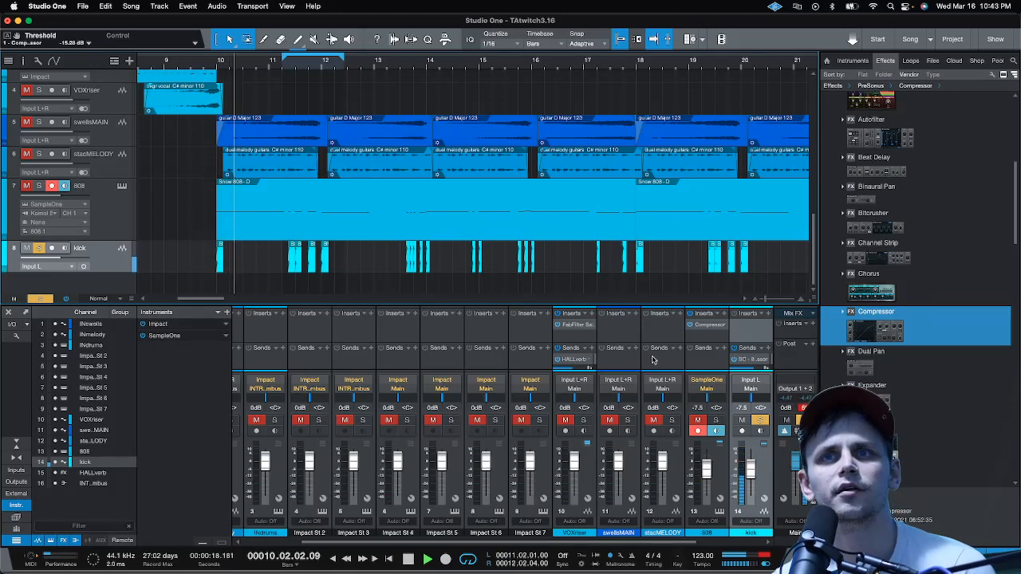
Insert a Pro EQ on the kick channel and move its plug-in window clear of the mixer inserts
scroll(908, 281, down, 5)
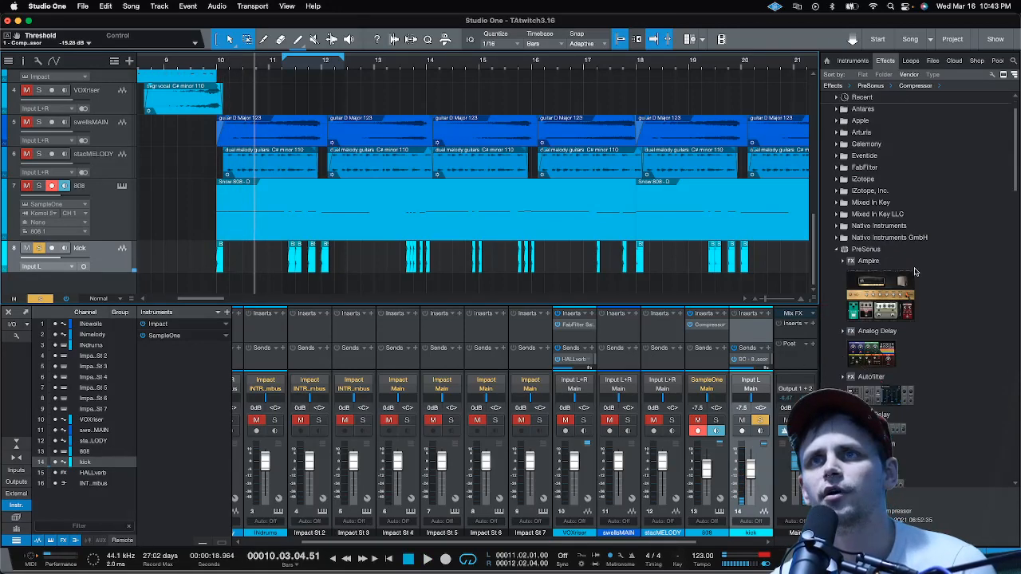
scroll(915, 272, down, 5)
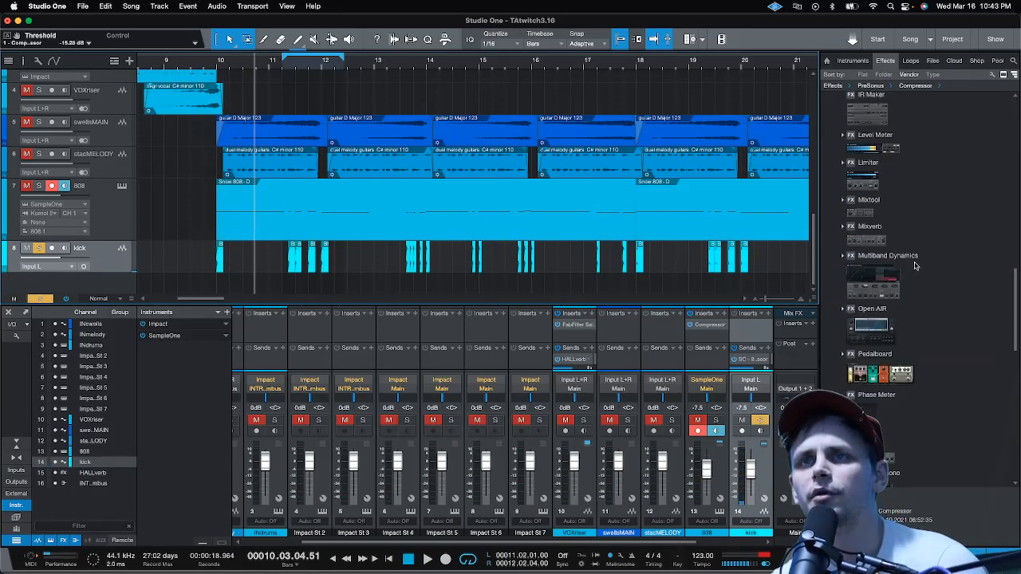
scroll(915, 266, down, 4)
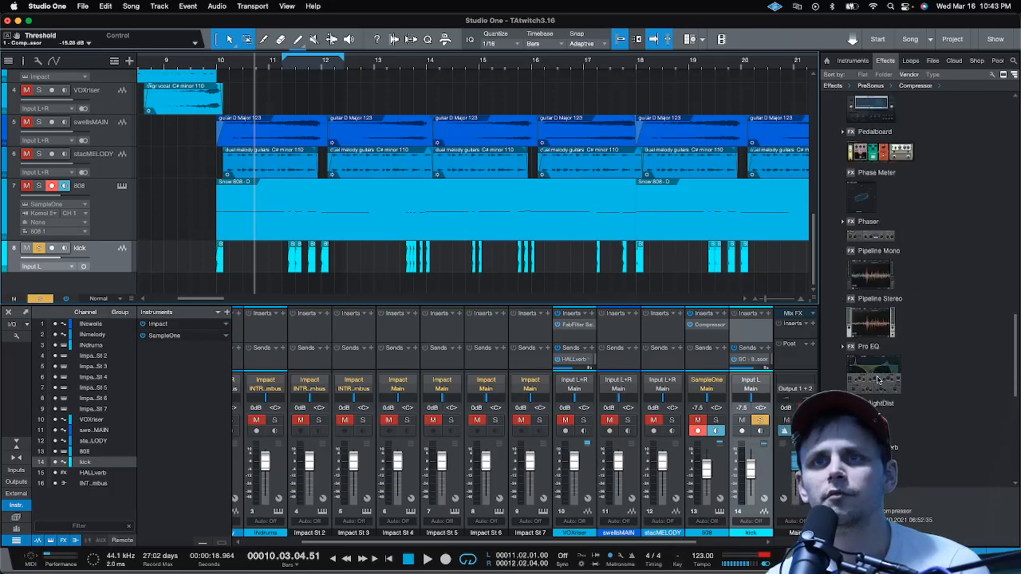
drag(877, 380, 750, 327)
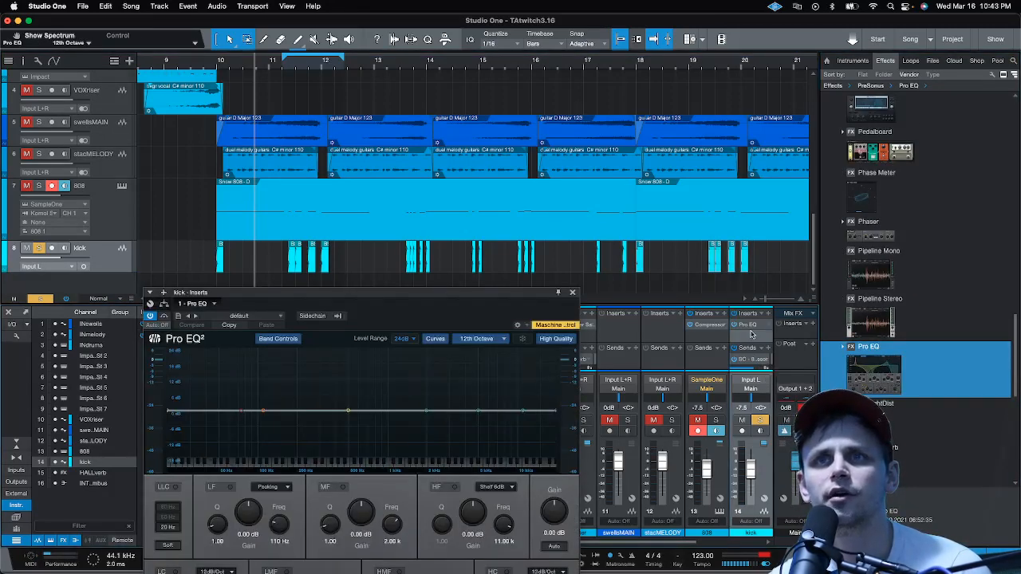
drag(466, 297, 546, 174)
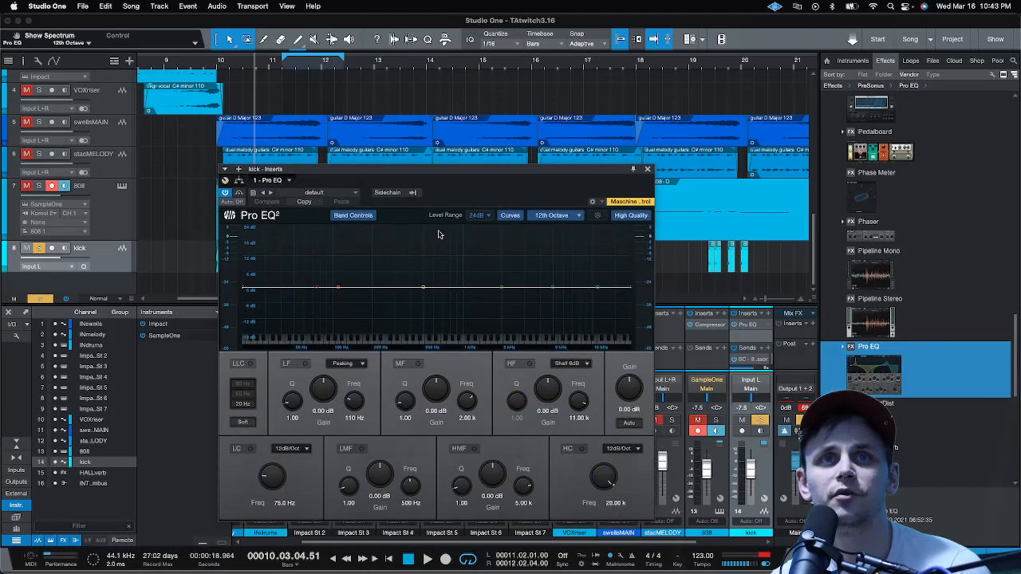
While looping the kick, enable a 48 dB/Oct low cut at 74.3 Hz and boost the low-mid band 4.56 dB at 598 Hz
key(space)
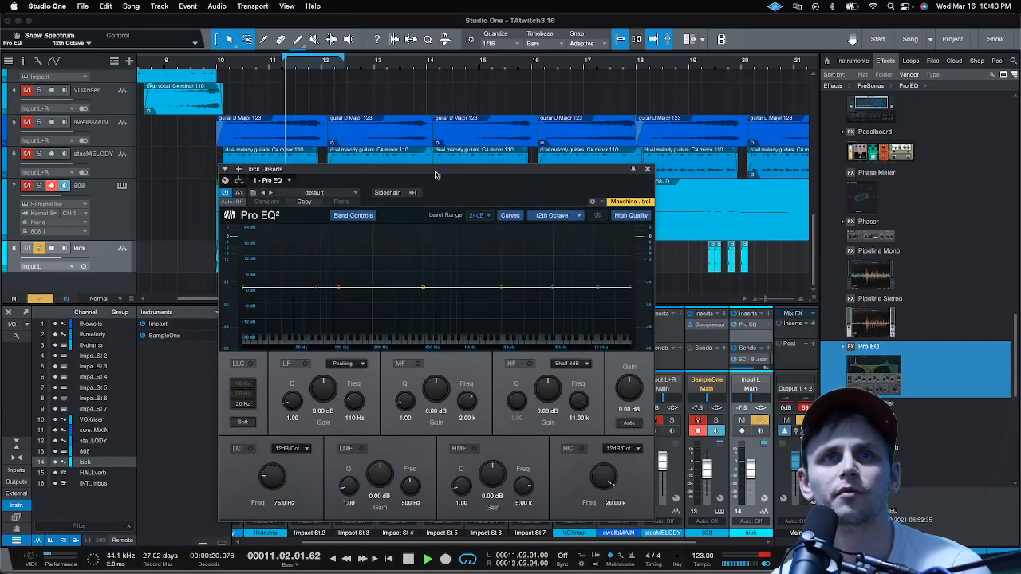
click(315, 288)
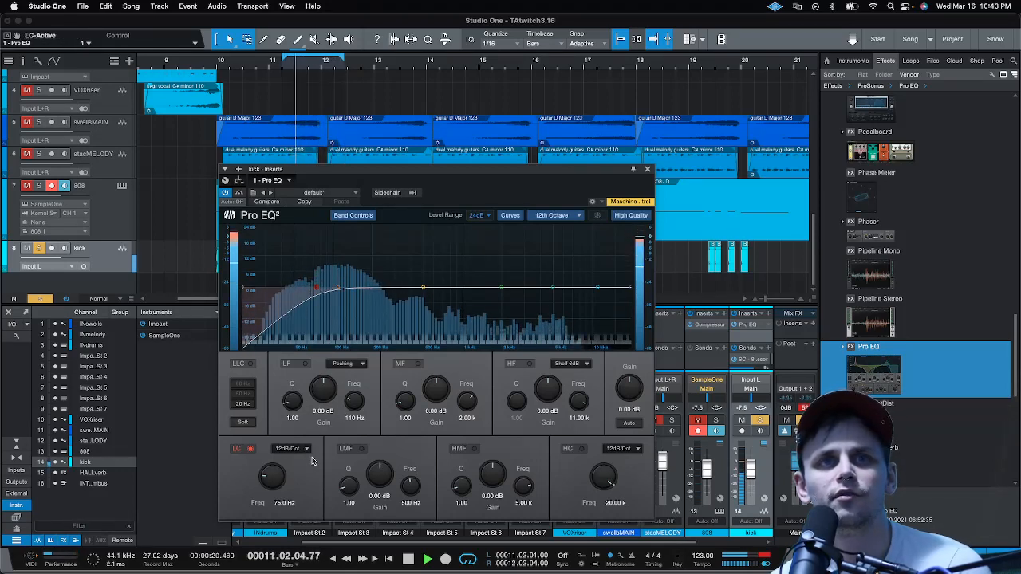
click(308, 451)
click(302, 507)
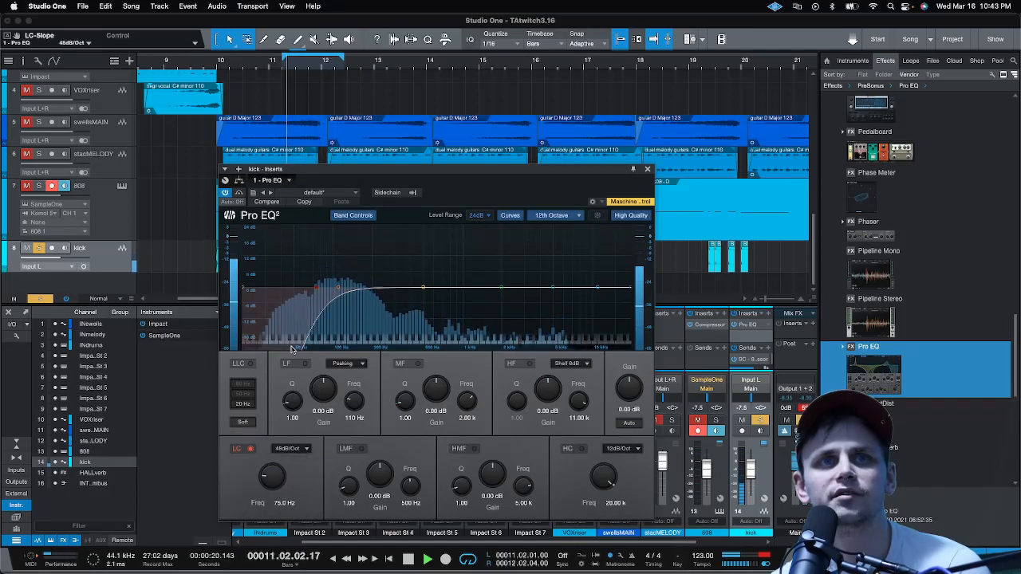
drag(317, 292, 305, 289)
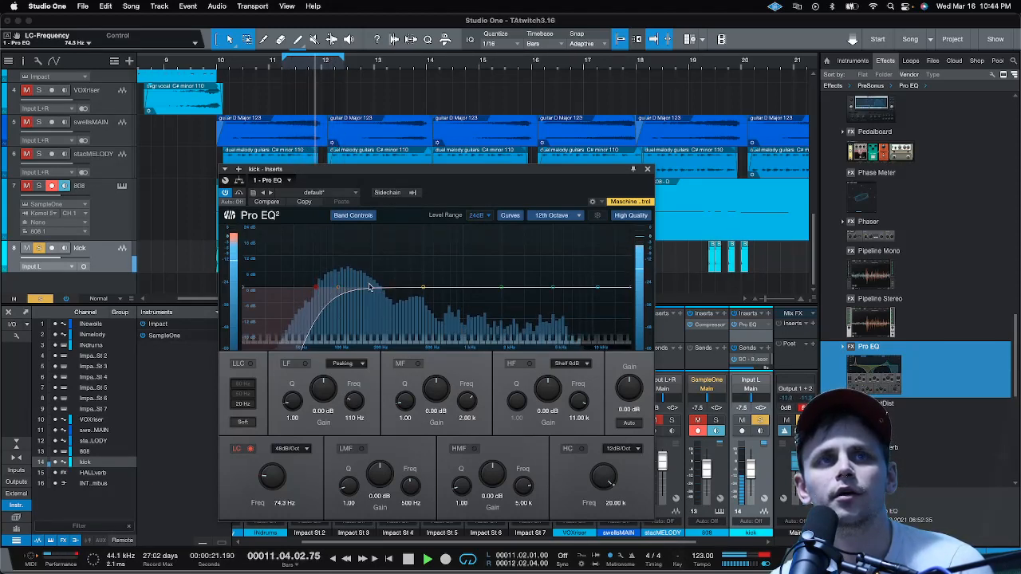
drag(425, 290, 425, 276)
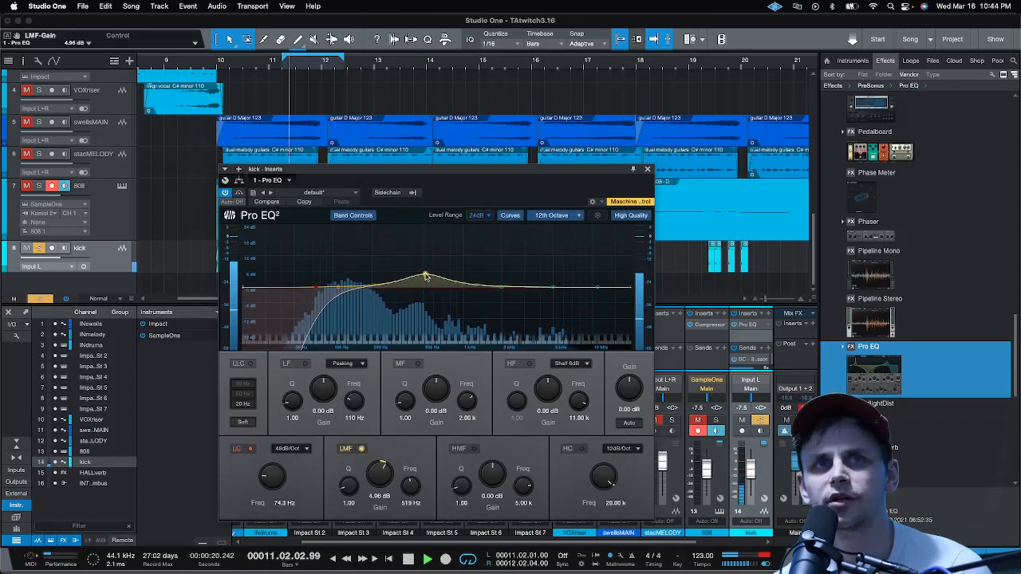
mouse_move(427, 277)
mouse_down()
mouse_move(417, 276)
mouse_move(433, 277)
mouse_up()
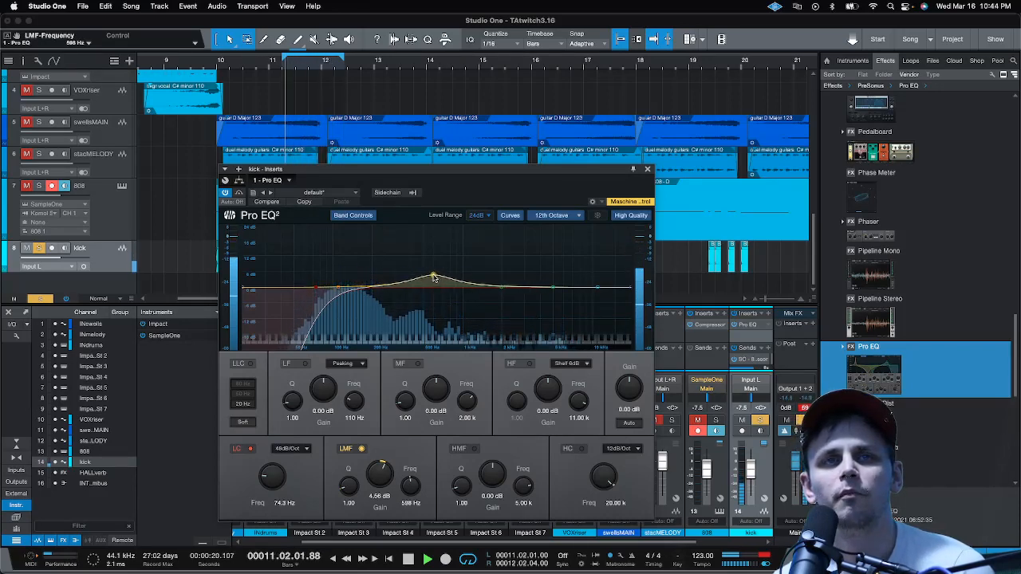
Solo the 808 and play it together with the kick, and set the loop range from 10.01.01 to 26.01.01
click(38, 186)
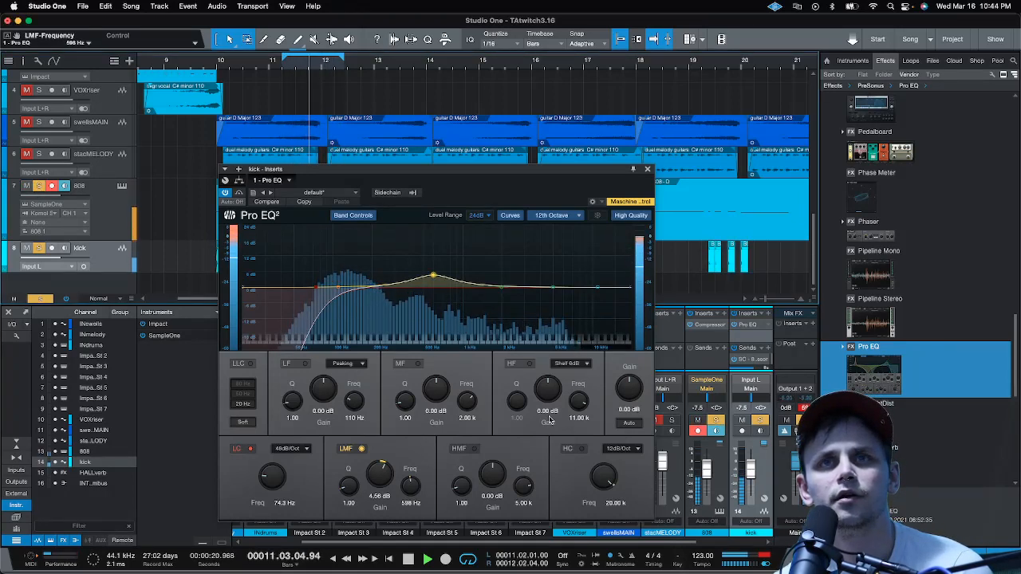
click(649, 171)
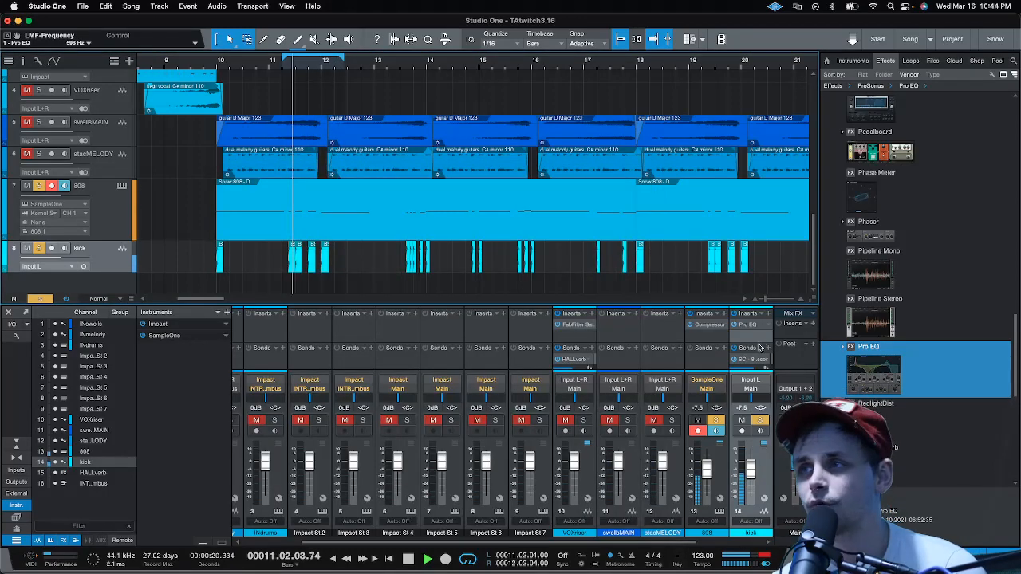
key(space)
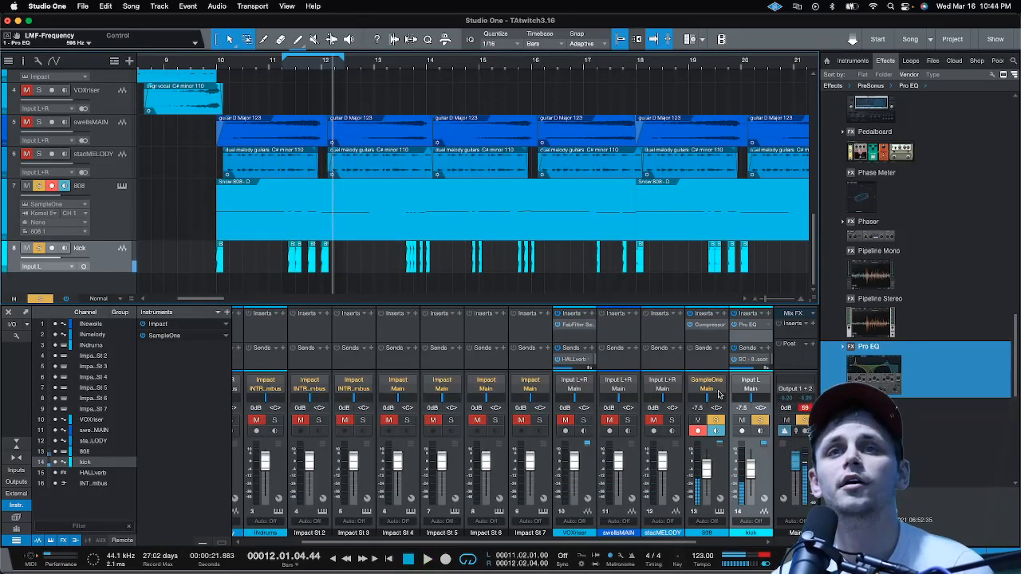
key(space)
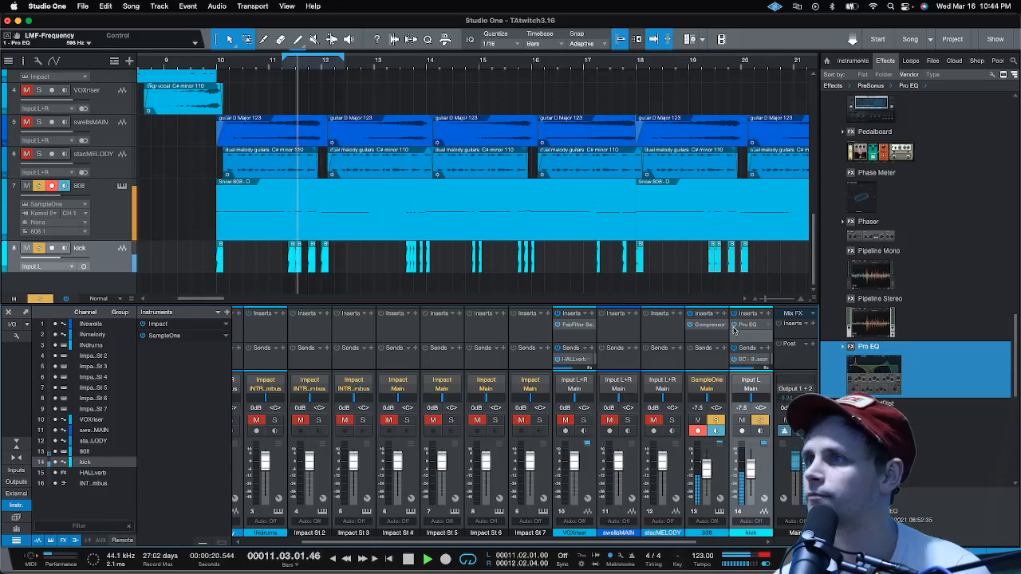
key(space)
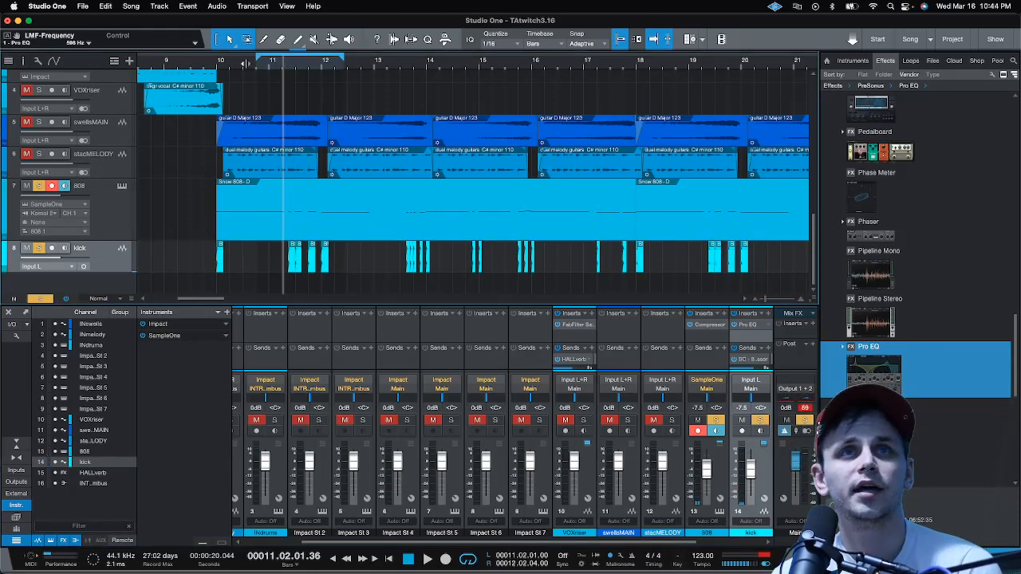
drag(281, 50, 415, 67)
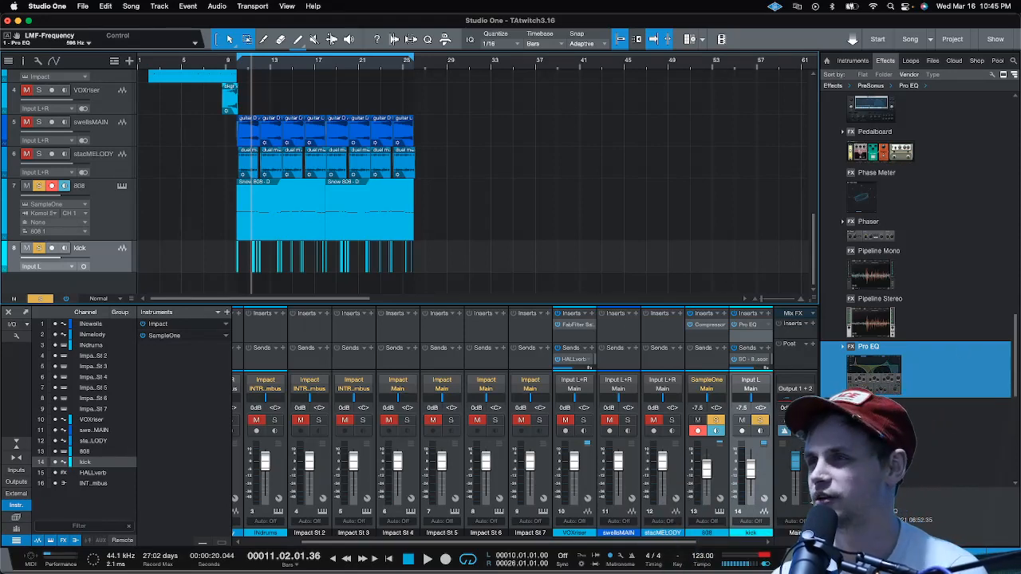
Browse the desktop sample files to the drum one-shots and open the Heavy snare folder
click(931, 62)
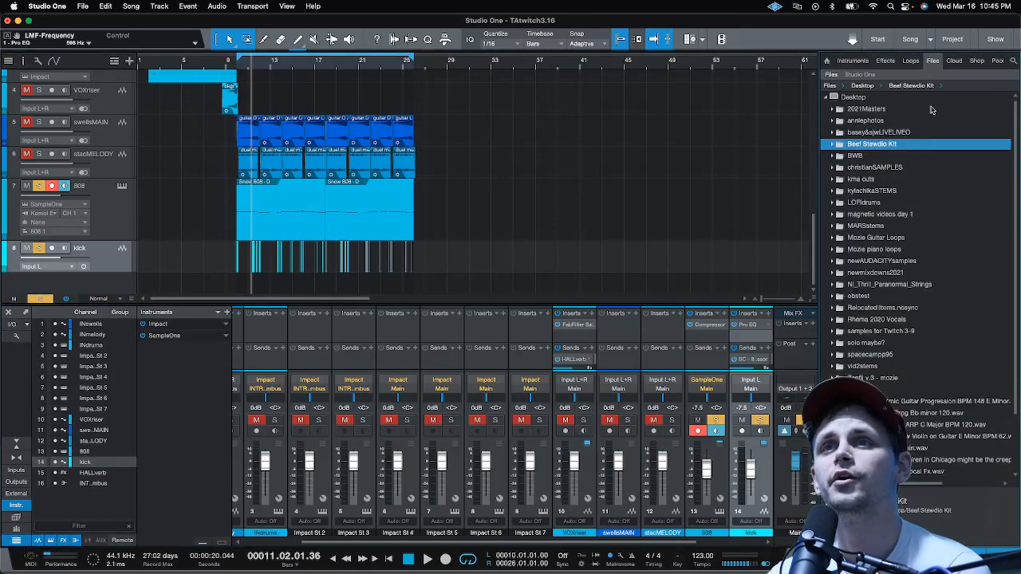
double_click(864, 148)
double_click(866, 149)
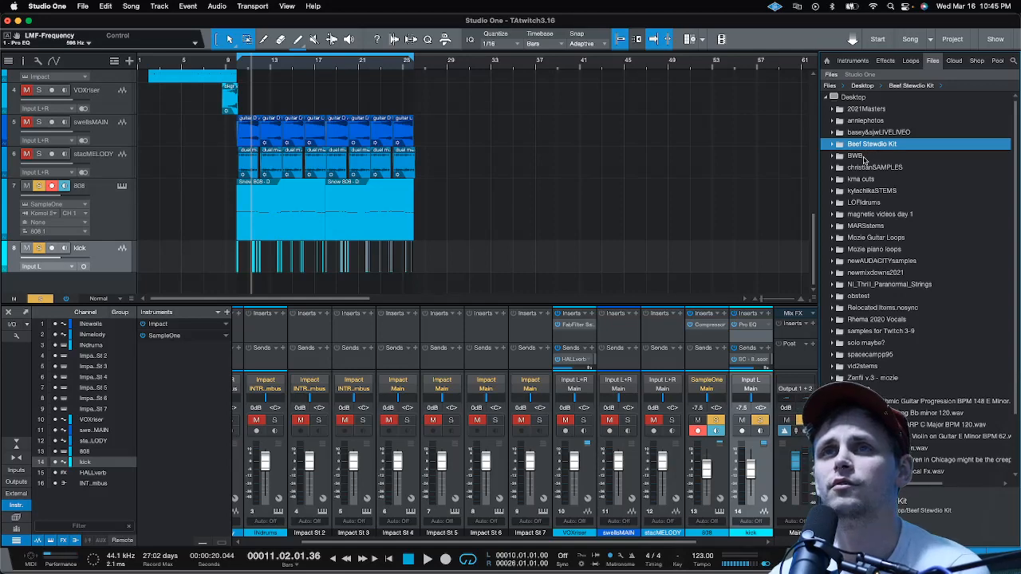
double_click(871, 166)
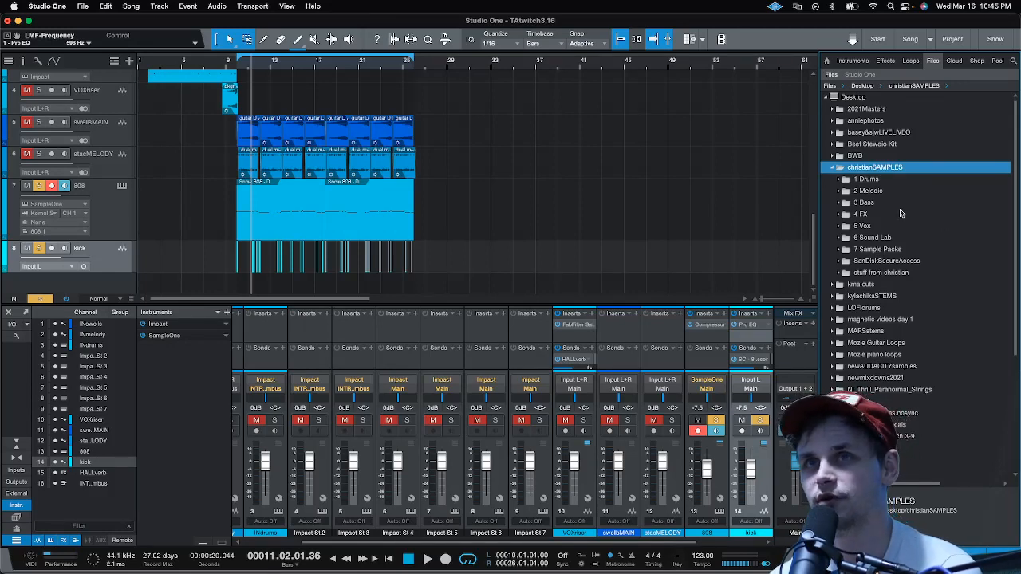
double_click(869, 183)
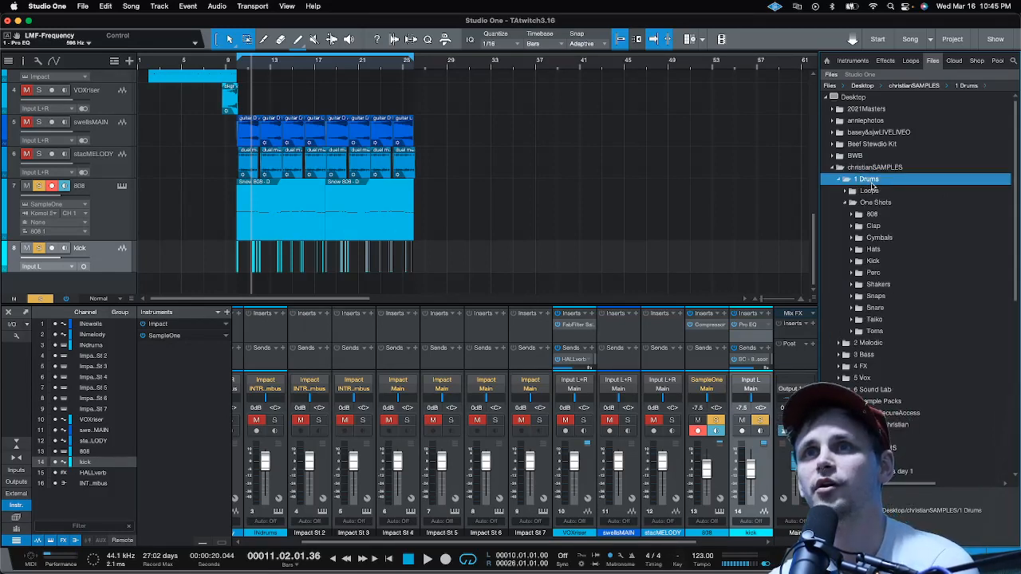
click(881, 310)
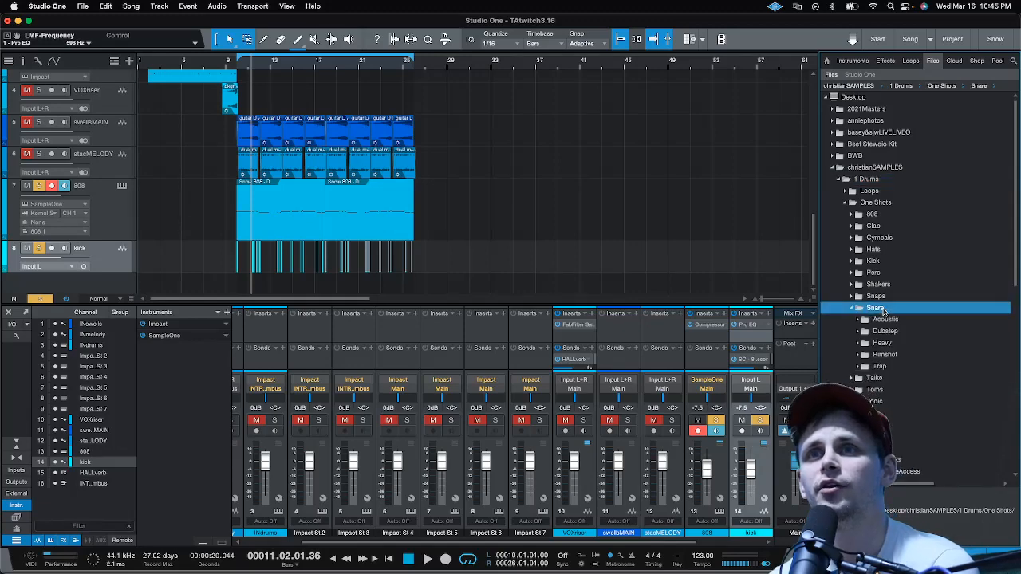
double_click(910, 306)
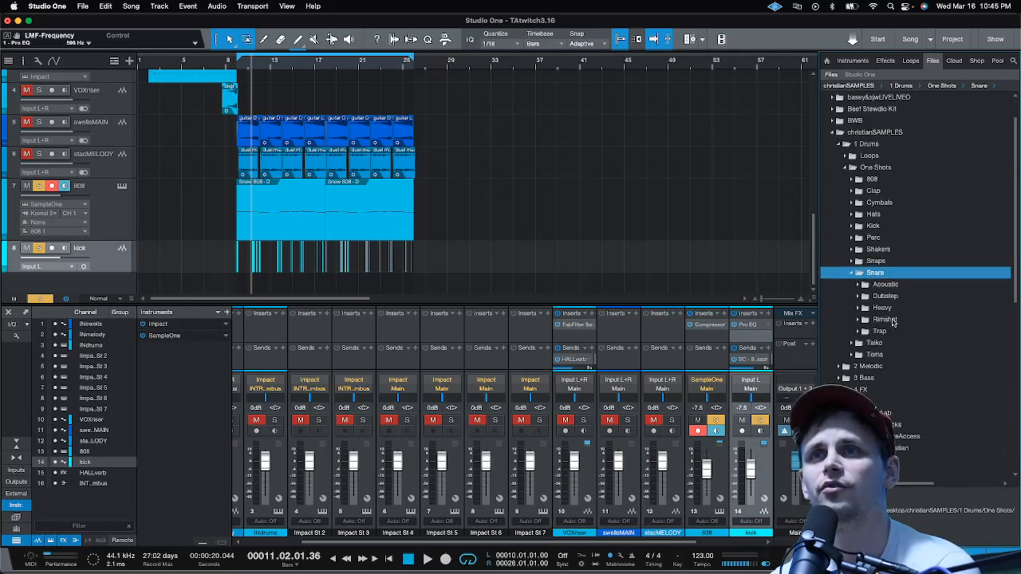
double_click(882, 308)
Audition the heavy snare samples Snare_Heavy_0, 1, 10 and 11, and settle on Snare_Heavy_1.wav
click(897, 322)
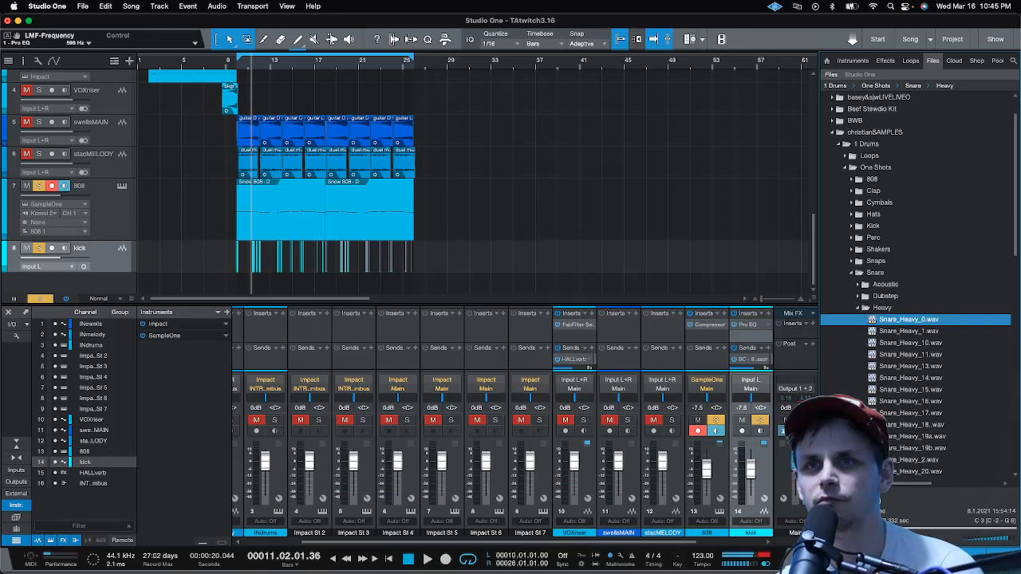
click(921, 332)
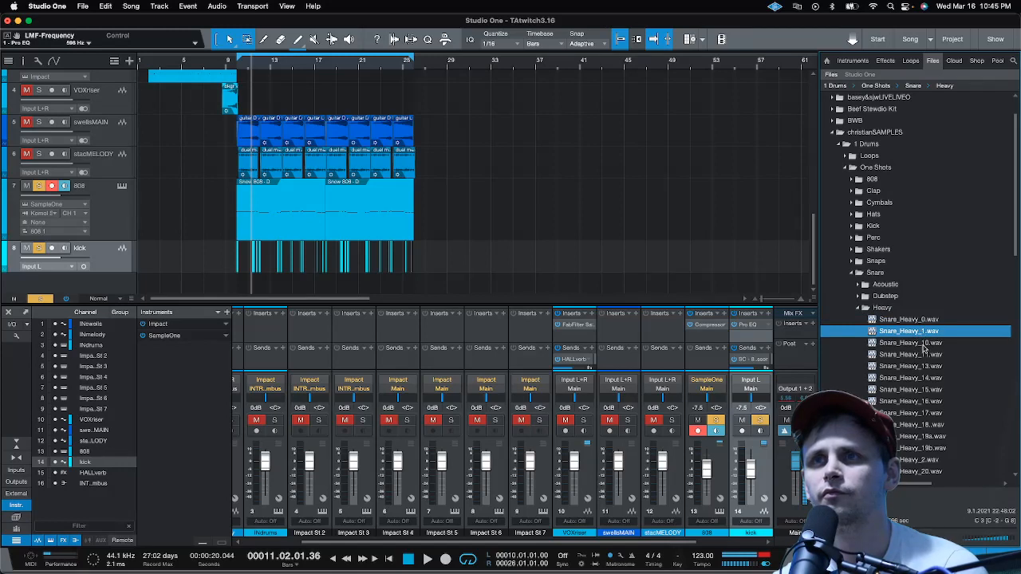
click(922, 346)
click(924, 355)
click(924, 333)
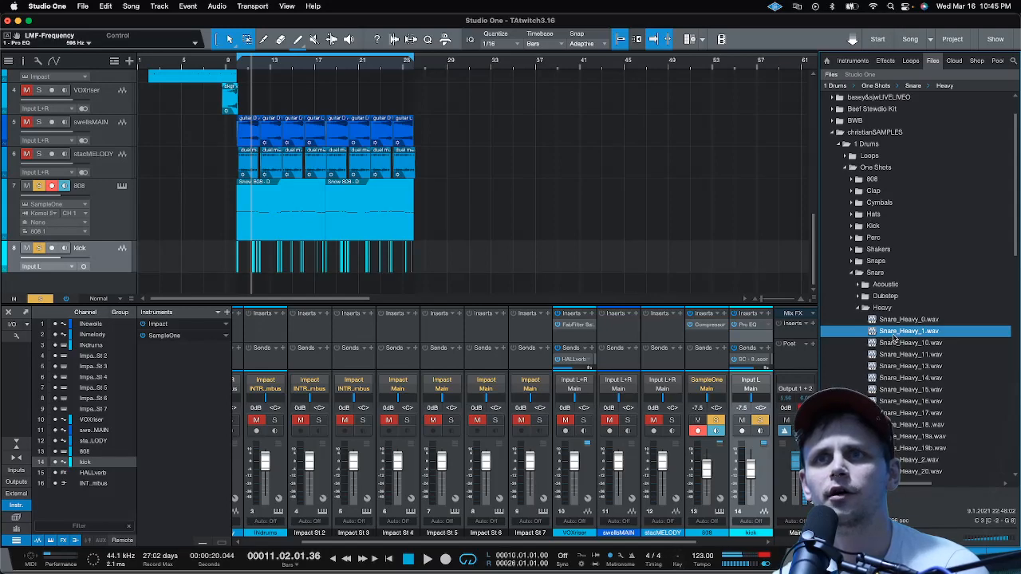
Add Snare_Heavy_1.wav on a new track below the kick and place the hit at 10.03.01
drag(895, 338, 251, 281)
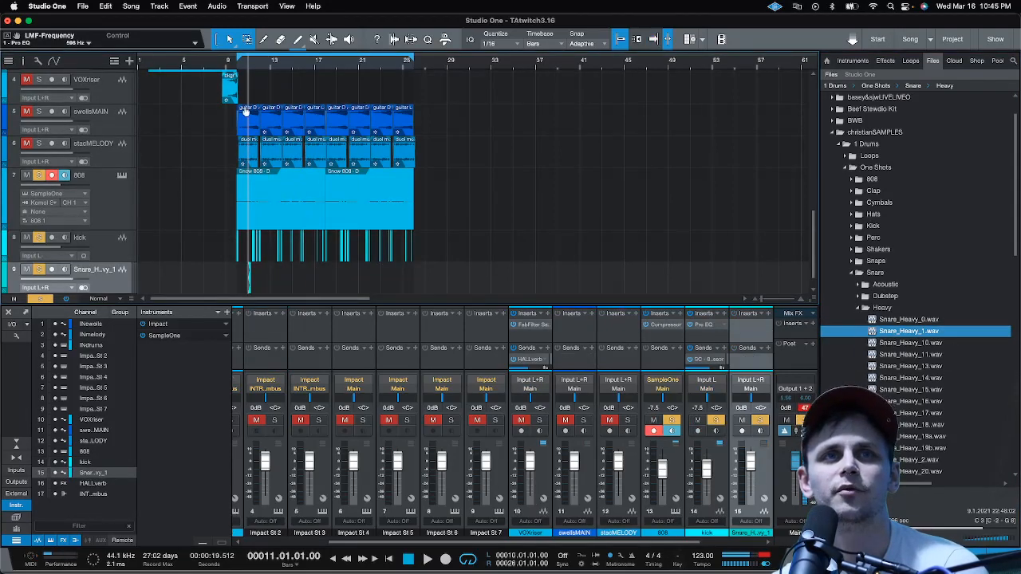
key(e)
key(e)
key(e)
key(e)
key(e)
key(e)
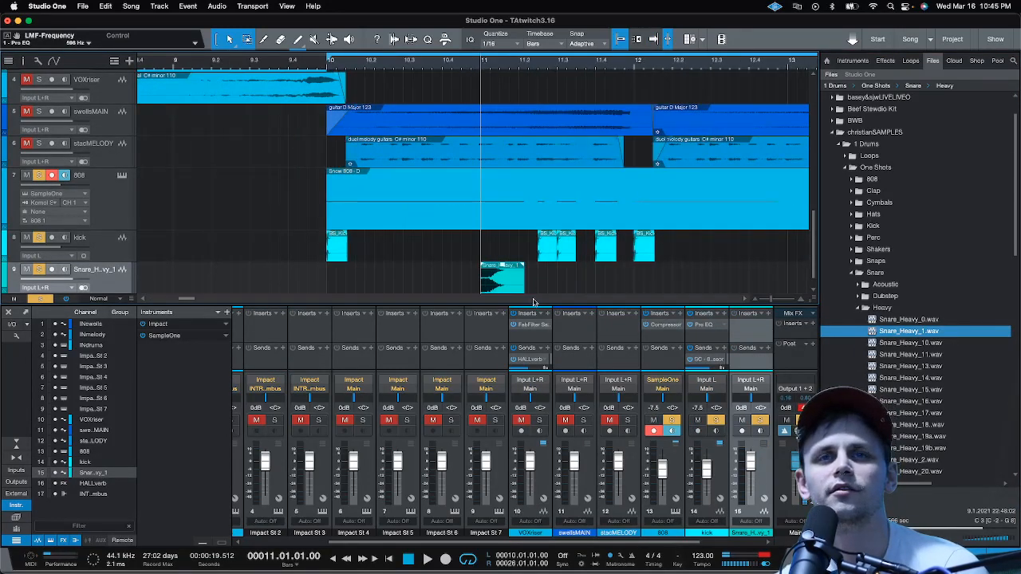
drag(510, 286, 431, 287)
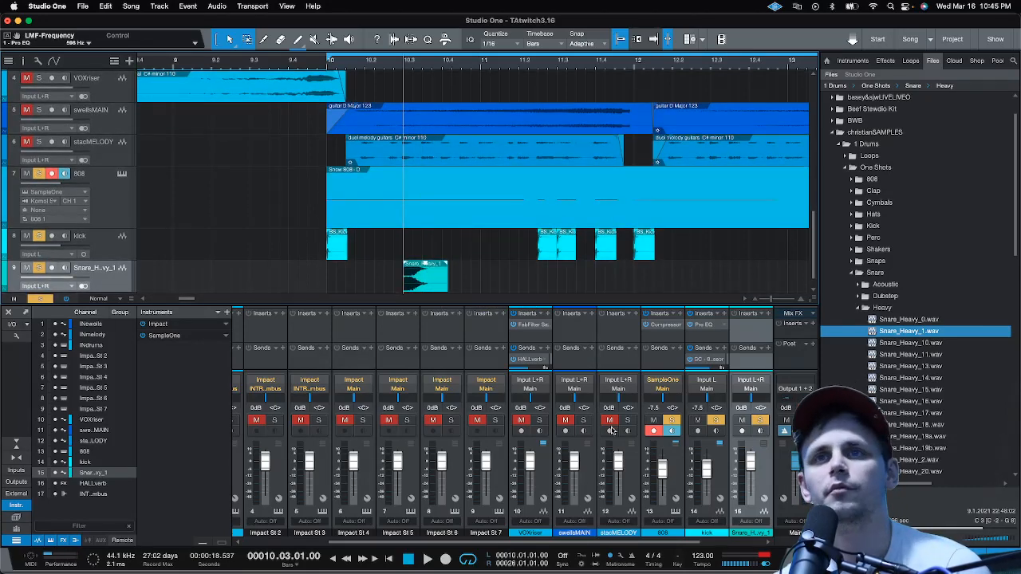
Collapse the Heavy snare folder and all its parent folders up to the top-level sample folder in the file browser
click(866, 309)
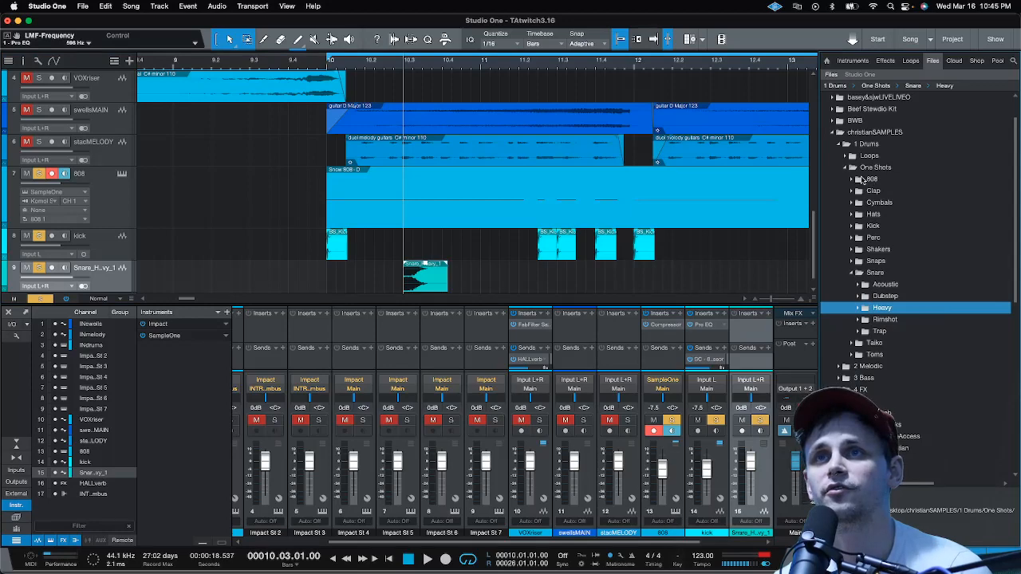
key(Left)
key(Left)
key(Left)
key(Left)
key(Left)
key(Left)
key(Left)
key(Left)
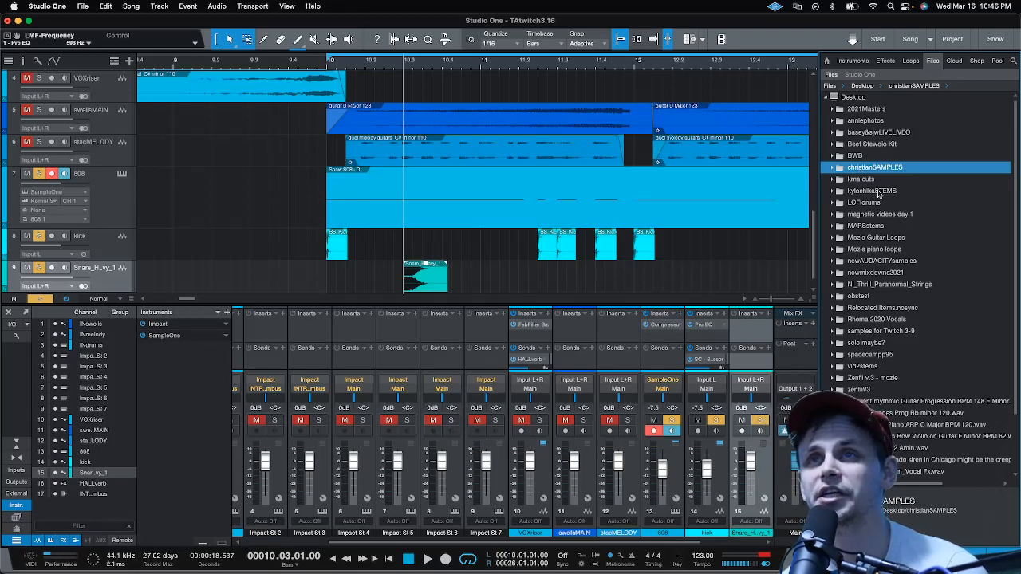
Insert a FabFilter Pro-Q 3 on the Snare_Heavy_1 channel
click(887, 63)
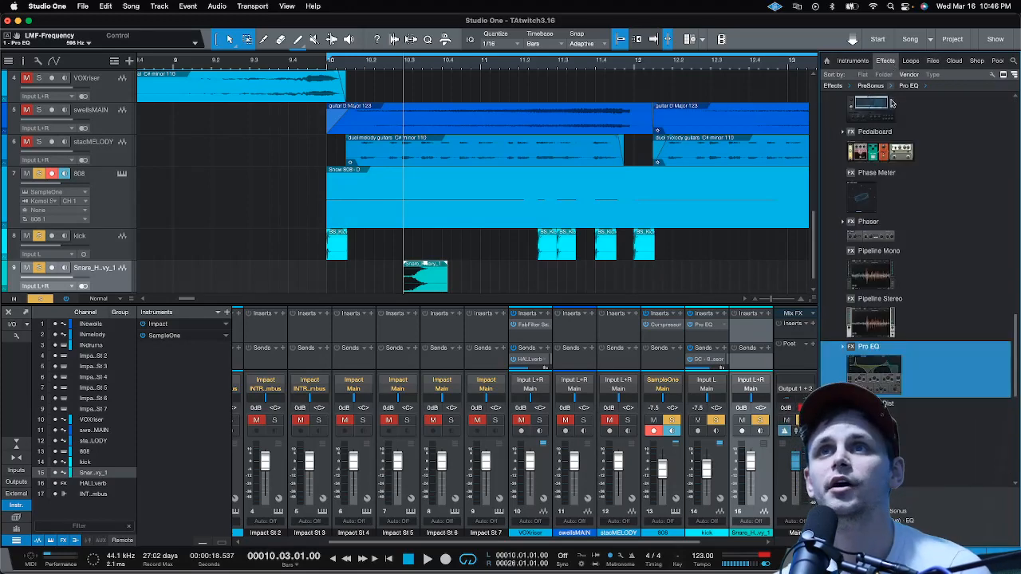
scroll(889, 348, up, 10)
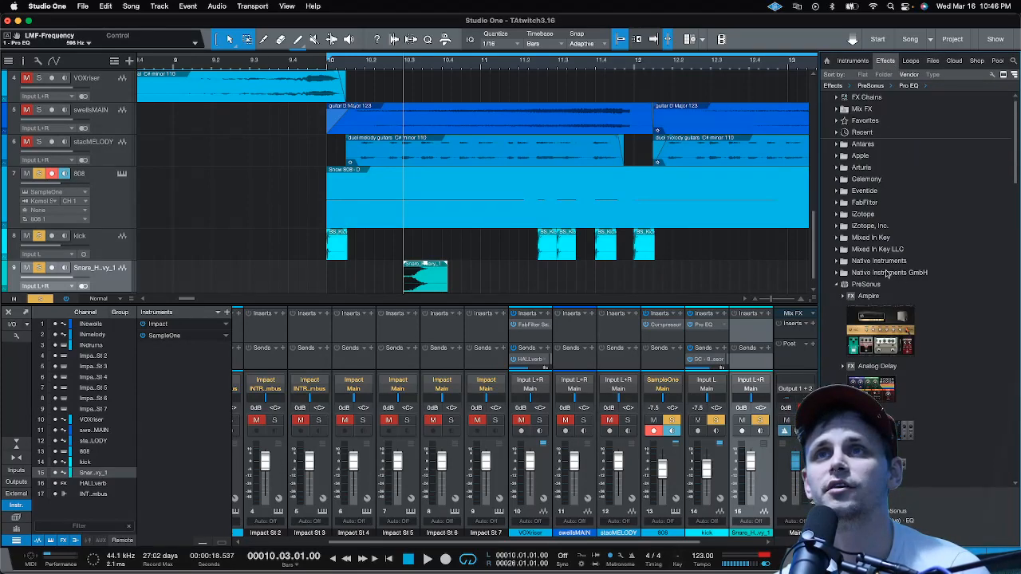
click(873, 284)
click(871, 202)
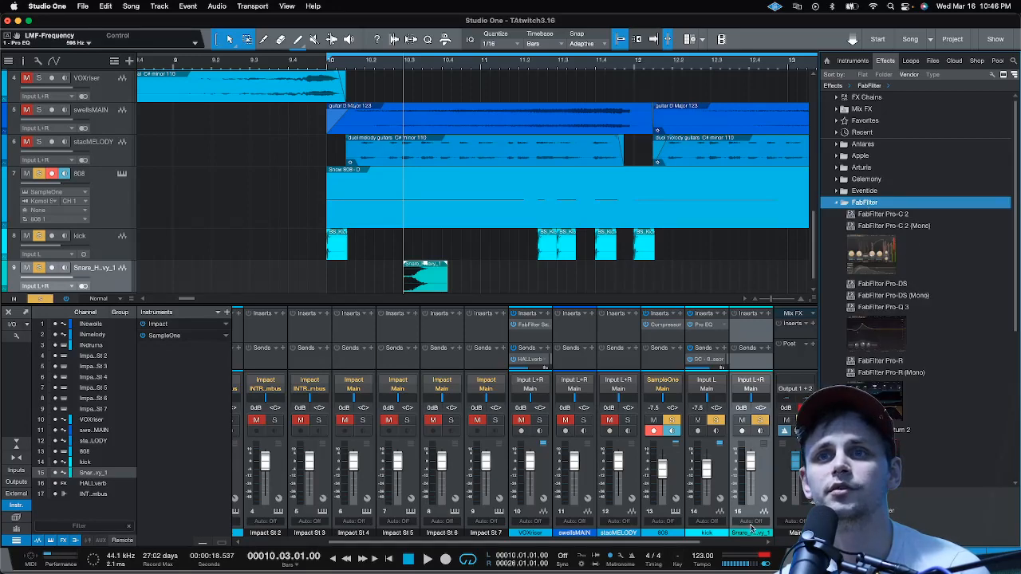
drag(887, 342, 739, 335)
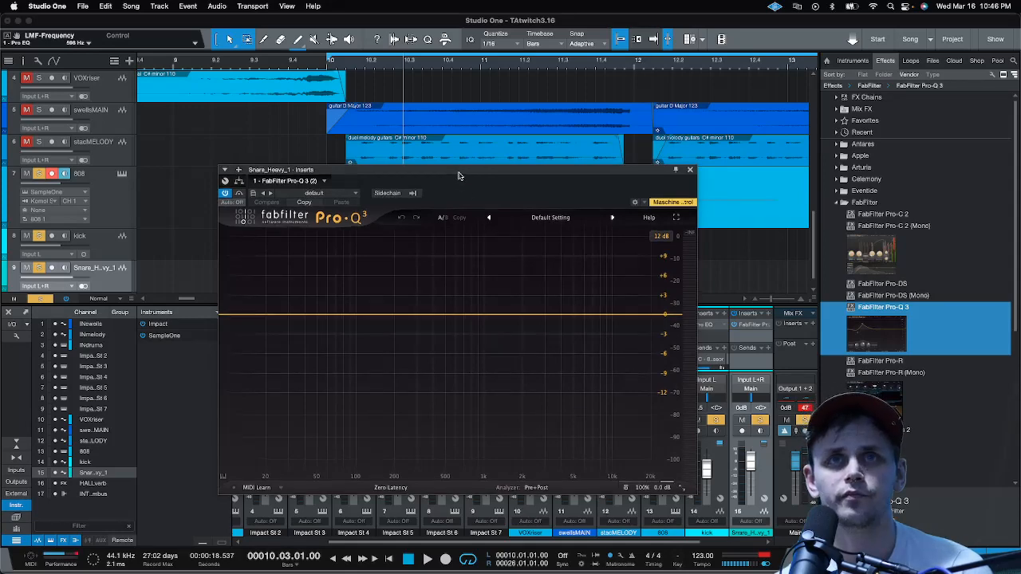
Move the Pro-Q 3 window clear of the arrangement, play the looped snare hit, and add a high cut at about 4.1 kHz
drag(455, 171, 468, 331)
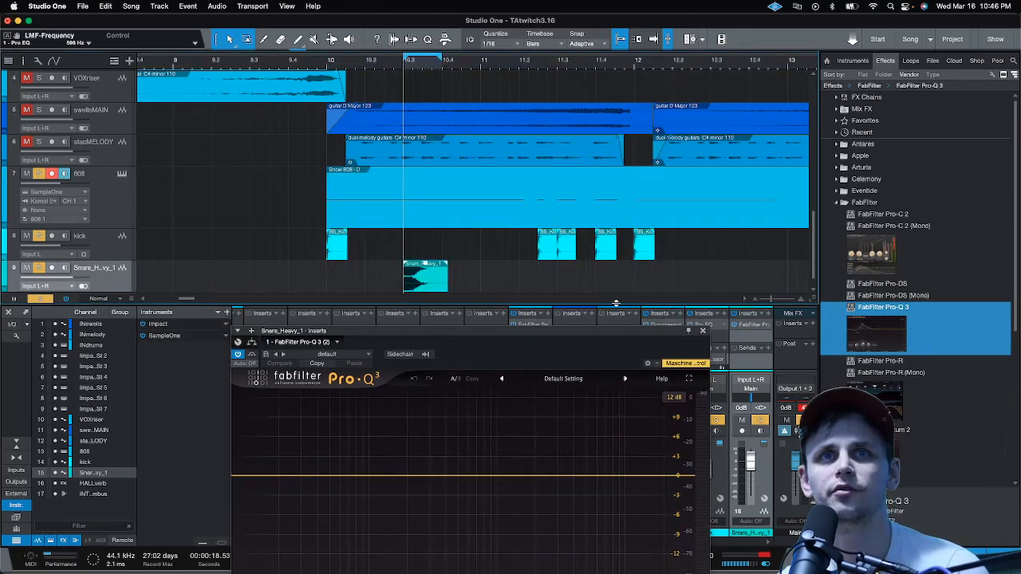
key(space)
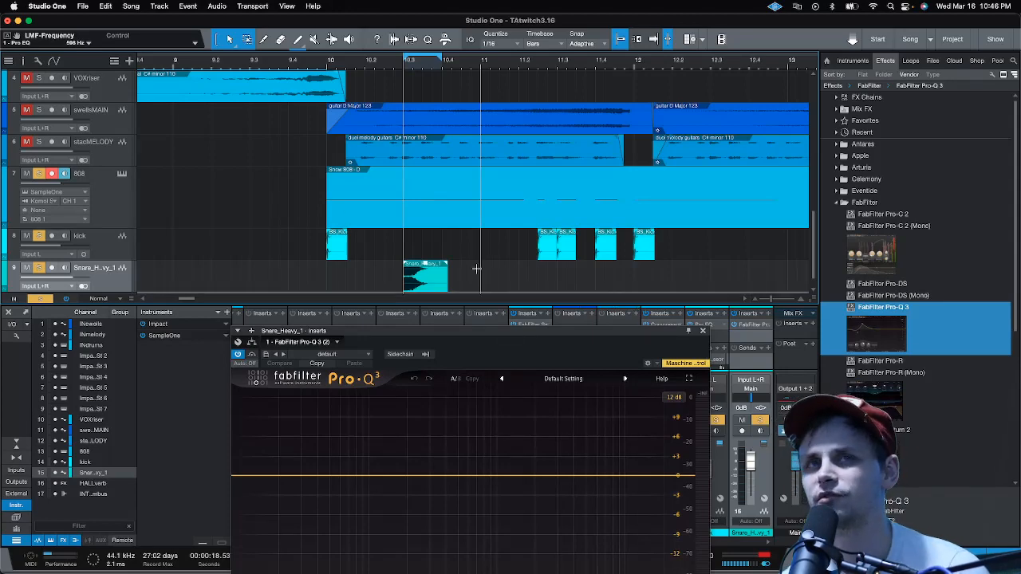
click(609, 475)
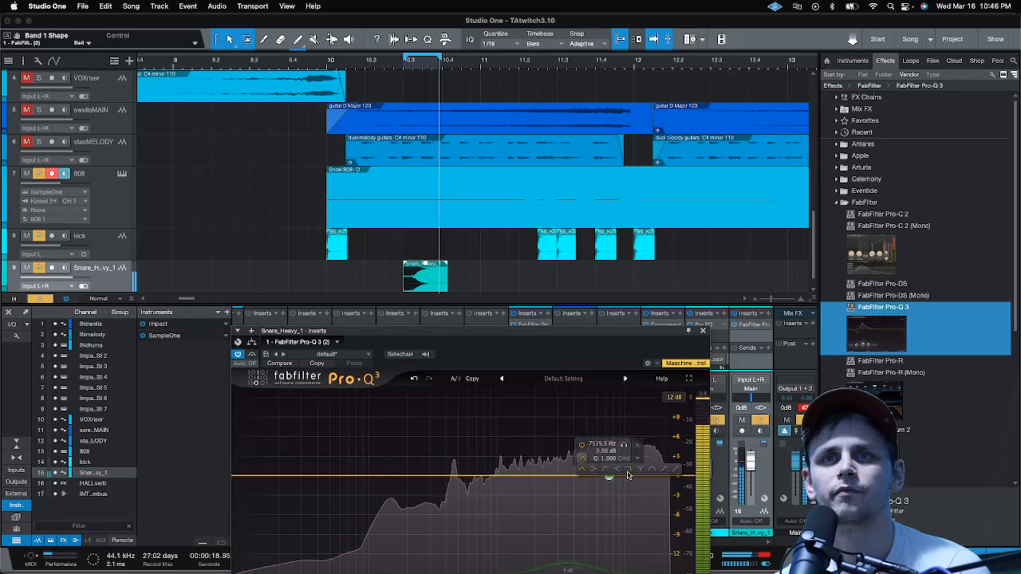
click(627, 472)
drag(609, 475, 576, 476)
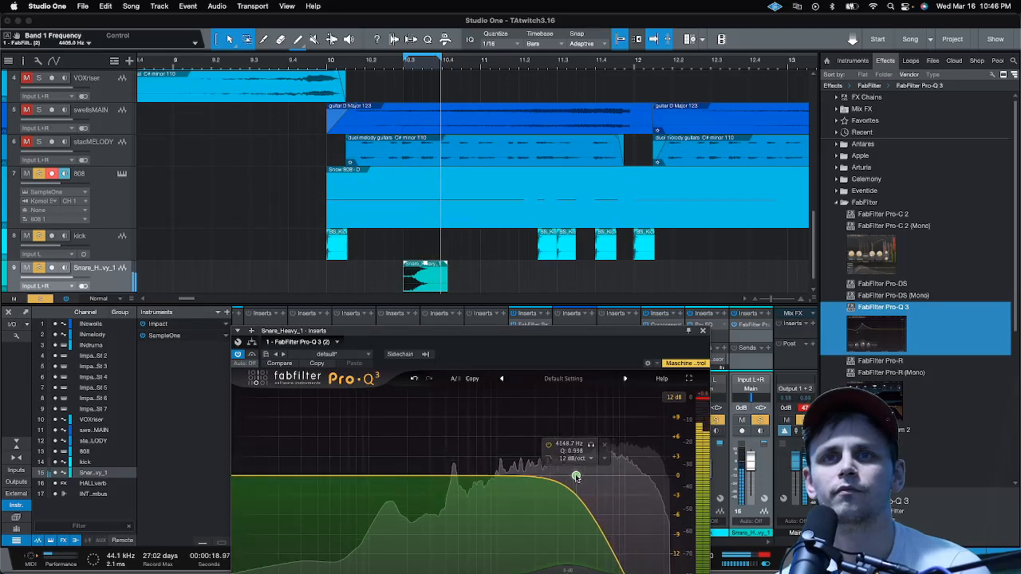
Add a second snare EQ band as a low cut at about 824 Hz and lower the high cut to about 1.88 kHz
click(451, 476)
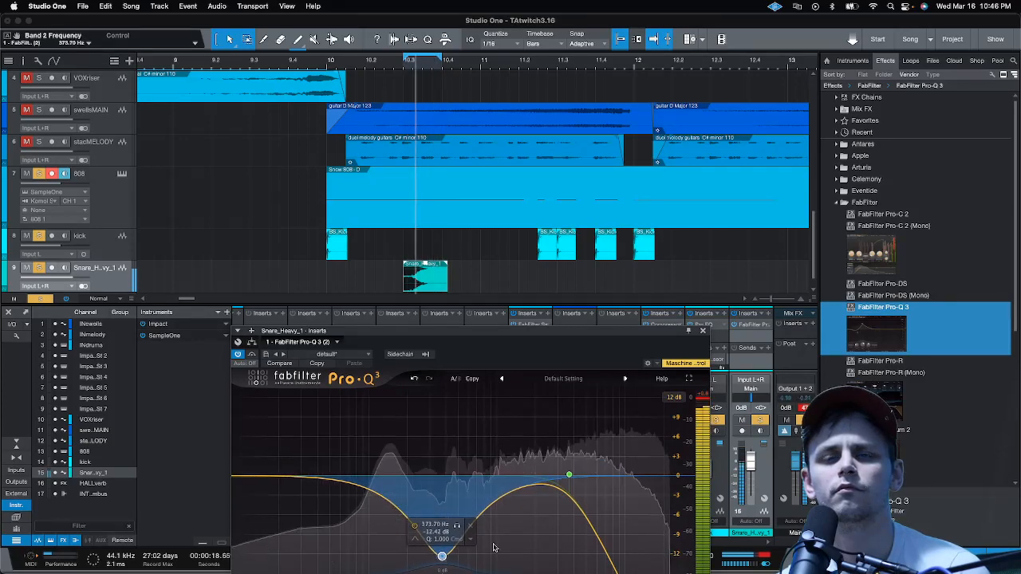
drag(568, 477, 562, 480)
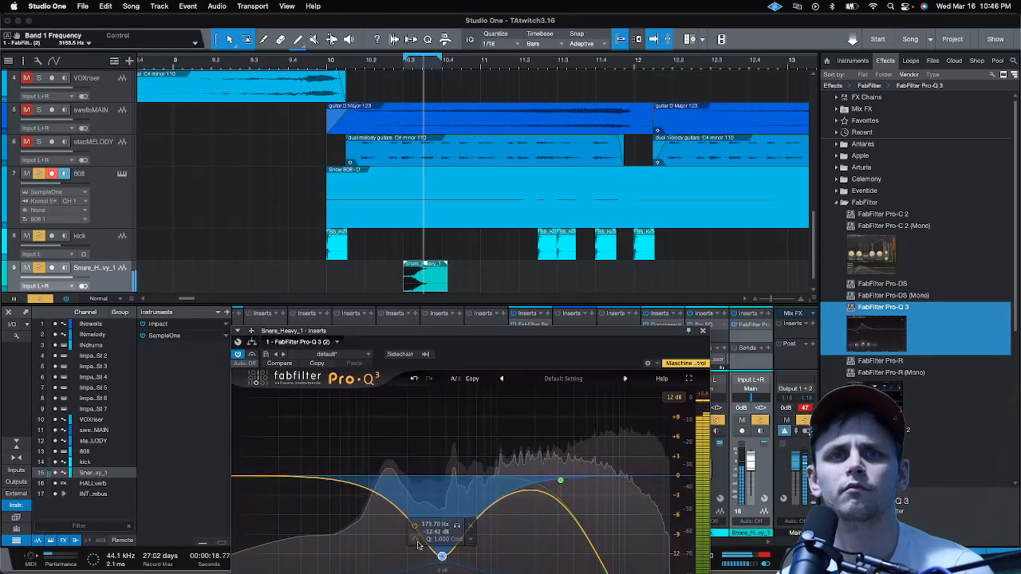
click(442, 552)
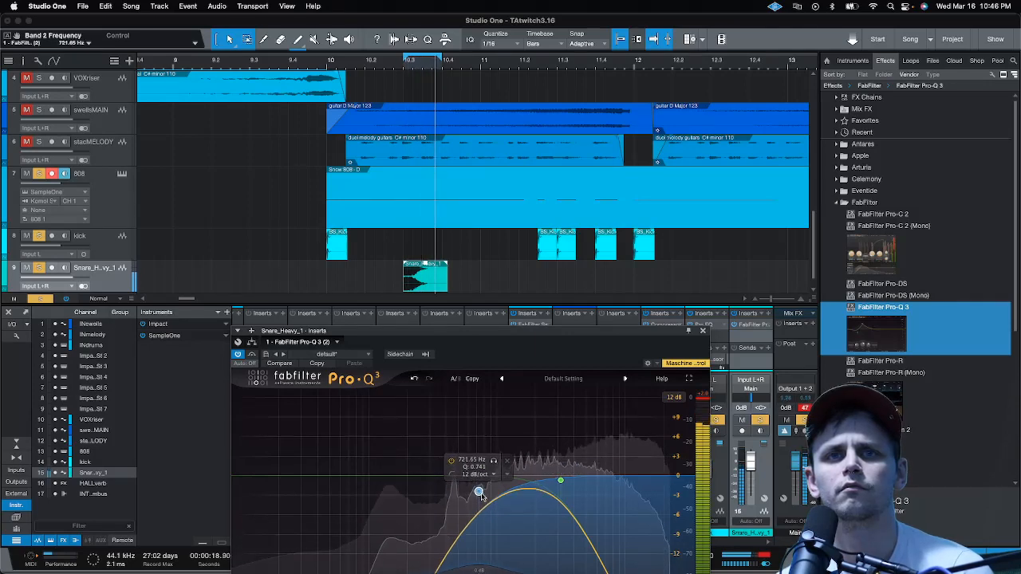
drag(479, 493, 503, 508)
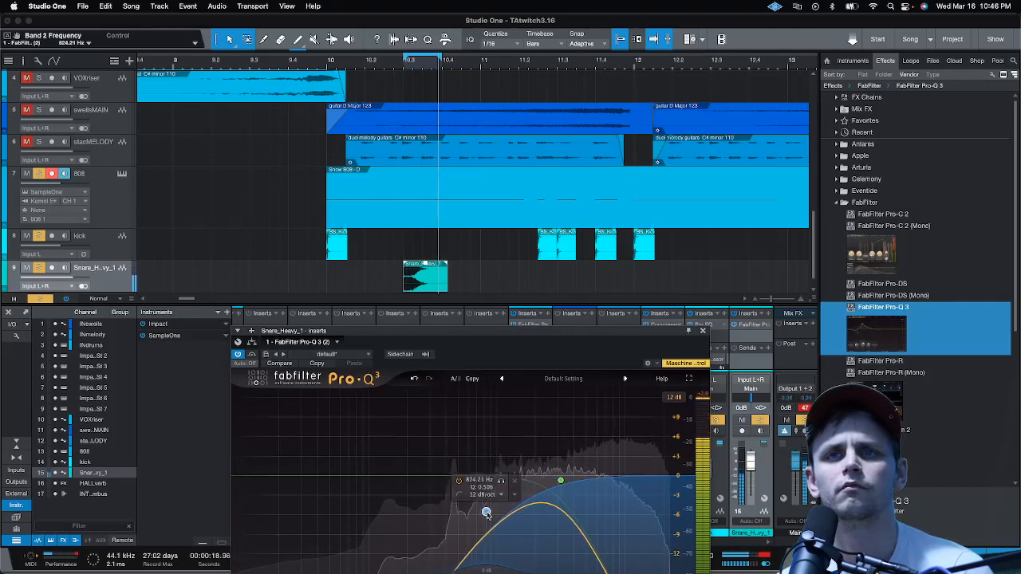
drag(561, 481, 531, 478)
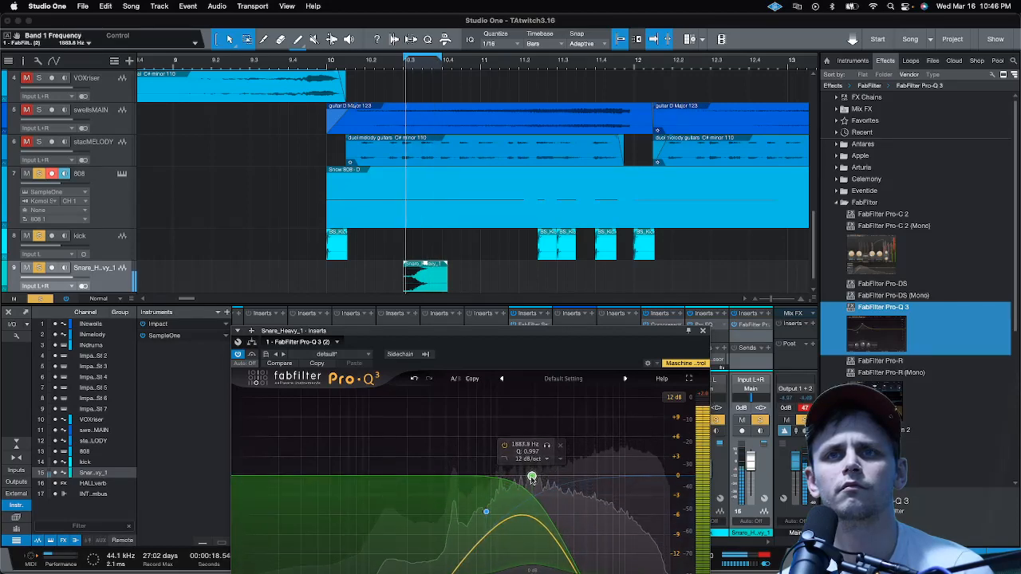
click(704, 331)
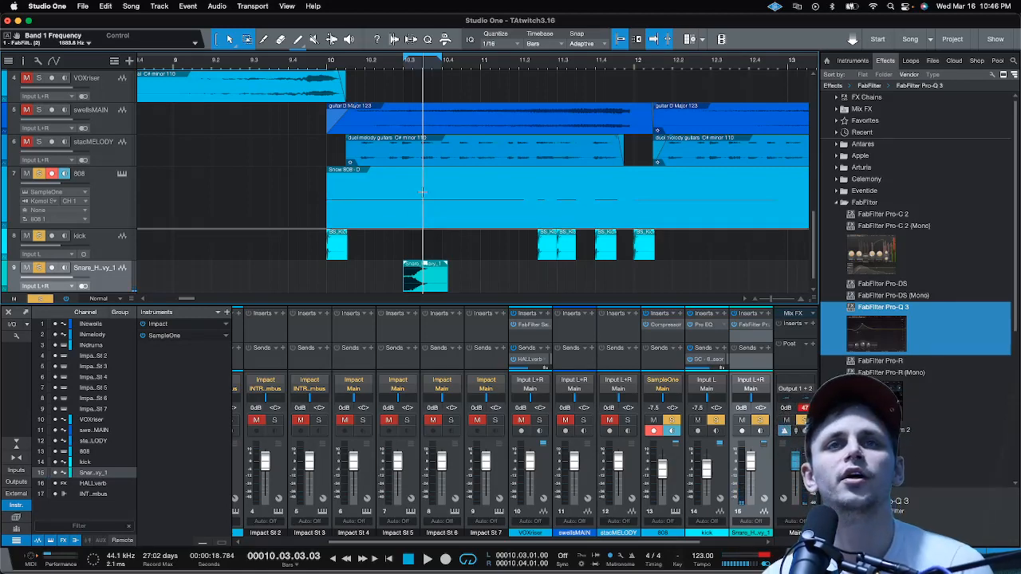
Copy the snare hit to beat 3 of bars 11, 12 and 13 on the snare track
key(d)
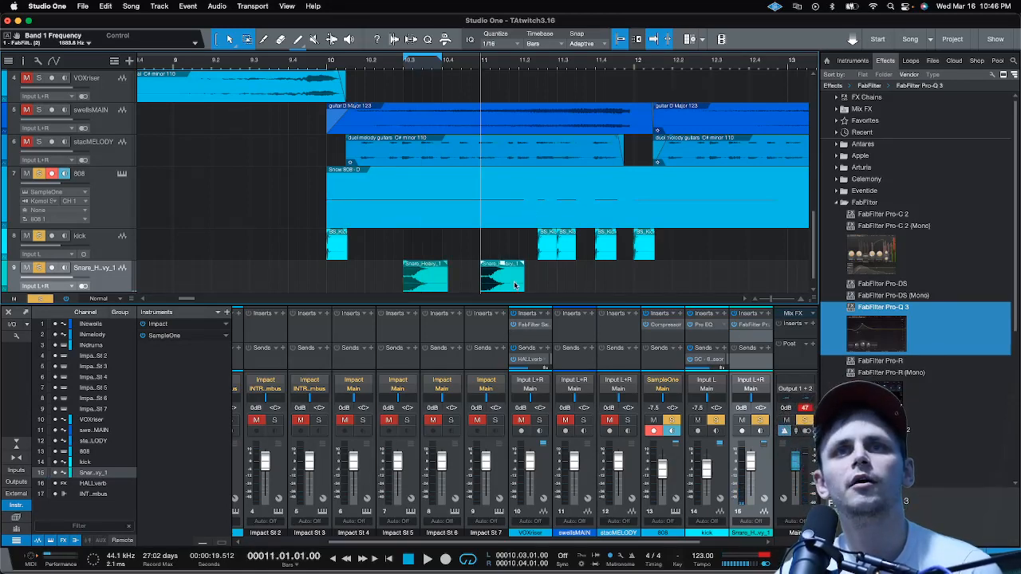
drag(503, 275, 732, 274)
key(w)
key(w)
key(w)
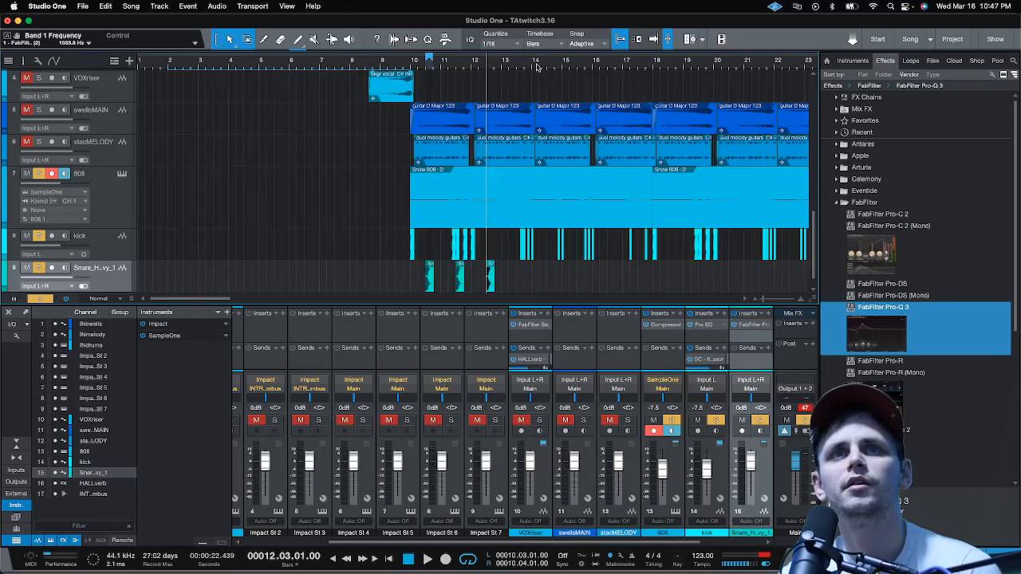
key(super+v)
mouse_move(504, 288)
mouse_down()
mouse_move(533, 285)
mouse_move(523, 285)
mouse_up()
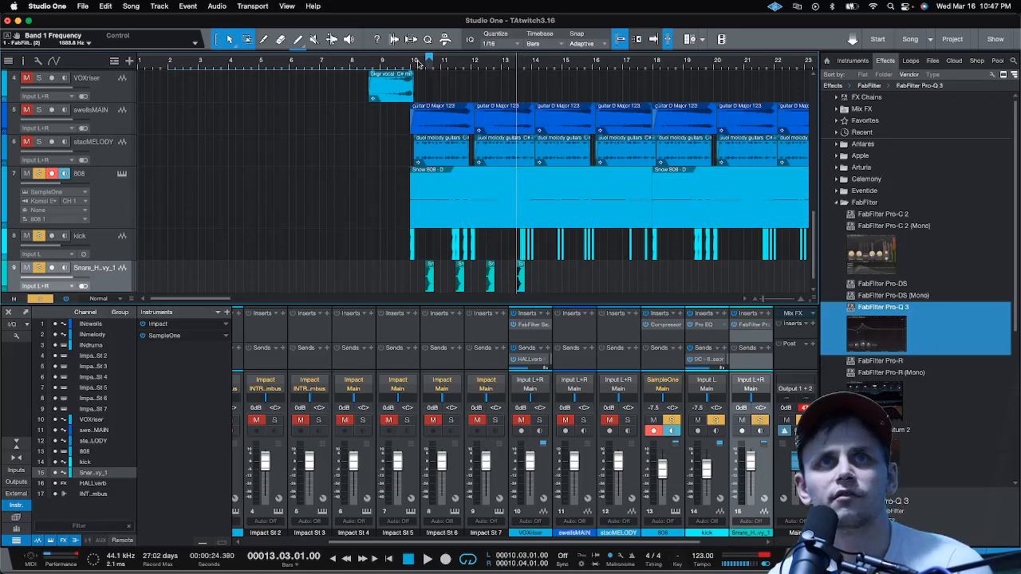
Set the loop from bar 10 to bar 15 and play back the snare pattern with the kick and 808
drag(445, 59, 505, 60)
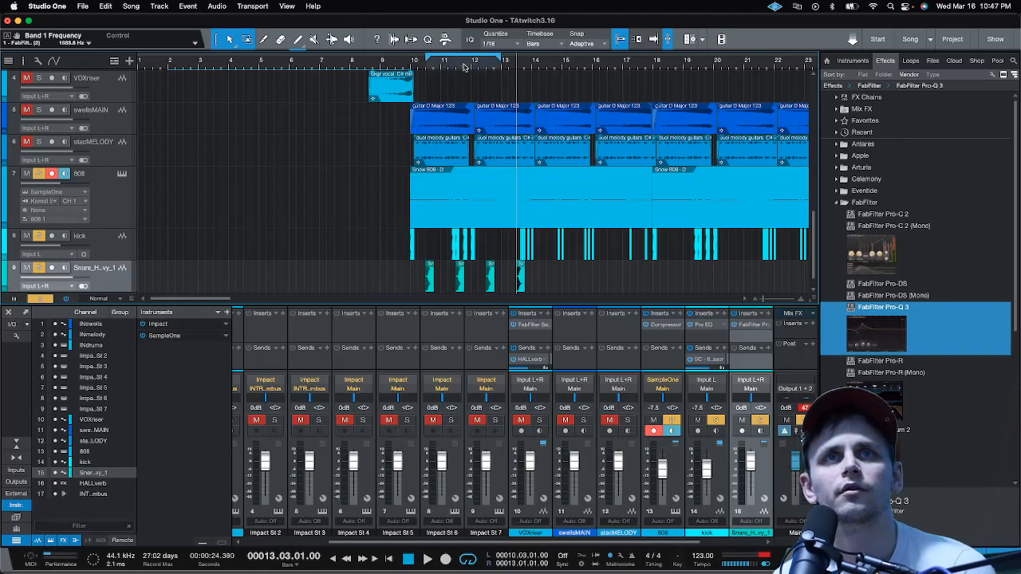
key(KP_1)
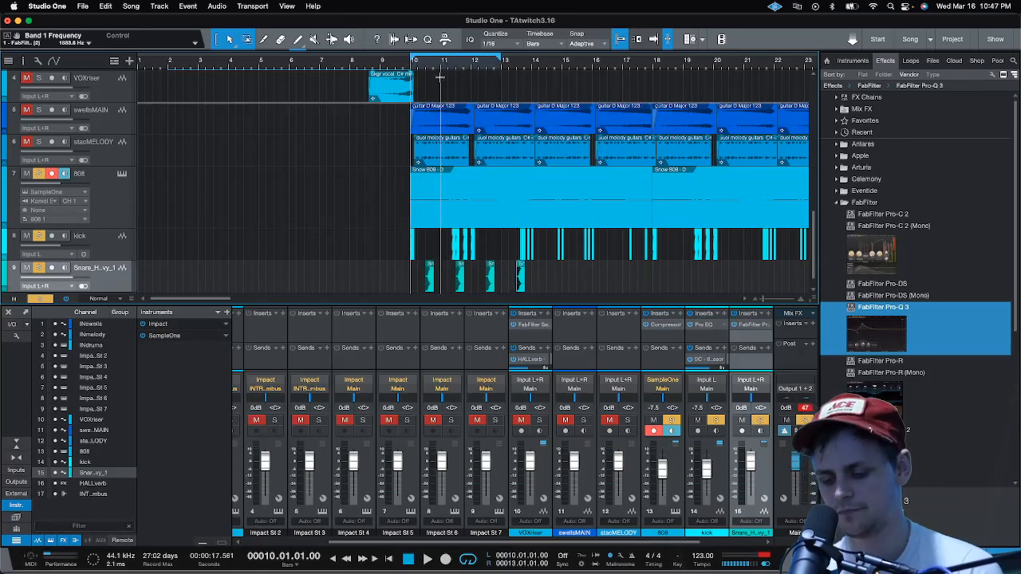
key(space)
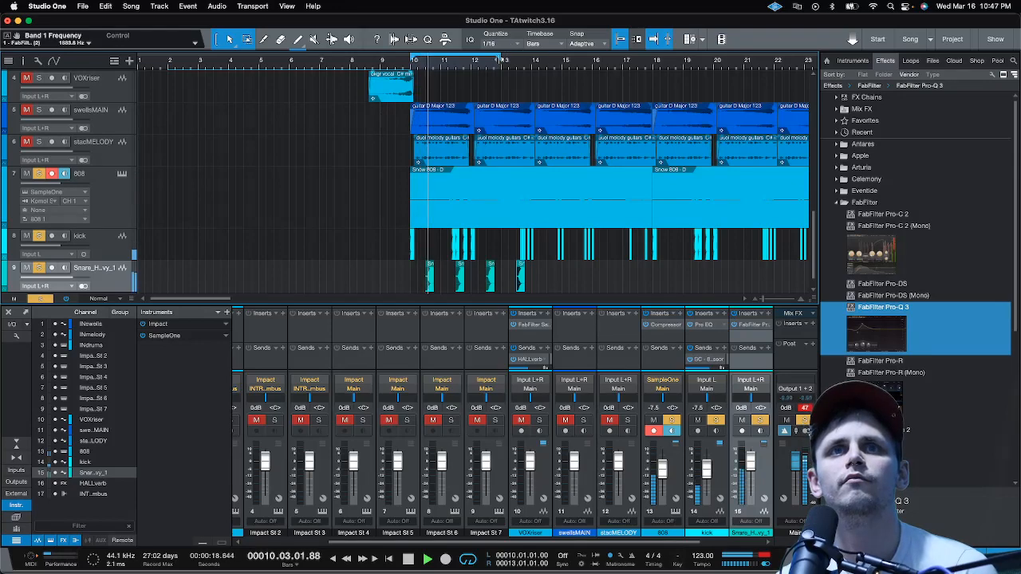
drag(501, 61, 580, 61)
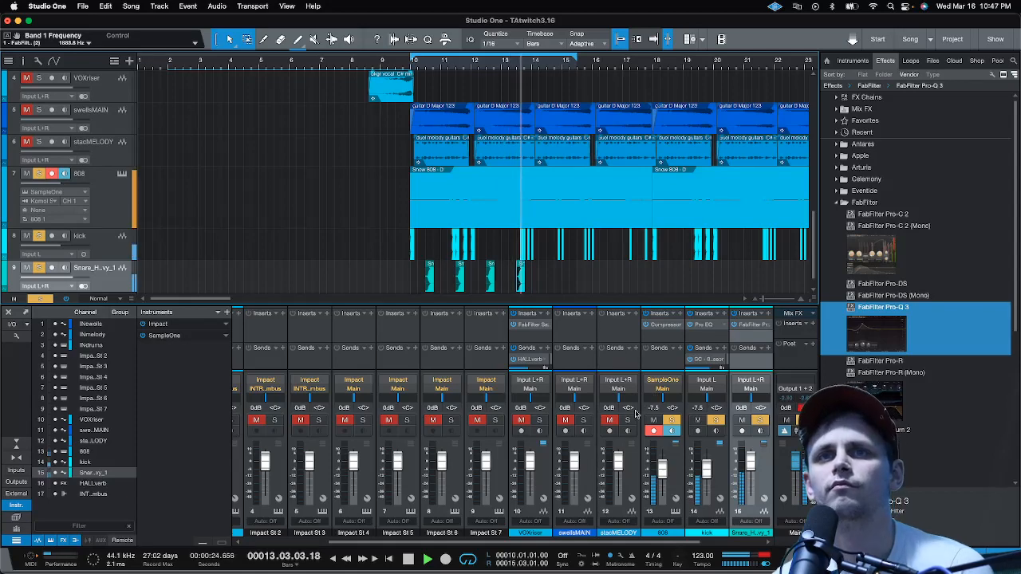
key(f)
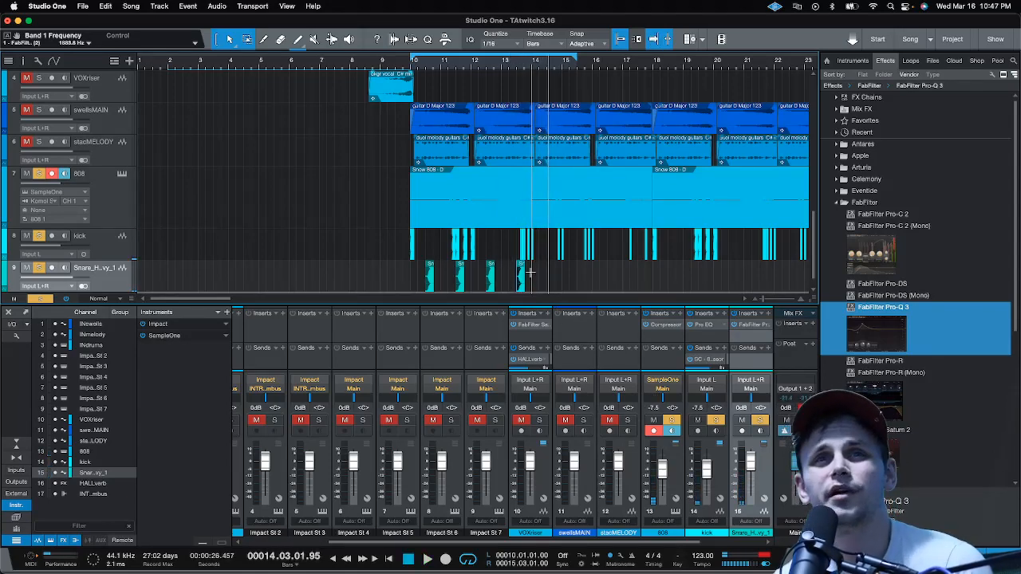
click(431, 65)
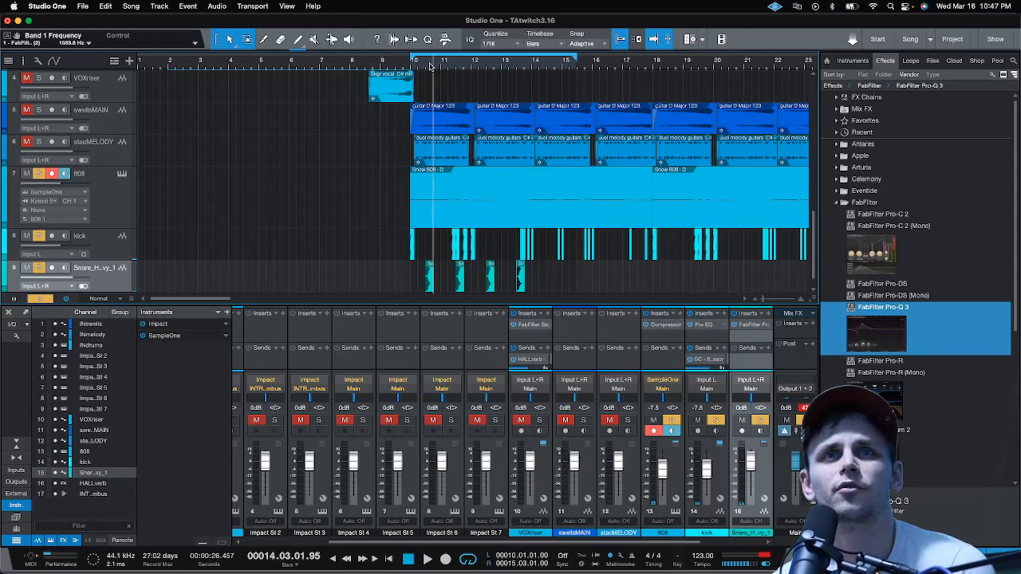
Lower the high cut in the snare's Pro-Q 3 to about 964 Hz and play the pattern back from around bar 10
click(756, 327)
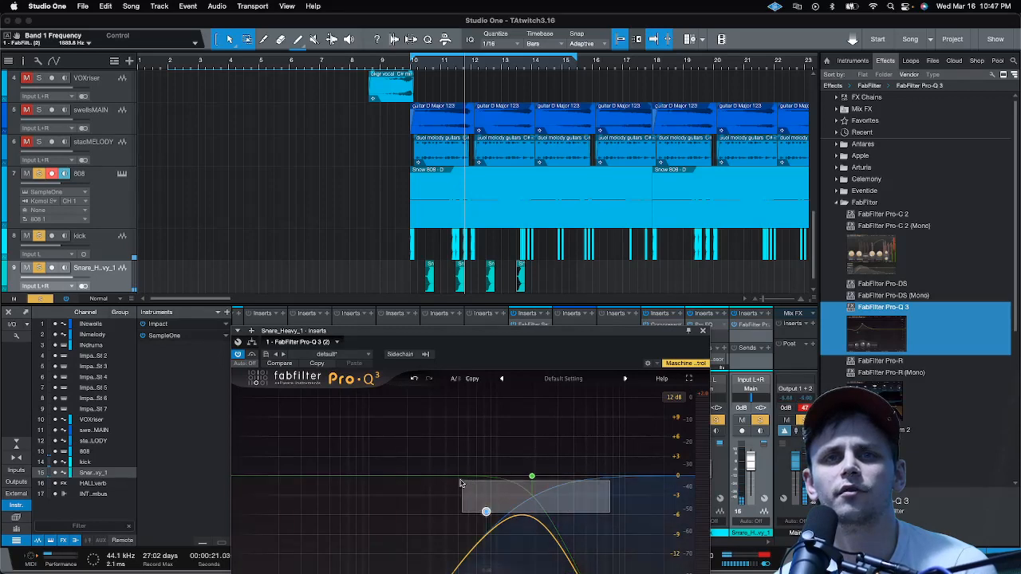
mouse_move(540, 483)
drag(540, 483, 502, 484)
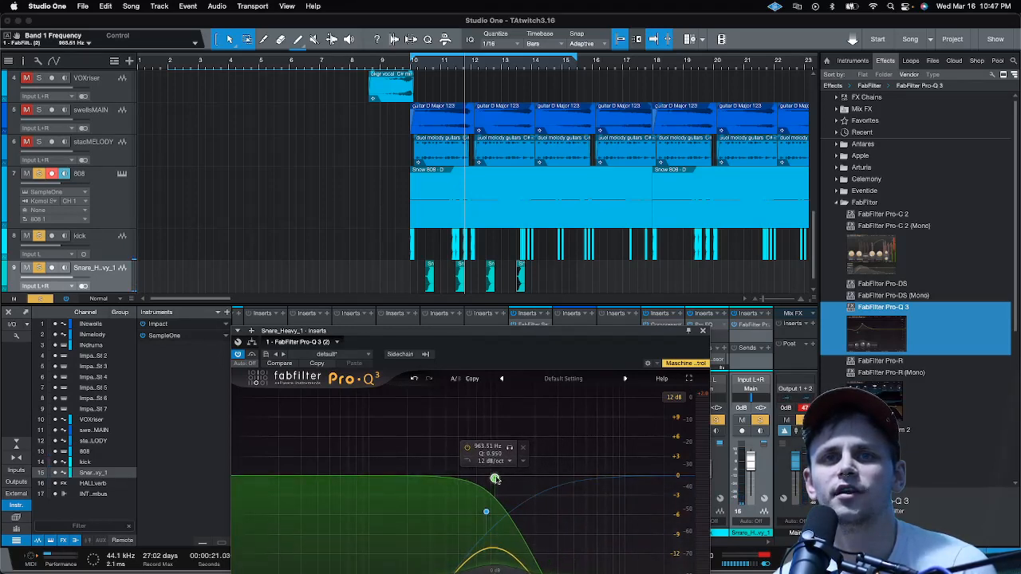
click(420, 72)
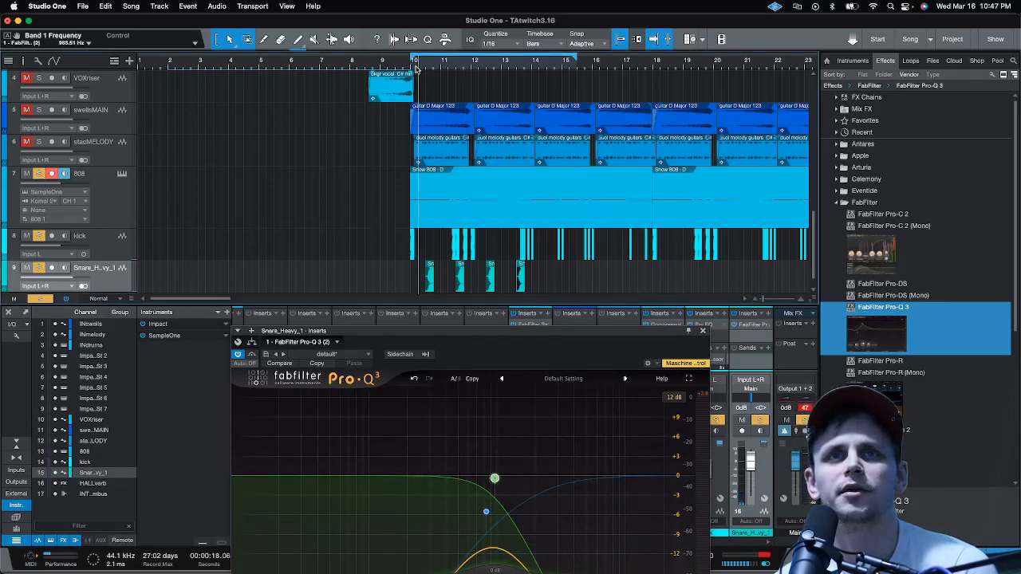
click(703, 331)
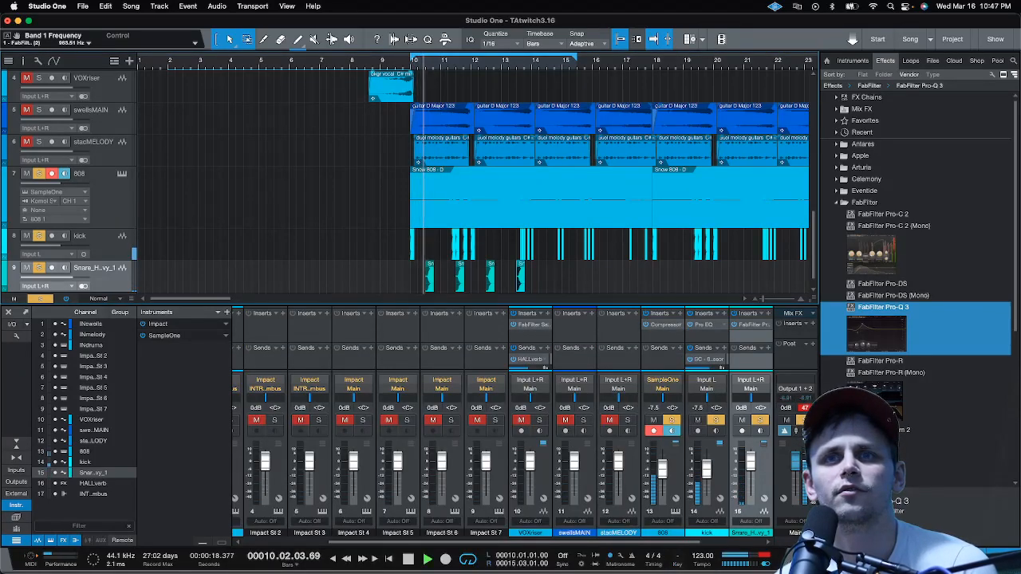
Add a send to HALLverb on the snare channel and set its level to -10.7 during playback
mouse_move(770, 550)
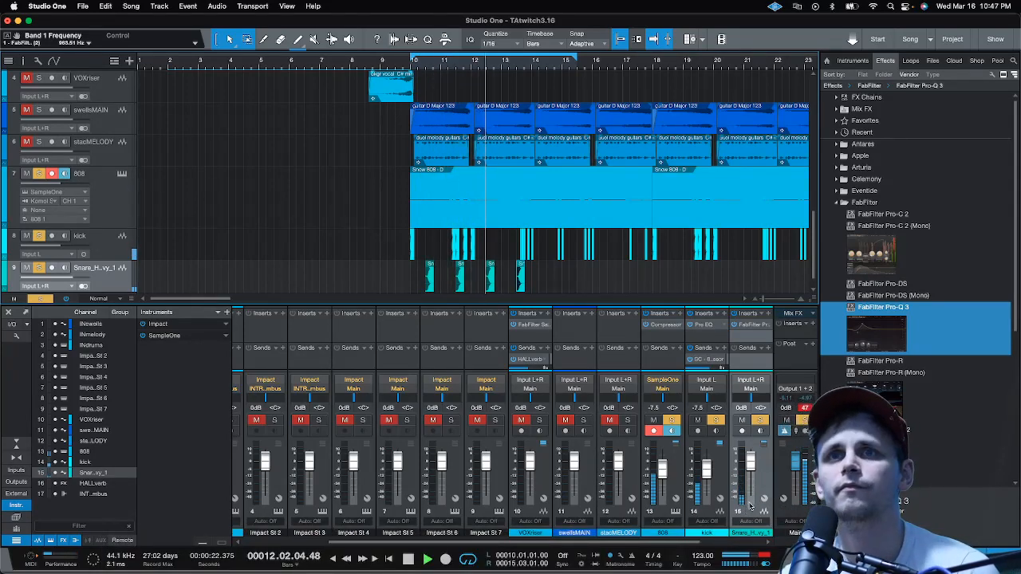
click(769, 348)
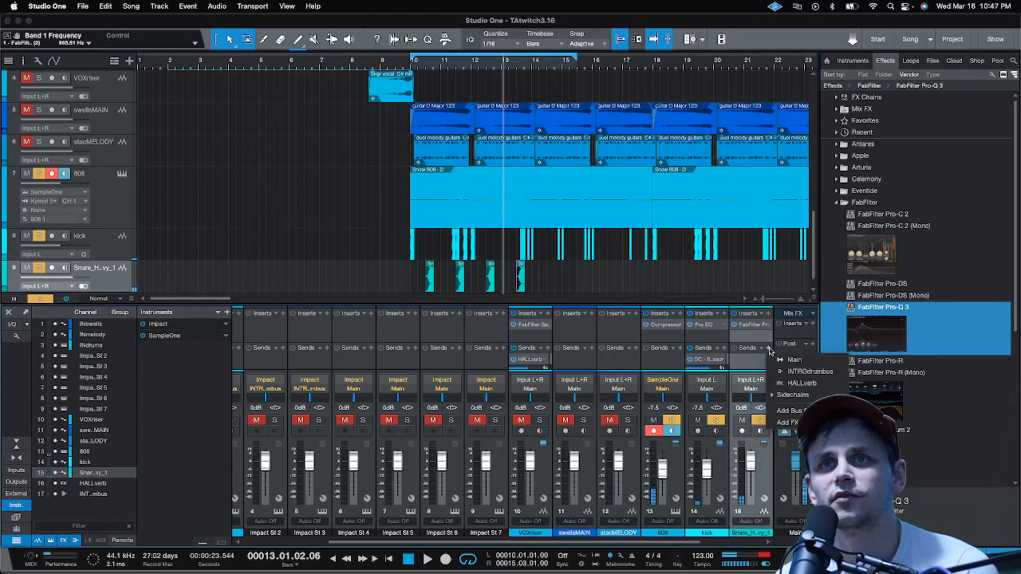
click(821, 383)
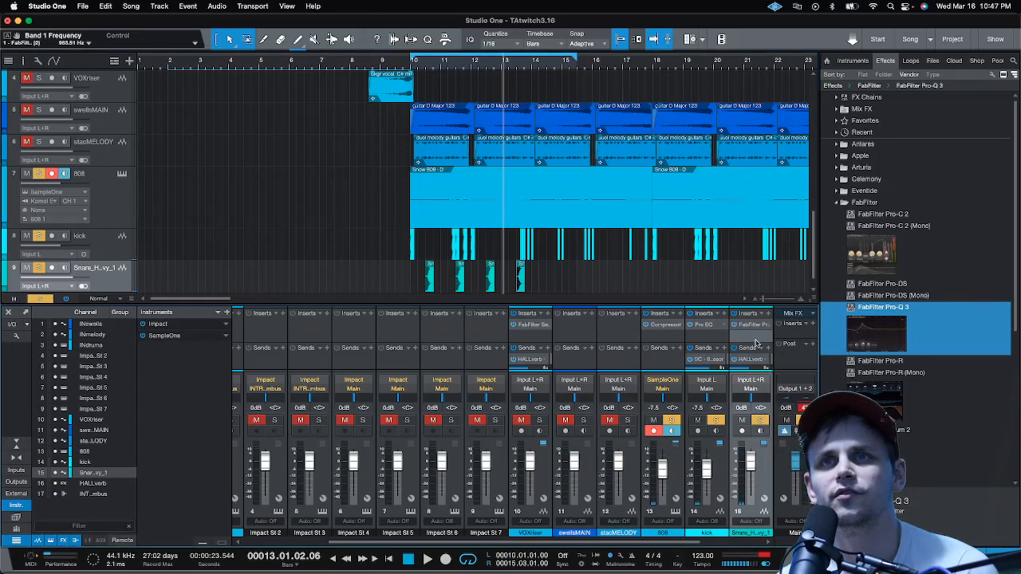
drag(756, 343, 756, 330)
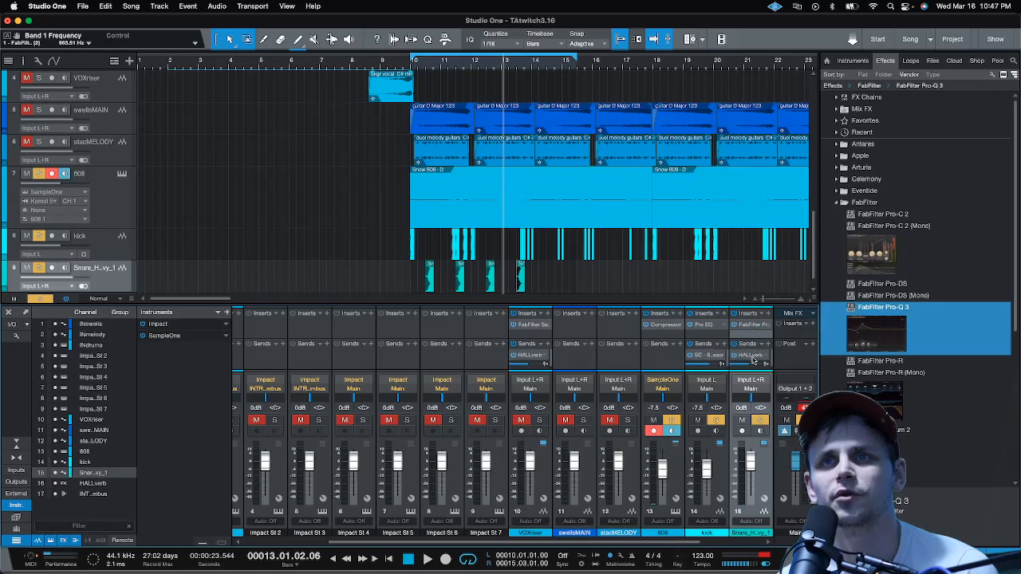
mouse_move(748, 365)
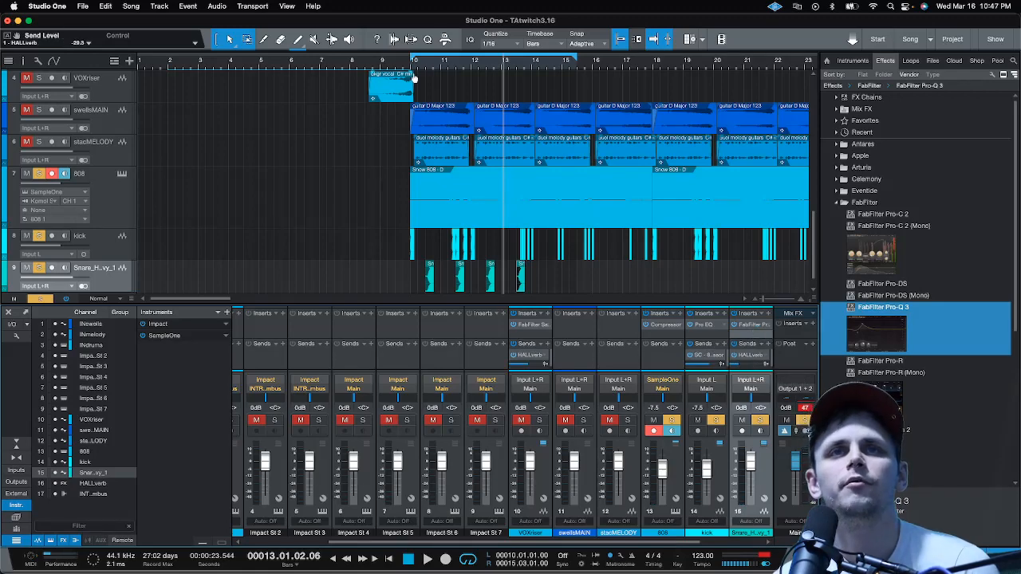
key(space)
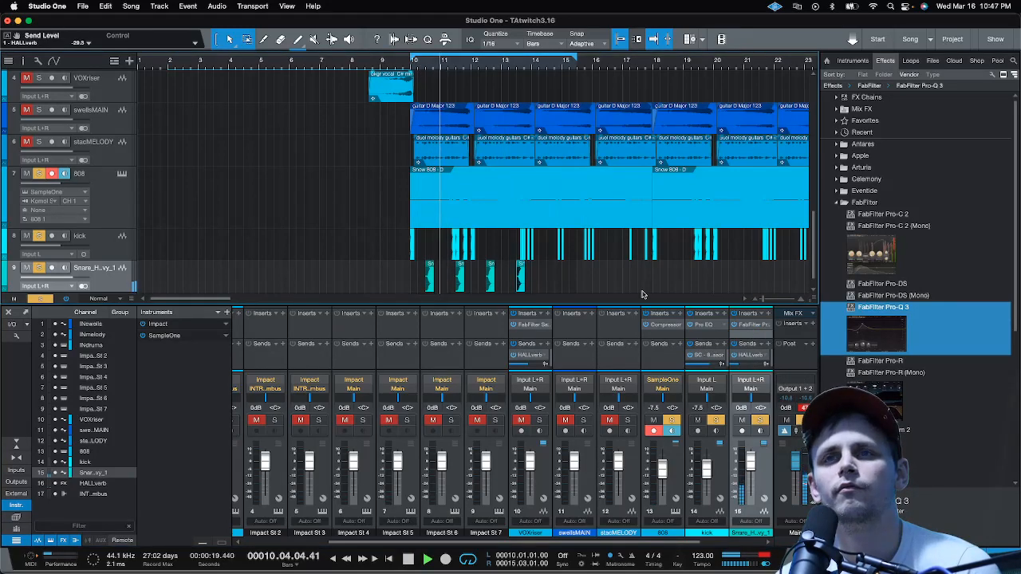
drag(735, 364, 745, 367)
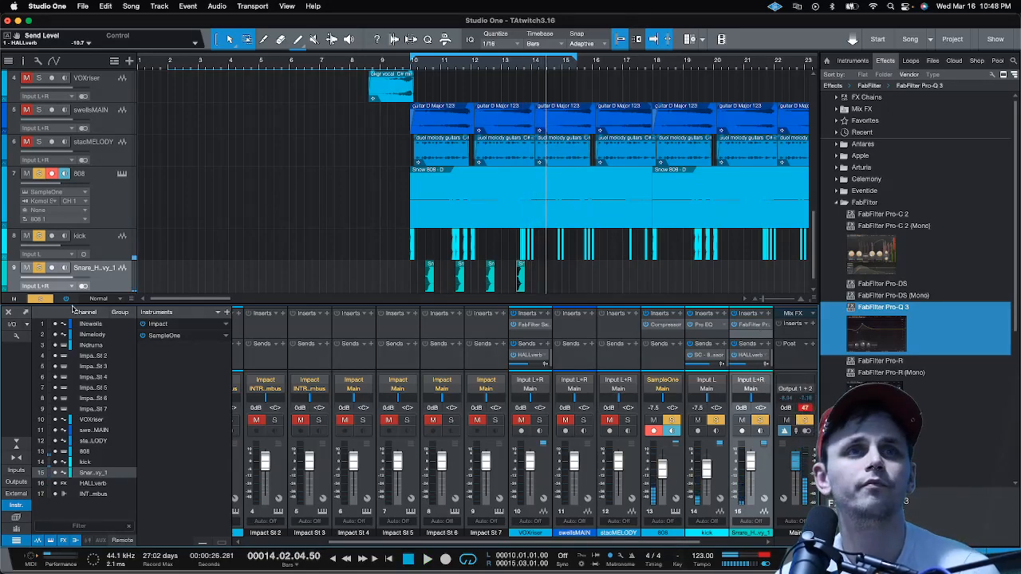
Duplicate the four-bar snare pattern three times to fill bars 14 to 25 and extend the playback loop to bar 26
click(26, 313)
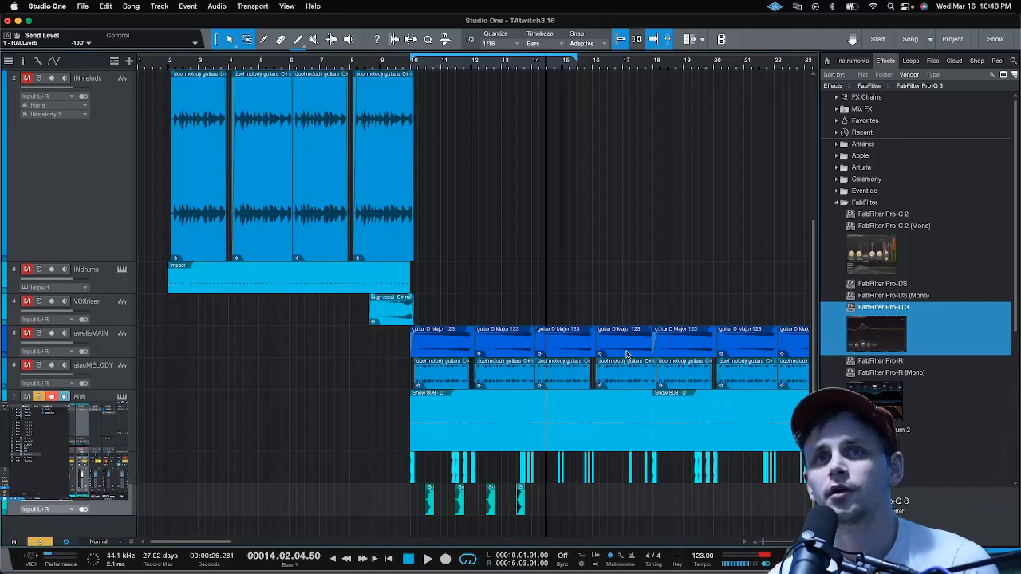
key(w)
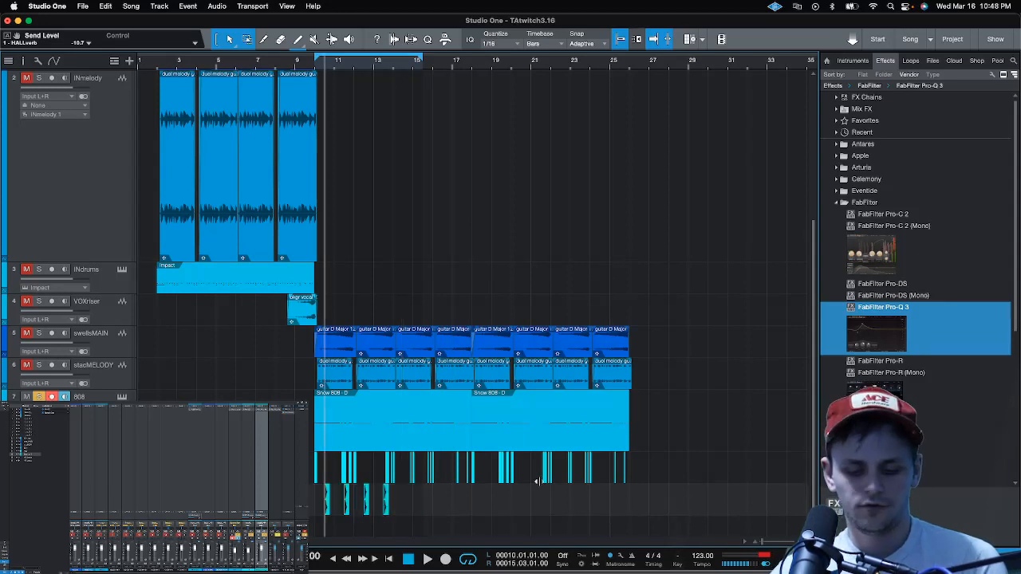
key(d)
key(d)
key(d)
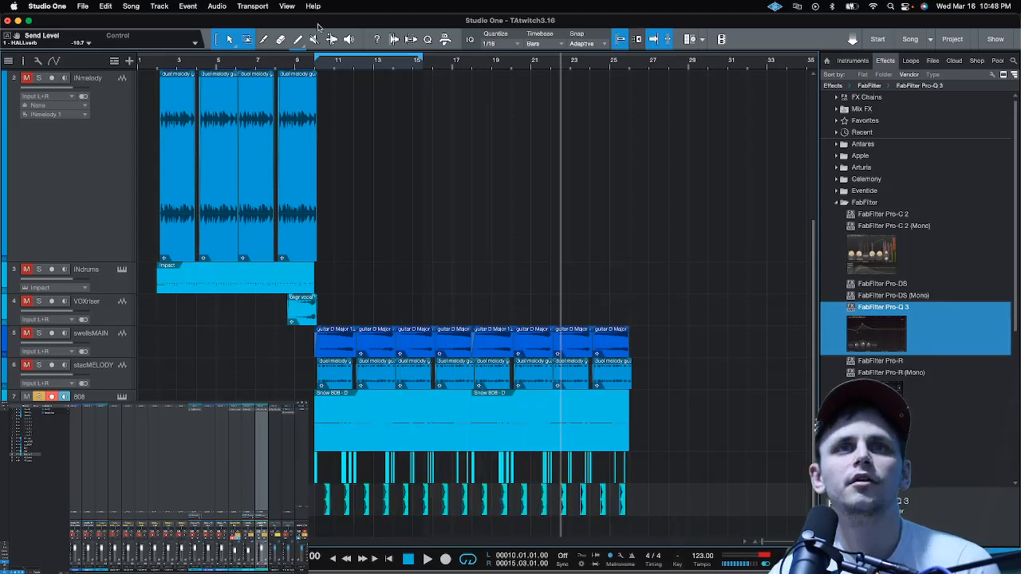
drag(420, 60, 630, 73)
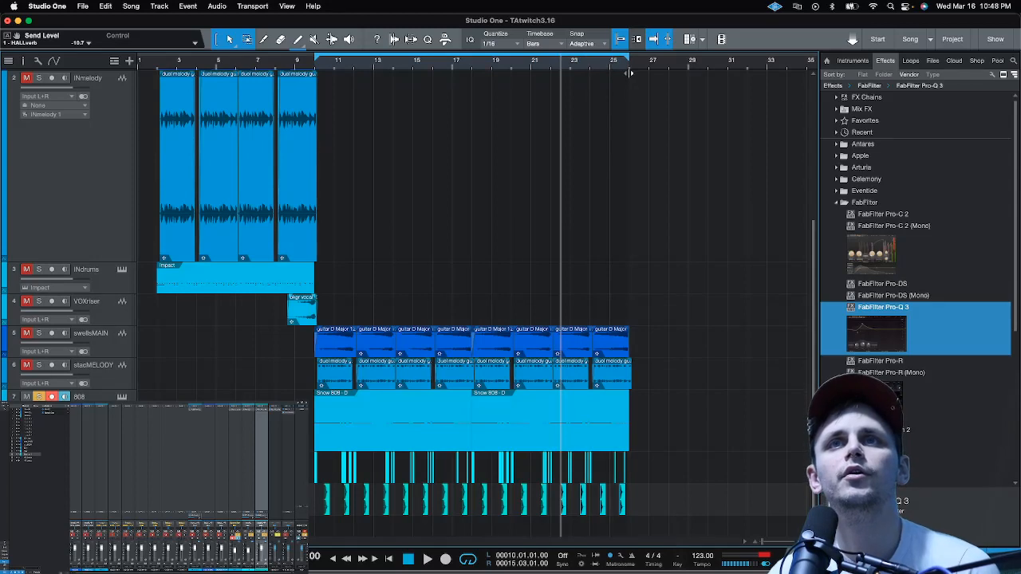
key(space)
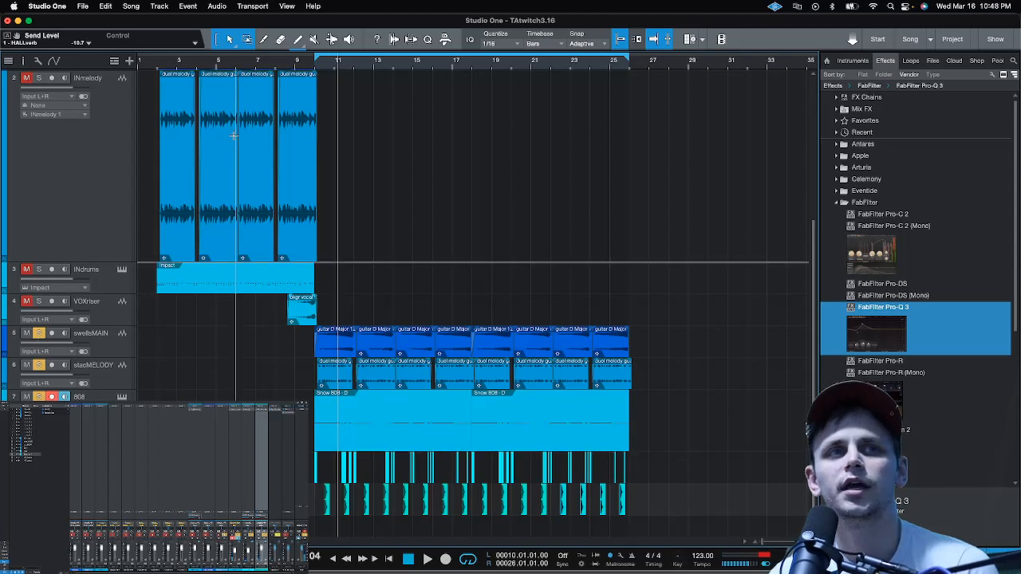
Clear the track mutes and solos and play the full arrangement from around bar 8 into the main section
click(278, 64)
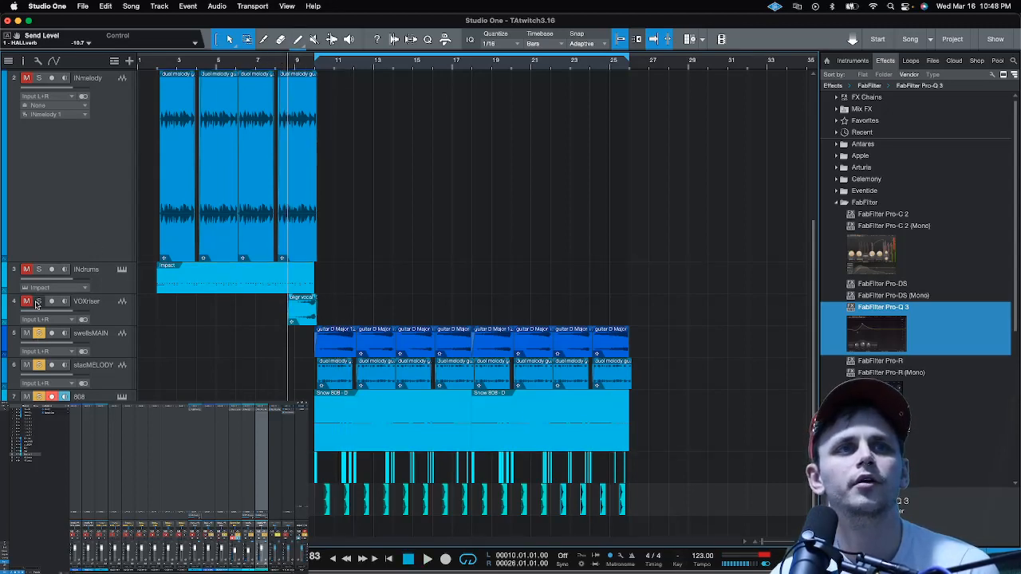
scroll(254, 64, up, 3)
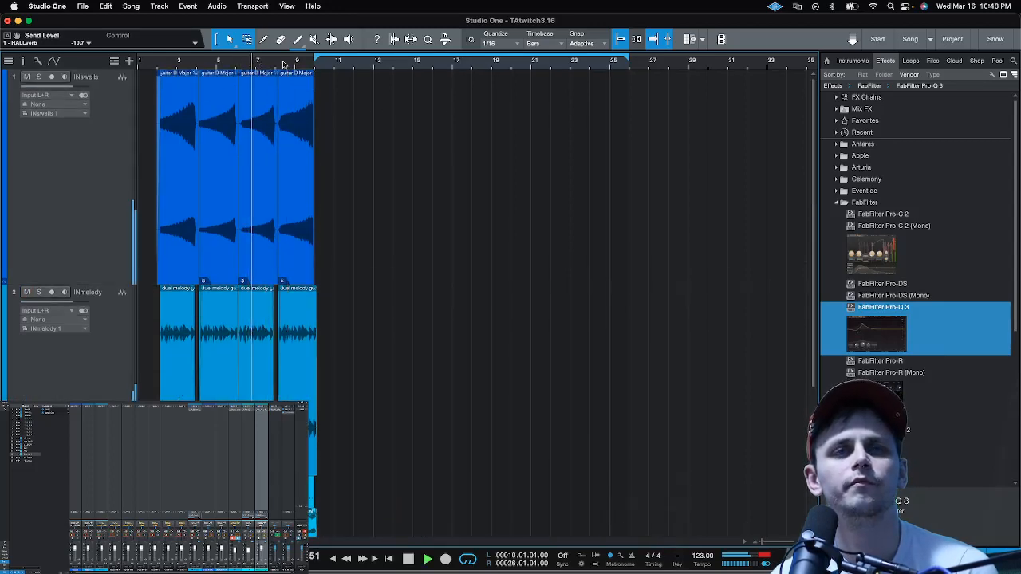
scroll(433, 159, down, 3)
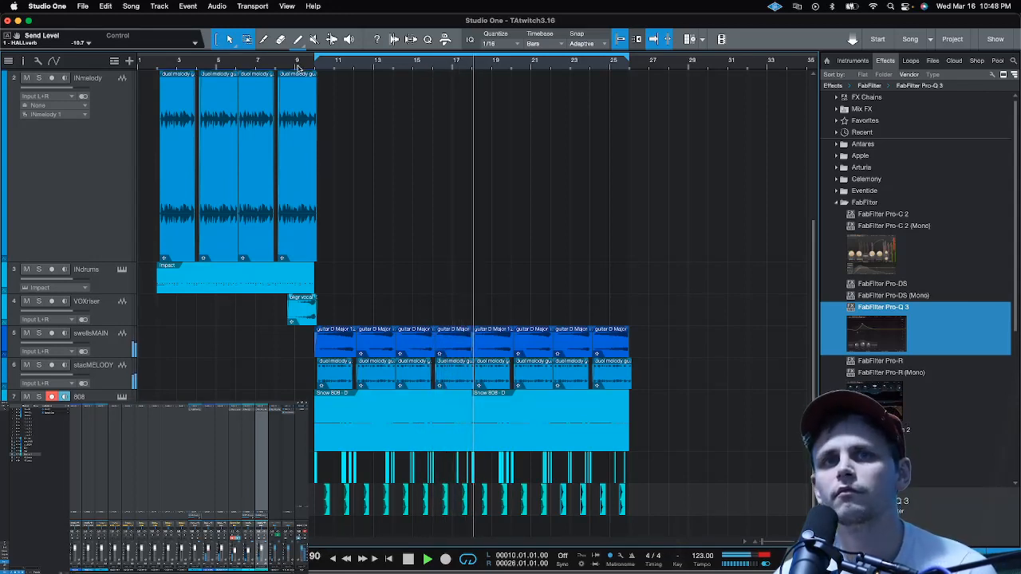
Open the 808 part in the note editor and examine its notes leading into bar 18 against the kicks
scroll(458, 70, up, 5)
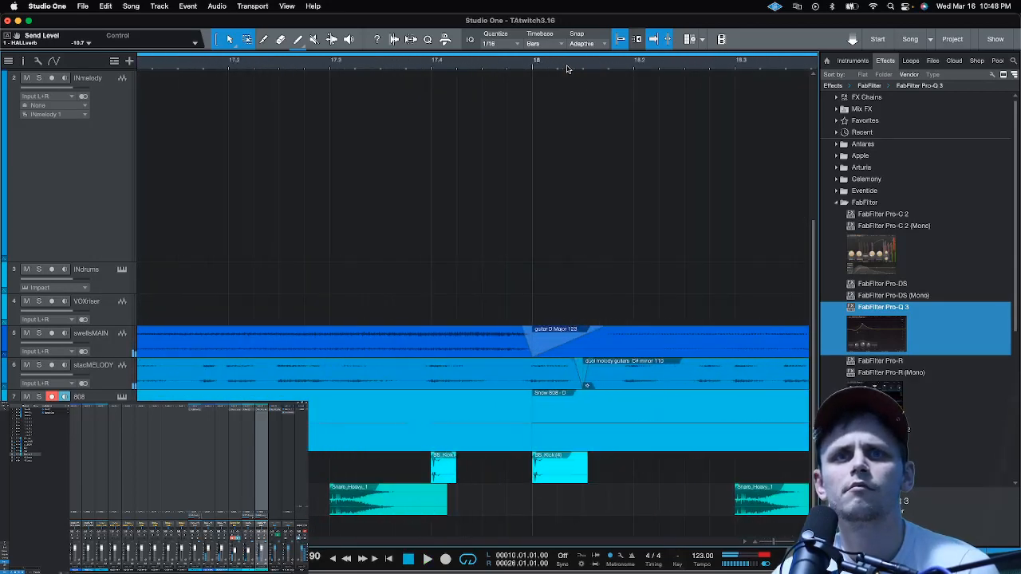
scroll(566, 69, up, 2)
scroll(566, 70, down, 3)
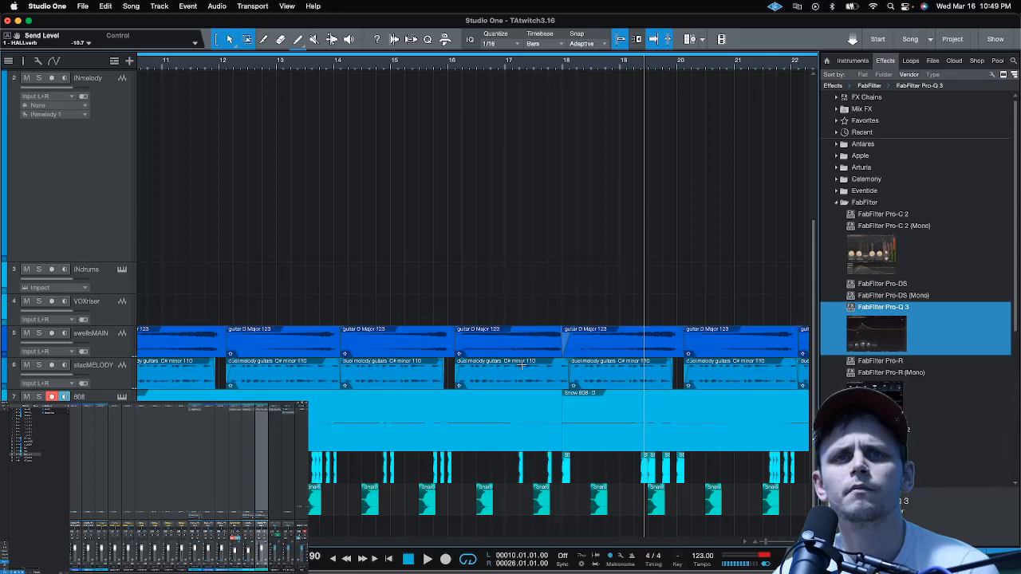
double_click(535, 437)
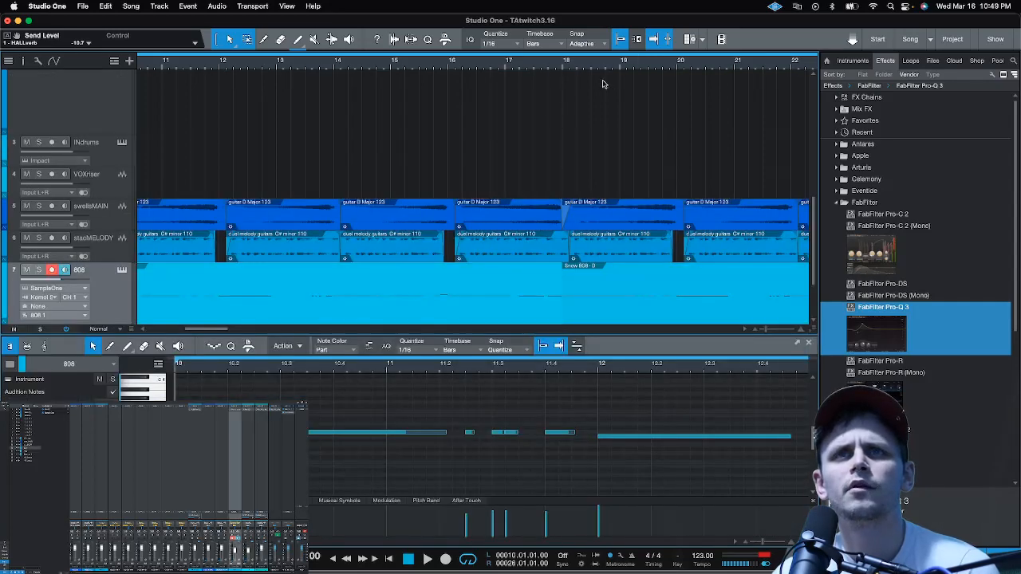
click(559, 61)
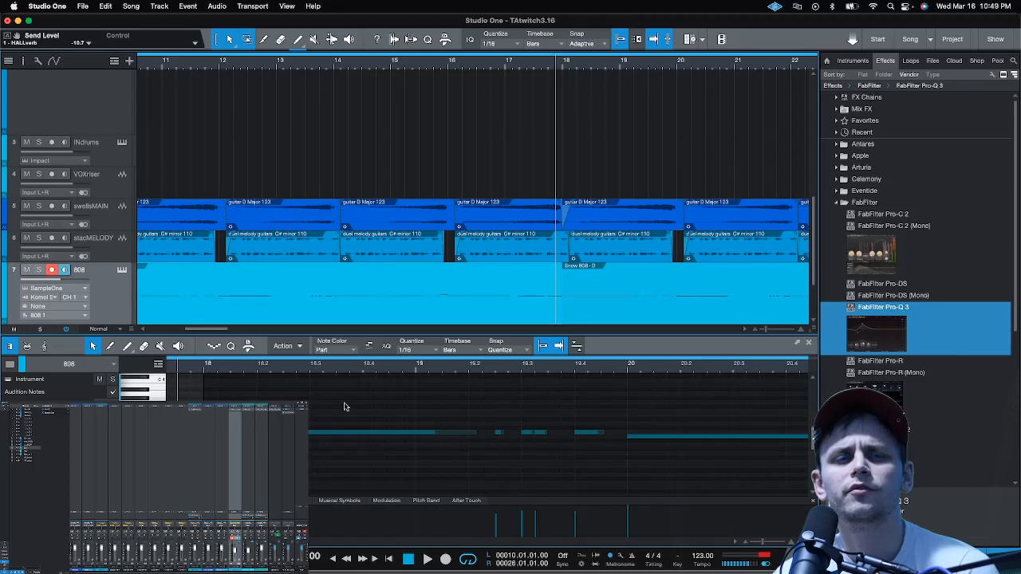
scroll(431, 371, down, 5)
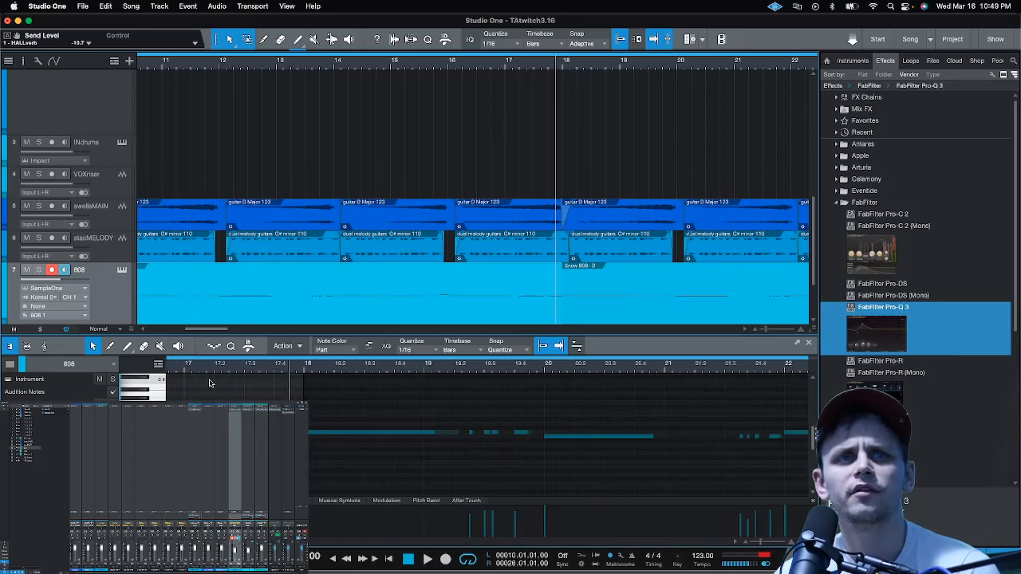
scroll(404, 274, down, 3)
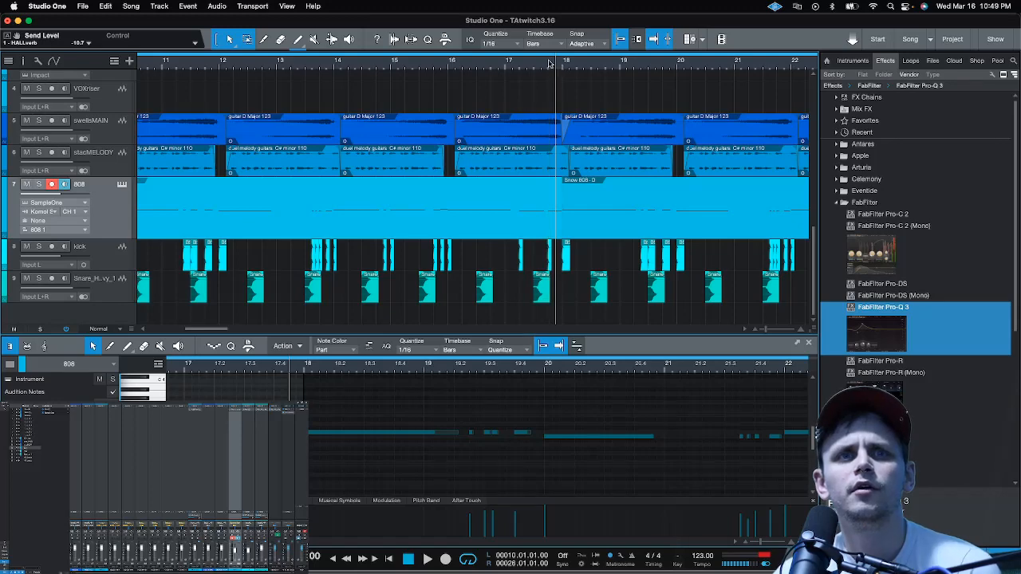
Copy the kick at 17.2 to 17.3 and play back the pattern from around bar 17
scroll(549, 64, up, 6)
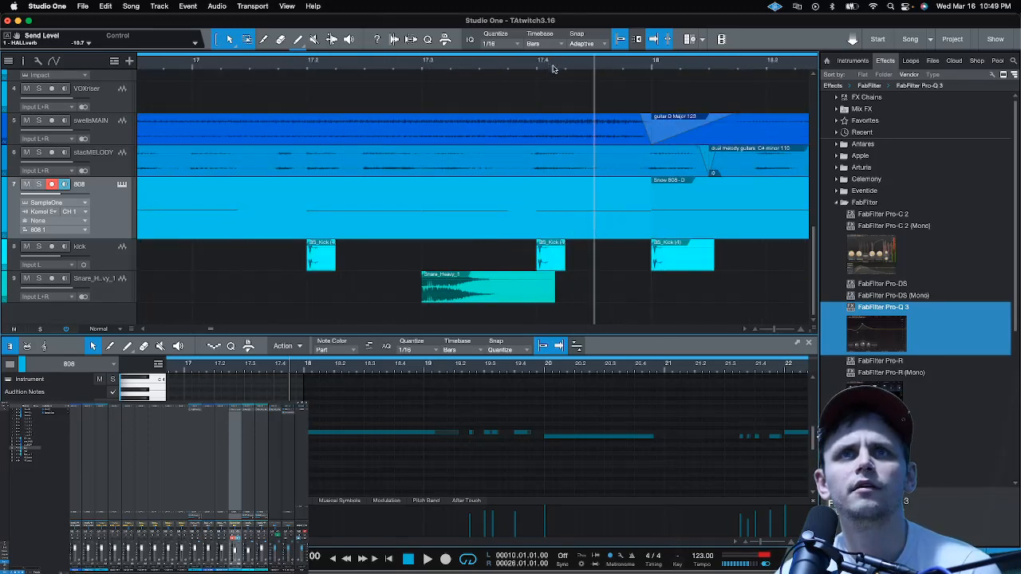
click(325, 264)
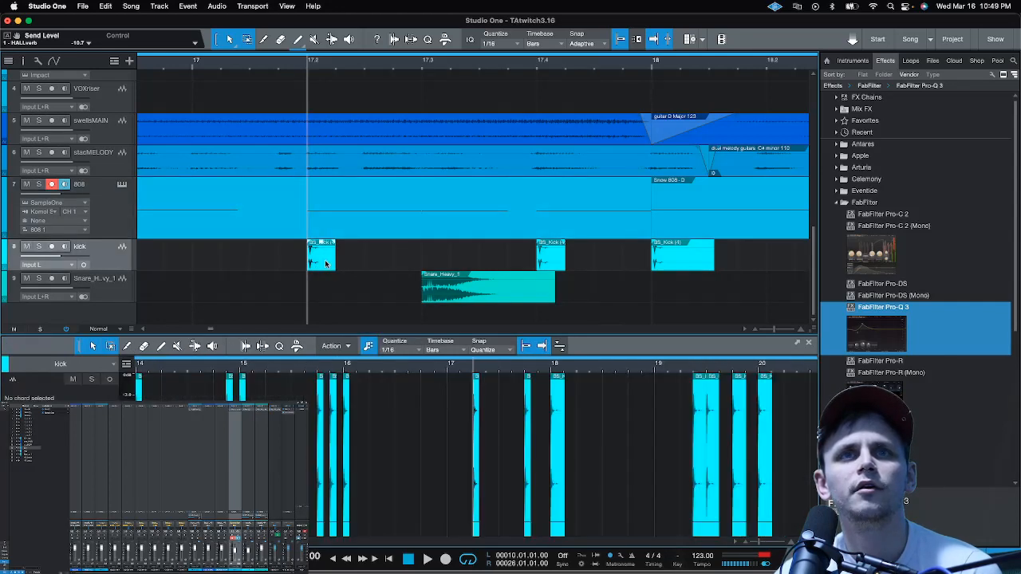
drag(356, 263, 439, 261)
scroll(576, 73, down, 5)
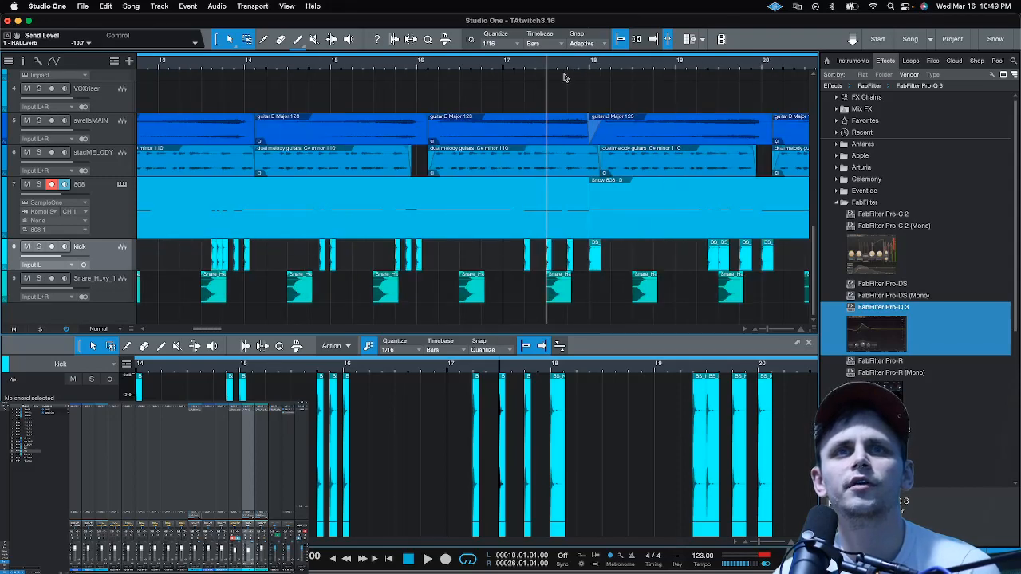
click(509, 70)
key(space)
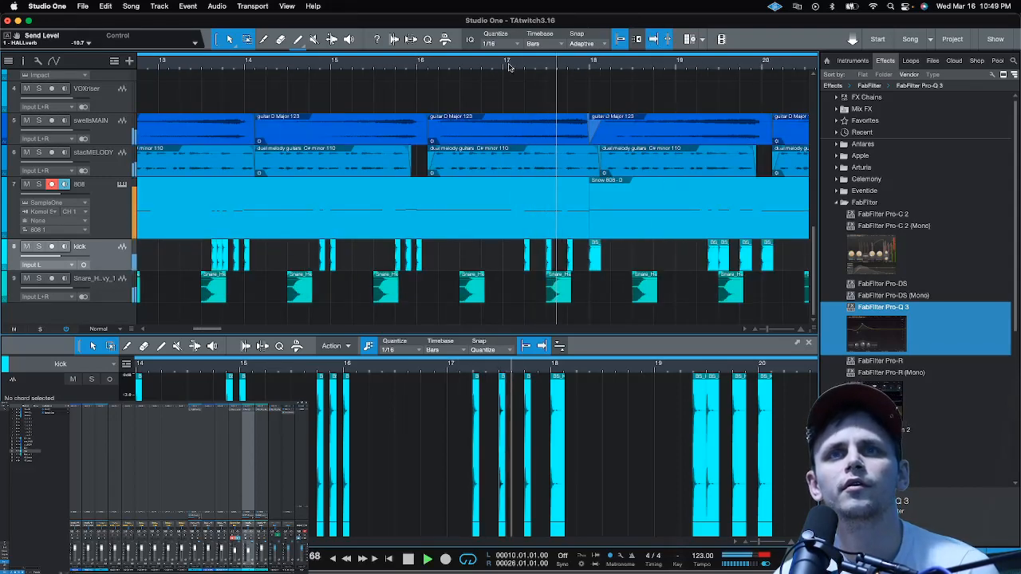
Play back the kicks, snare and 808 in bar 11 from around 11.2 to check their timing
scroll(531, 68, up, 8)
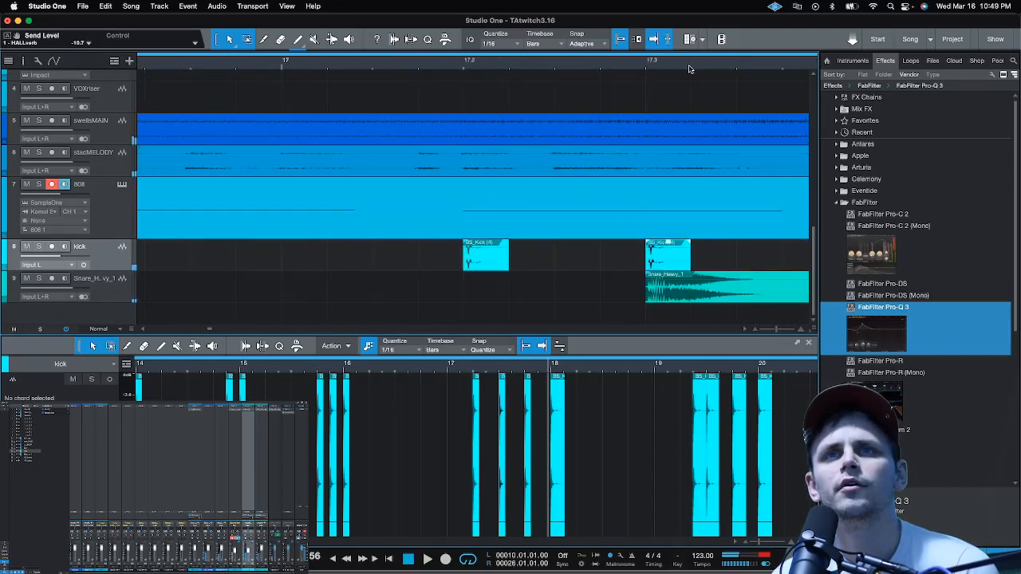
scroll(703, 72, up, 3)
scroll(703, 73, down, 3)
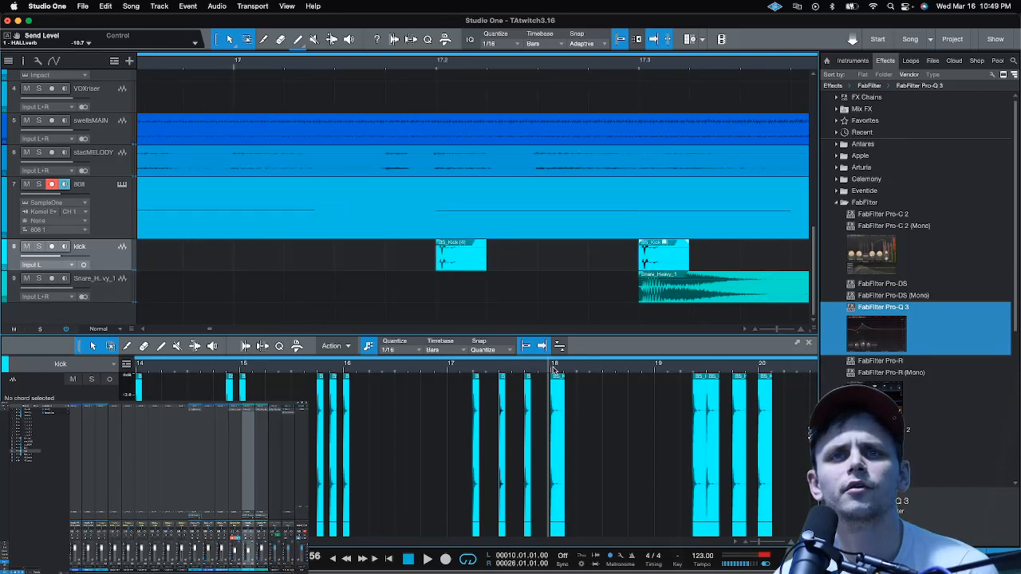
click(623, 233)
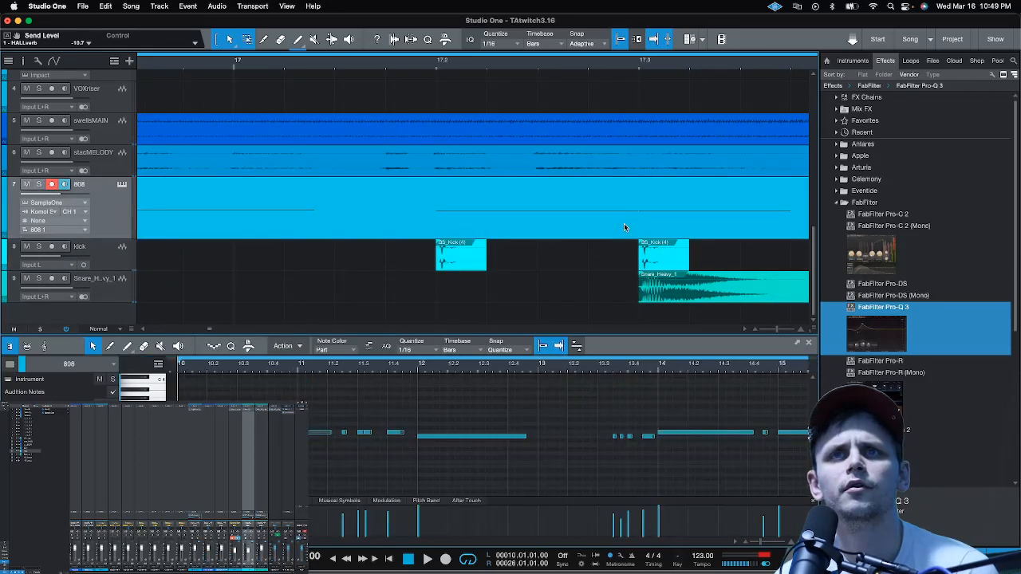
click(334, 365)
key(space)
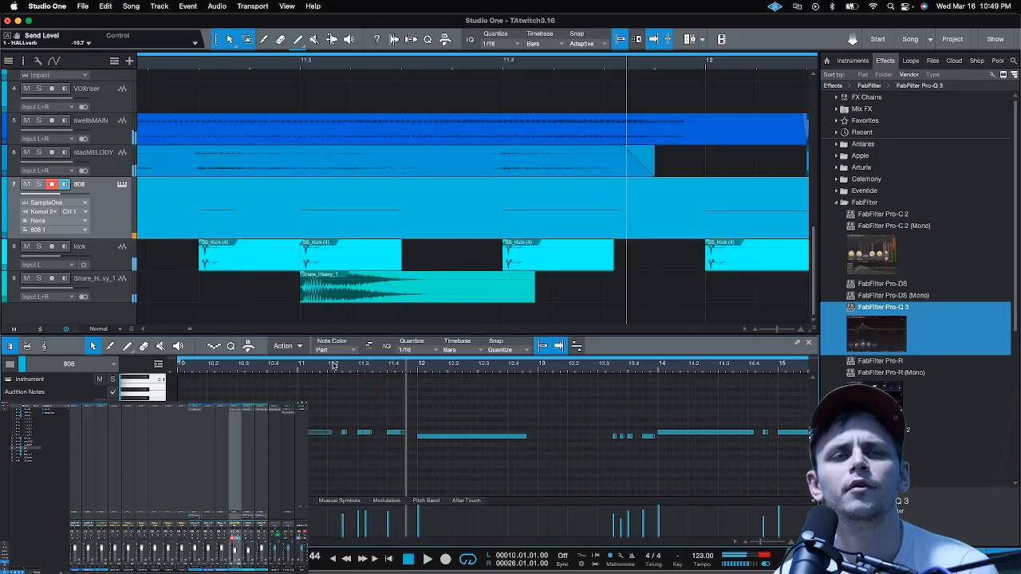
scroll(515, 67, down, 4)
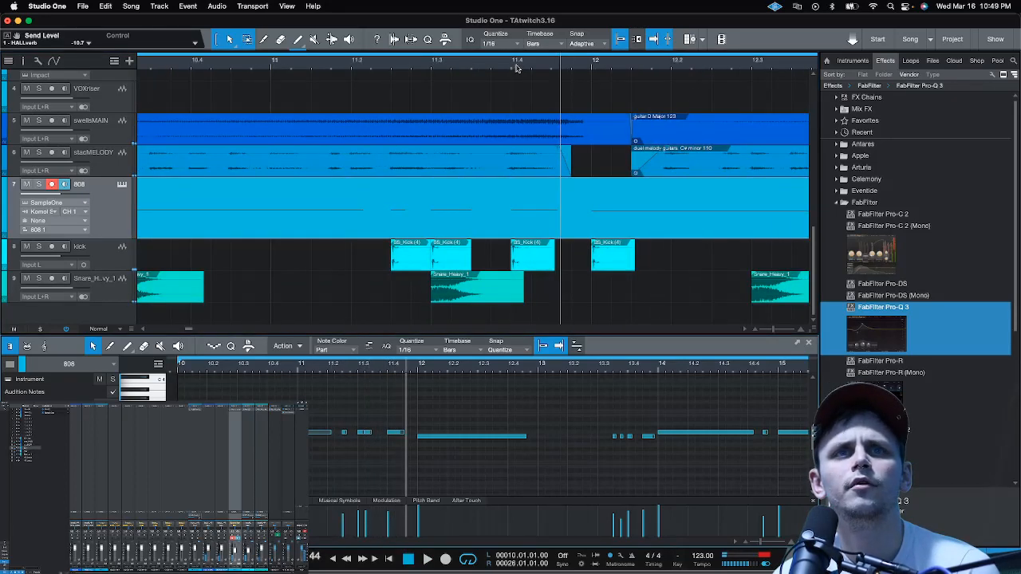
click(358, 66)
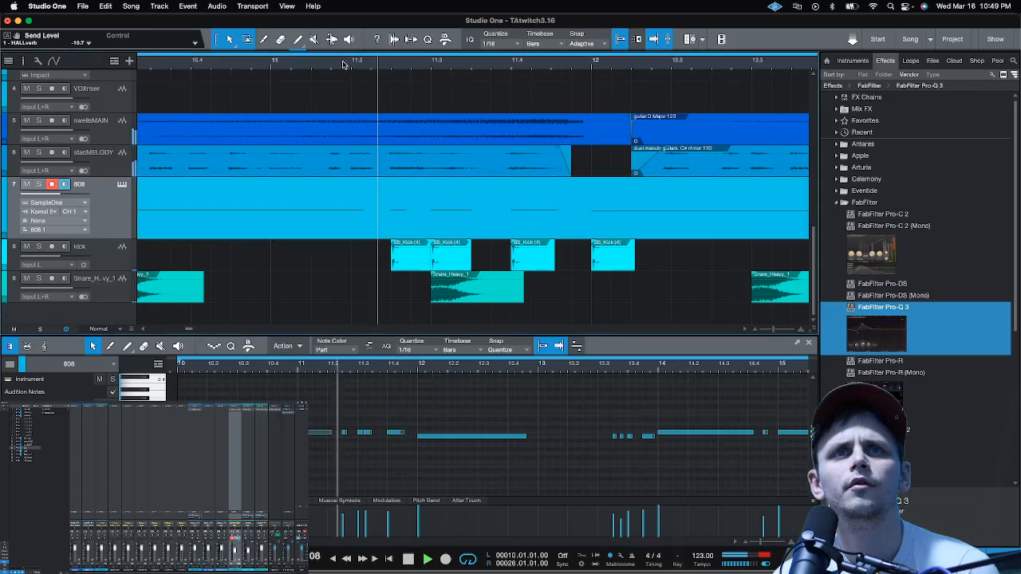
drag(448, 64, 455, 138)
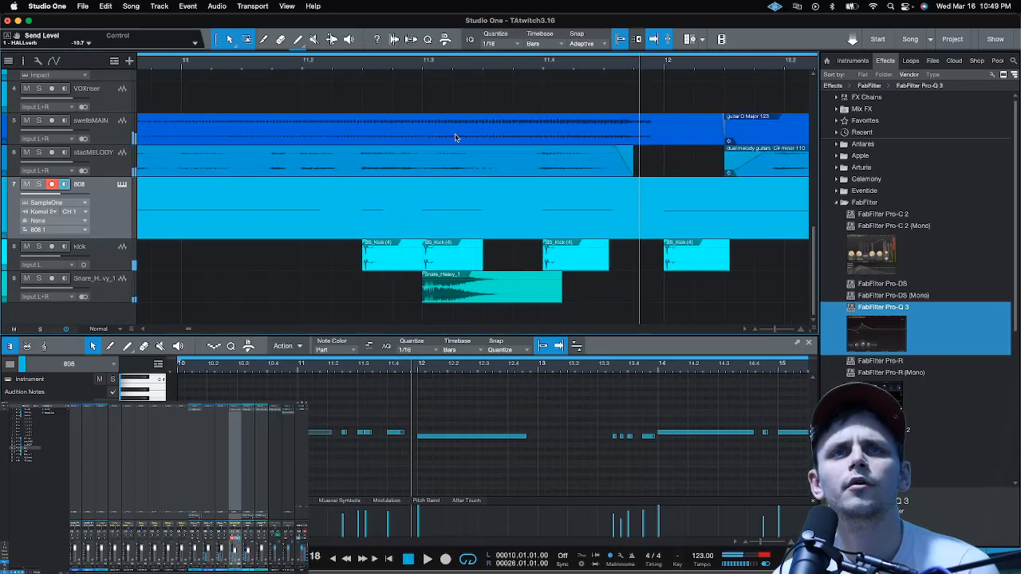
Shorten the kick at 11.3 to a sixteenth note, duplicate it directly after itself, and play bar 11 back
drag(485, 260, 456, 264)
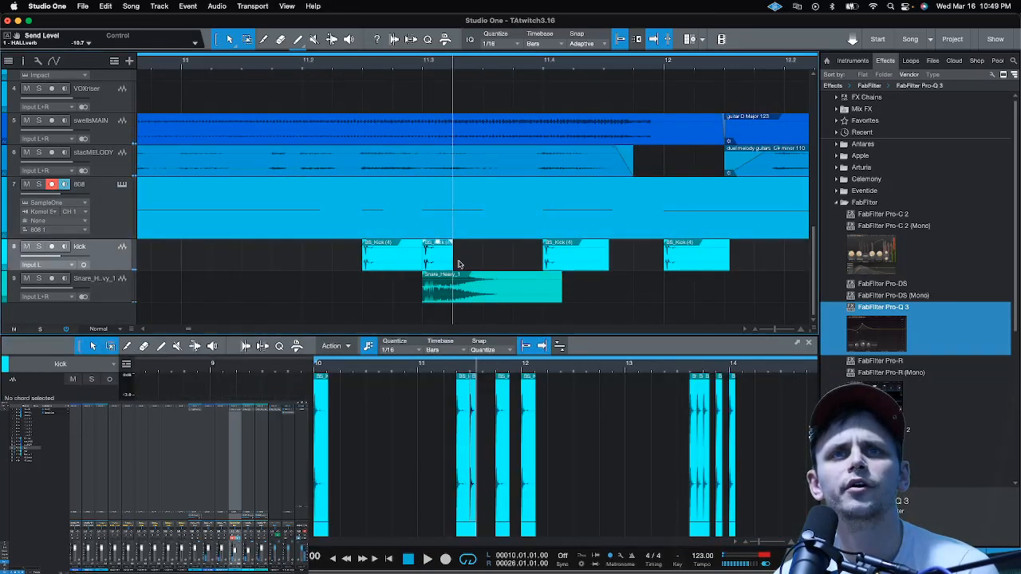
key(d)
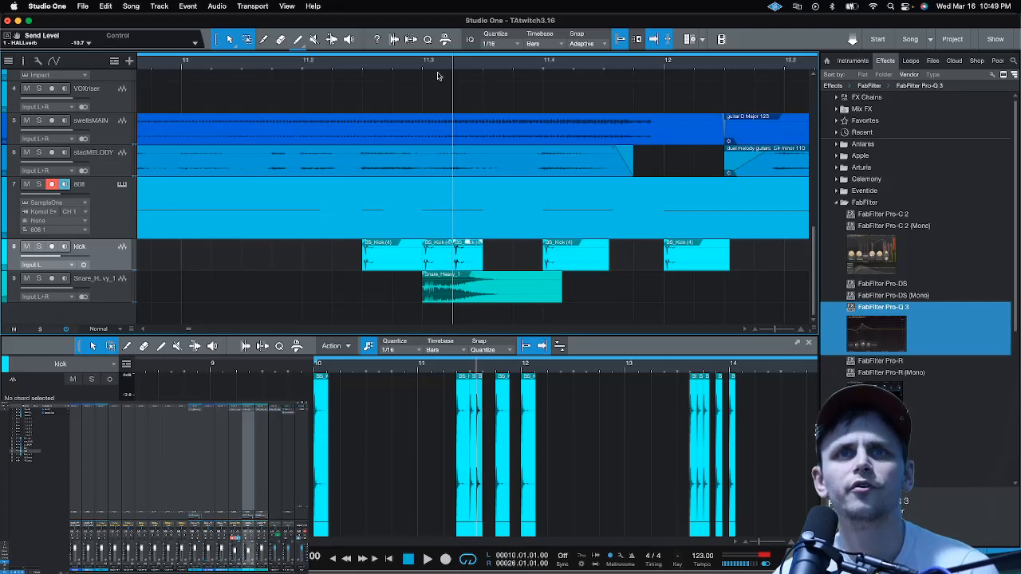
key(space)
click(344, 65)
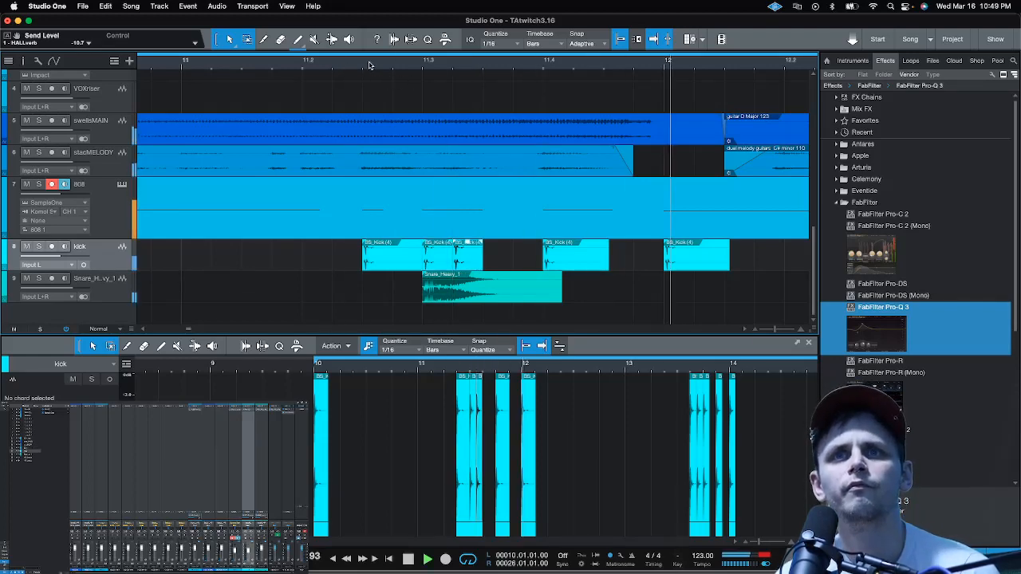
key(space)
Play back the kick, snare and 808 pattern in bar 17 from around 17.2
scroll(369, 64, down, 5)
scroll(369, 65, down, 8)
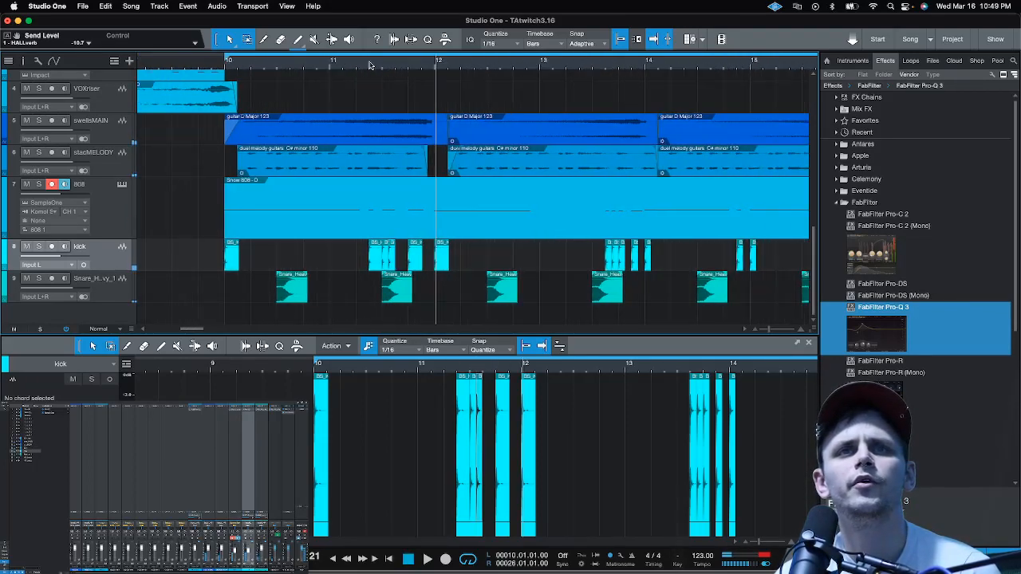
scroll(369, 64, down, 2)
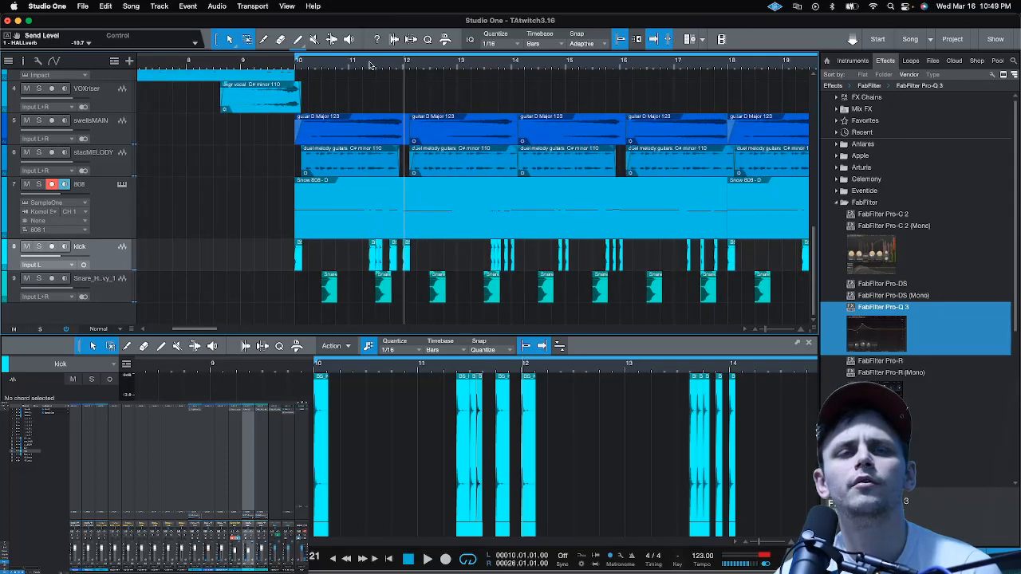
scroll(728, 65, up, 10)
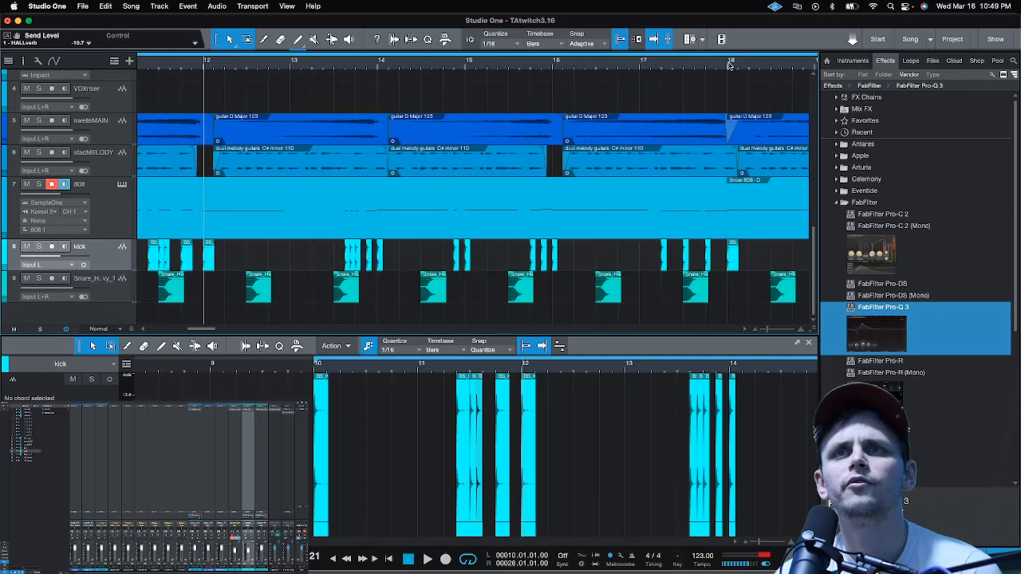
scroll(728, 65, up, 4)
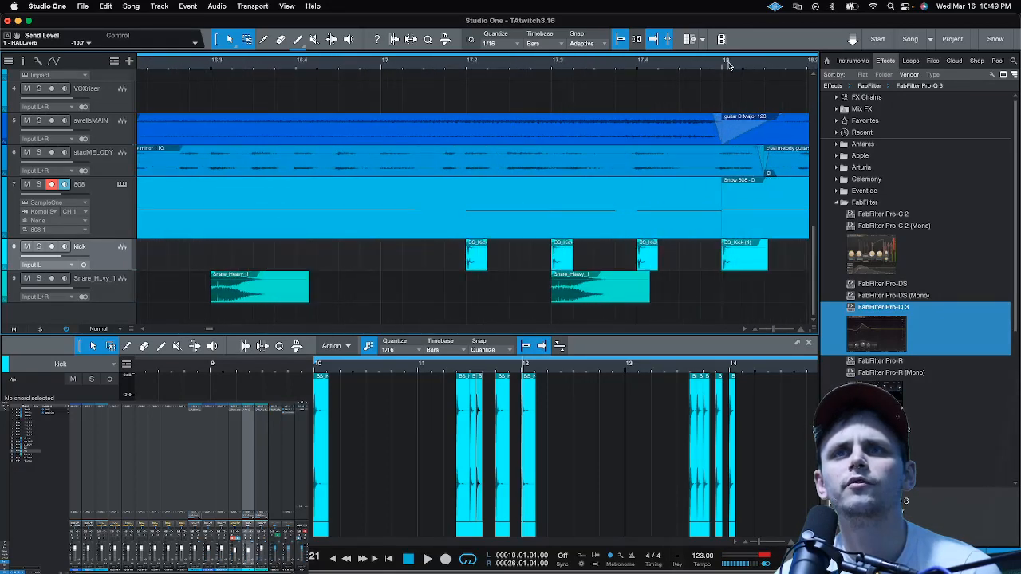
click(565, 69)
click(457, 66)
key(space)
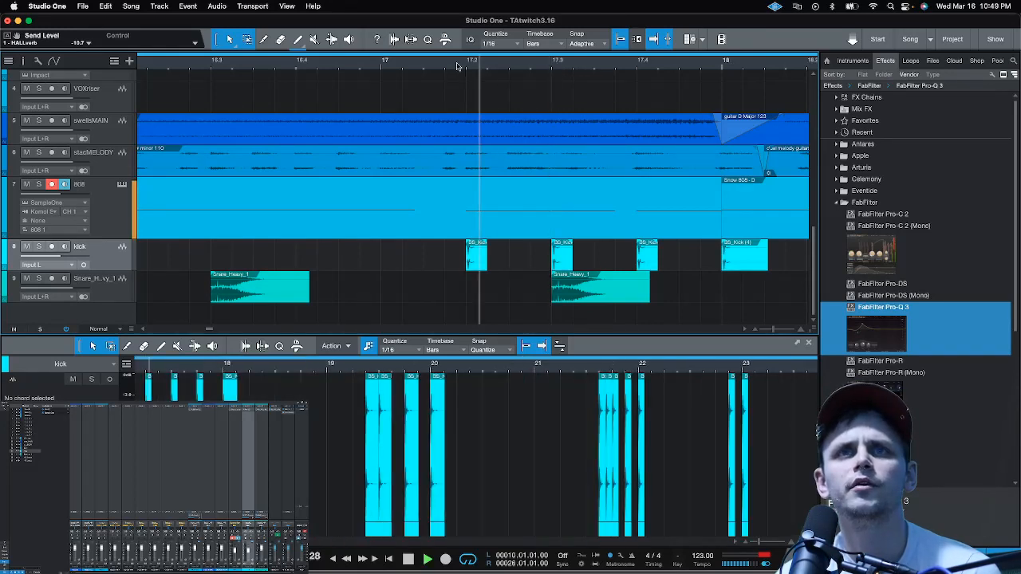
click(293, 66)
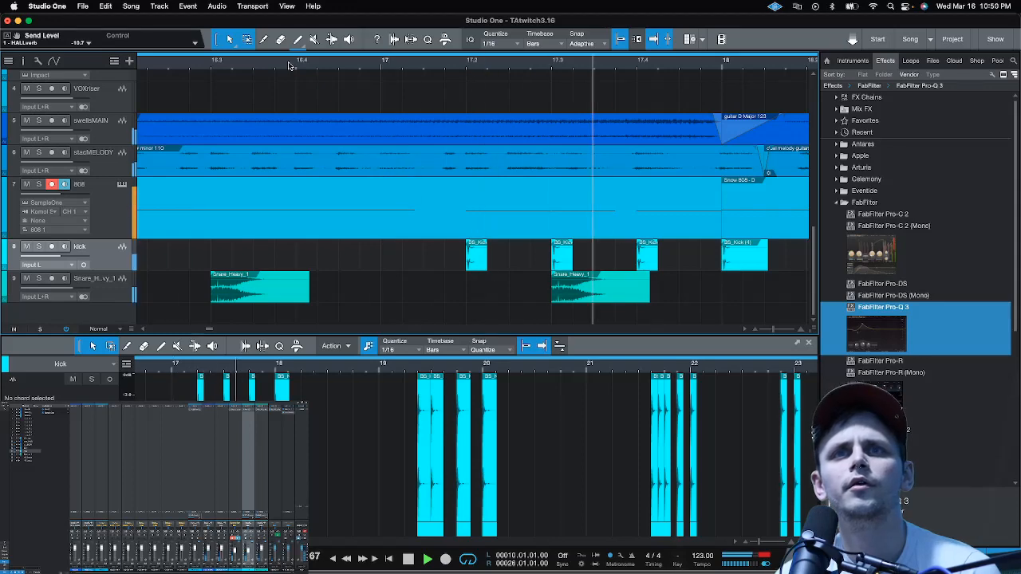
key(space)
Duplicate the kick at 17.3 directly after itself to make a double hit
click(559, 232)
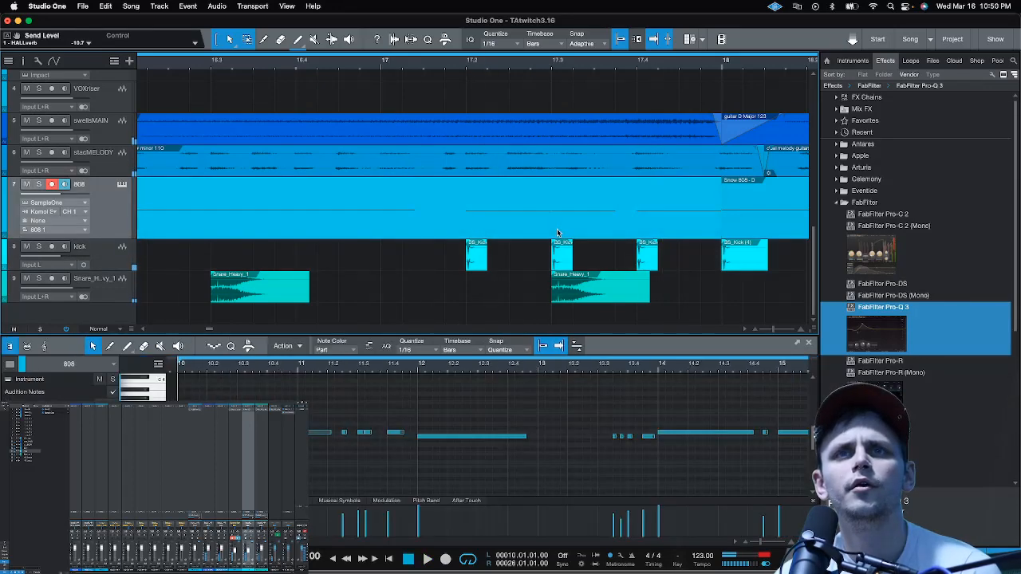
click(552, 68)
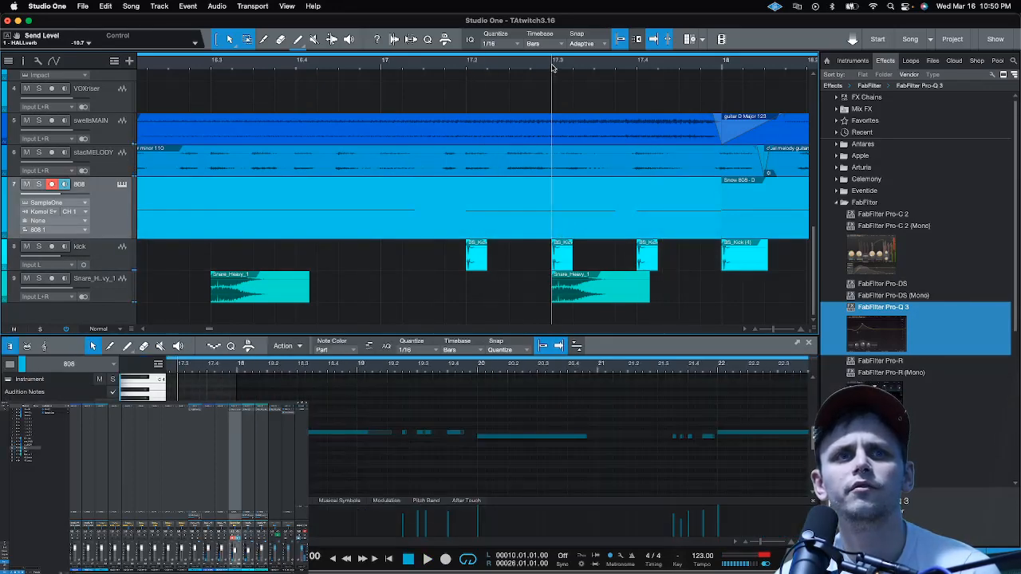
click(562, 256)
key(d)
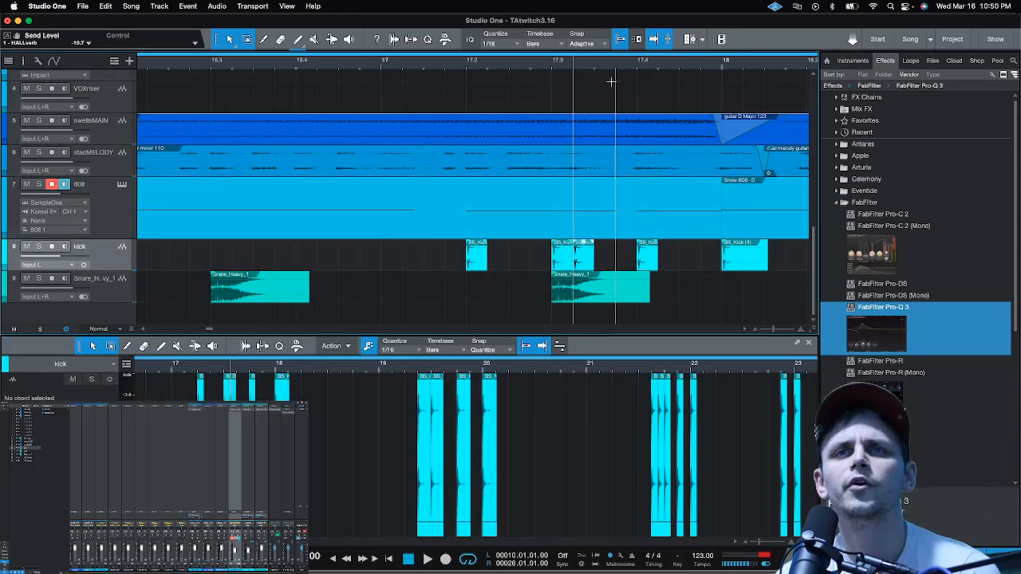
scroll(609, 78, down, 10)
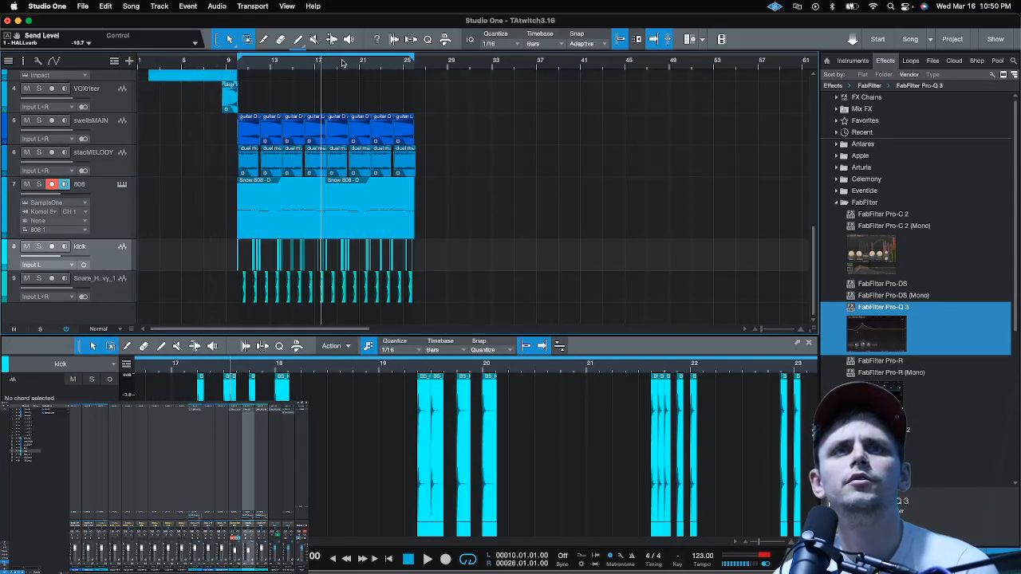
Replace the kicks from bar 18 onward with a duplicate of the edited kick pattern from bars 10 to 17
scroll(343, 63, up, 8)
drag(590, 267, 228, 263)
key(Delete)
key(d)
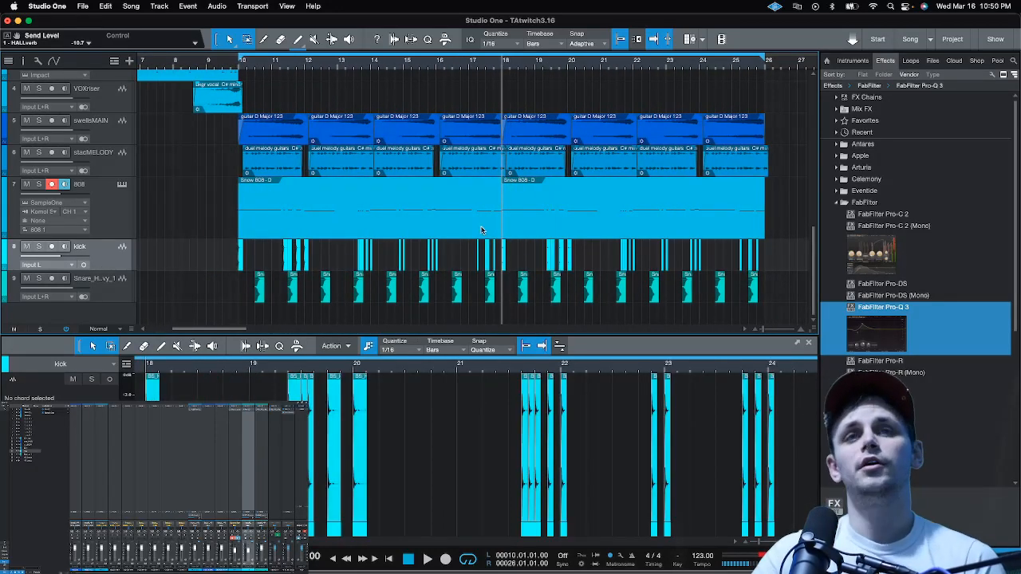
Rename the Snare_Heavy_1 track to "snare"
double_click(90, 279)
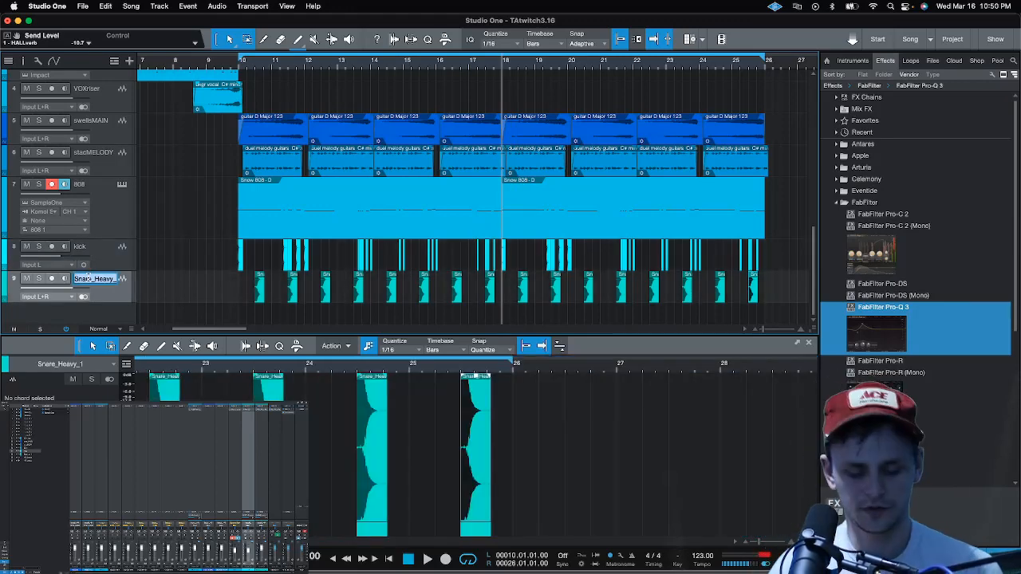
text(snare)
key(Return)
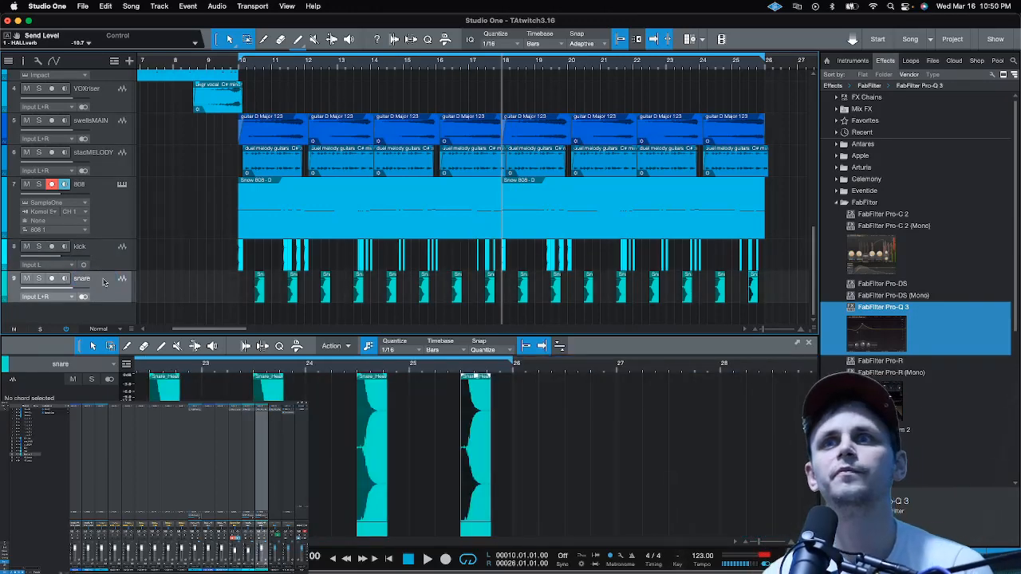
Collapse the FabFilter effects folder and show the mixer console below the arrangement
click(859, 205)
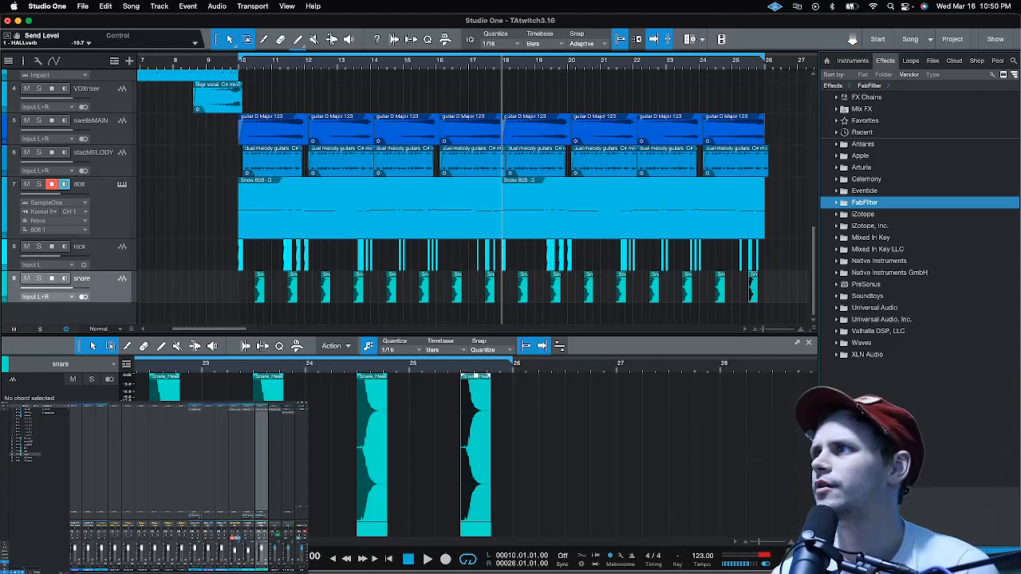
key(F3)
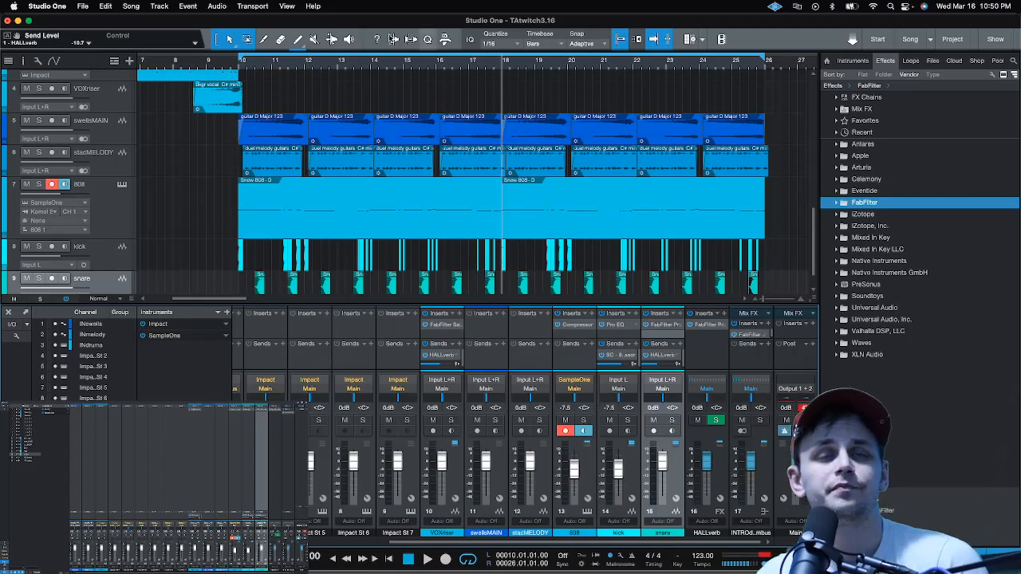
scroll(338, 149, down, 1)
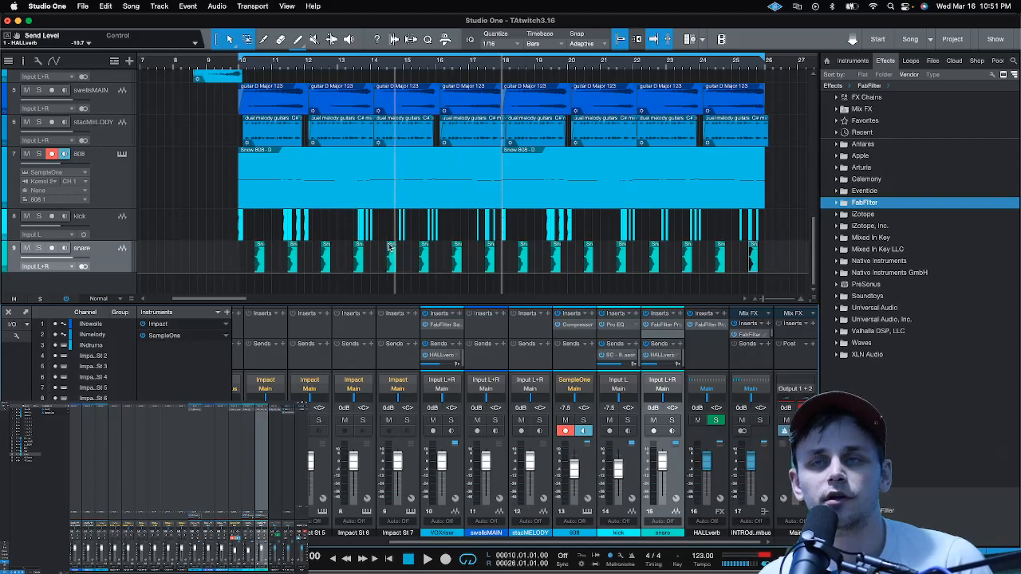
Browse the sample files to christianSAMPLES > 1 Drums > One Shots > Hats and expand the Hats folder
click(930, 62)
scroll(880, 228, down, 3)
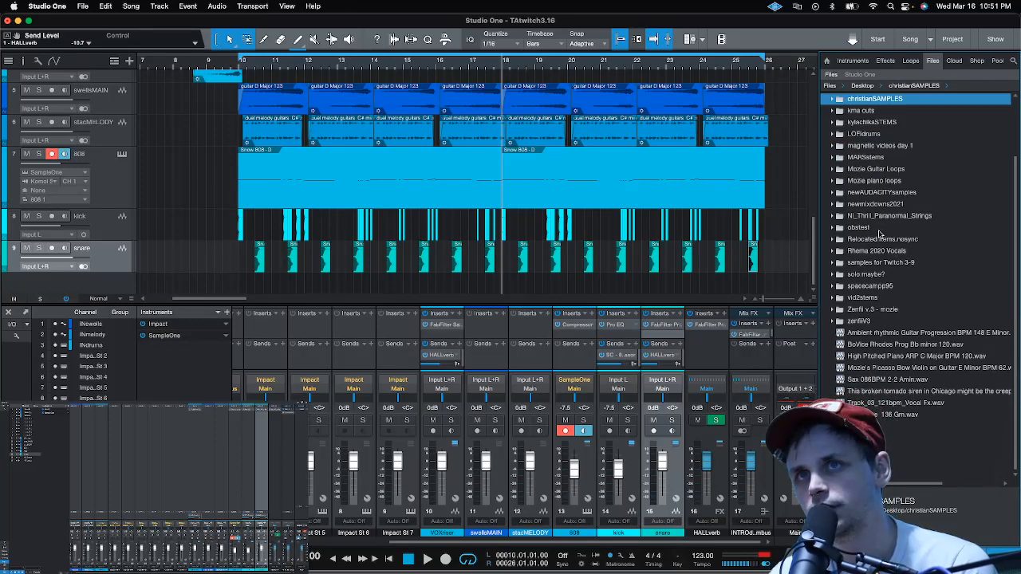
scroll(880, 232, up, 3)
double_click(866, 167)
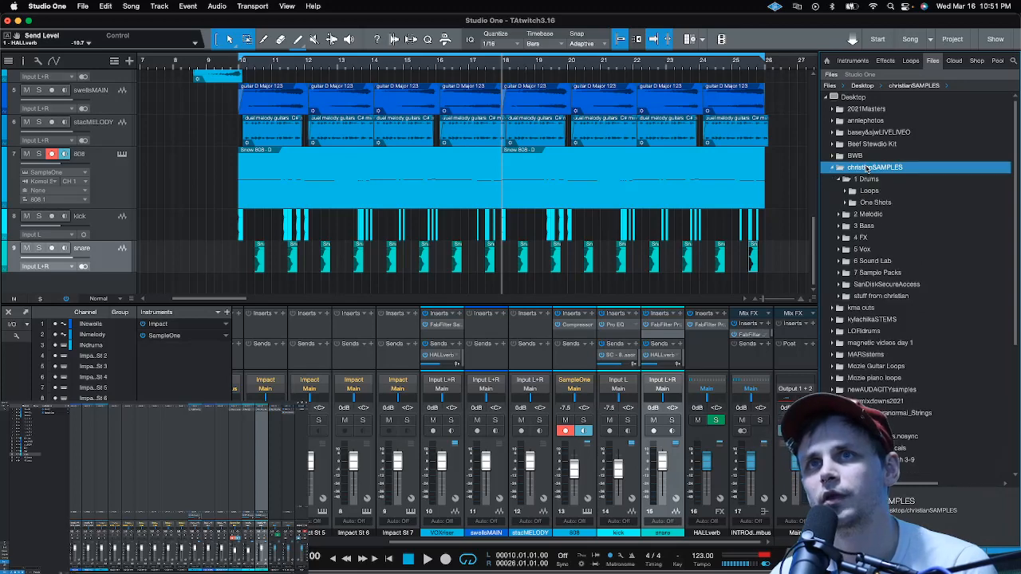
double_click(866, 179)
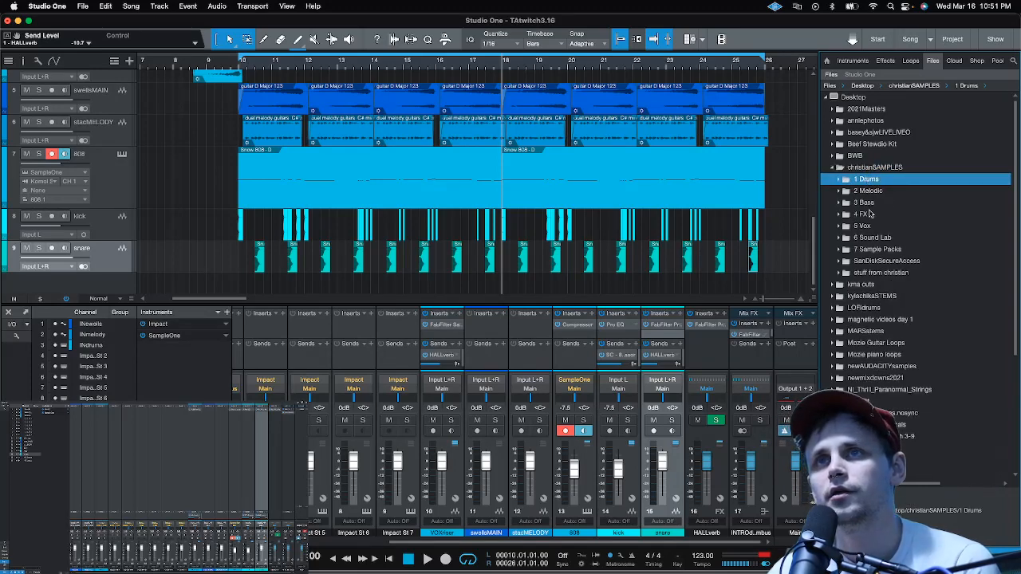
double_click(869, 179)
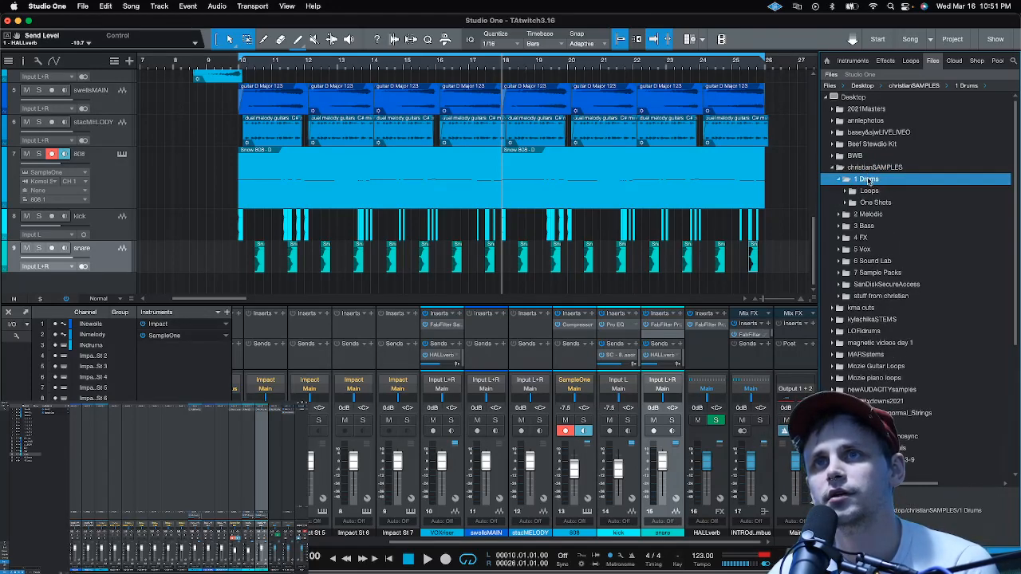
double_click(877, 203)
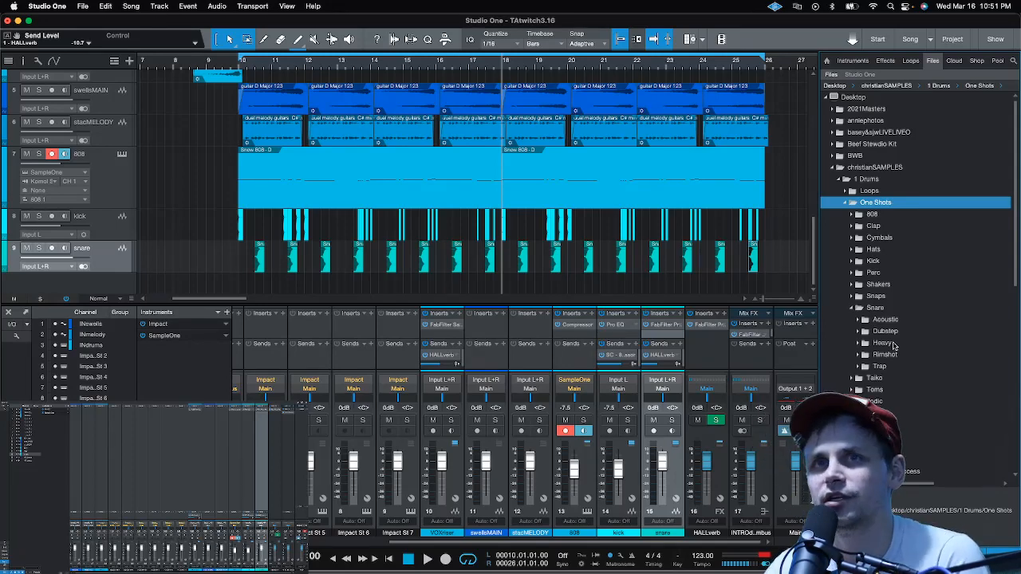
scroll(894, 344, down, 2)
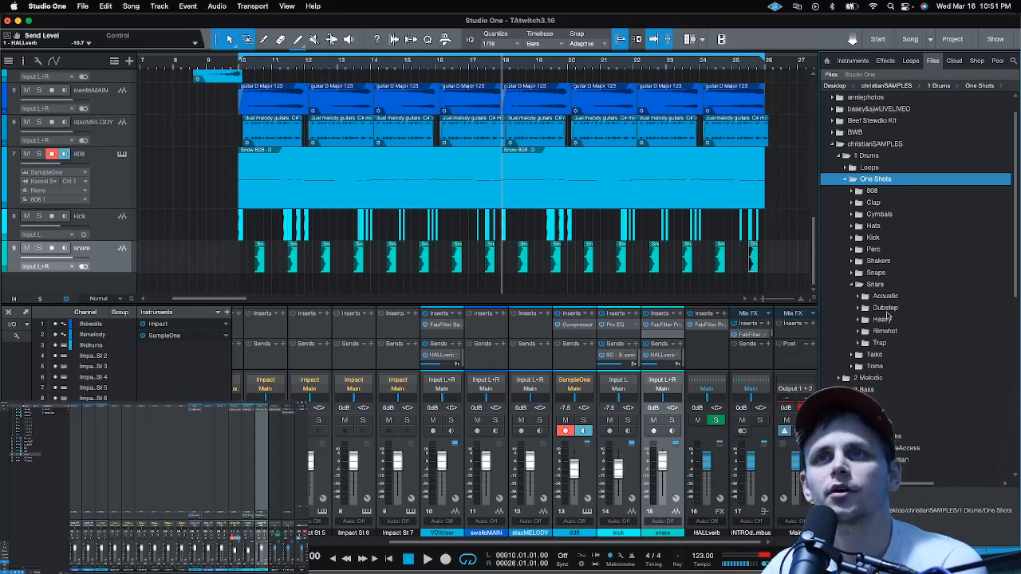
double_click(875, 227)
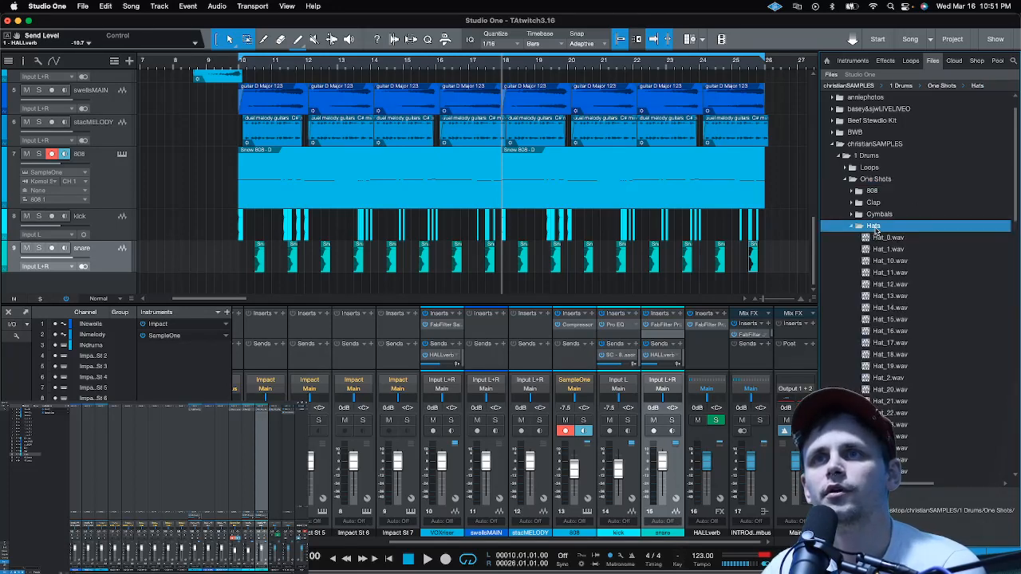
Play the arrangement from bar 10 and audition the hat samples from Hat_0.wav to Hat_14.wav against it
click(898, 240)
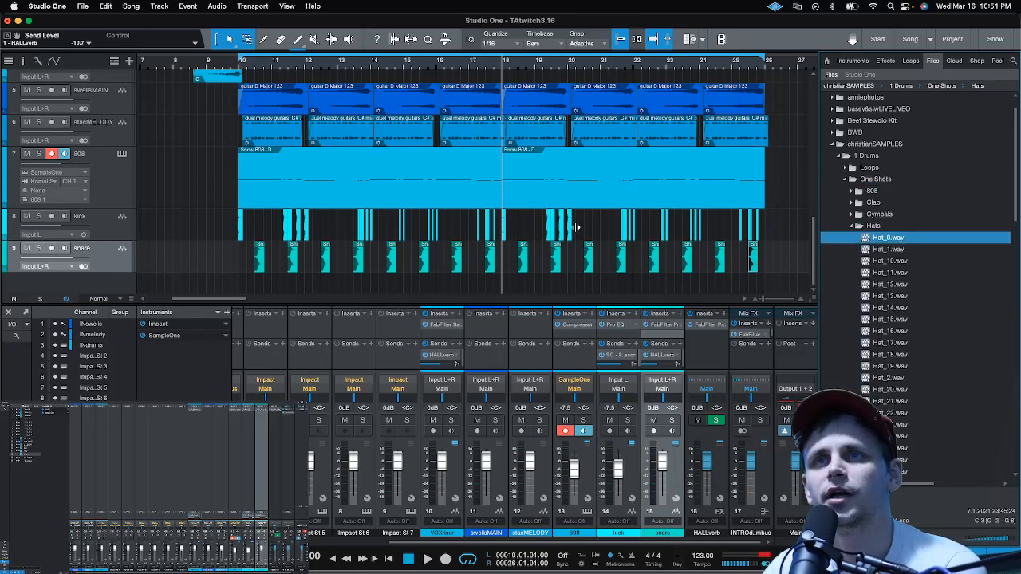
click(237, 71)
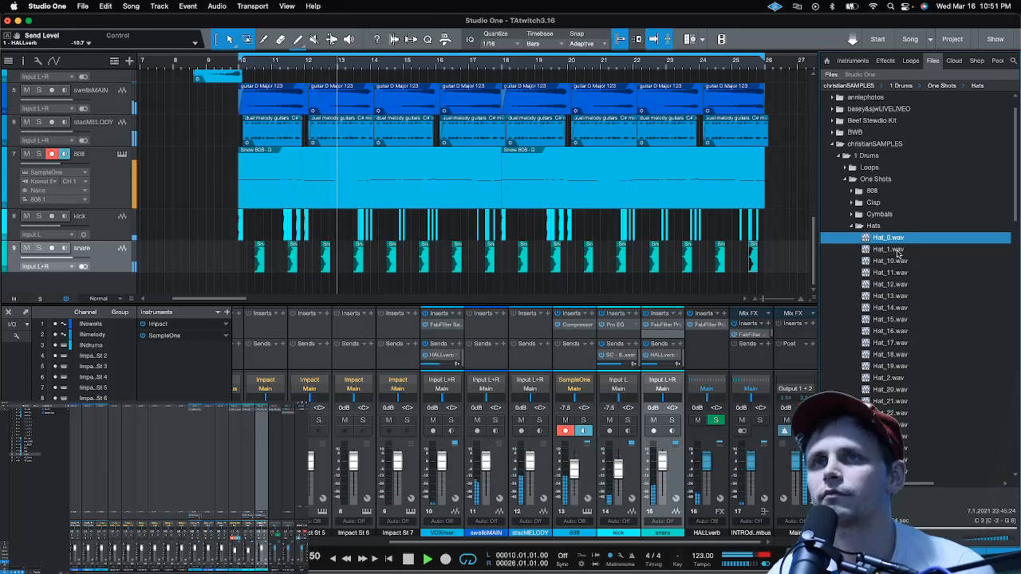
click(897, 250)
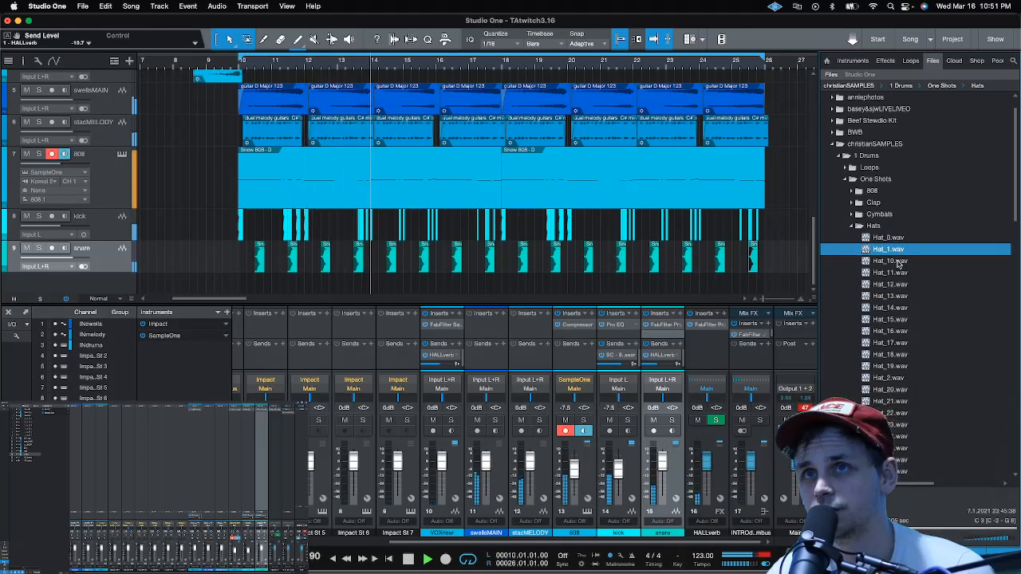
click(898, 265)
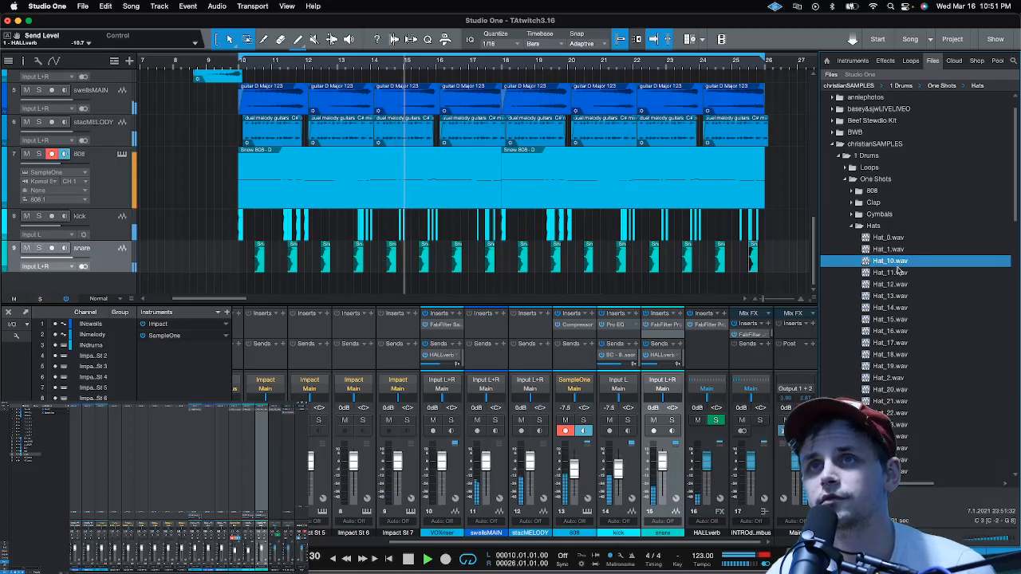
click(897, 272)
click(896, 284)
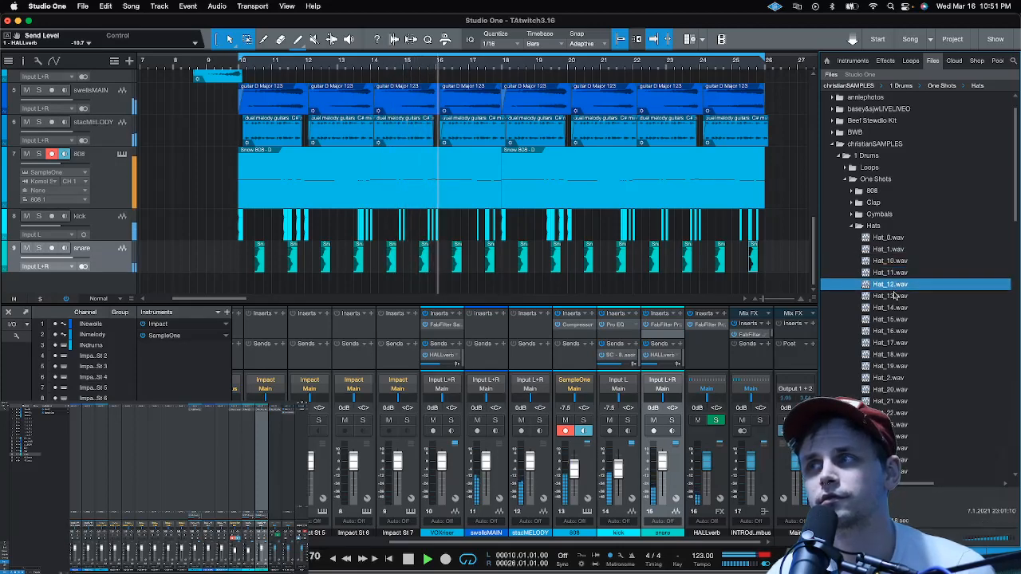
click(896, 296)
click(898, 308)
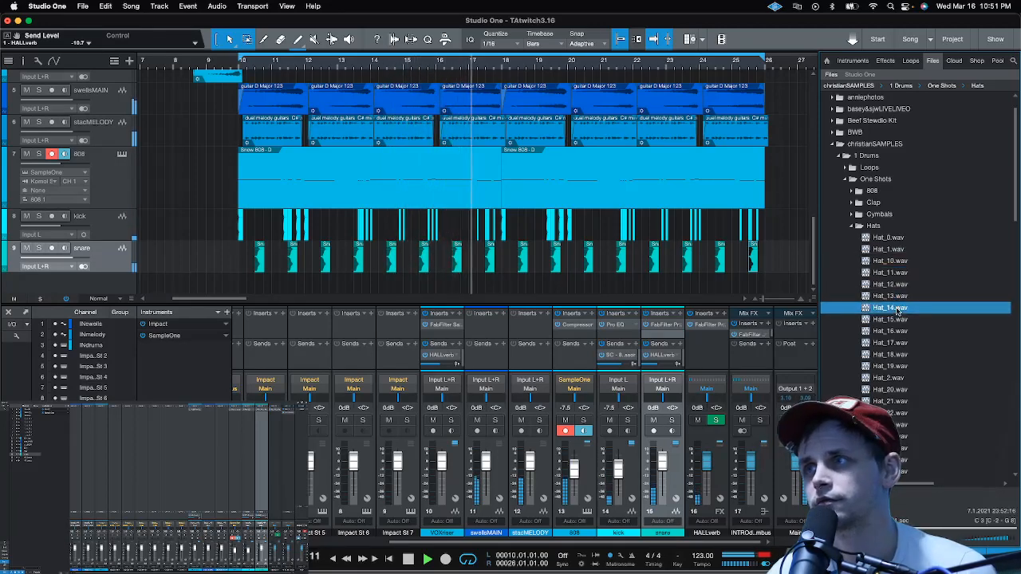
click(902, 295)
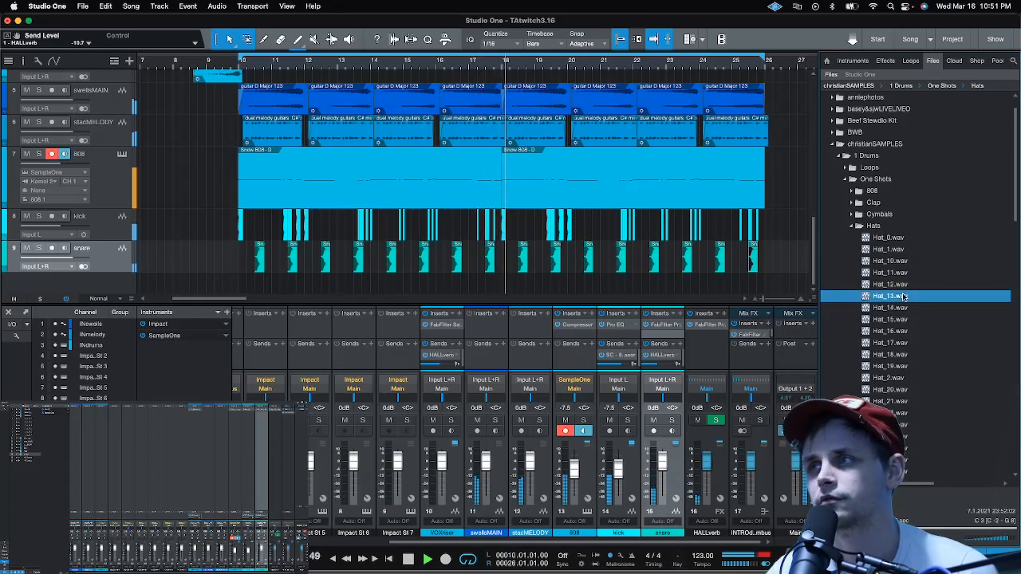
click(905, 287)
click(904, 298)
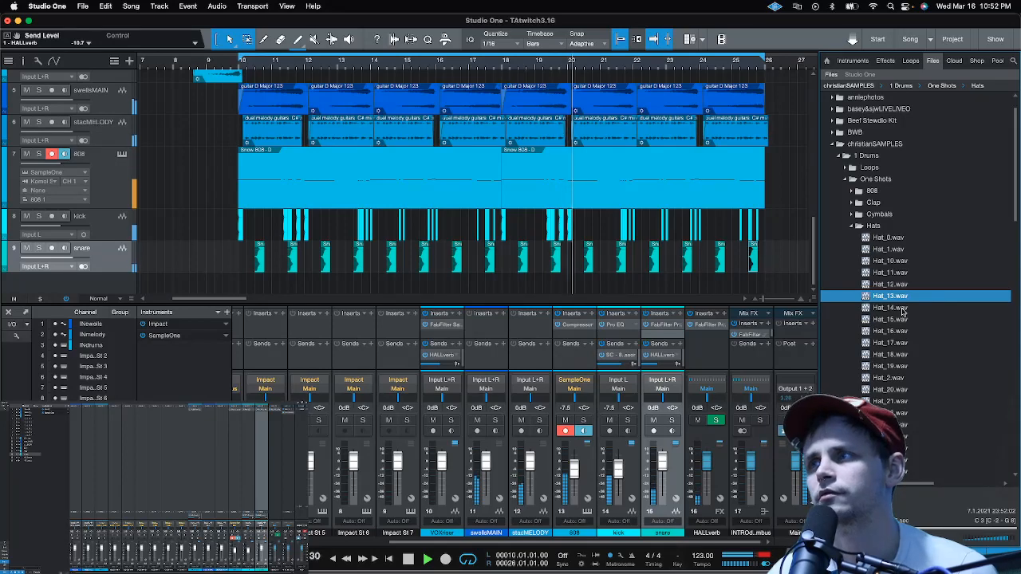
Compare Hat_0.wav with Hat_13.wav through Hat_19.wav and Hat_2.wav during playback, reselect Hat_13.wav and stop playback
key(Home)
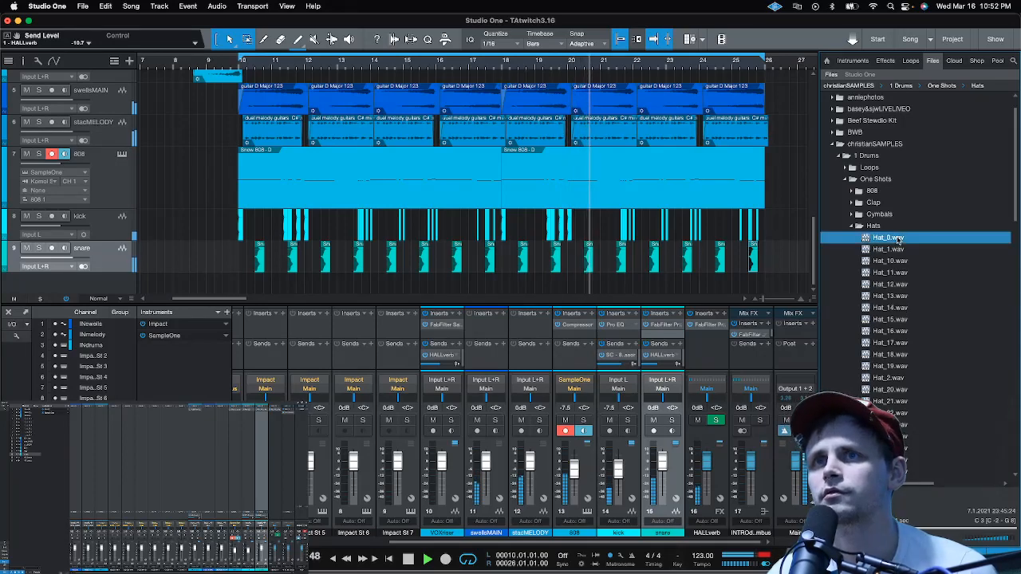
click(904, 296)
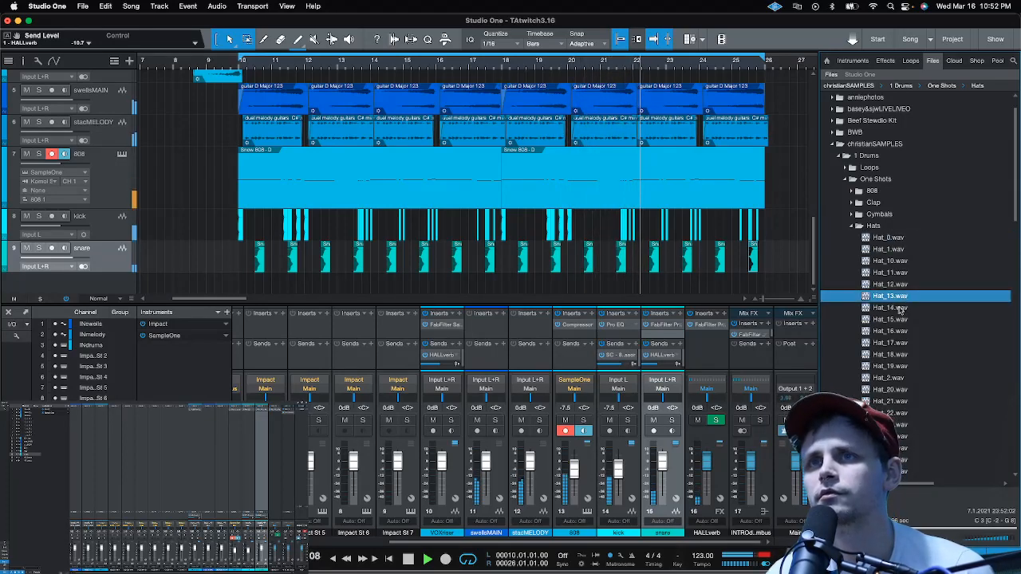
click(902, 308)
click(899, 320)
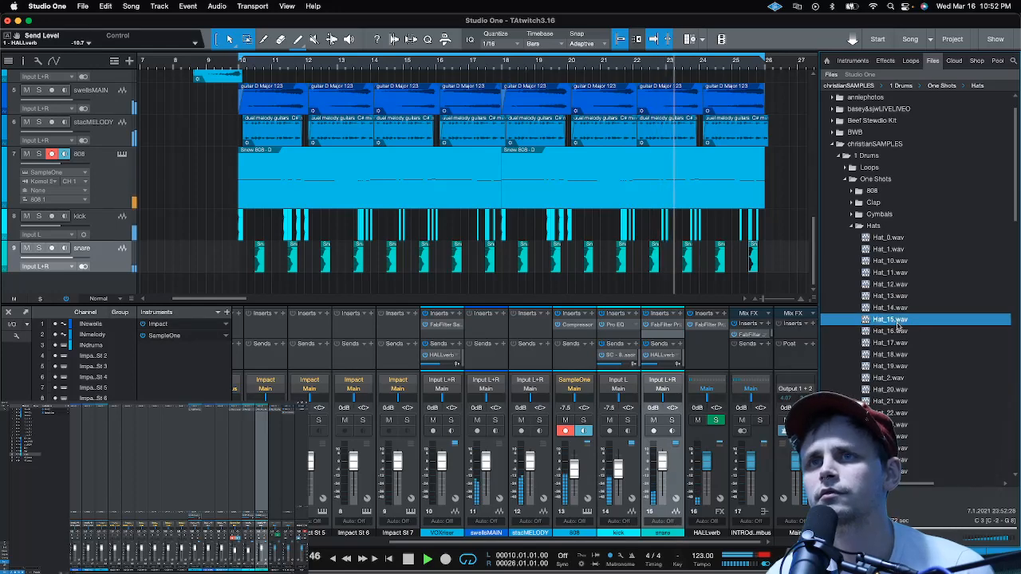
click(899, 331)
click(899, 343)
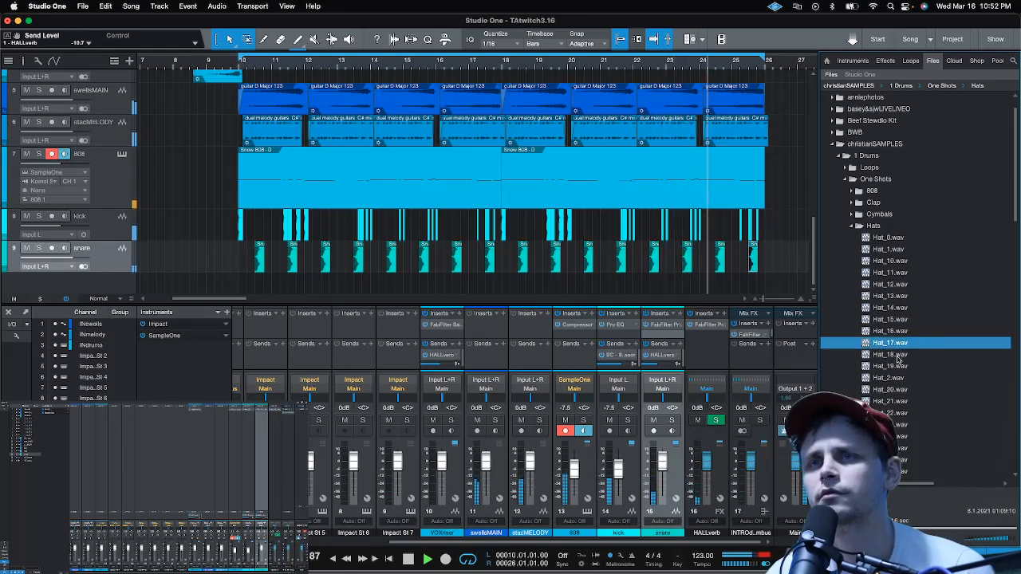
click(897, 357)
click(898, 366)
click(897, 379)
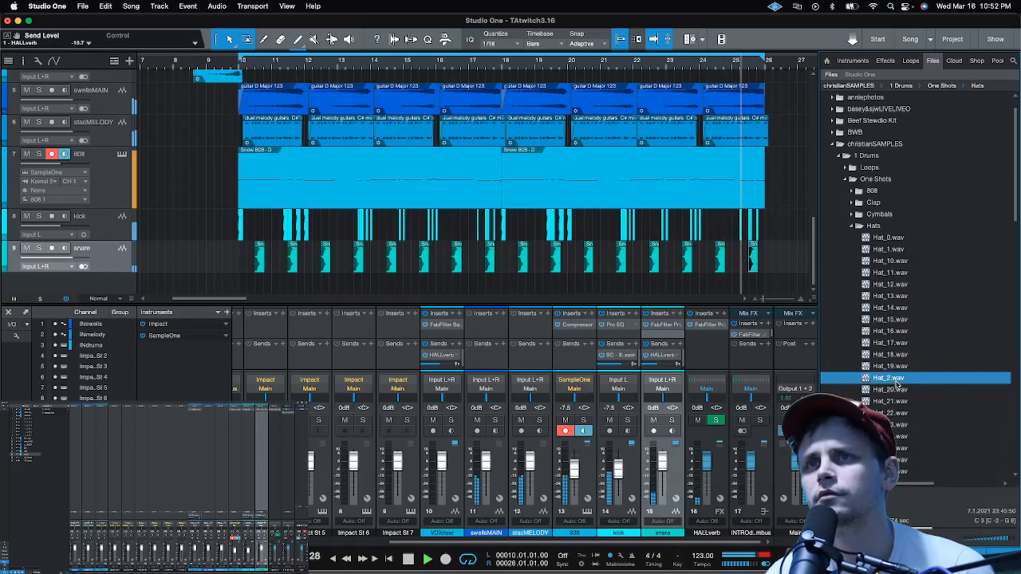
click(889, 296)
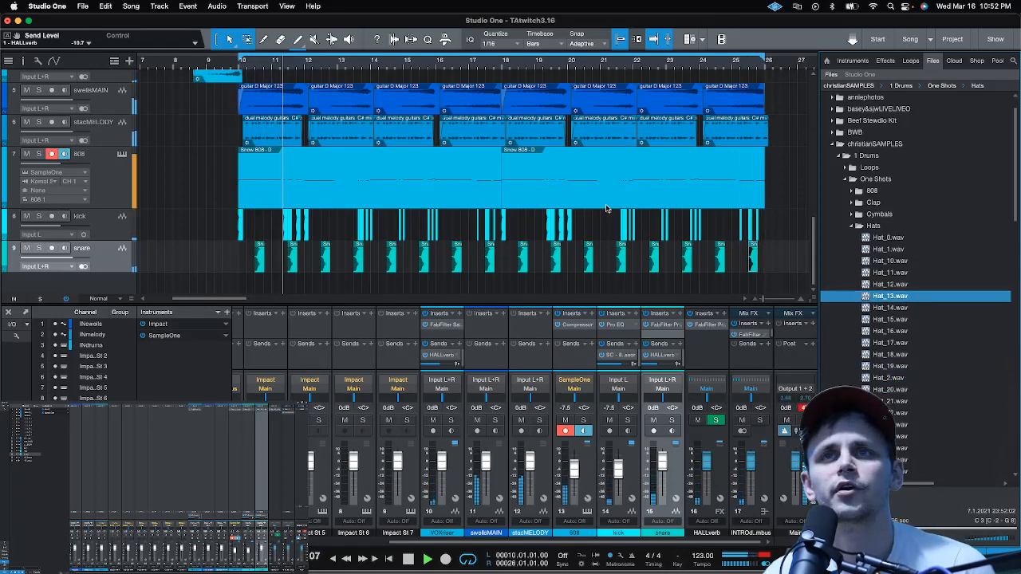
key(space)
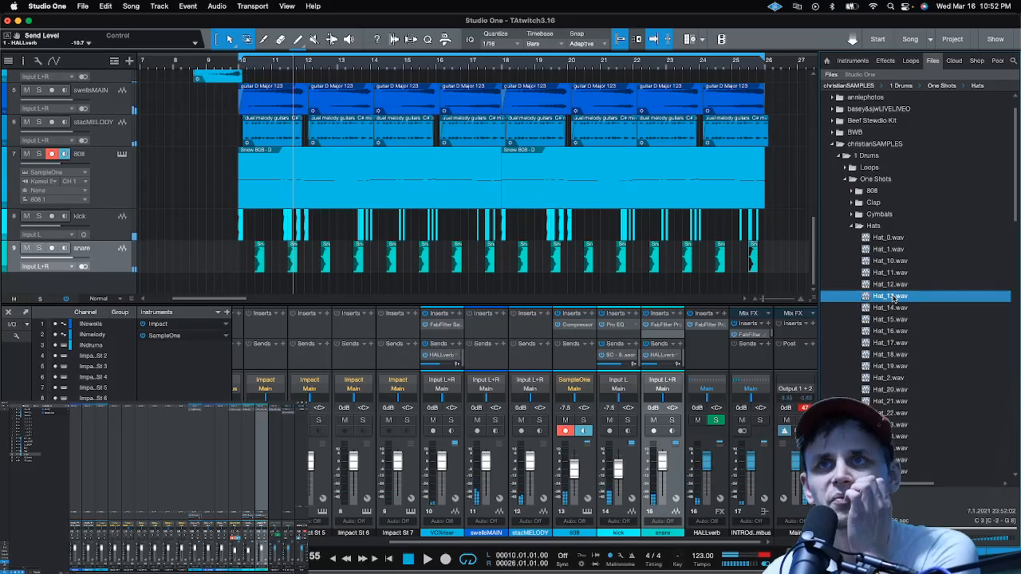
Send Hat_13.wav to a new SampleOne instrument track and close the instrument window
right_click(891, 297)
click(918, 306)
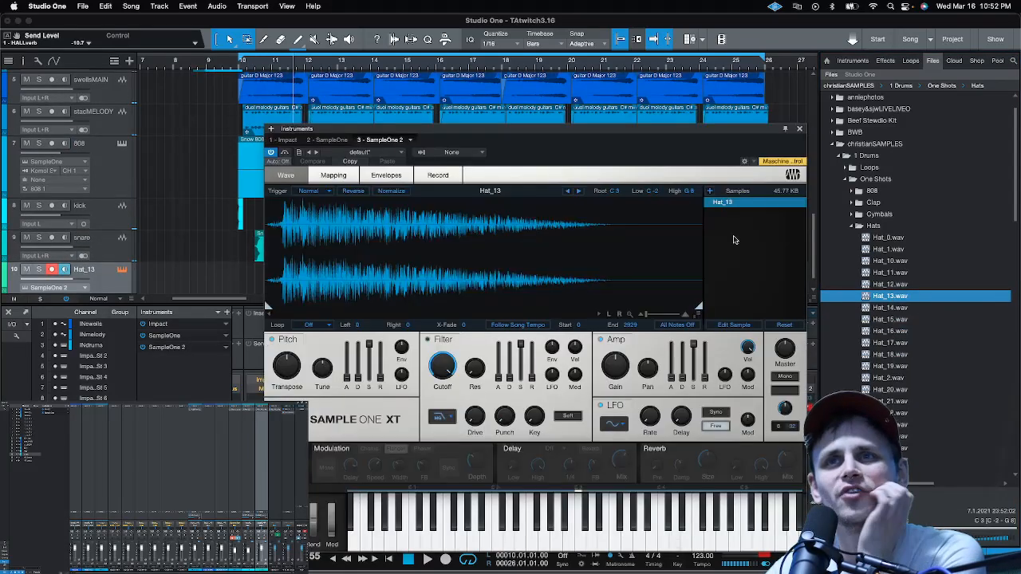
click(800, 131)
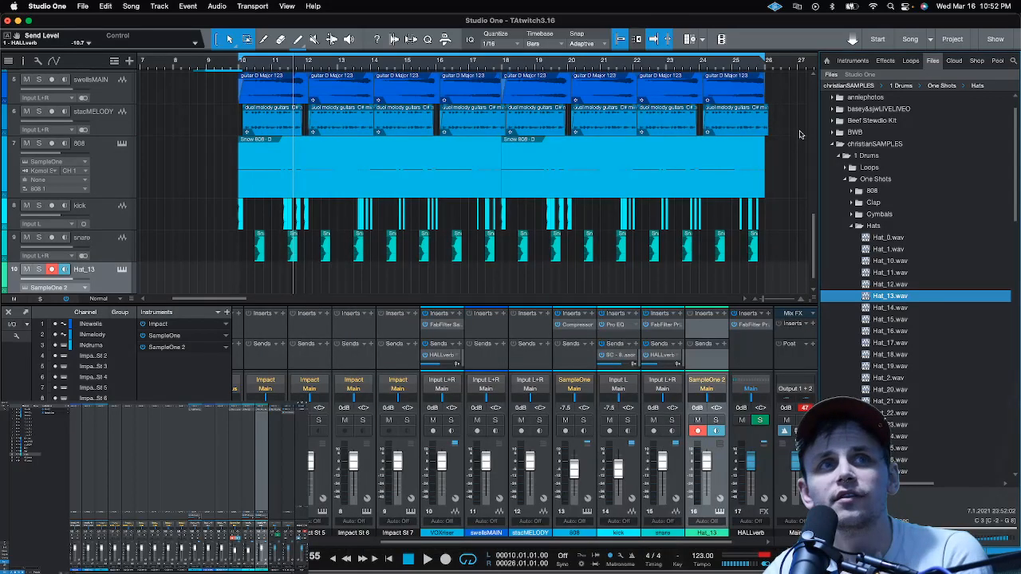
Create an empty instrument part from bar 10 to 26 on the Hat_13 track and open it in the note editor
double_click(244, 288)
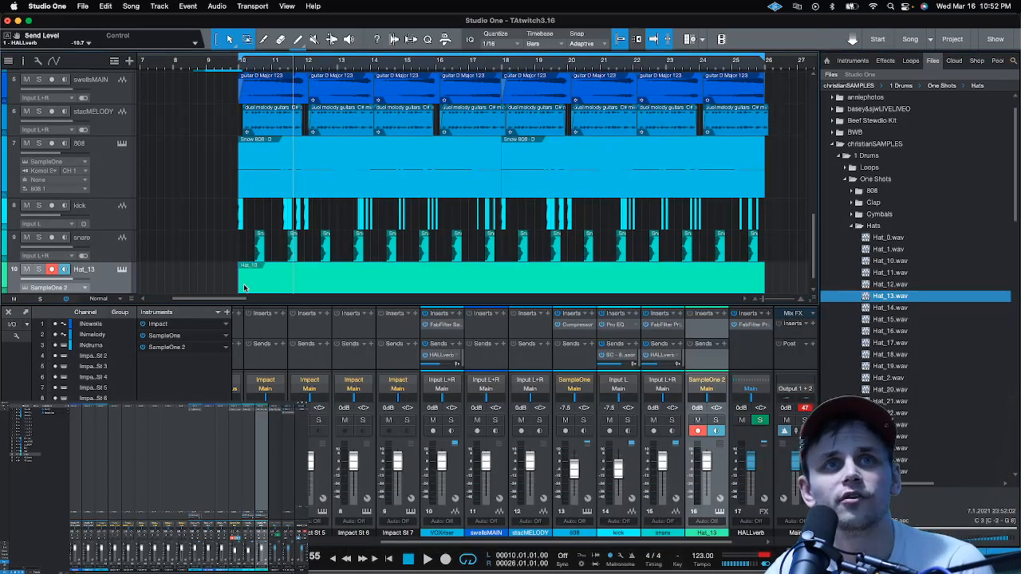
scroll(381, 221, down, 1)
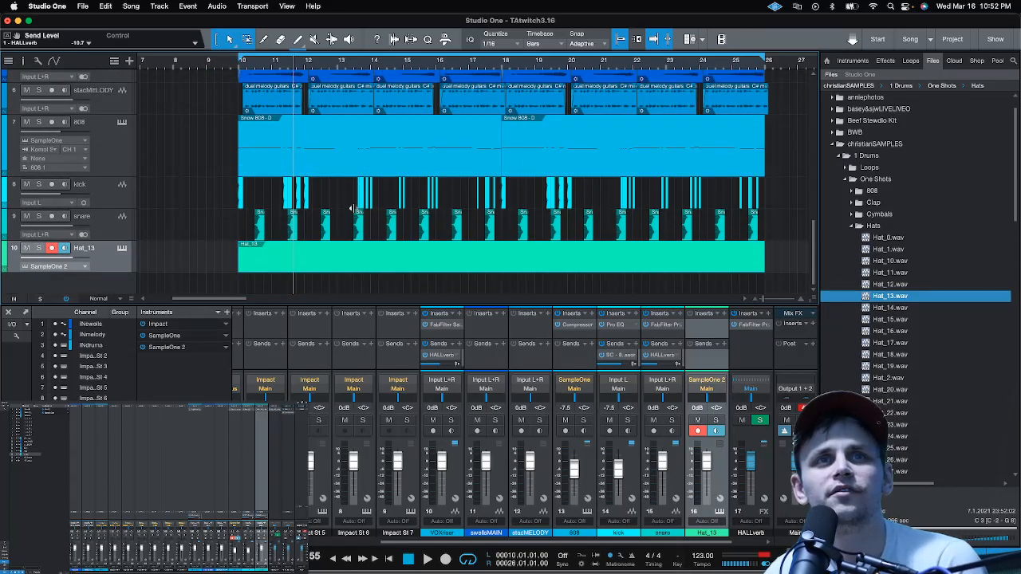
double_click(251, 271)
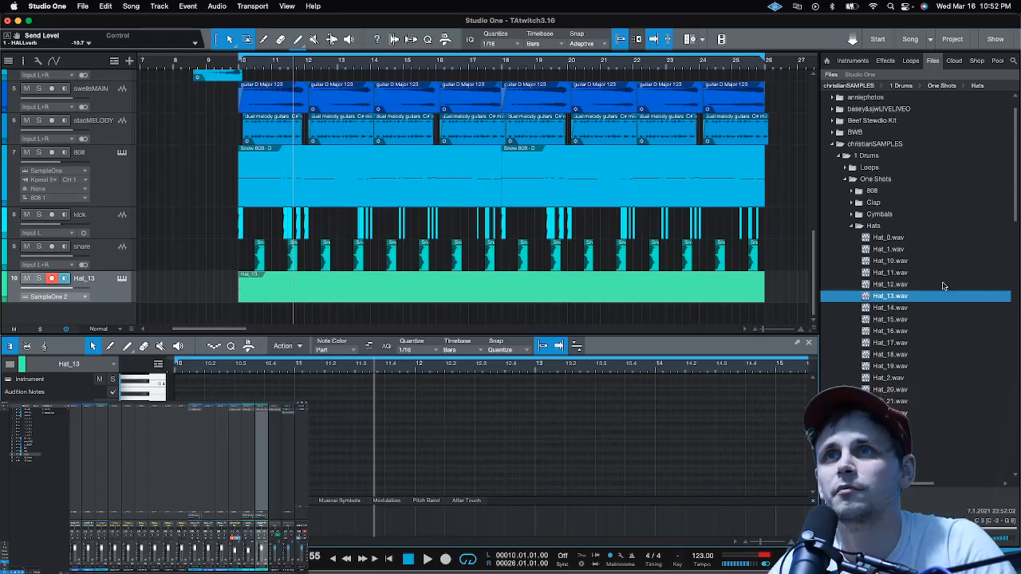
key(F3)
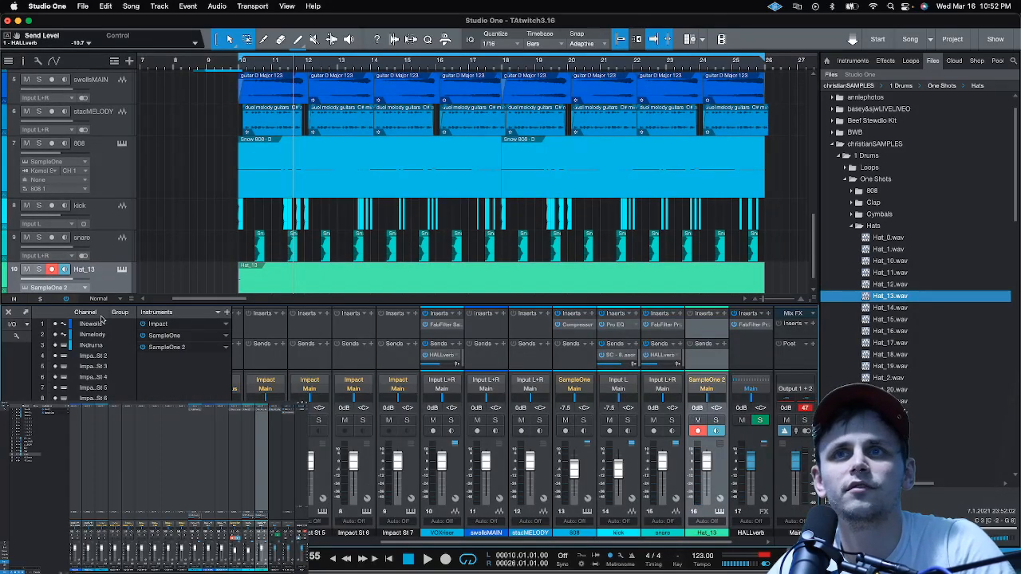
click(7, 313)
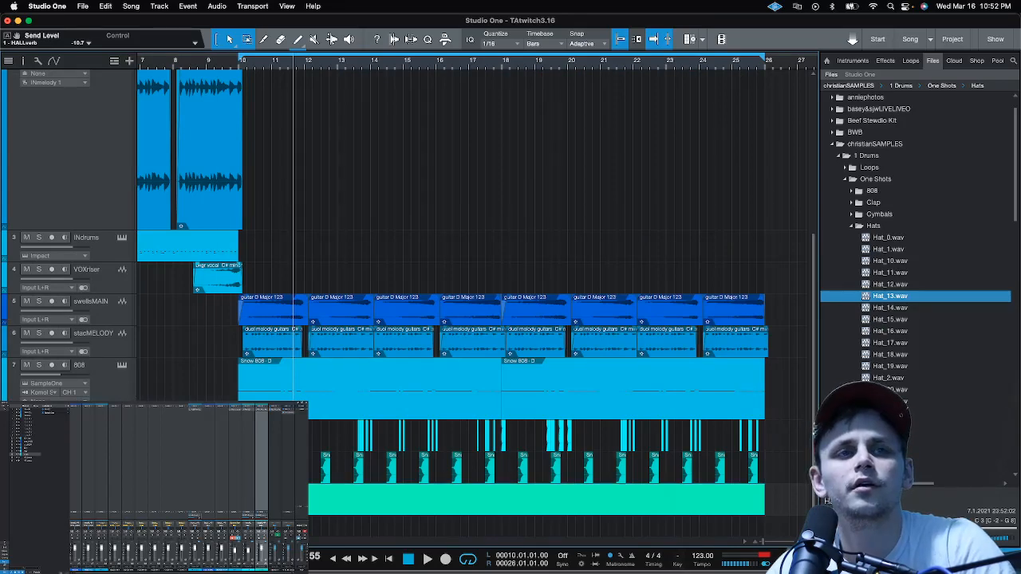
double_click(381, 509)
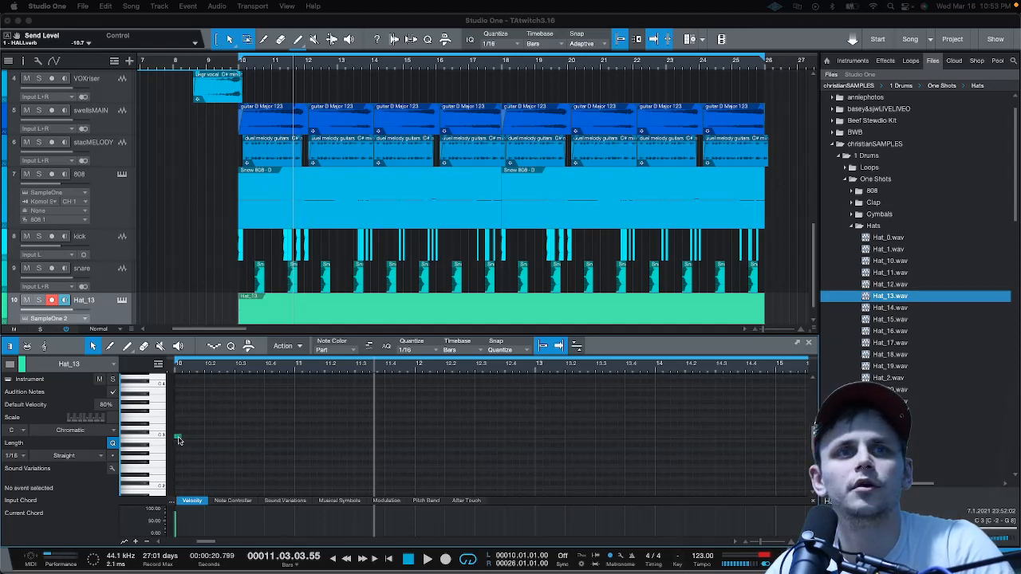
Add sixteenth-note C3 hat hits at 10.1.2, 10.2.1 and 10.2.2 in the Hat_13 part
click(177, 370)
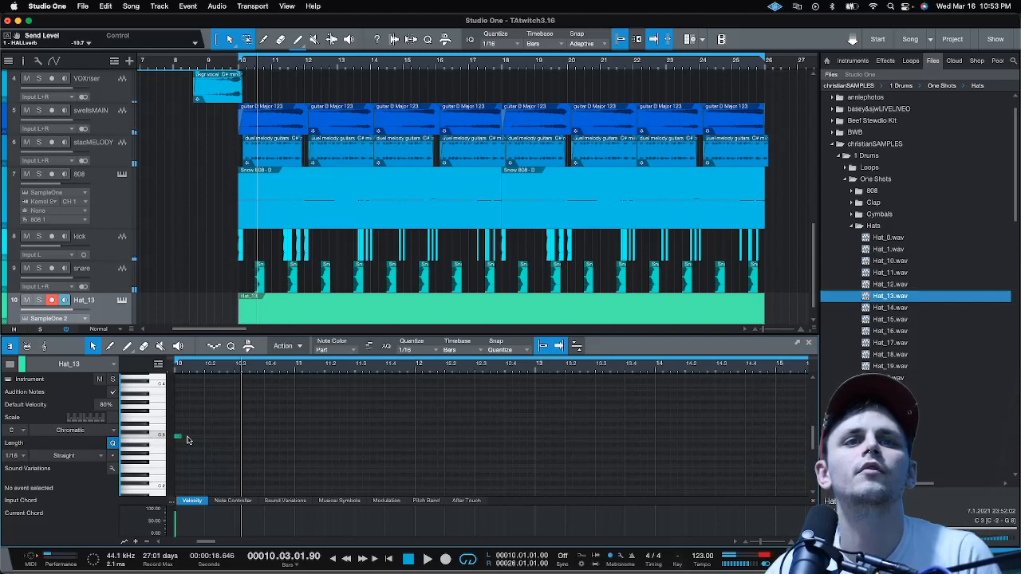
click(189, 438)
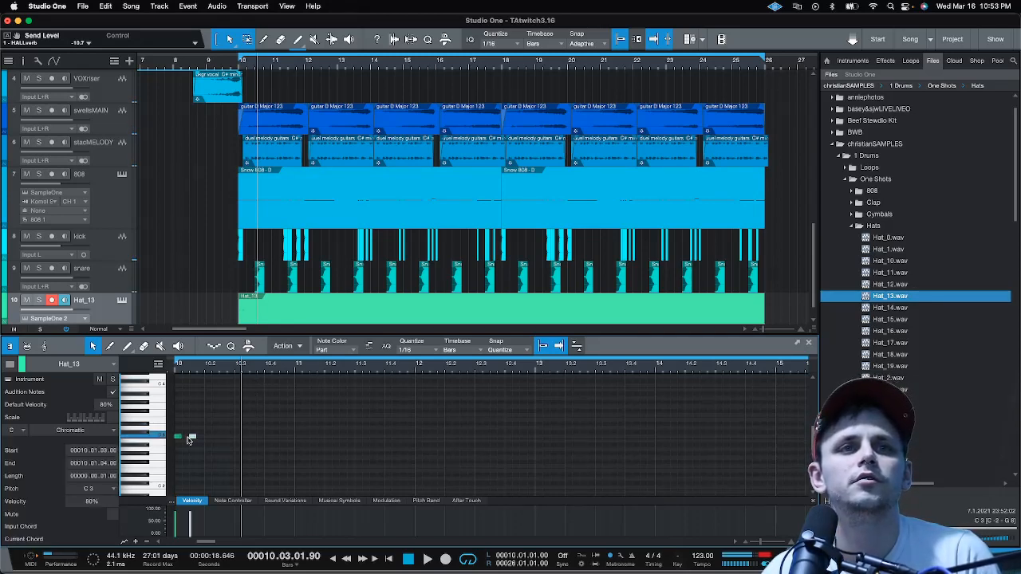
drag(193, 438, 190, 437)
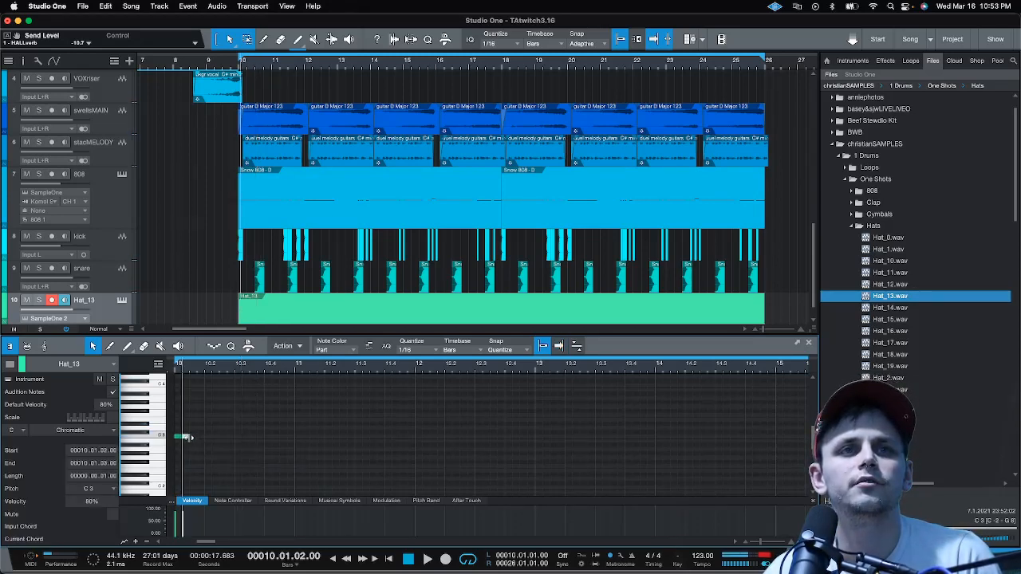
click(204, 440)
click(207, 438)
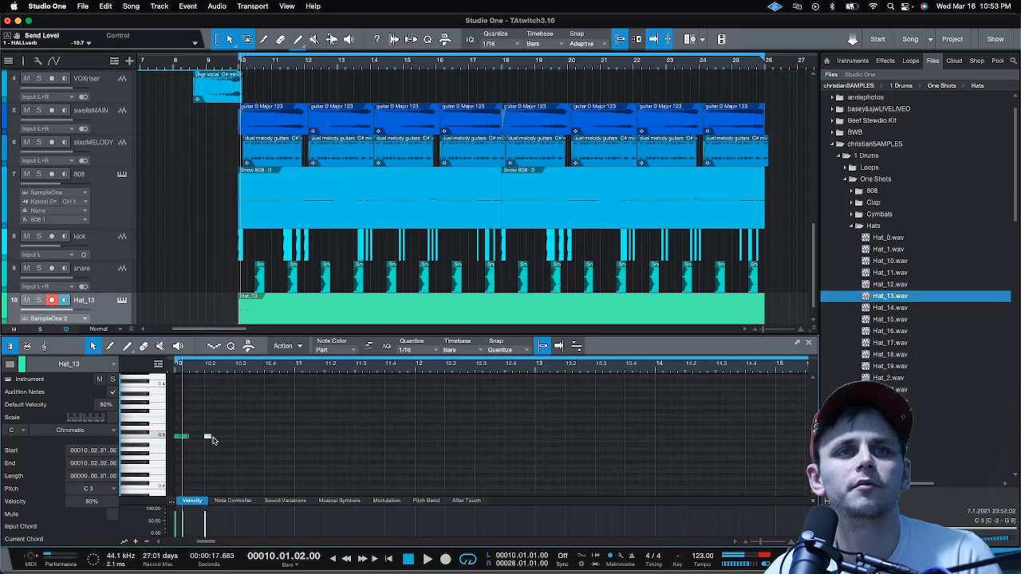
click(214, 439)
click(214, 439)
Play back the opening C3 hat hits from bar 10 against the arrangement
key(space)
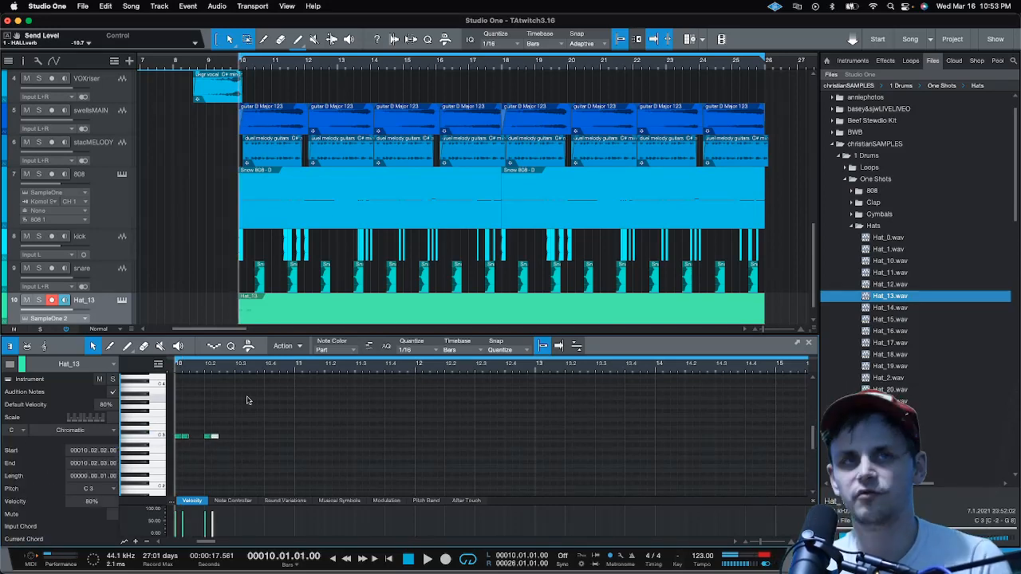
key(space)
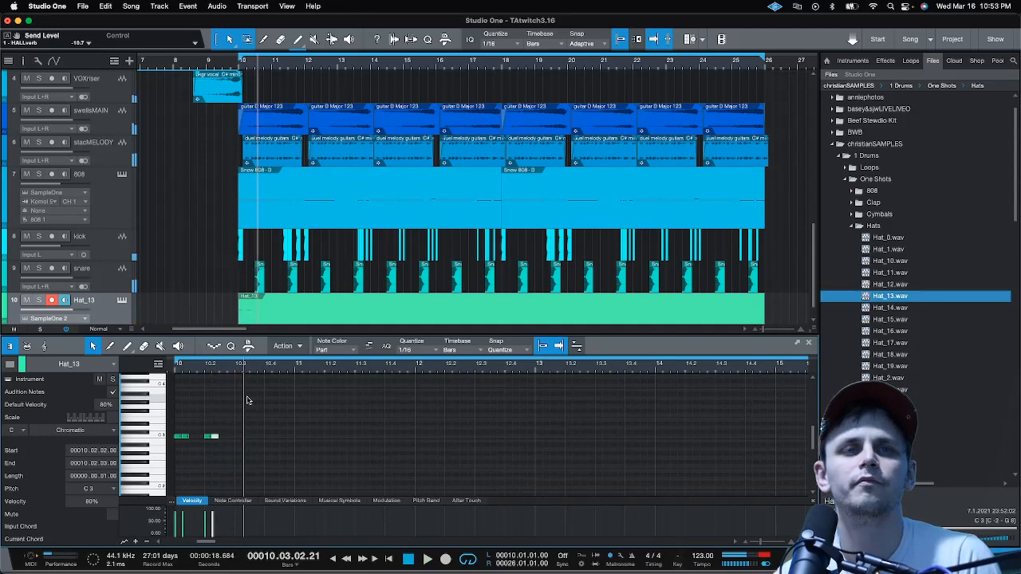
key(e)
key(e)
key(e)
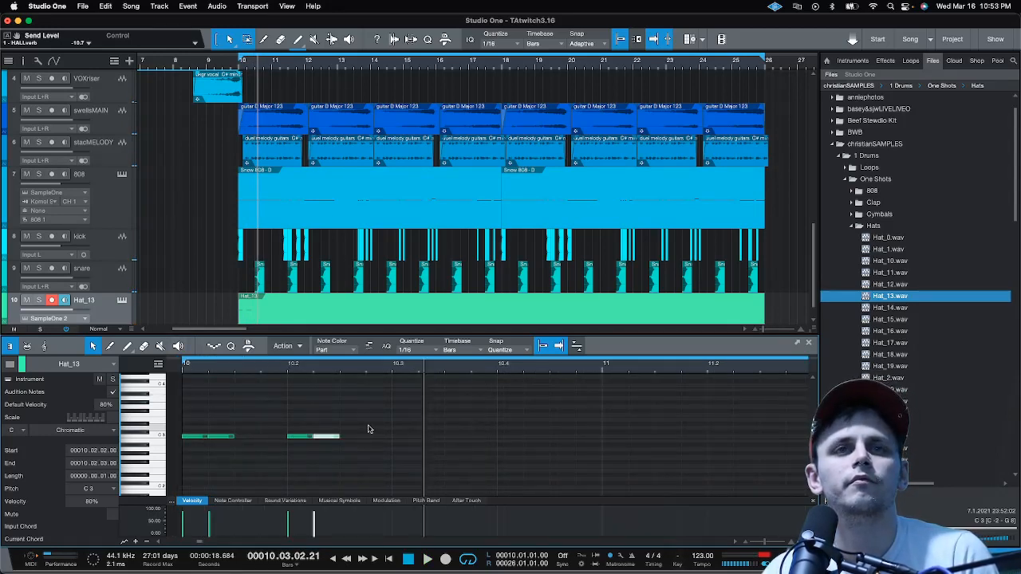
key(space)
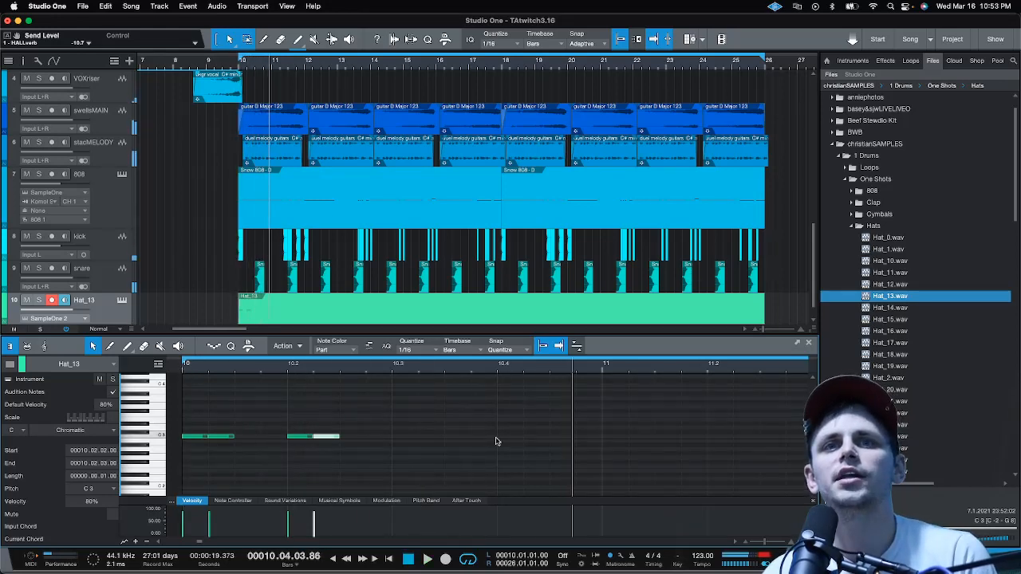
Set the note editor's quantize to 1/32 triplet and fill the fourth beat of bar 10 with a C4 hat roll
scroll(499, 438, up, 1)
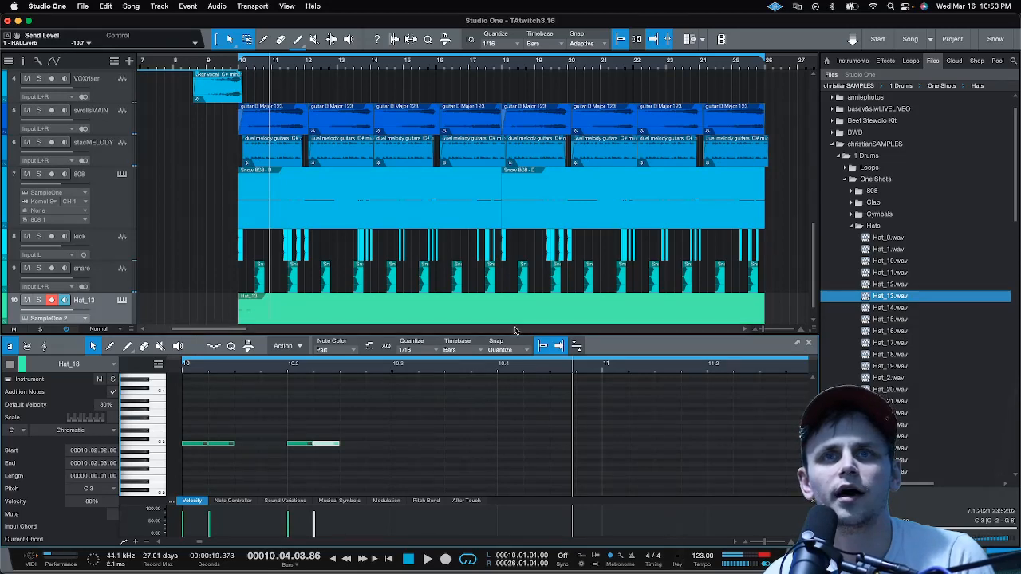
click(435, 350)
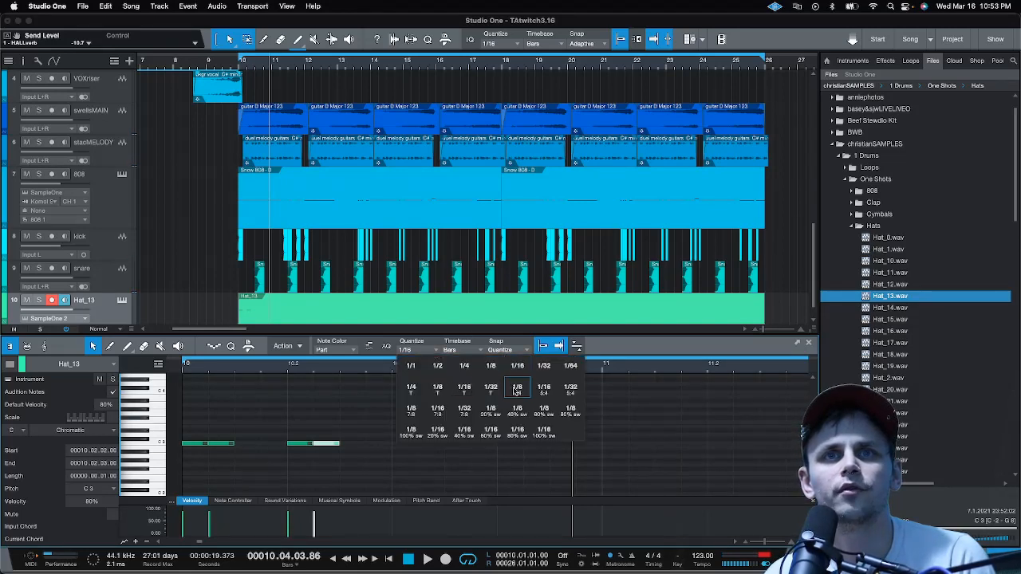
click(490, 390)
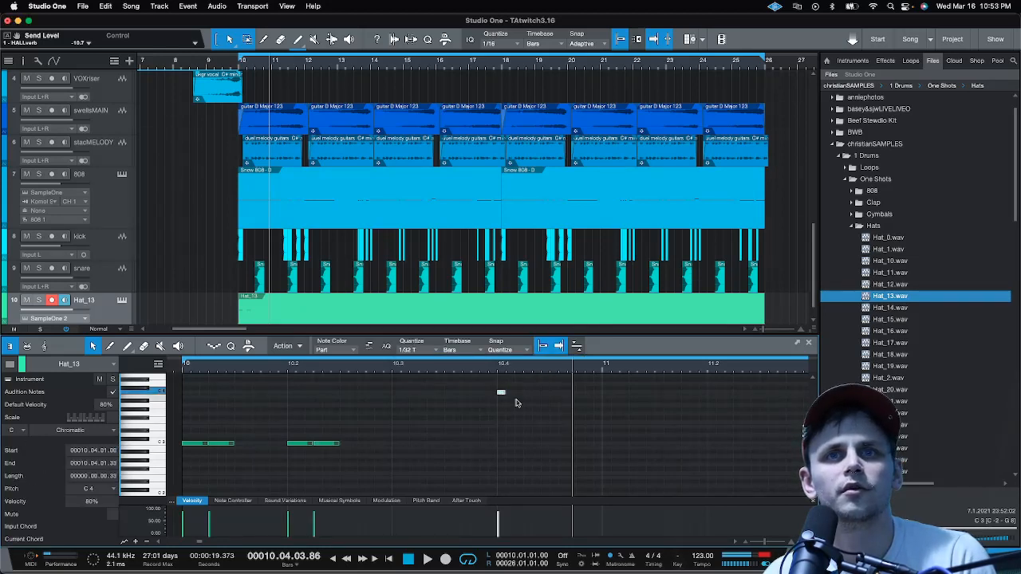
double_click(504, 392)
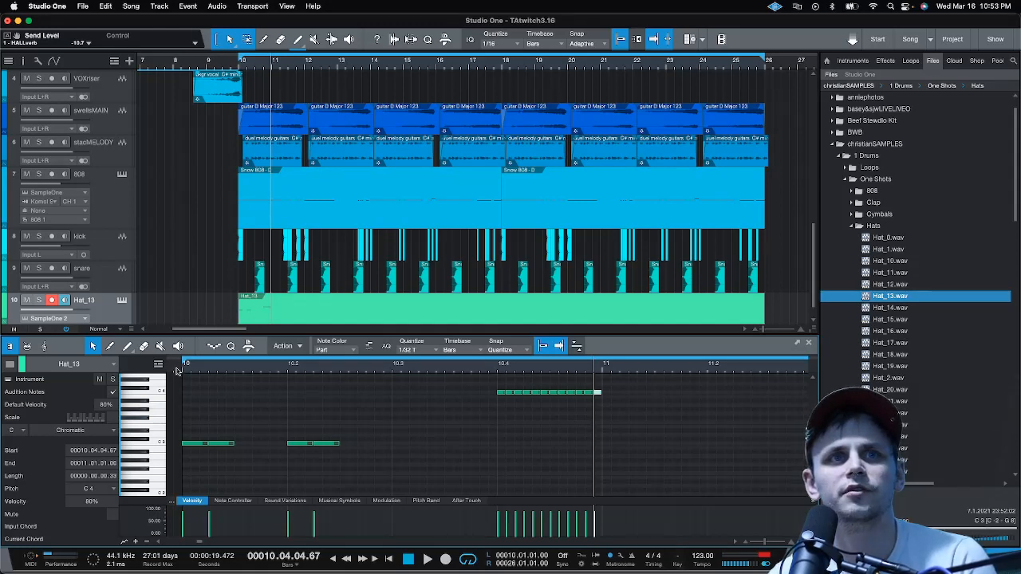
Play back the C4 hat roll and delete its two notes starting at 10.4.3
key(space)
key(space)
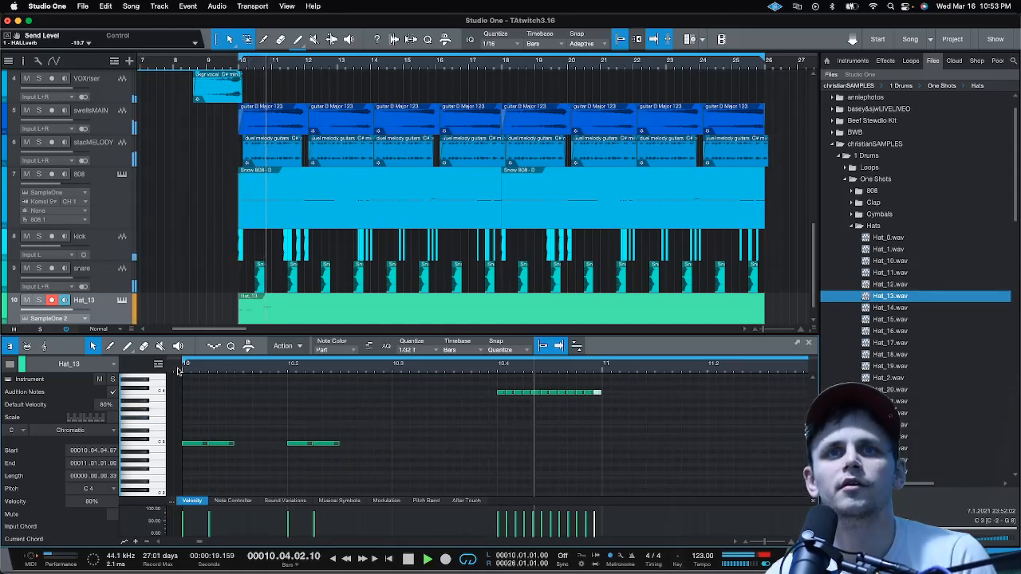
click(624, 407)
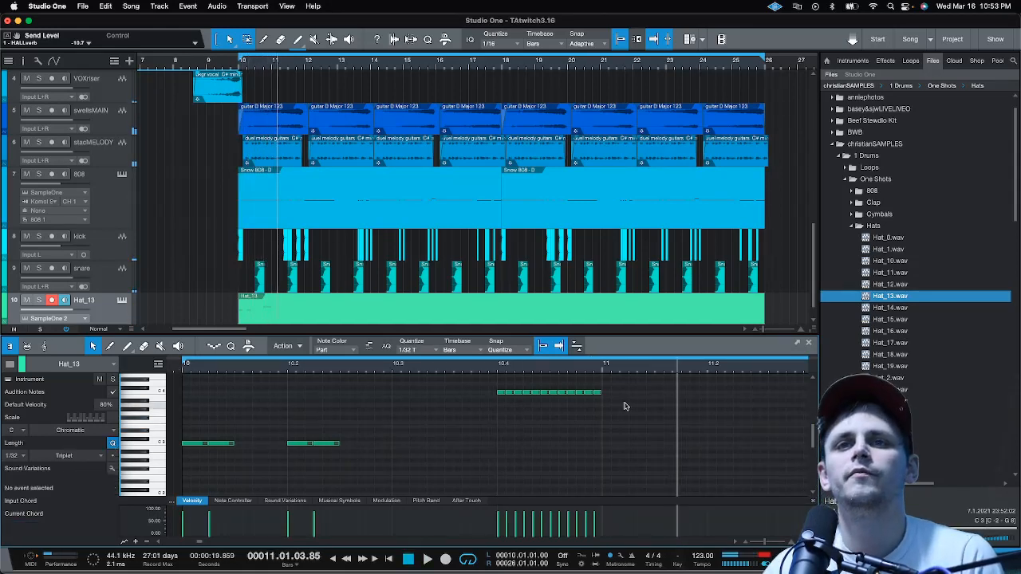
click(551, 394)
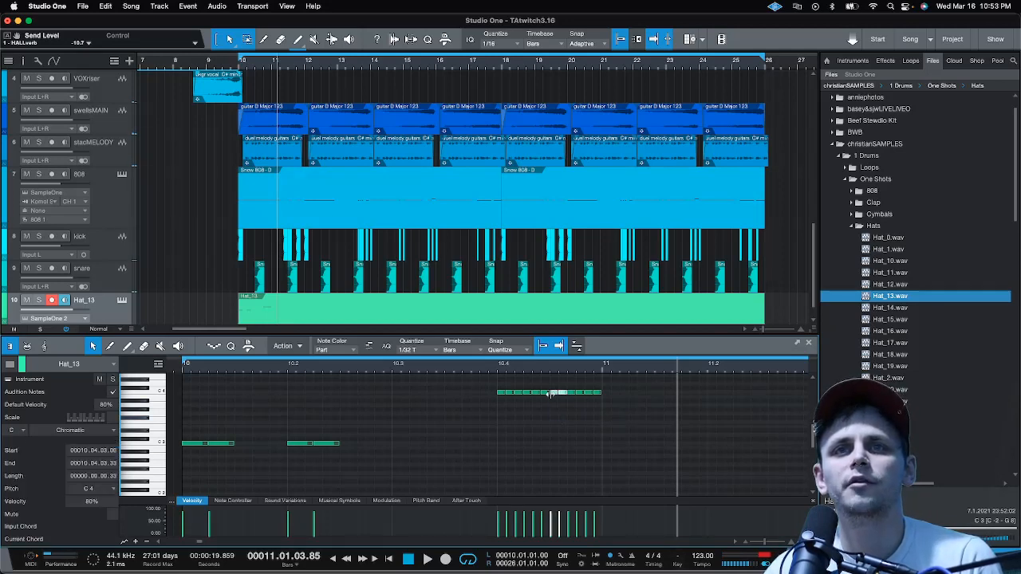
key(Delete)
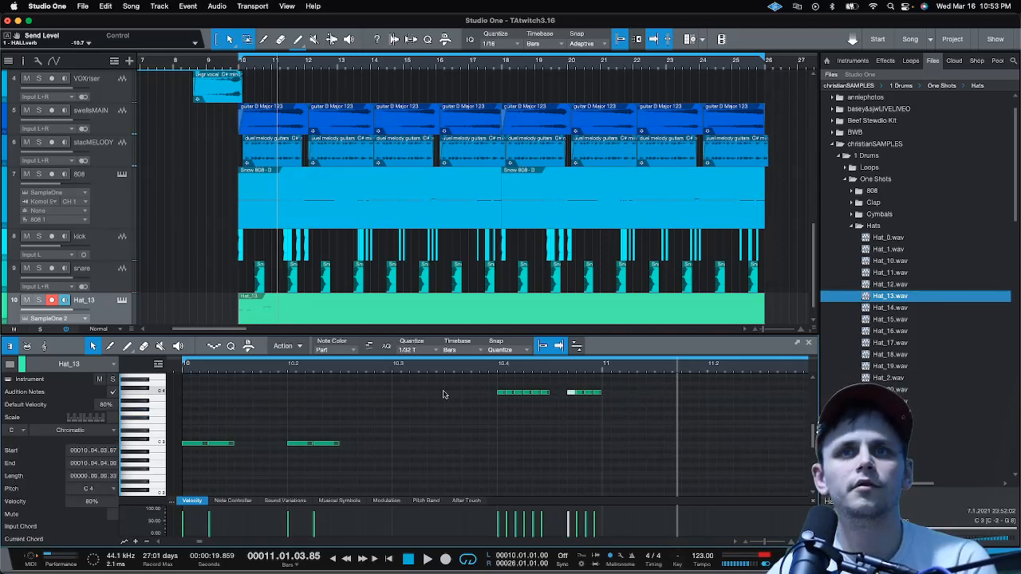
Replay the pattern from bar 10 and delete the C4 notes after the gap in the roll
click(186, 367)
key(space)
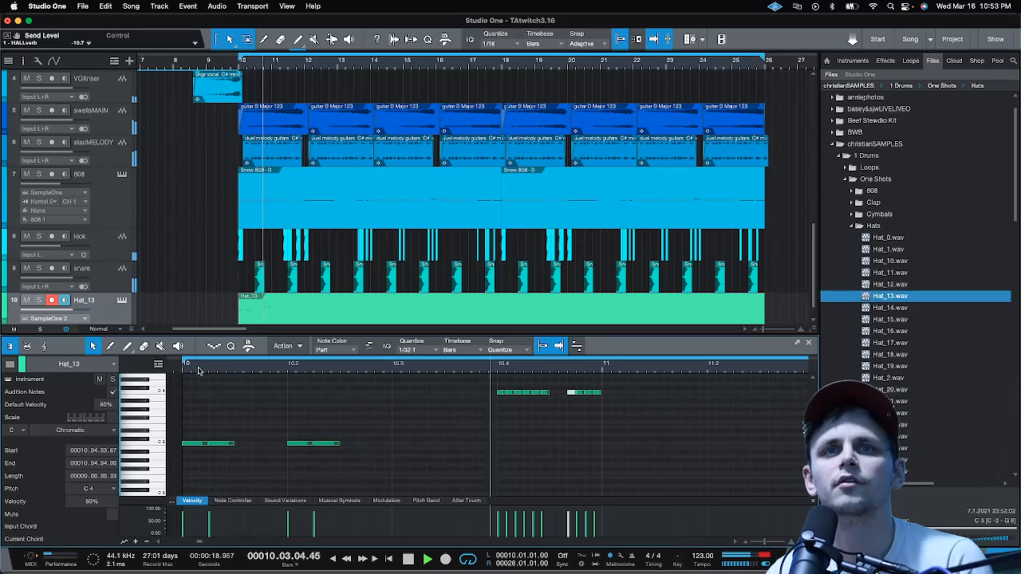
click(556, 403)
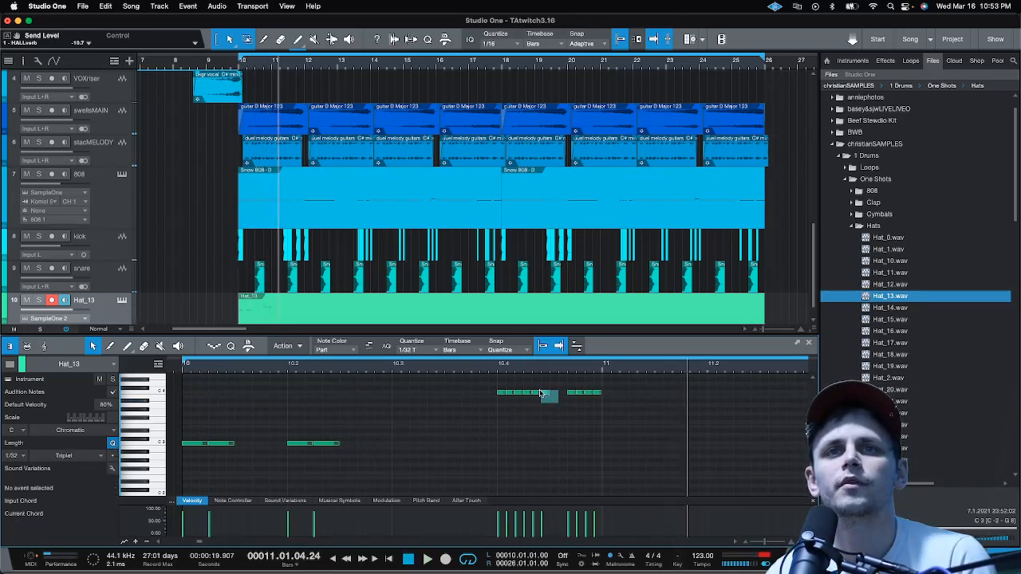
click(582, 392)
key(Delete)
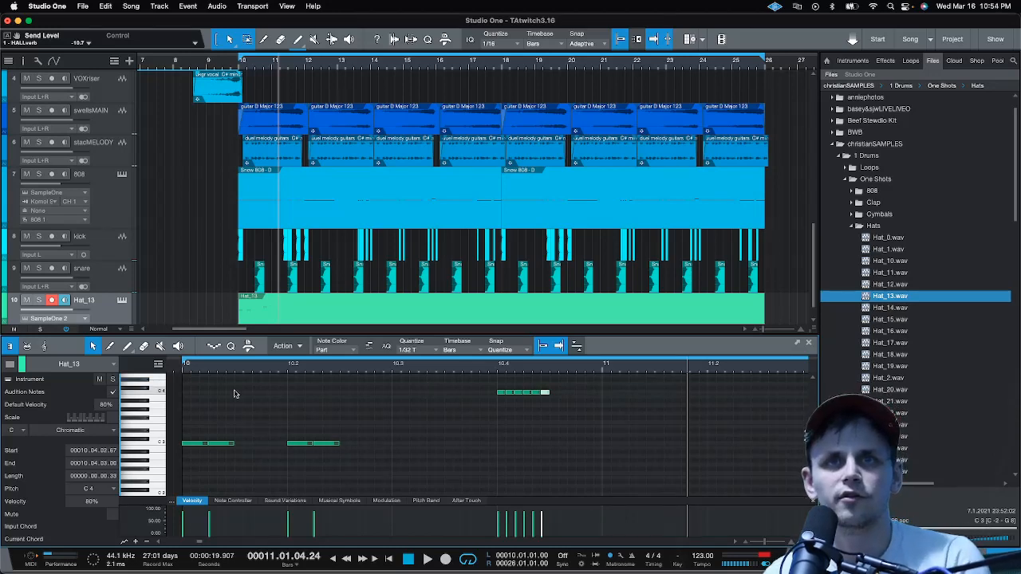
Play back the hat pattern, and add a C 4 note at bar 11 and an A 3 note at 11.01.03.00
key(space)
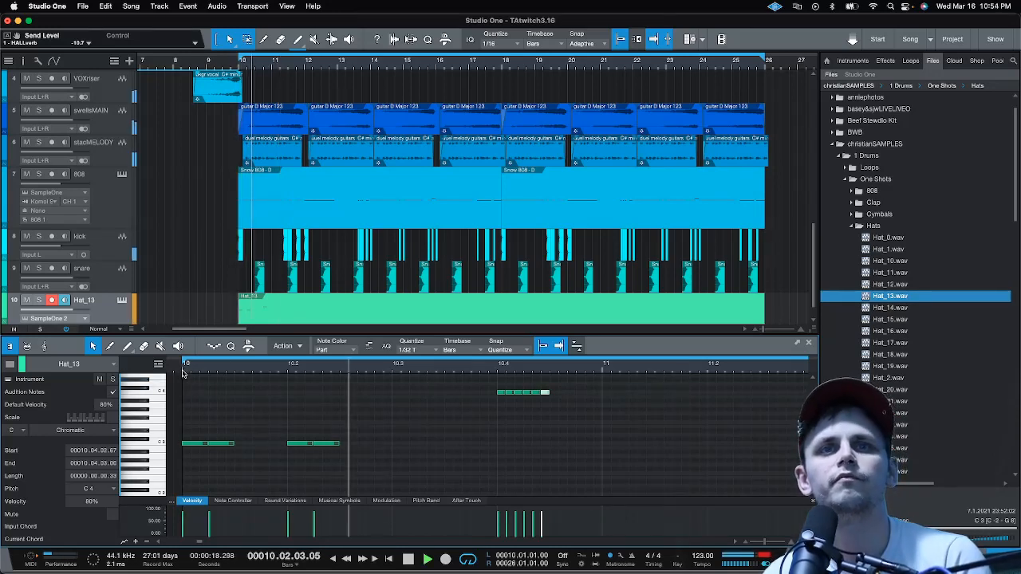
key(space)
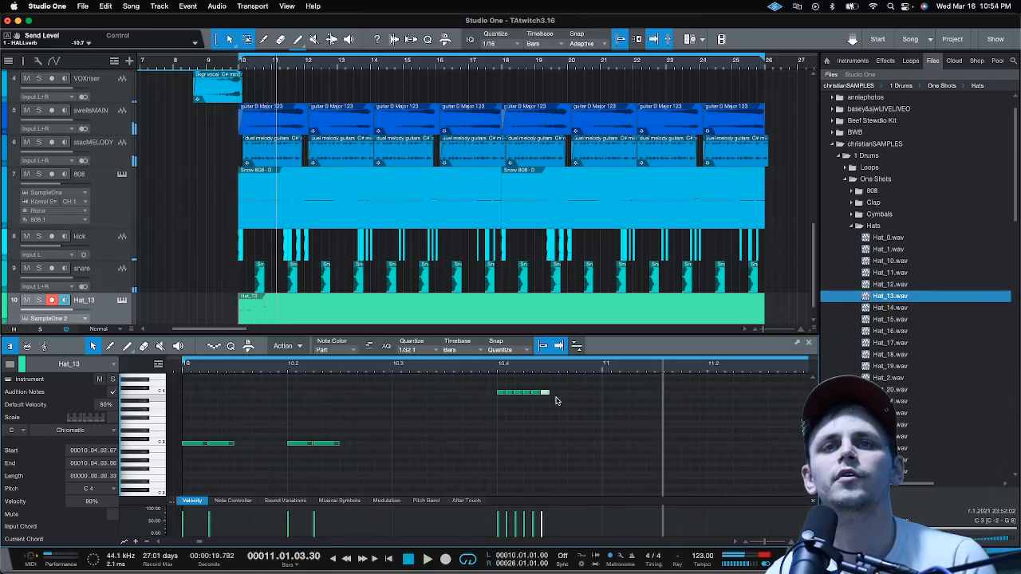
double_click(603, 393)
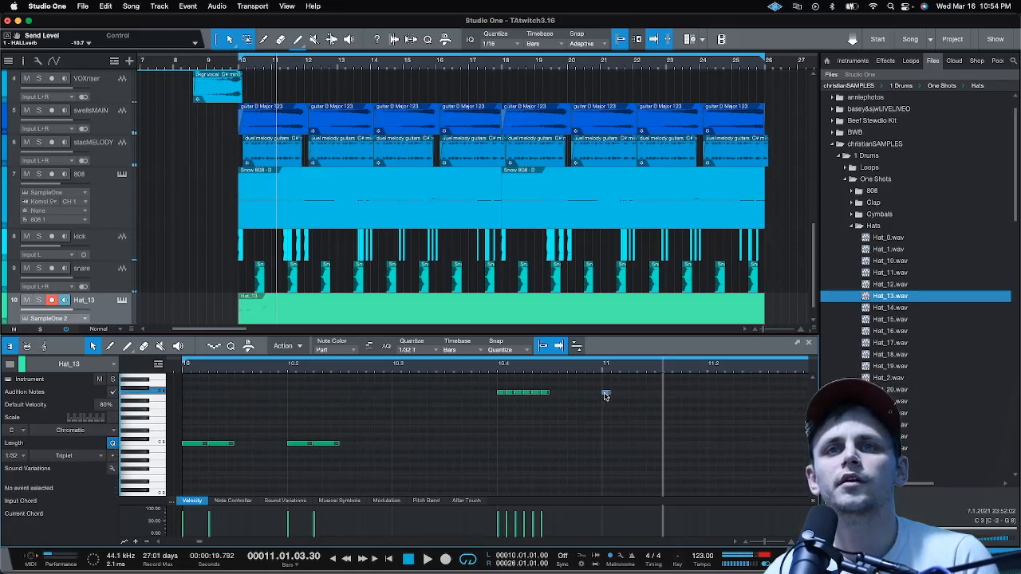
double_click(641, 407)
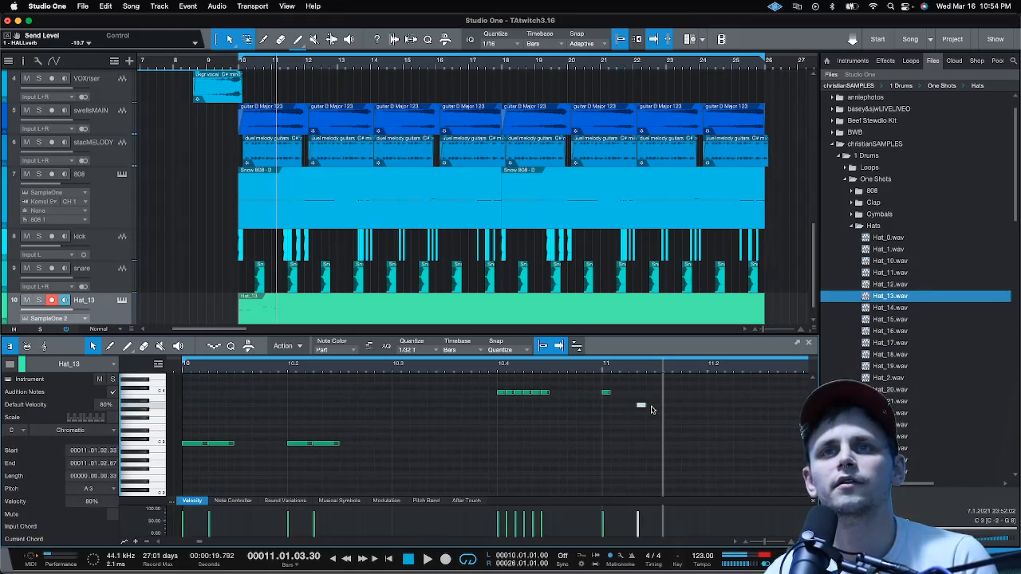
drag(651, 409, 659, 407)
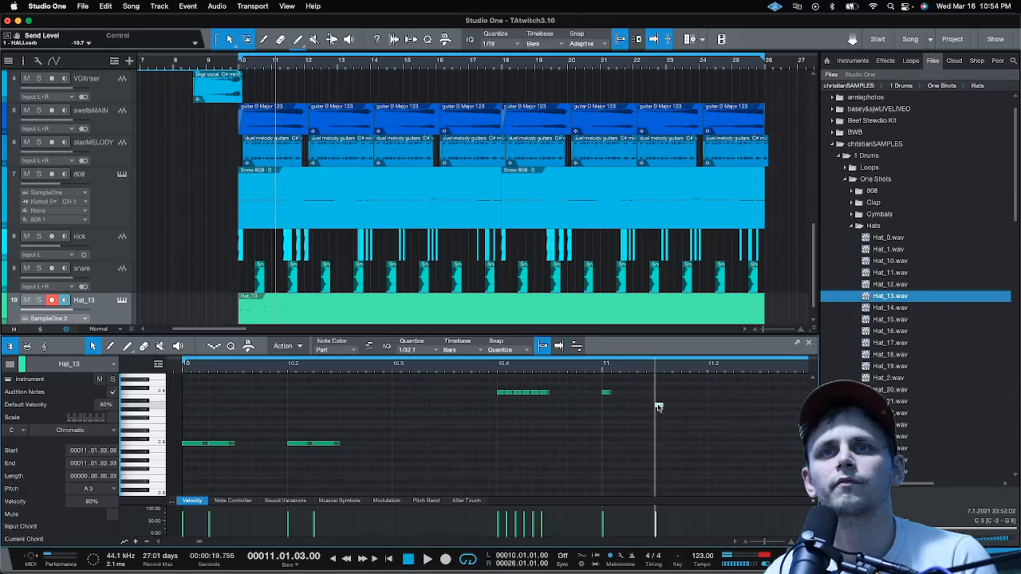
Add two more A 3 hat notes at 11.01.03.67 and 11.01.04.33
click(680, 409)
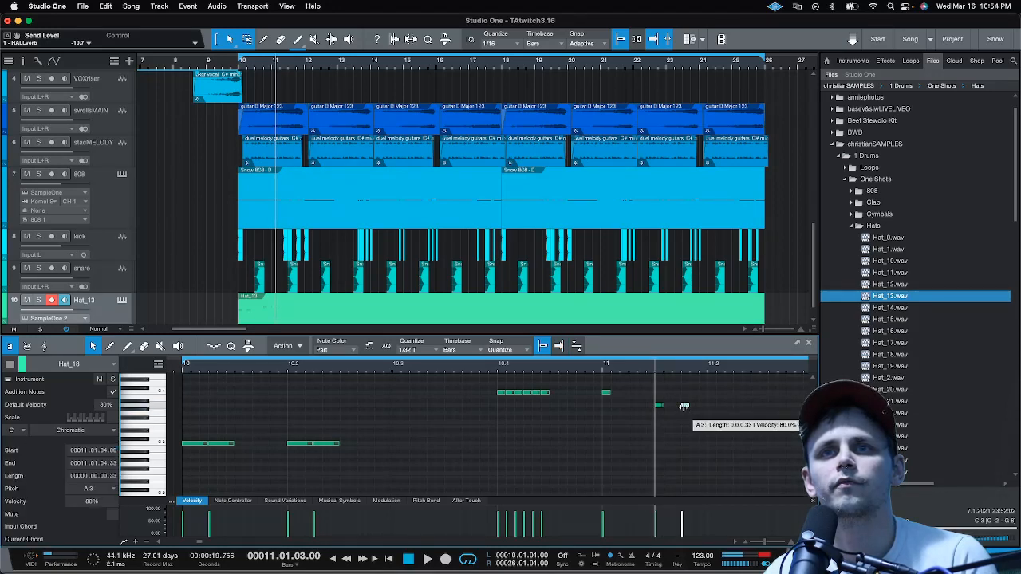
click(684, 406)
click(683, 408)
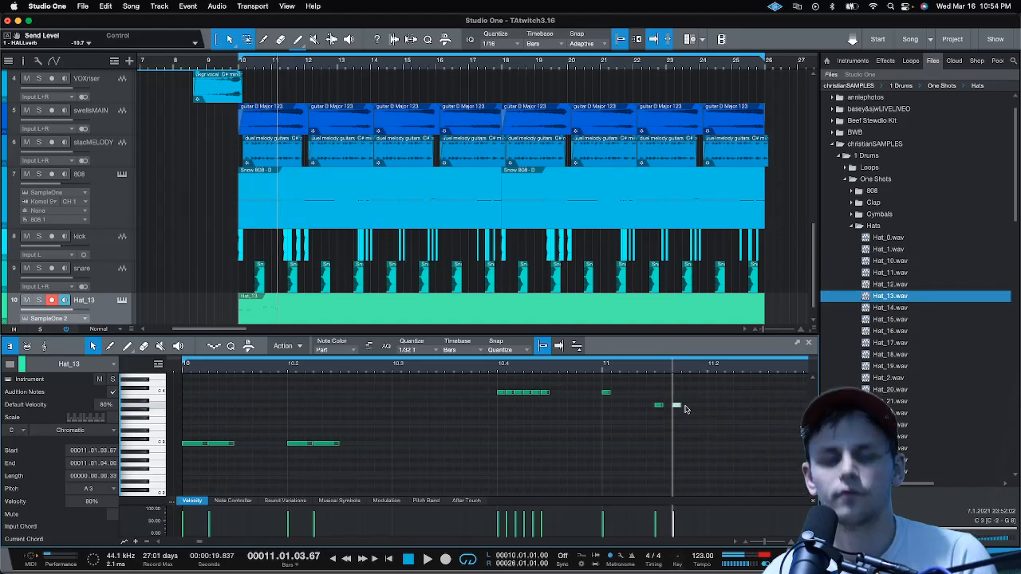
click(684, 408)
drag(686, 409, 695, 407)
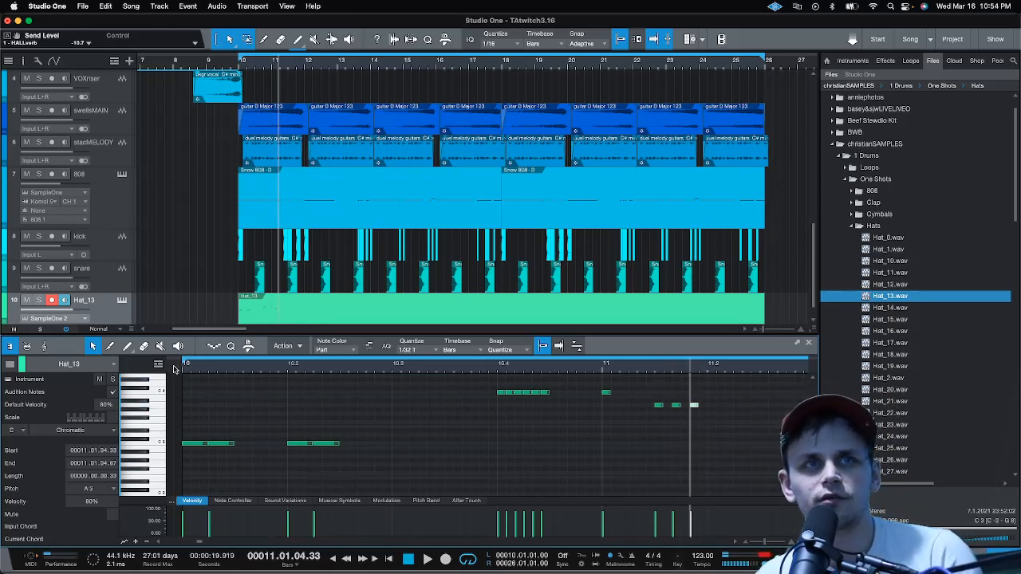
Play back the hat pattern from bar 10 into bar 11 to check the new notes
key(space)
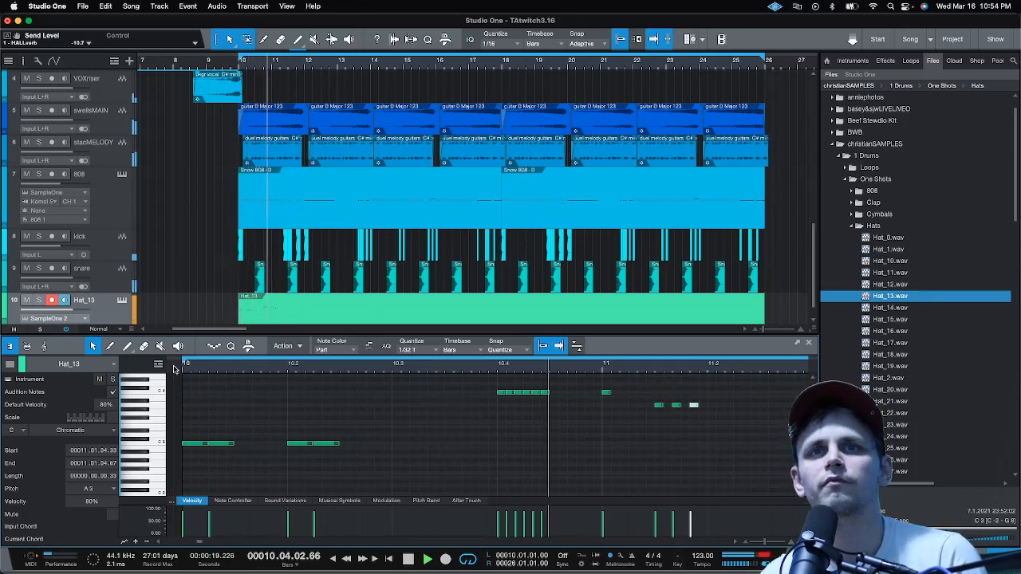
key(space)
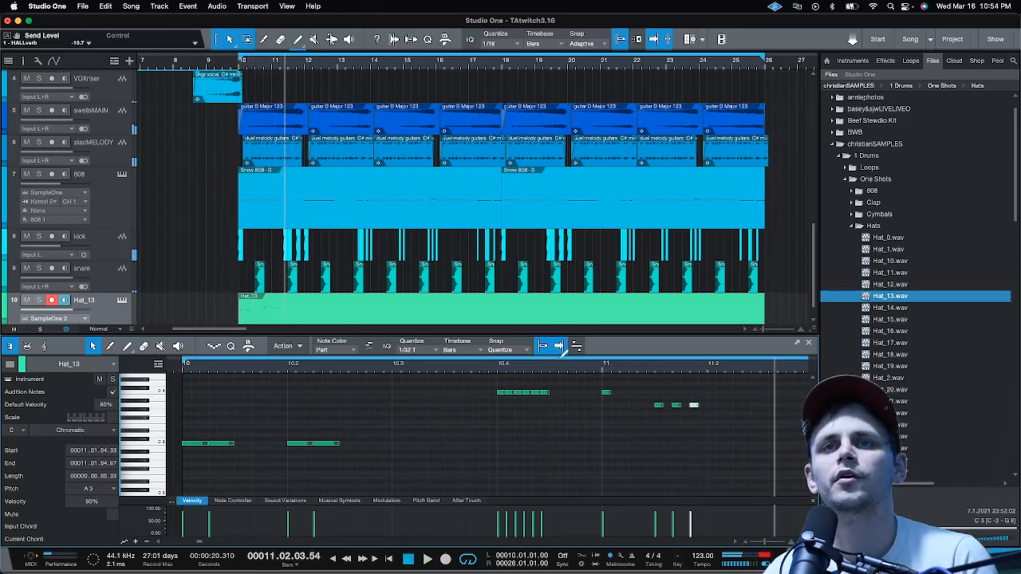
key(space)
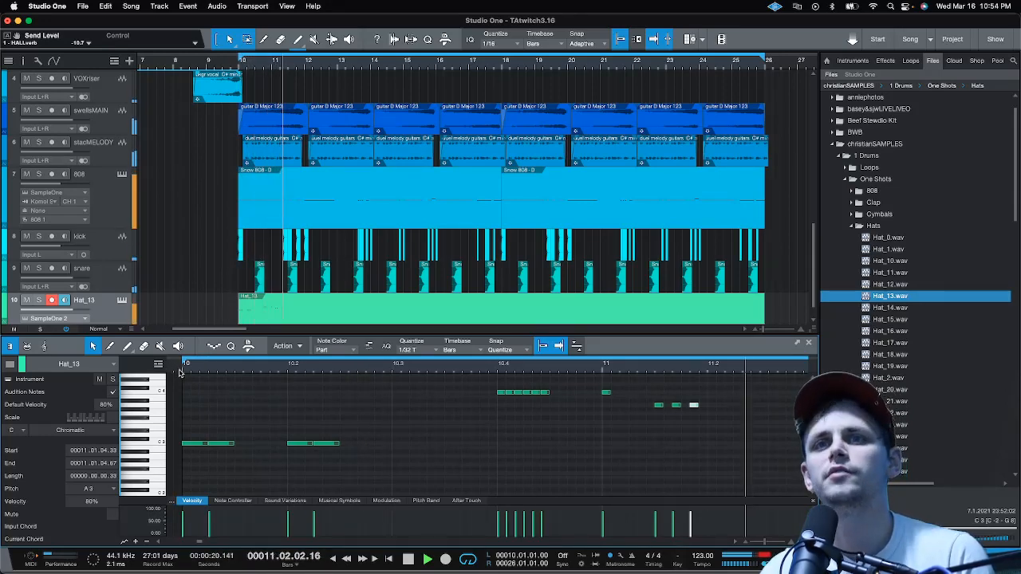
key(space)
Shift the first A 3 note in bar 11 one 1/32 triplet earlier and the other two one triplet later, and listen
key(w)
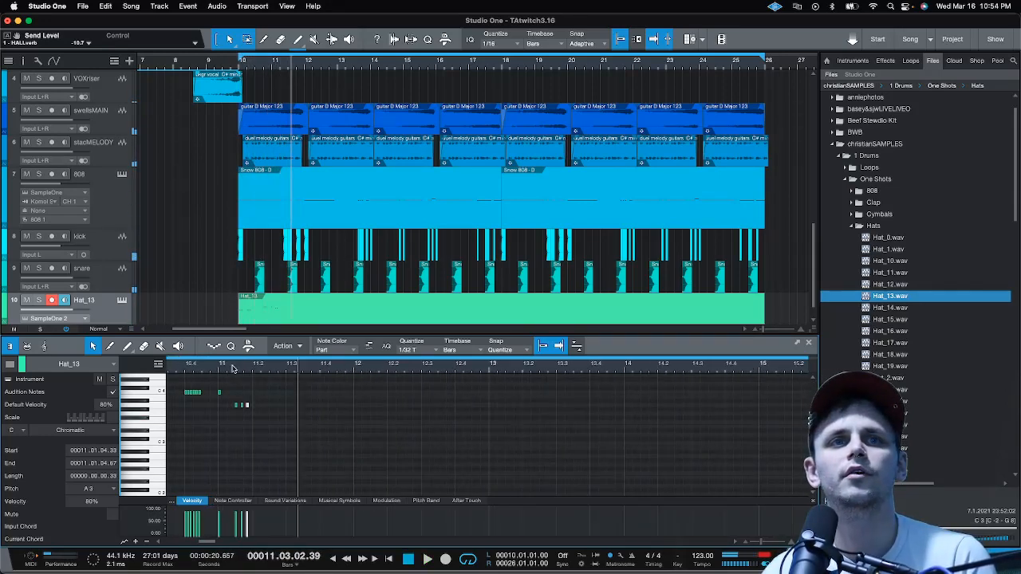
key(e)
key(e)
key(e)
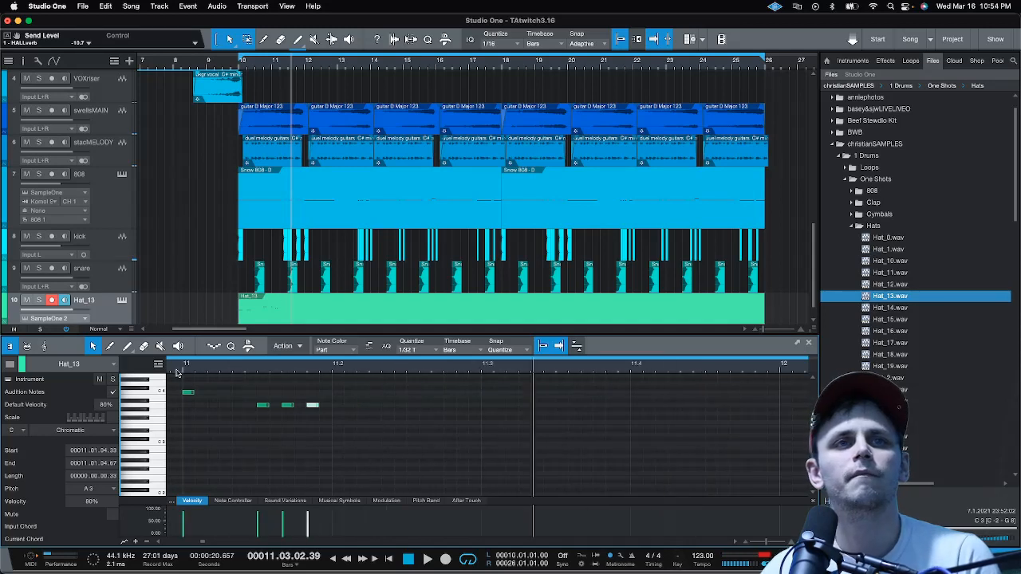
click(177, 371)
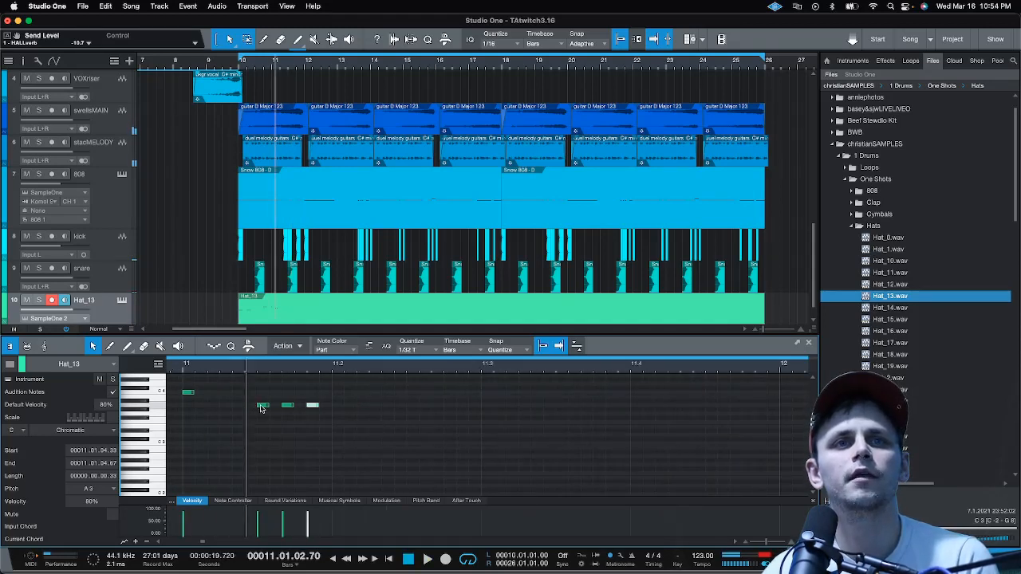
drag(260, 409, 325, 407)
click(182, 369)
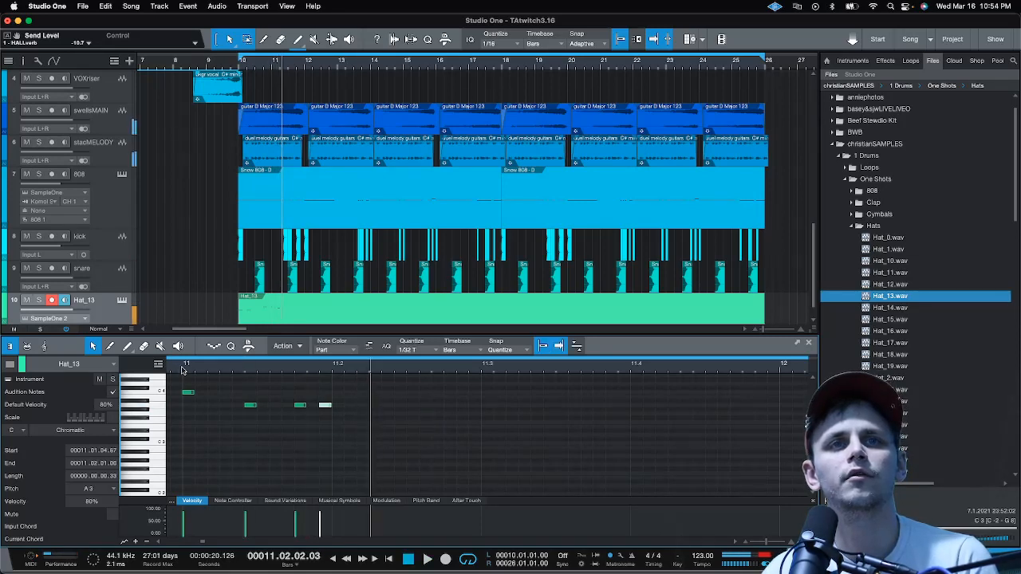
Move the last two A 3 notes to 11.01.03.67 and 11.01.04.33 and play the pattern from bar 10
drag(301, 409, 316, 407)
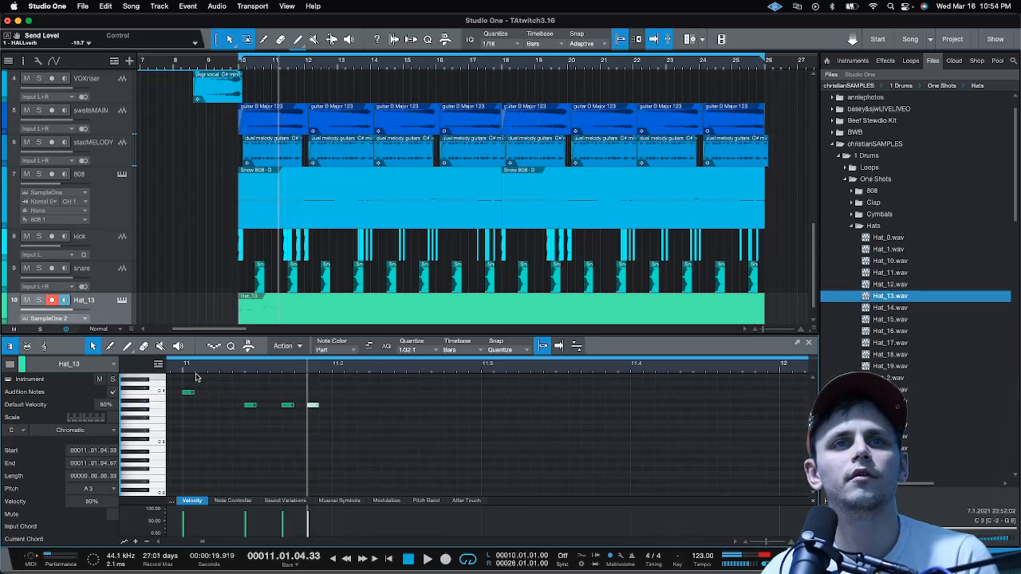
key(space)
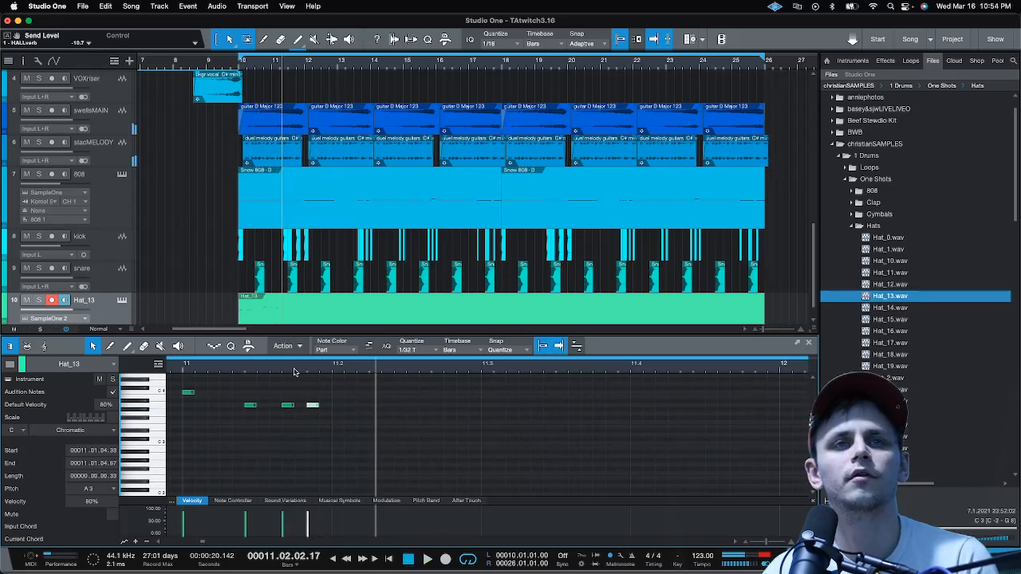
scroll(325, 371, down, 2)
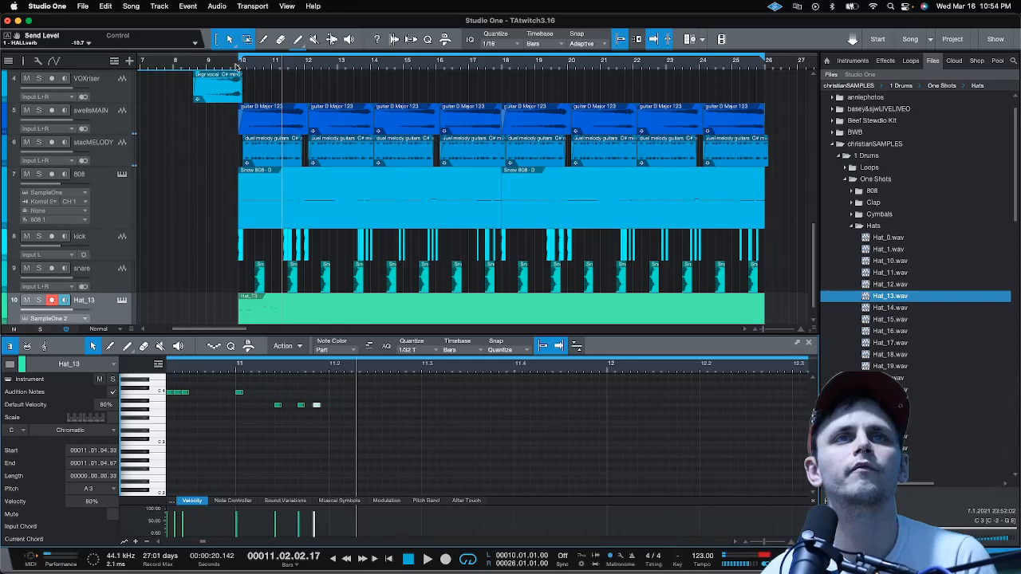
key(space)
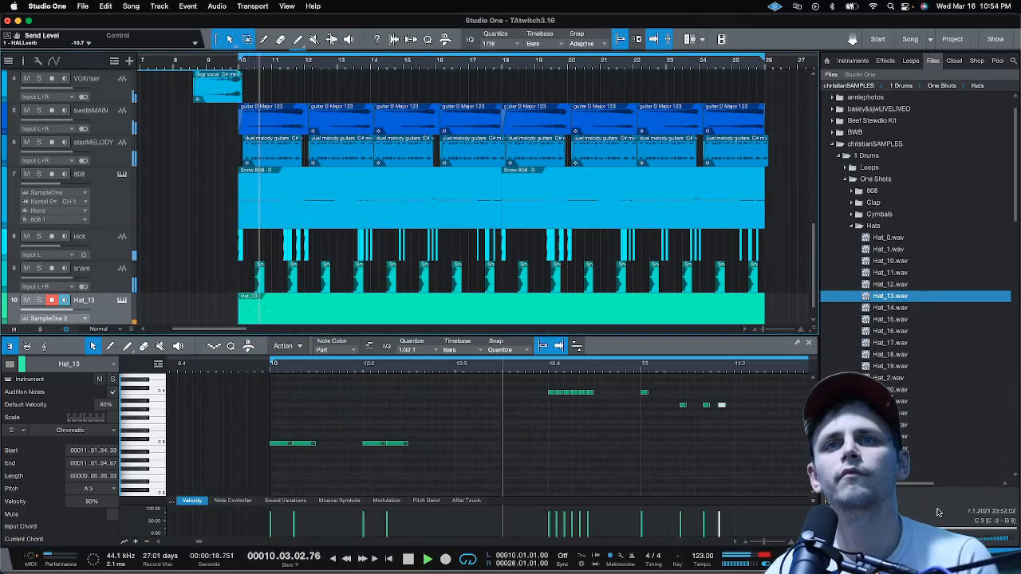
key(space)
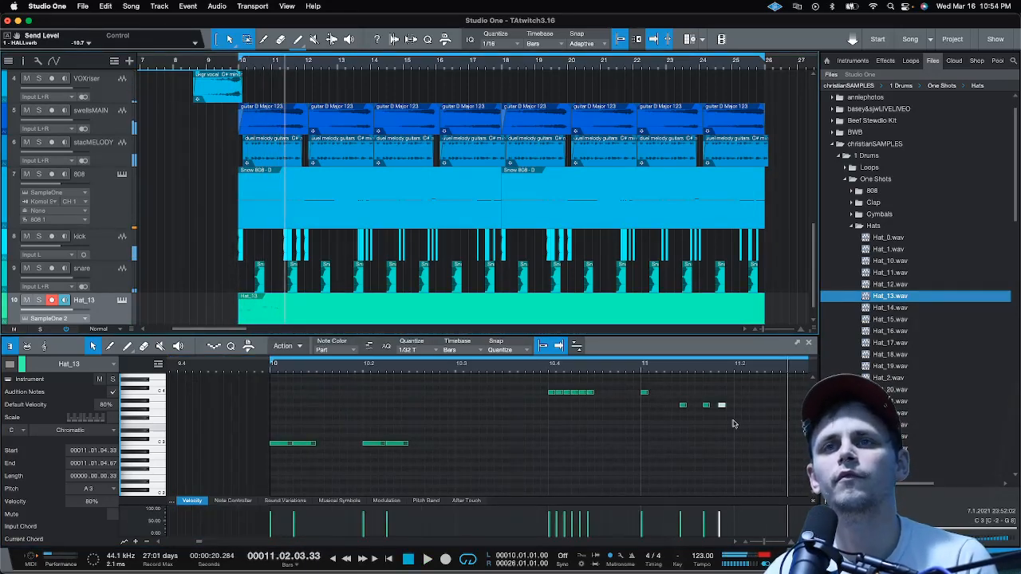
Add an A 3 hat note at 11.02.01.00 and delete the one at 11.01.03.67
click(735, 408)
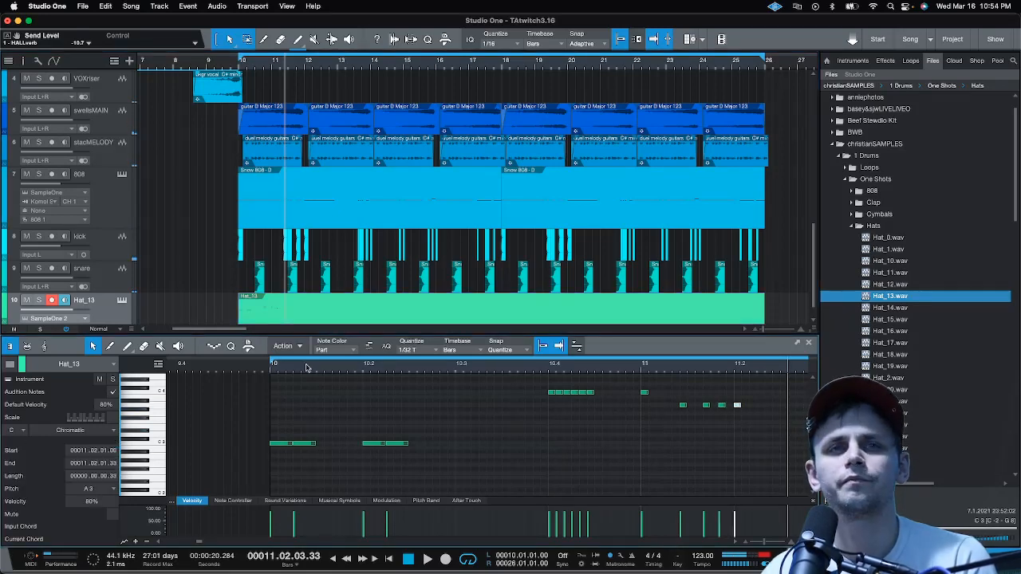
key(space)
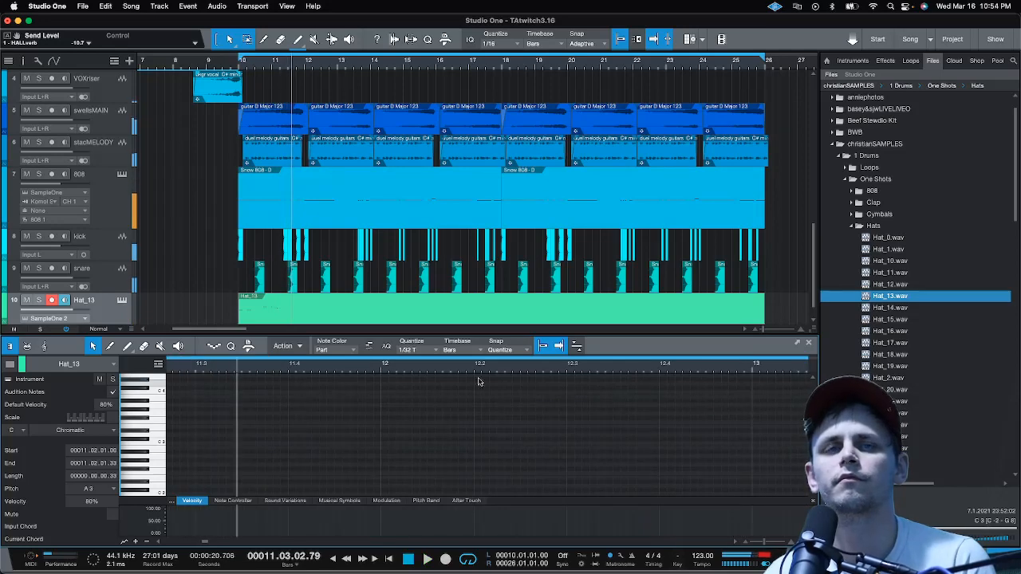
scroll(497, 367, down, 5)
scroll(496, 366, up, 5)
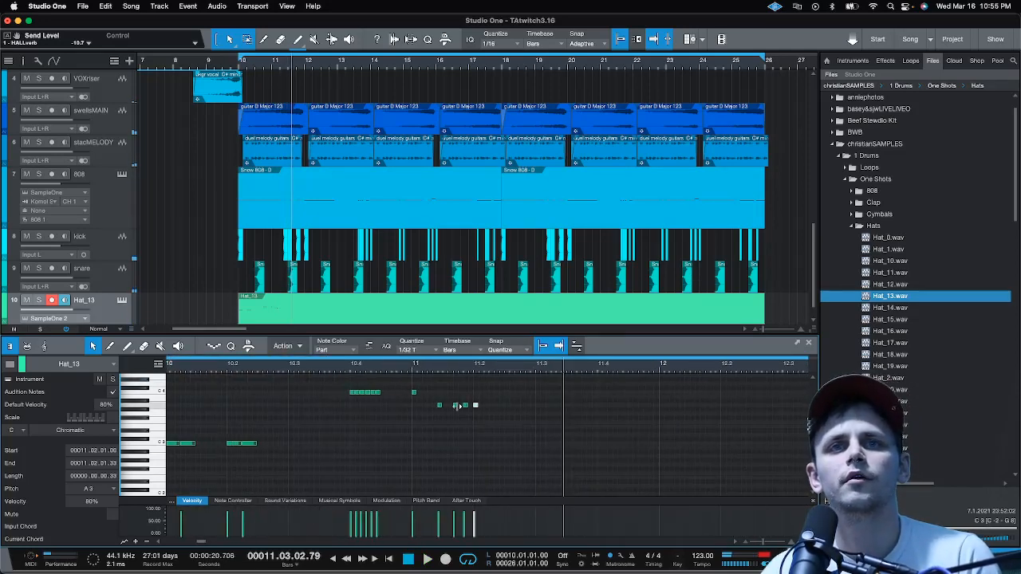
click(456, 405)
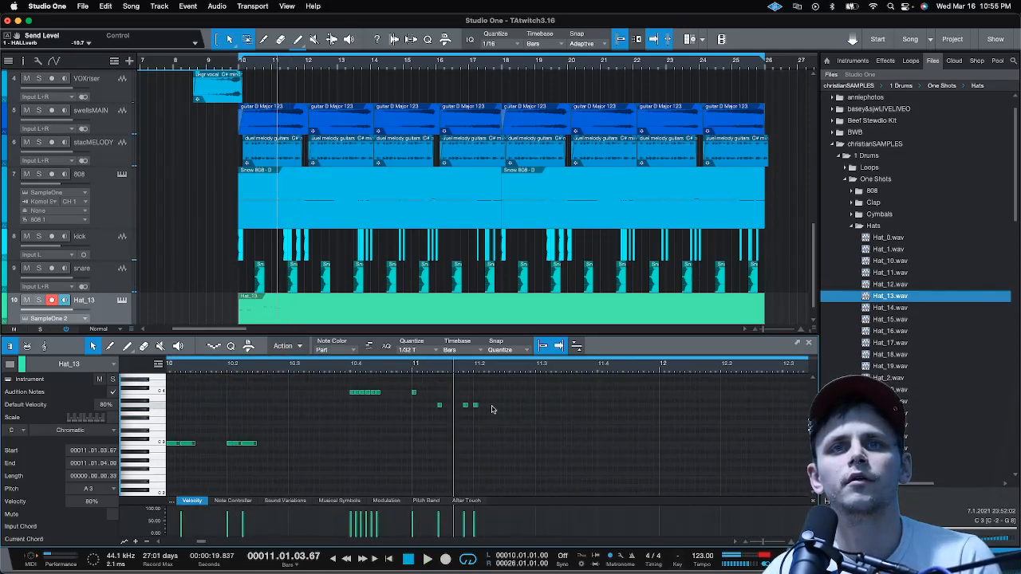
Add an F# 3 hat note at 11.02.02.67 and lower the note at 11.02.01.00 to G 3
click(501, 410)
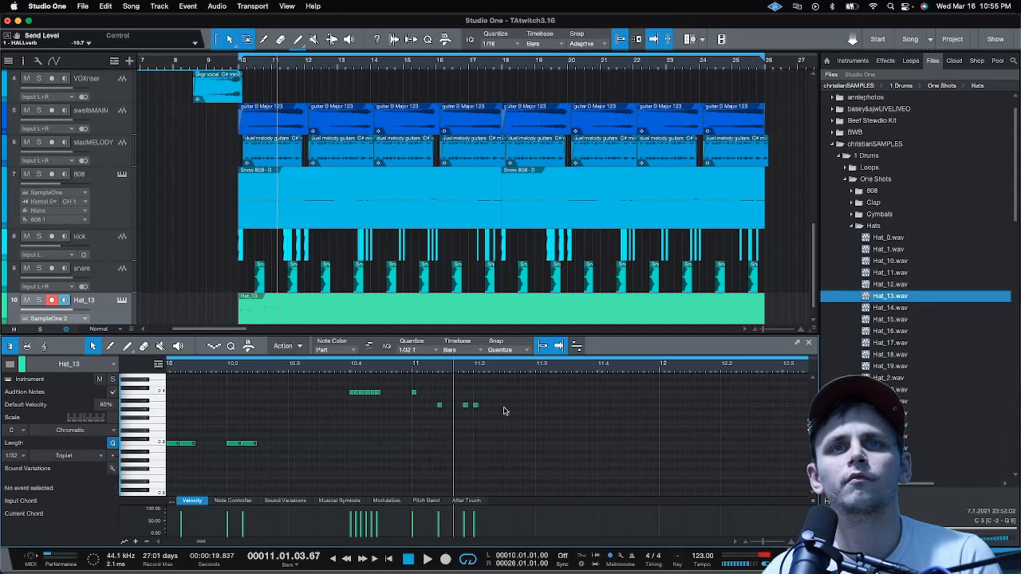
double_click(504, 410)
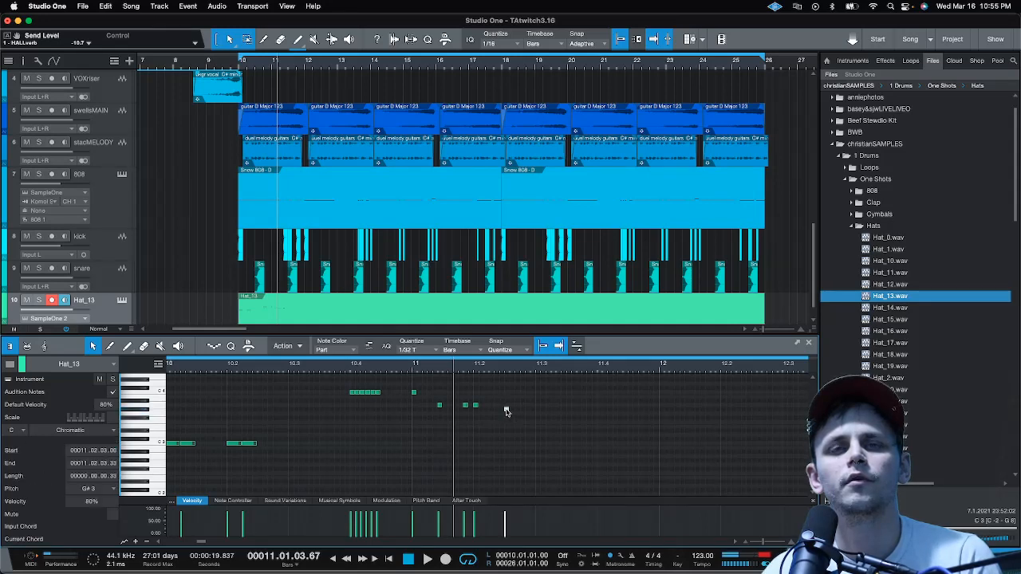
drag(506, 412, 500, 415)
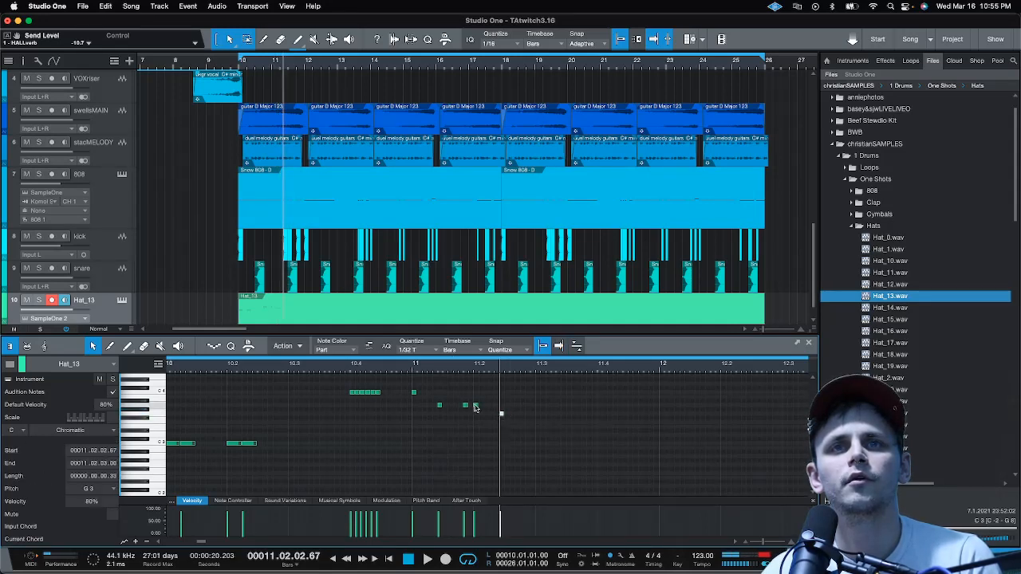
double_click(474, 408)
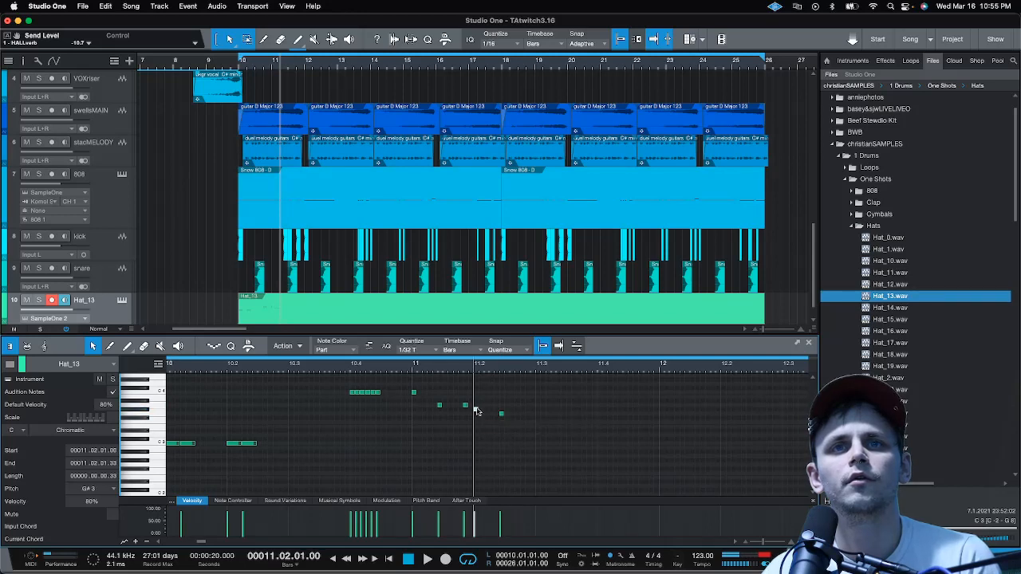
drag(476, 412, 501, 420)
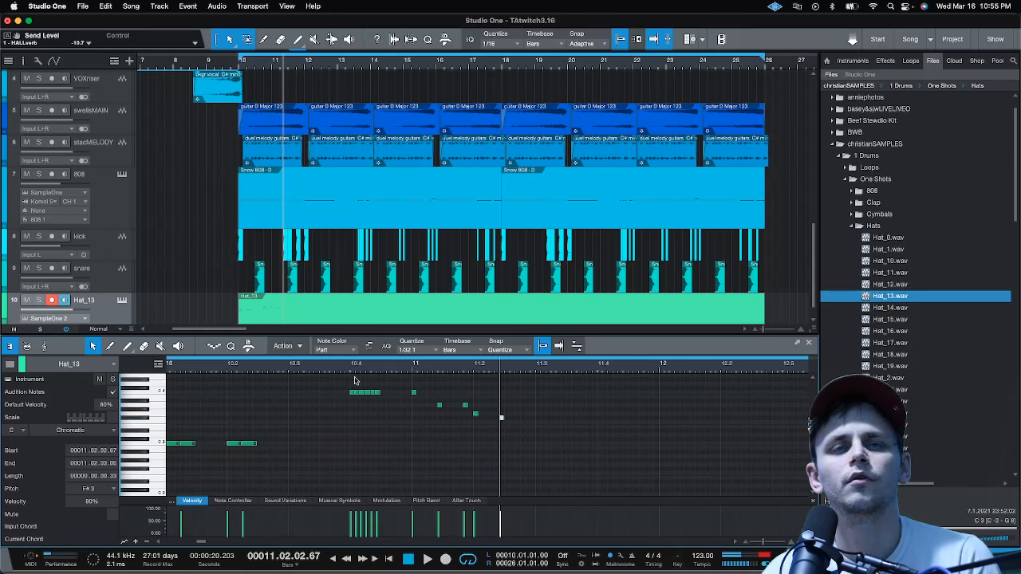
Play back the descending hat notes from just after beat 10.3
click(308, 365)
key(space)
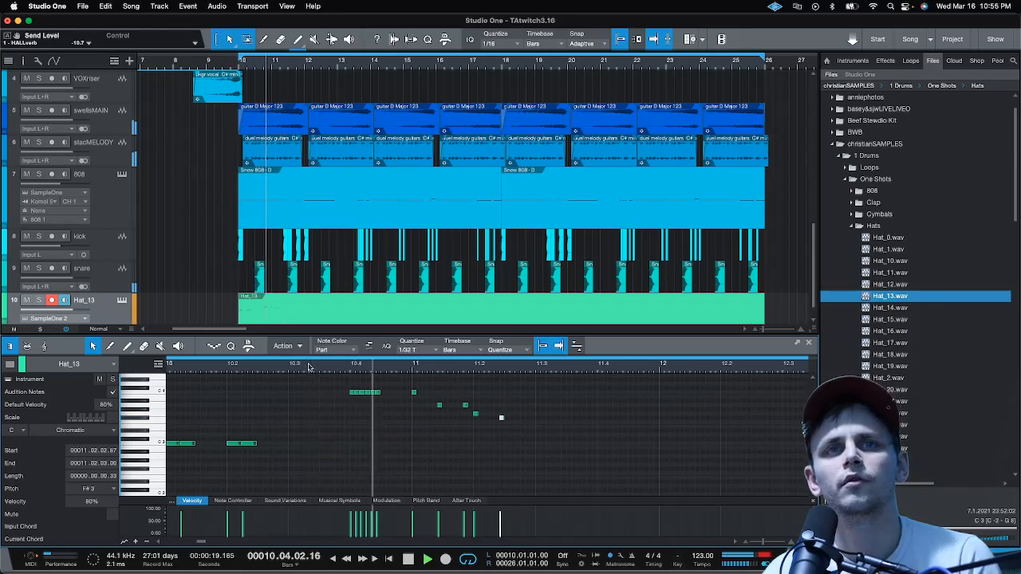
key(space)
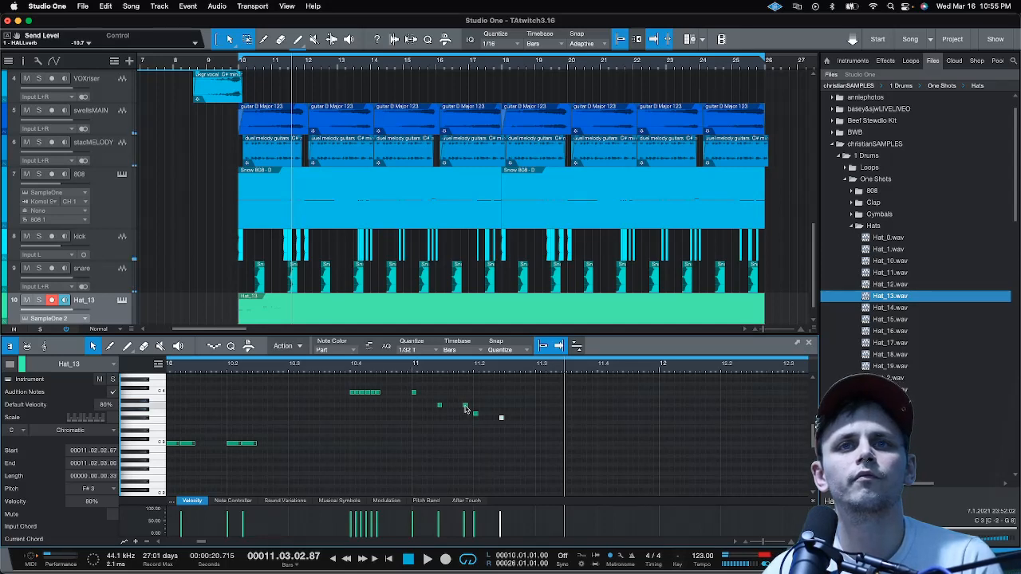
Move the second A 3 note in bar 11 to 11.01.04.00 and play the pattern from bar 10
drag(466, 409, 460, 408)
double_click(391, 374)
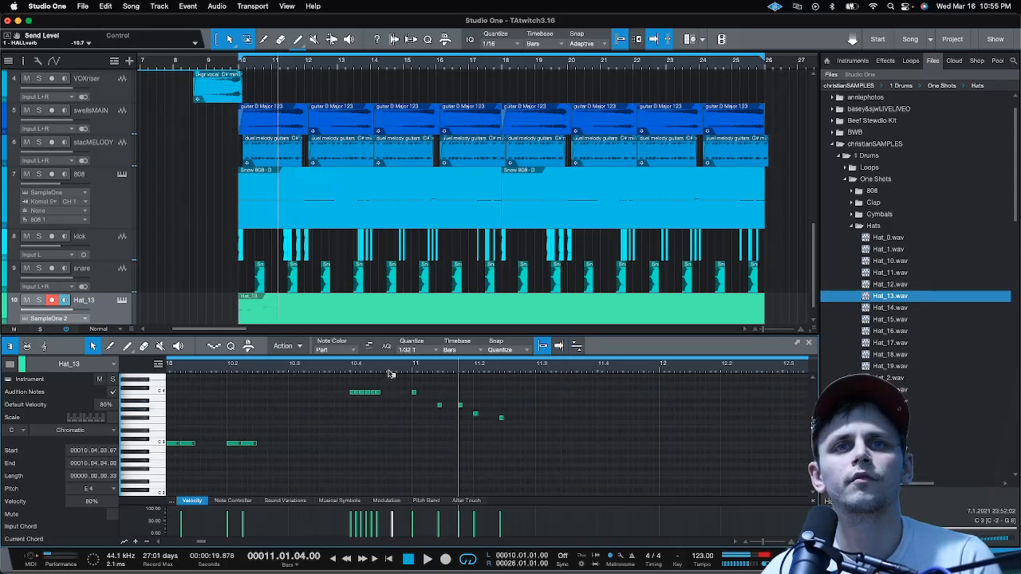
key(space)
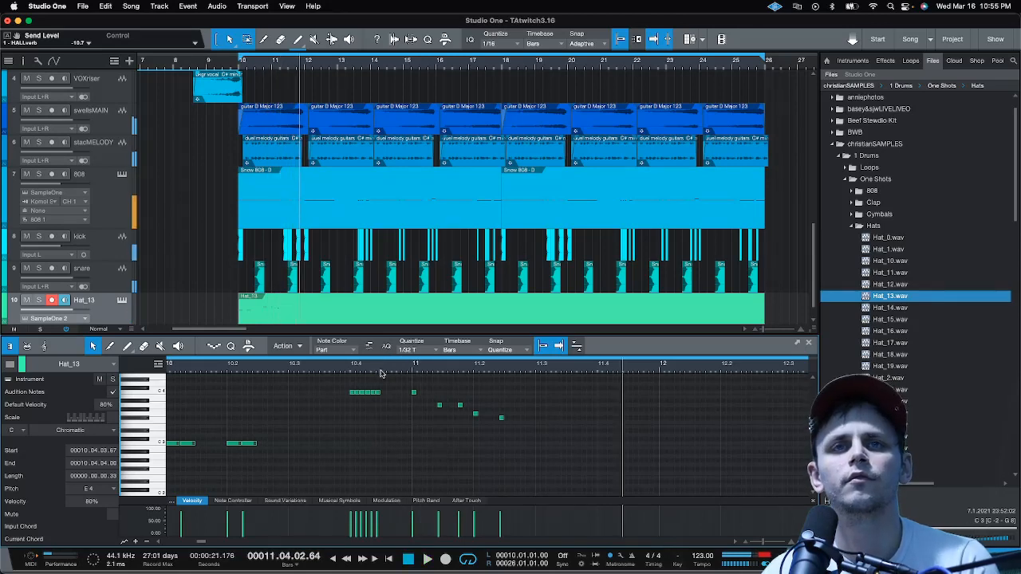
click(257, 368)
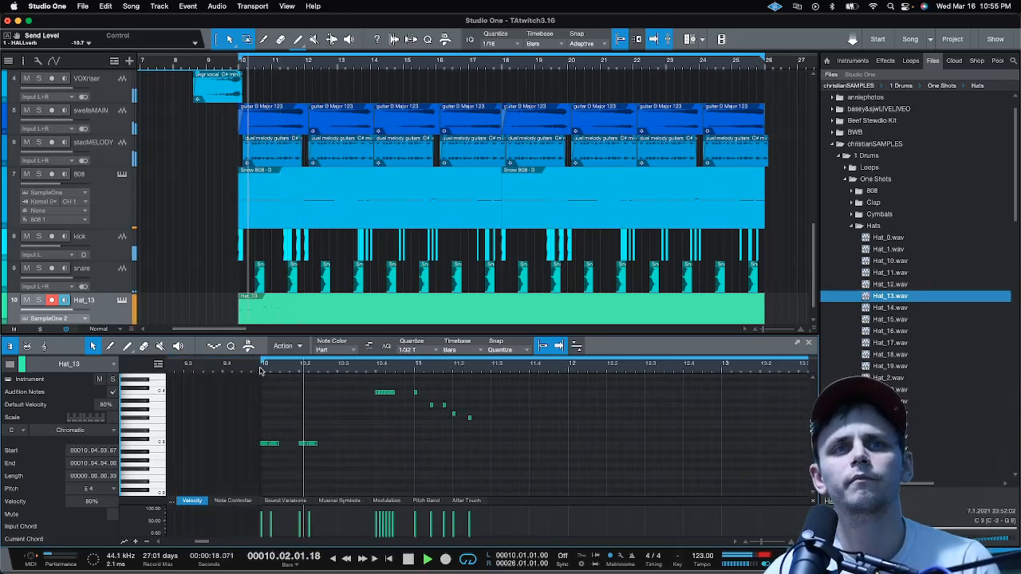
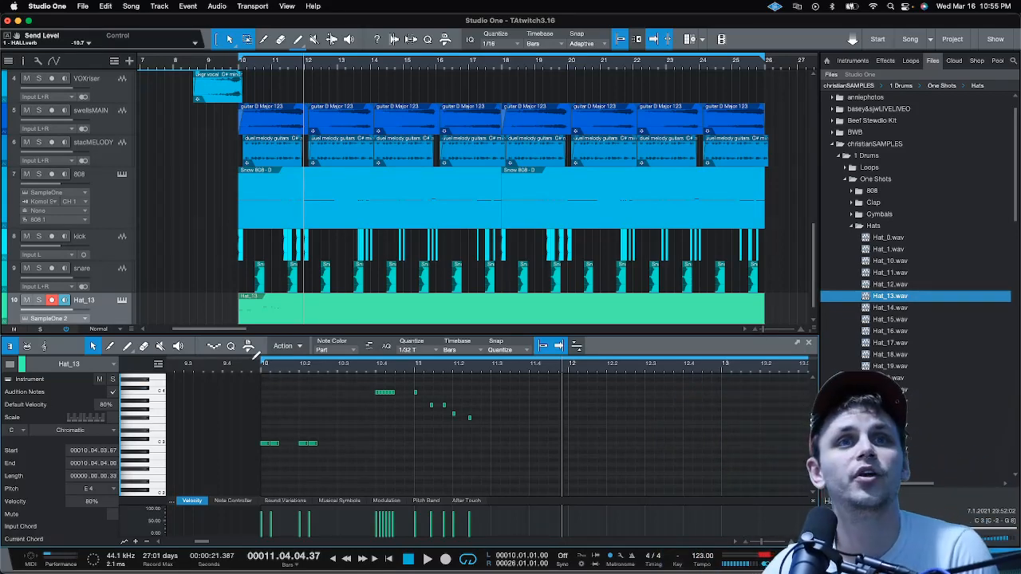
Play back the hat pattern and add an F 3 hat note at 11.03.01.33
key(space)
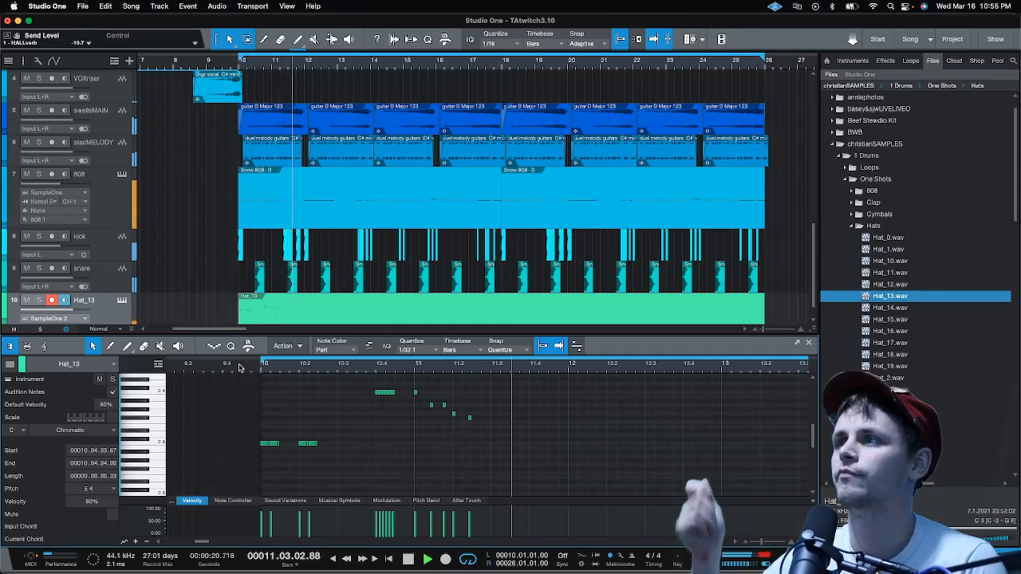
key(space)
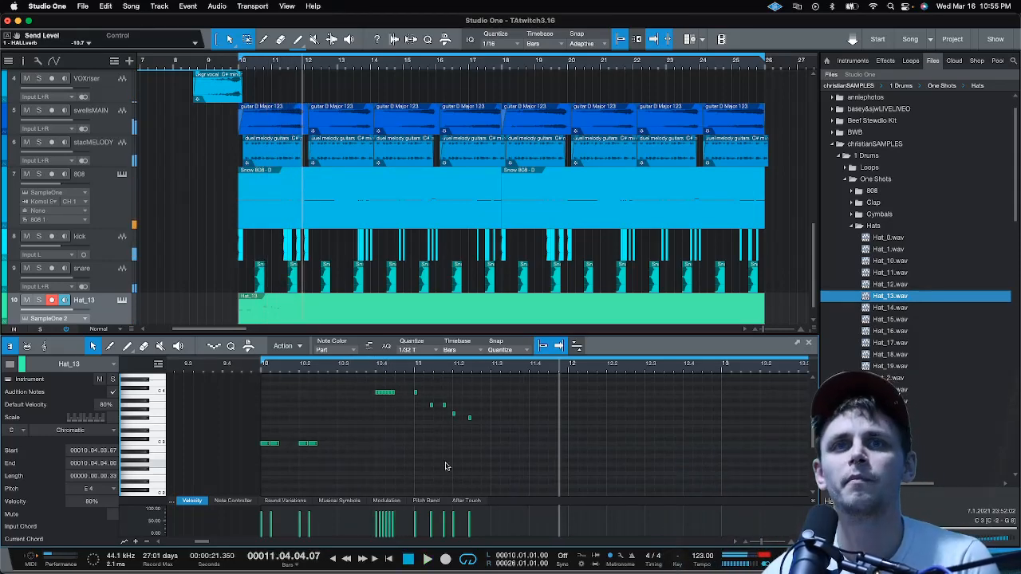
click(494, 424)
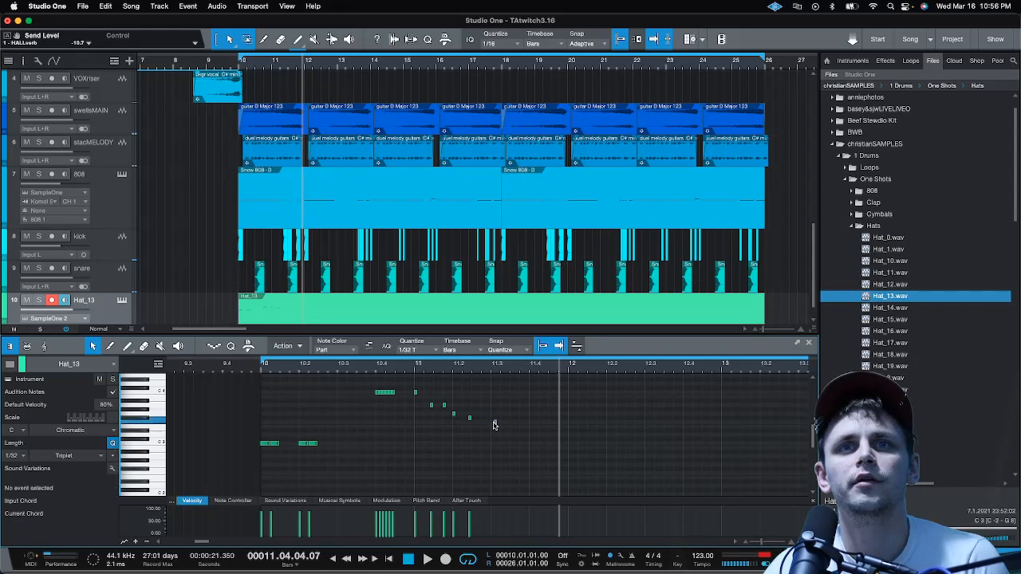
With quantize at 1/16, move the F 3 note to 11.03.01.00 and add G 3 notes at 11.03.02.00, 11.03.03.00 and 11.03.04.00
click(429, 351)
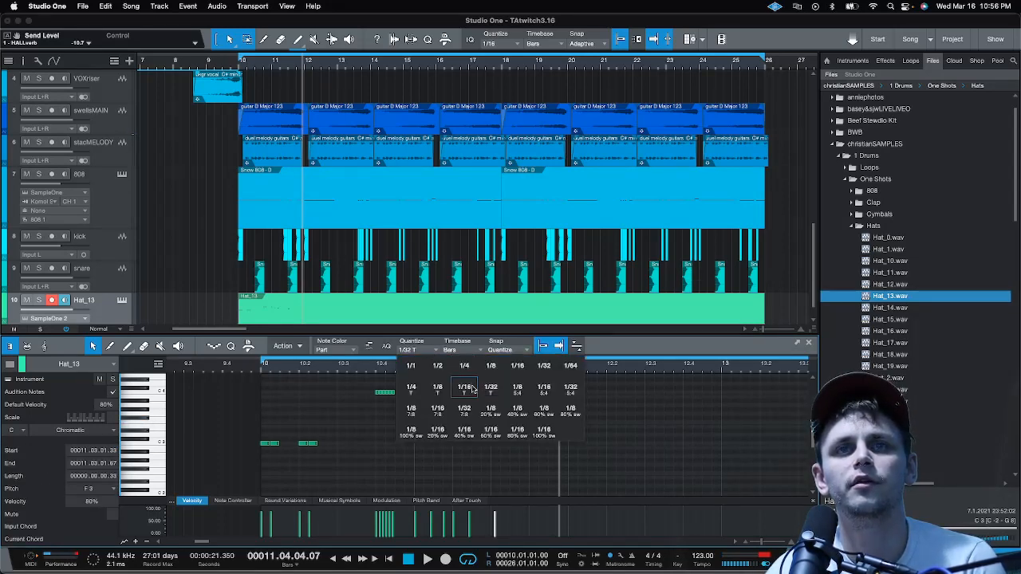
click(517, 366)
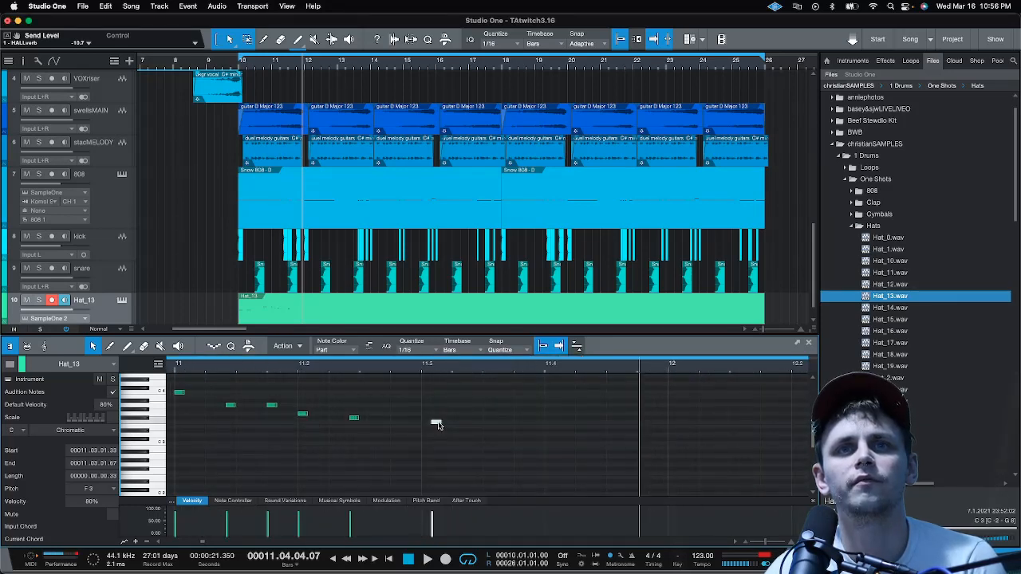
mouse_move(437, 424)
mouse_down()
mouse_move(427, 424)
mouse_move(543, 414)
mouse_up()
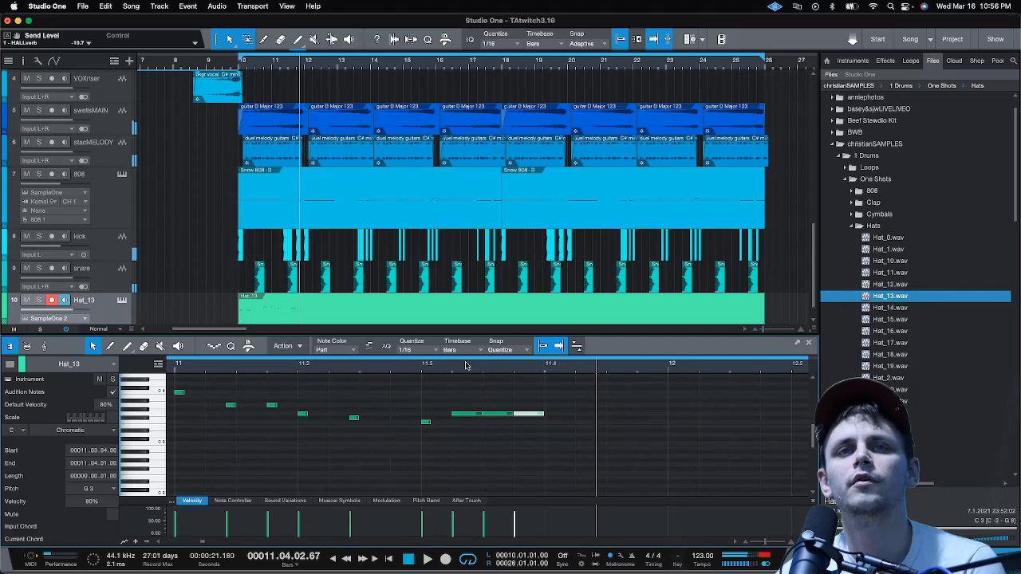
Play back the hat pattern through the new G 3 notes in bar 11
scroll(468, 366, down, 3)
key(KP_1)
key(space)
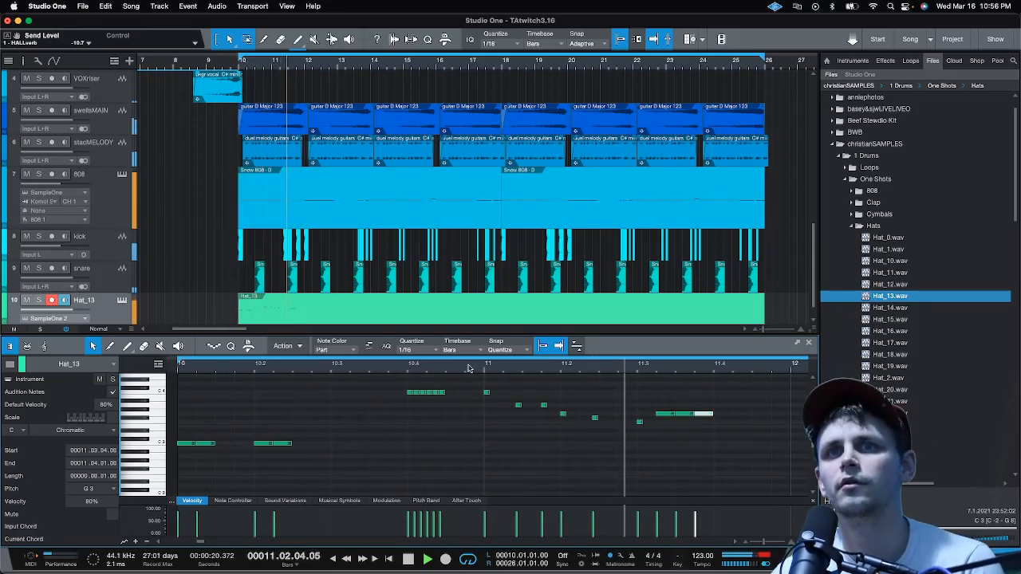
Add C 3 hat notes at 11.04.01.00 and 12.01.01.00, and play the pattern from bar 10
click(721, 414)
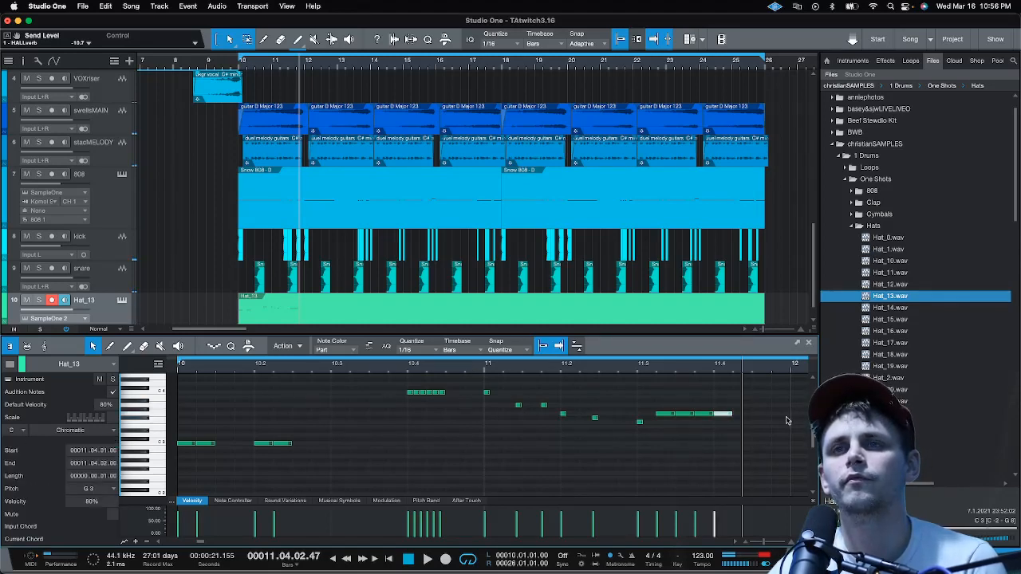
drag(725, 418, 726, 423)
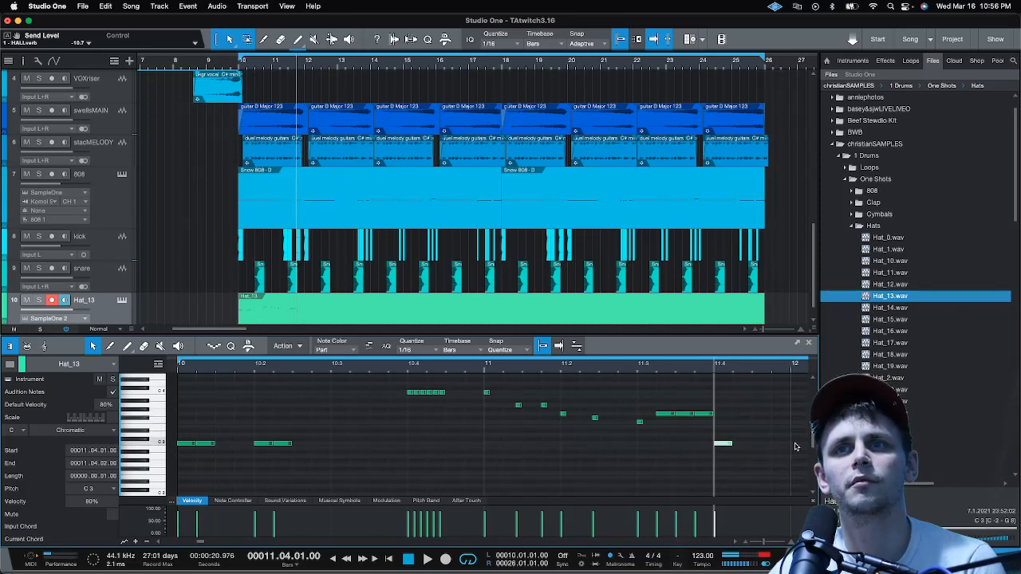
click(794, 445)
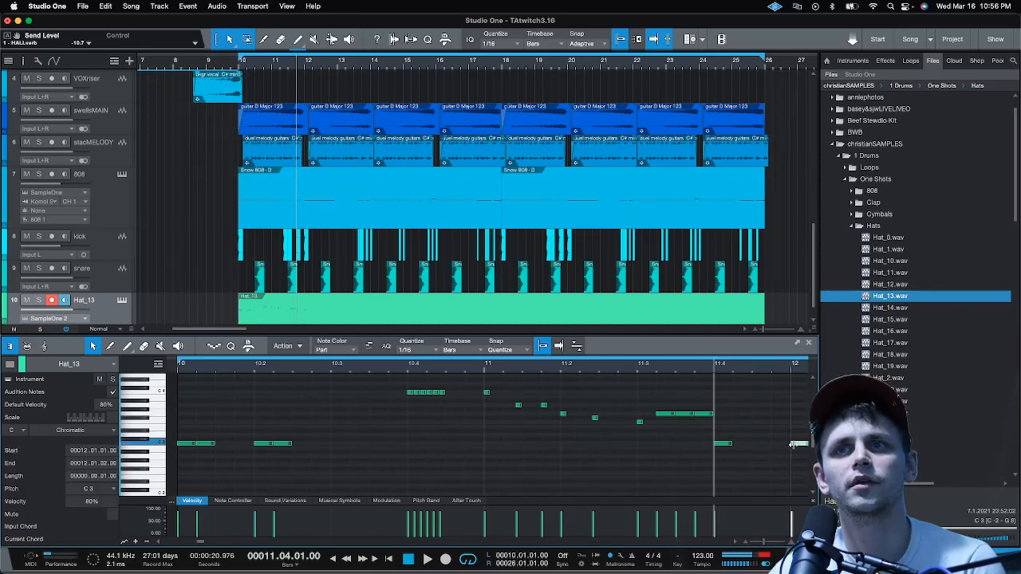
click(181, 368)
key(space)
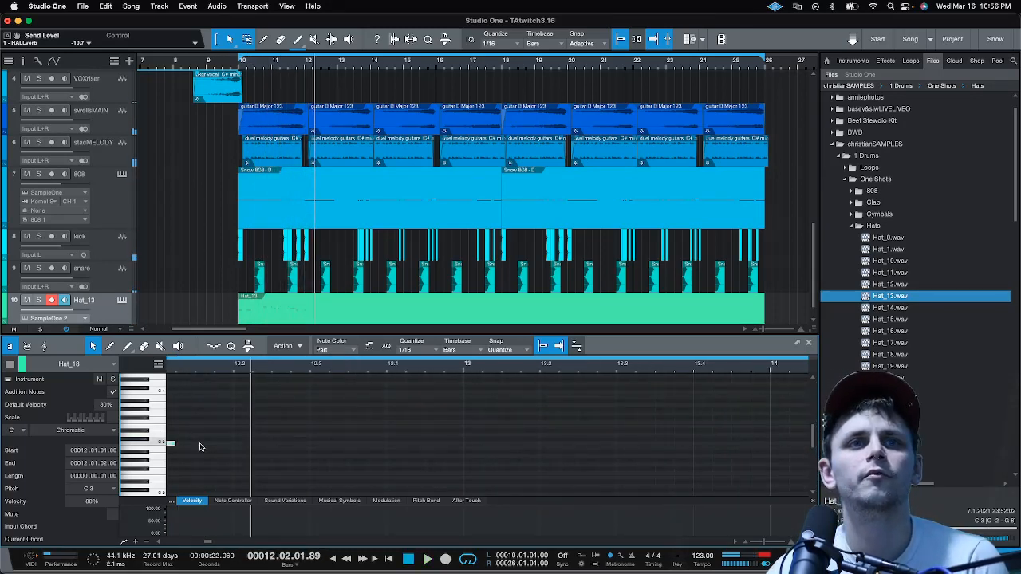
Add C 3 hat notes at 12.01.03.00 and 12.01.04.00 plus an F 3 note at 12.02.01.00, and play them back
click(200, 445)
click(223, 443)
click(241, 443)
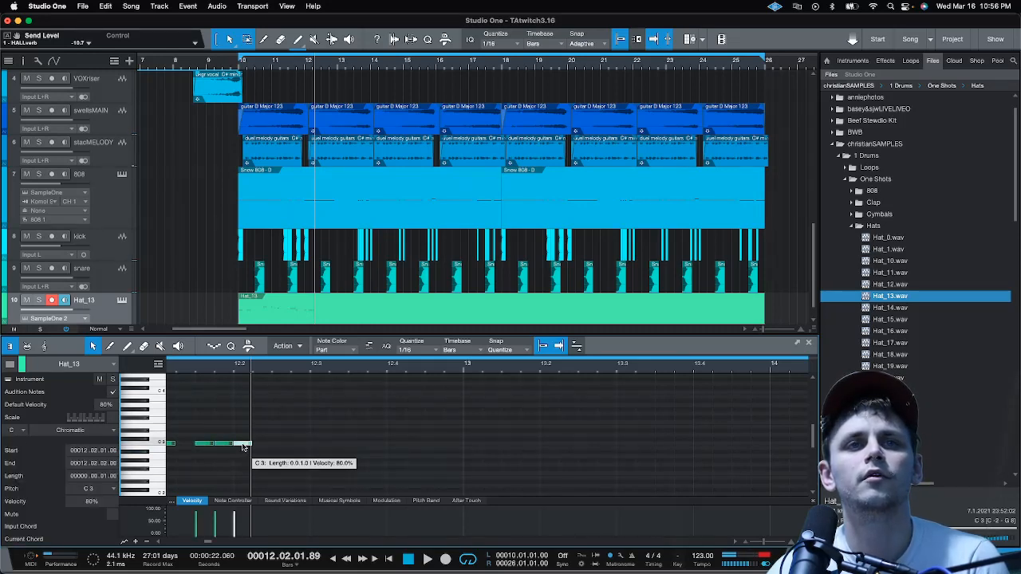
drag(244, 445, 244, 428)
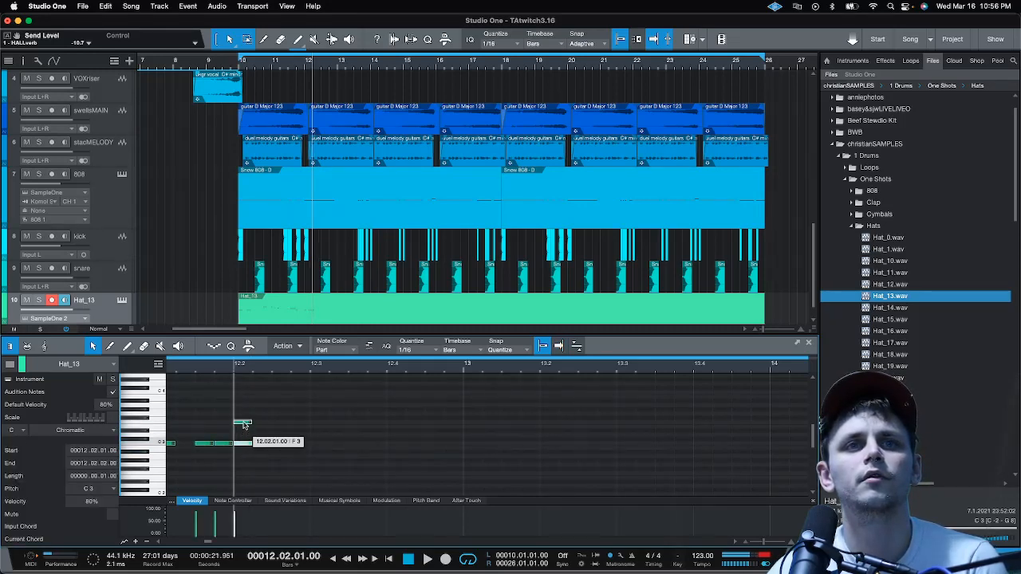
key(space)
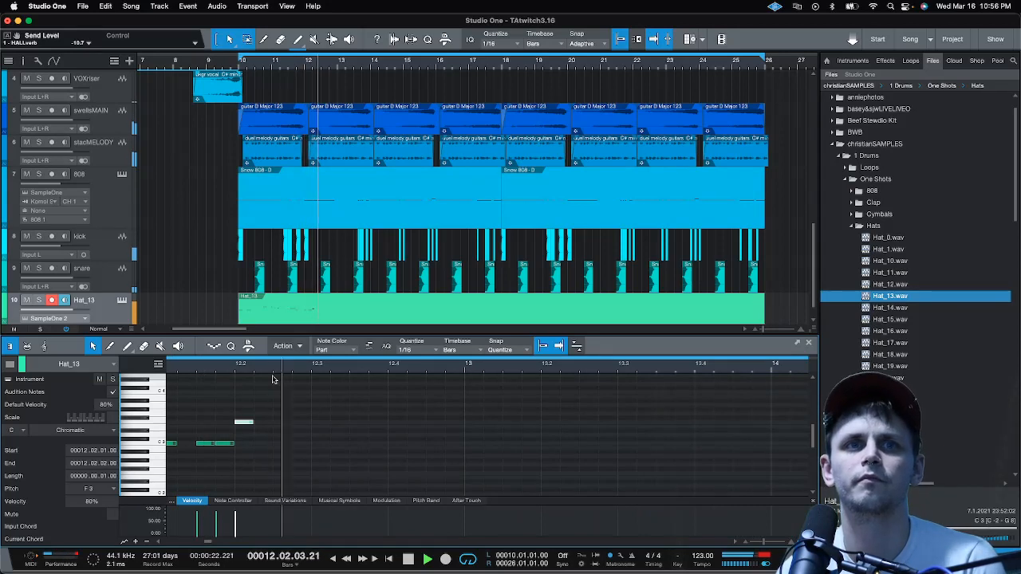
Add six consecutive F 3 sixteenth notes from 12.03.01.00 through 12.04.02.00 and play from 12.01.03.00
double_click(314, 423)
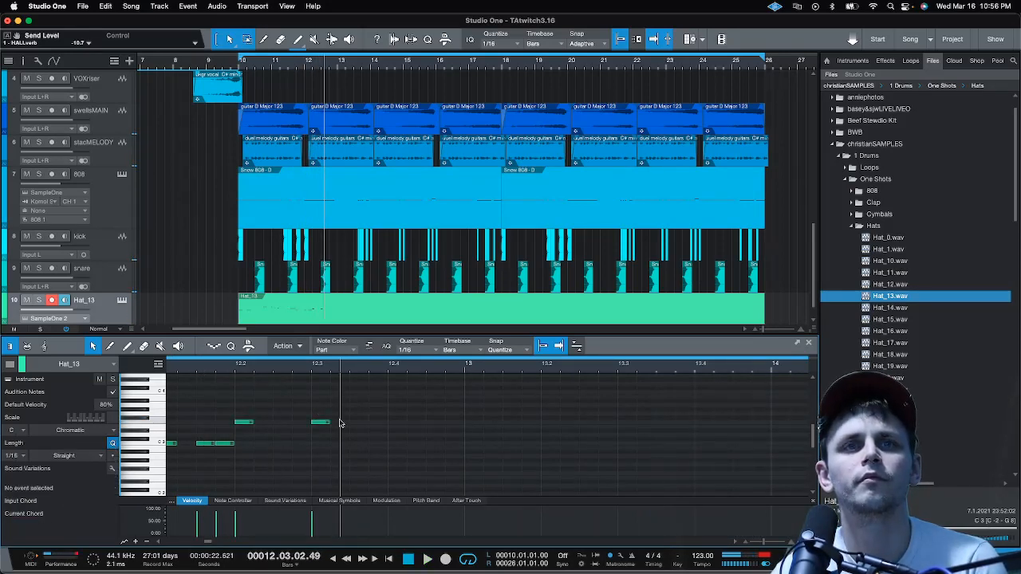
double_click(337, 422)
double_click(376, 423)
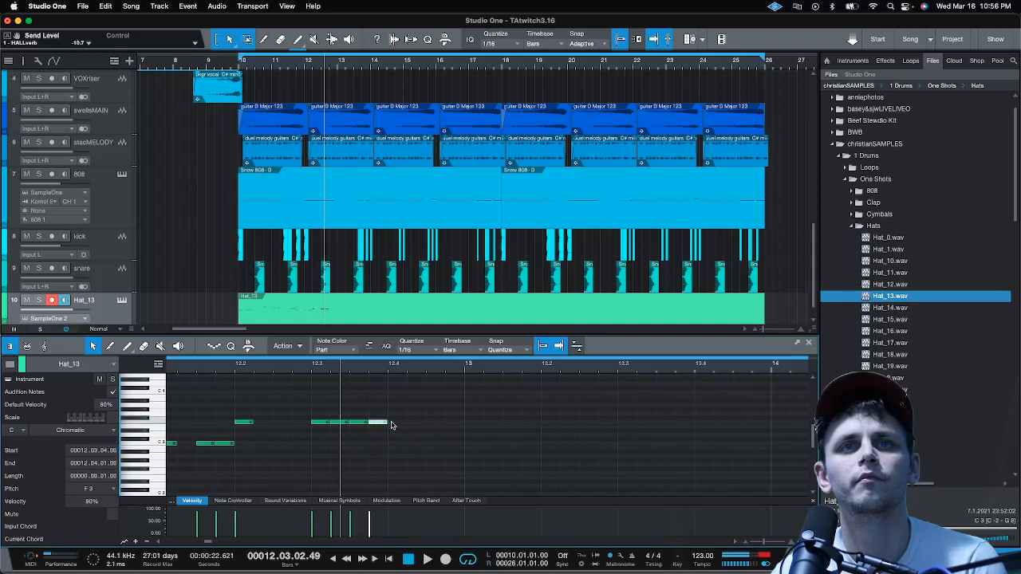
double_click(396, 423)
click(200, 365)
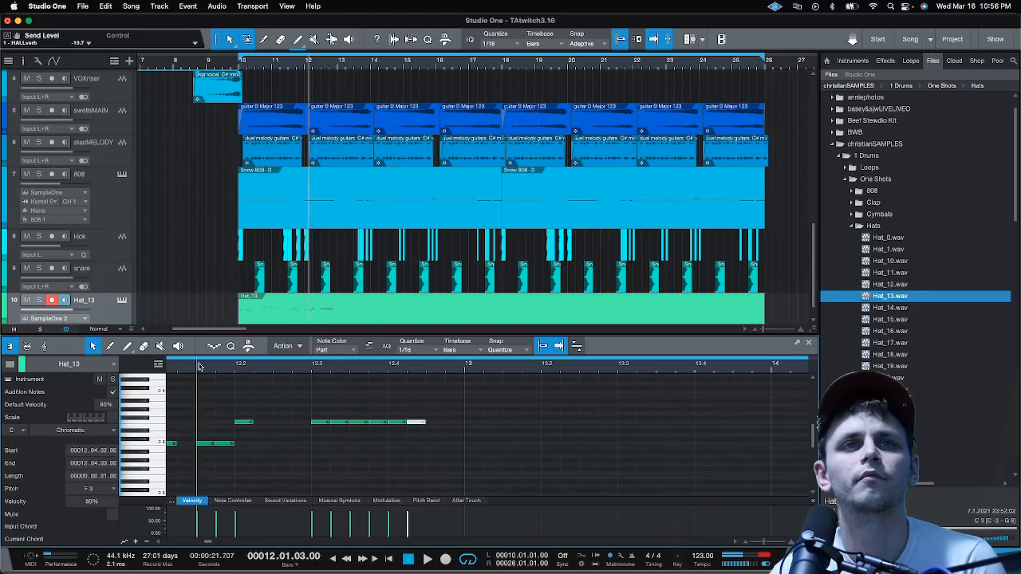
key(space)
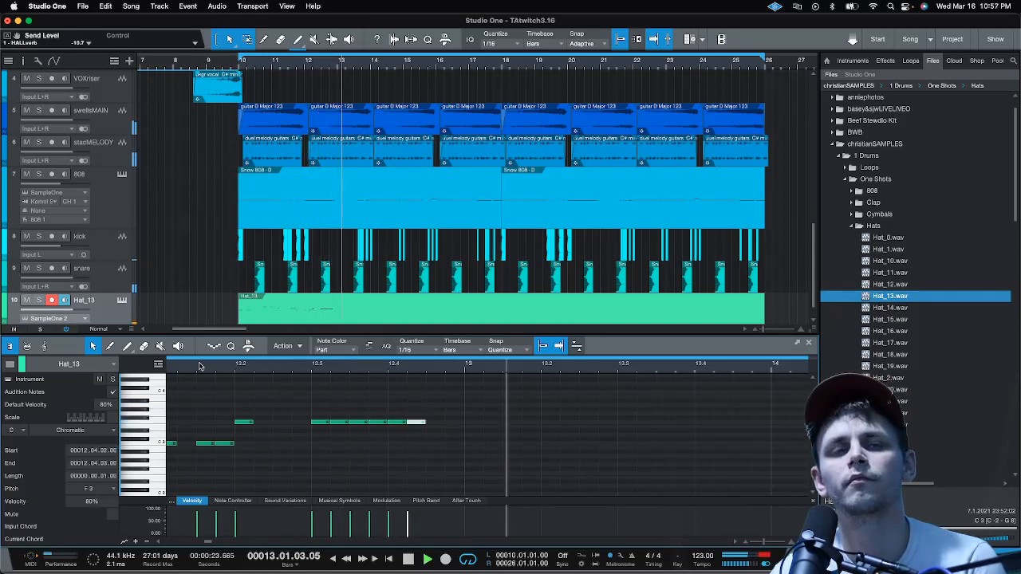
Play back the whole hat pattern from bar 10 to check bars 10 to 13
key(w)
key(w)
key(w)
key(space)
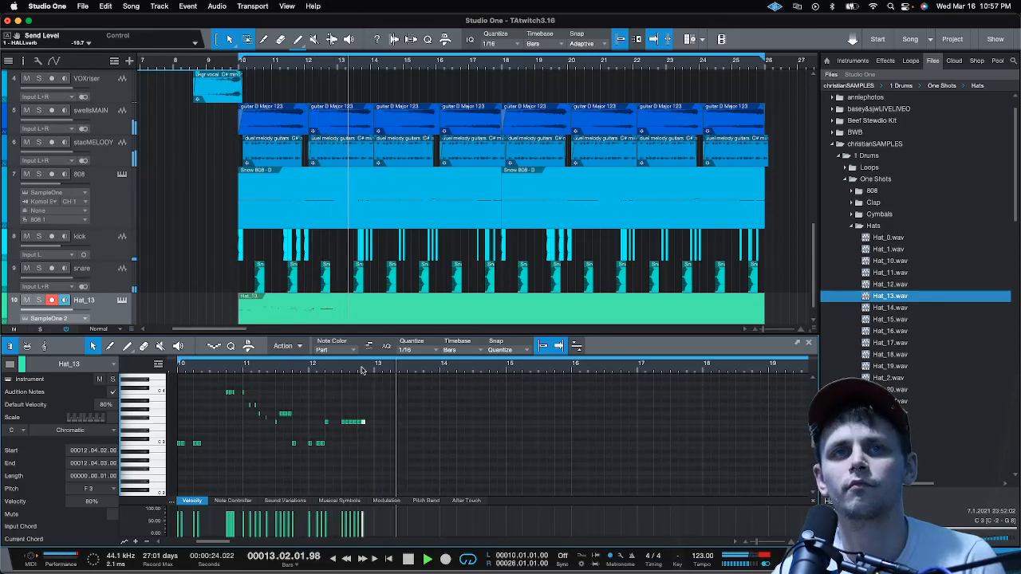
click(177, 370)
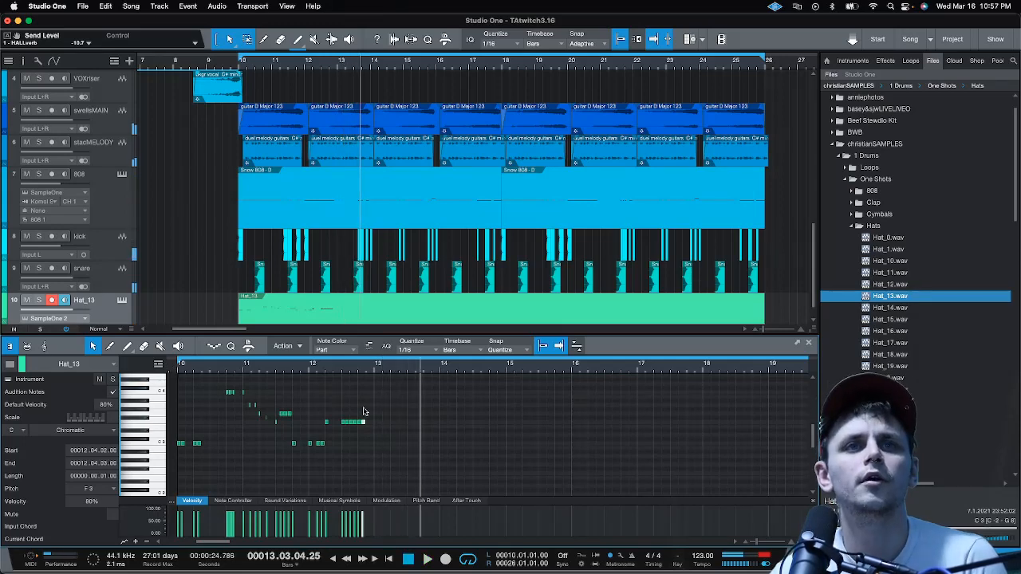
Delete the F 3 hat note at 12.02.01.00 and play back bars 11 to 13
drag(383, 431, 339, 416)
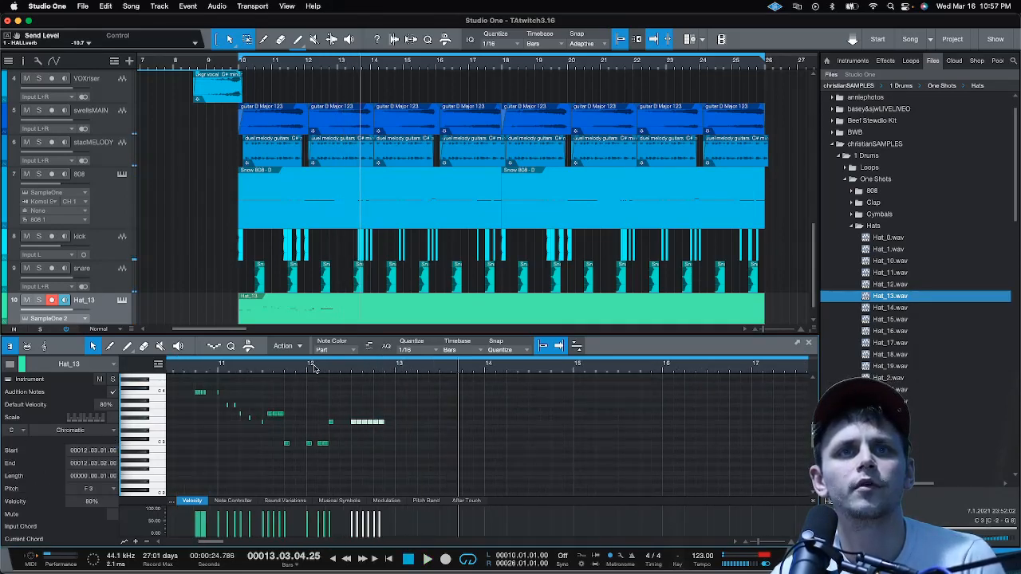
scroll(315, 368, up, 2)
scroll(315, 368, up, 3)
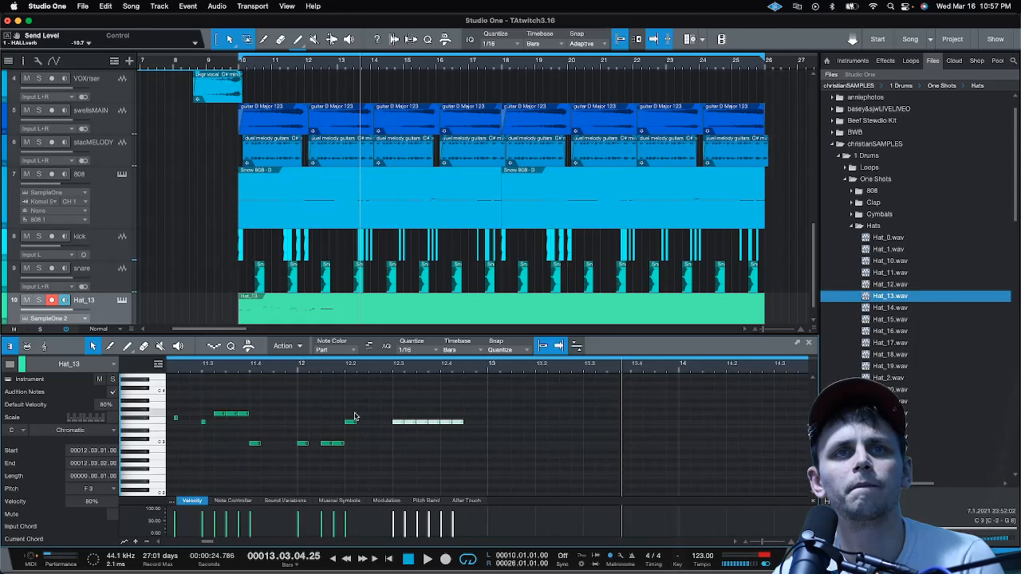
double_click(350, 422)
key(space)
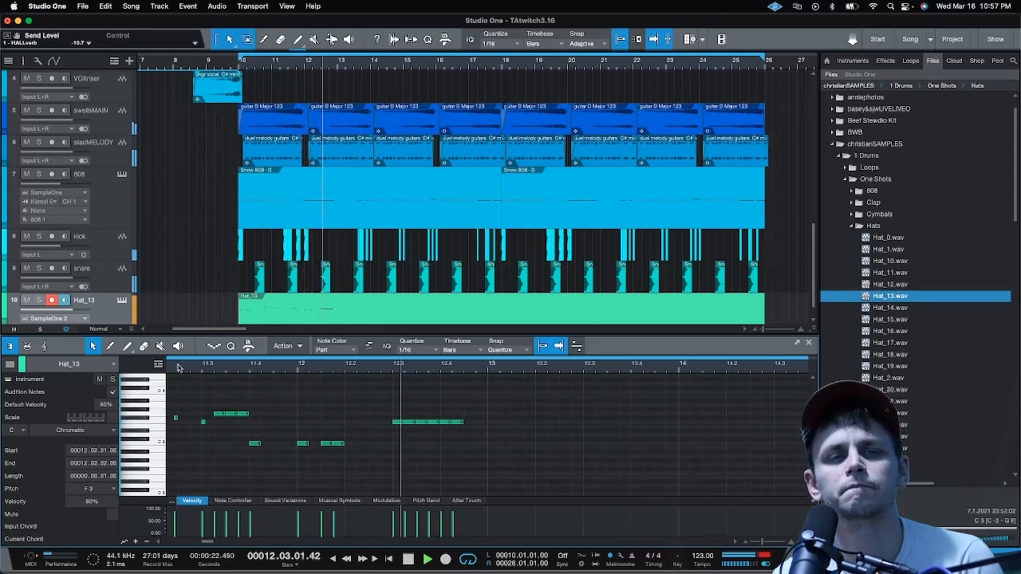
key(space)
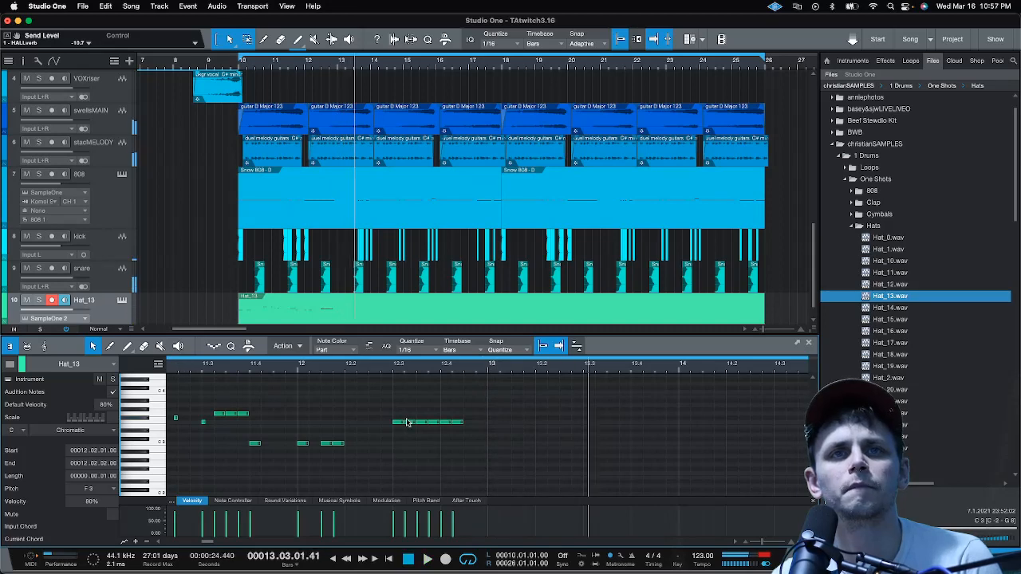
Move the last five F 3 notes of bar 12 one sixteenth later to start at 12.03.03.00
click(405, 433)
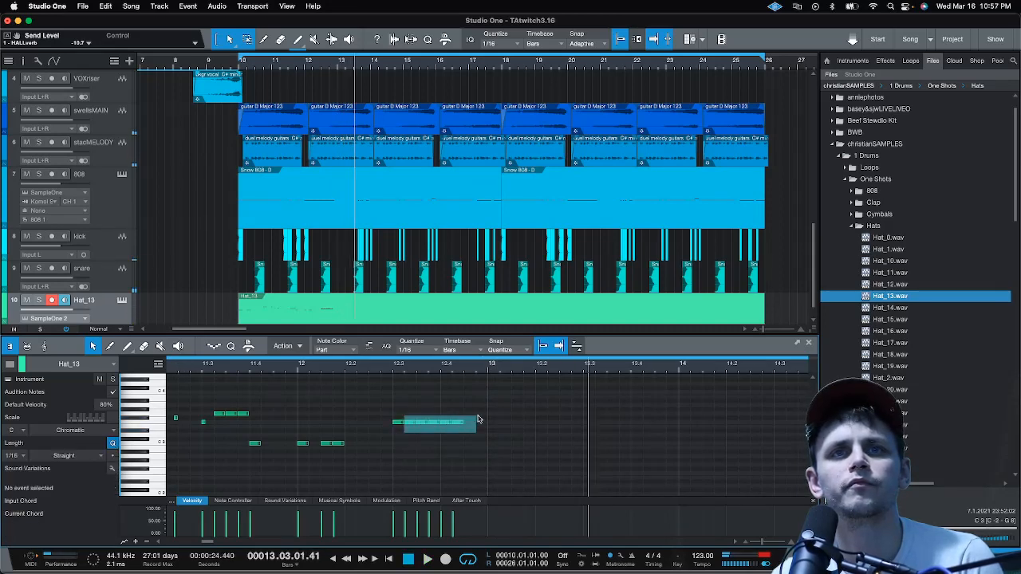
drag(479, 419, 477, 420)
drag(412, 428, 425, 425)
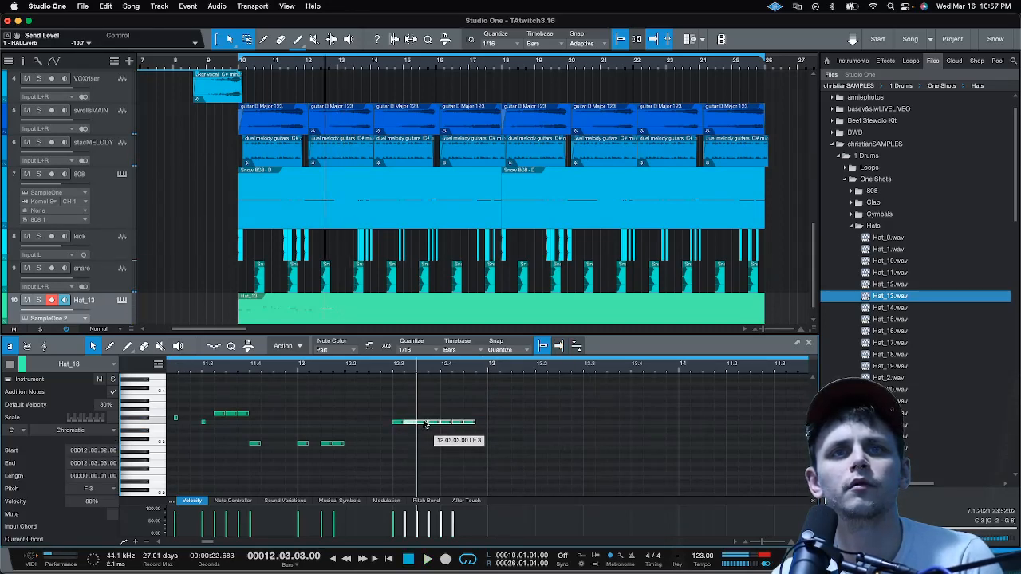
Delete the F 3 note at 12.03.01.00 and add an E 3 hat note at 12.02.01.00
click(399, 422)
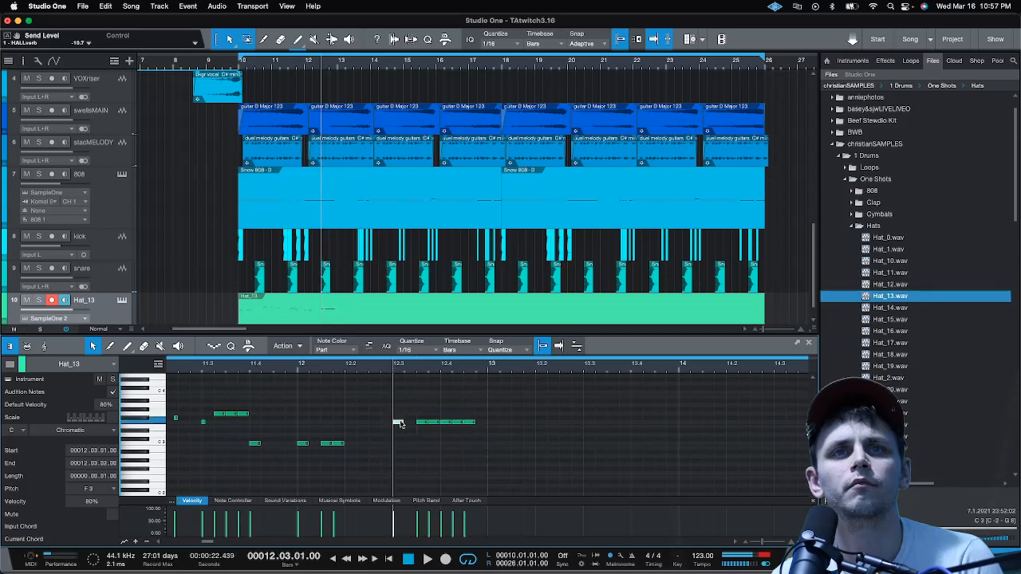
double_click(351, 429)
click(234, 369)
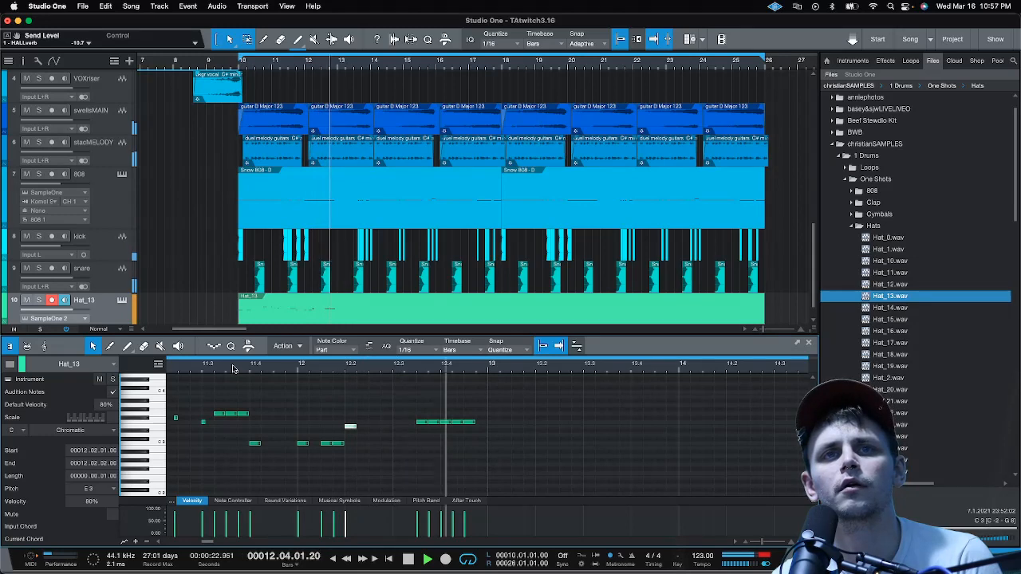
Add A 3 hat notes at 13.01.01.00, 13.01.03.00, 13.02.01.00 and 13.02.03.00
click(491, 422)
click(515, 423)
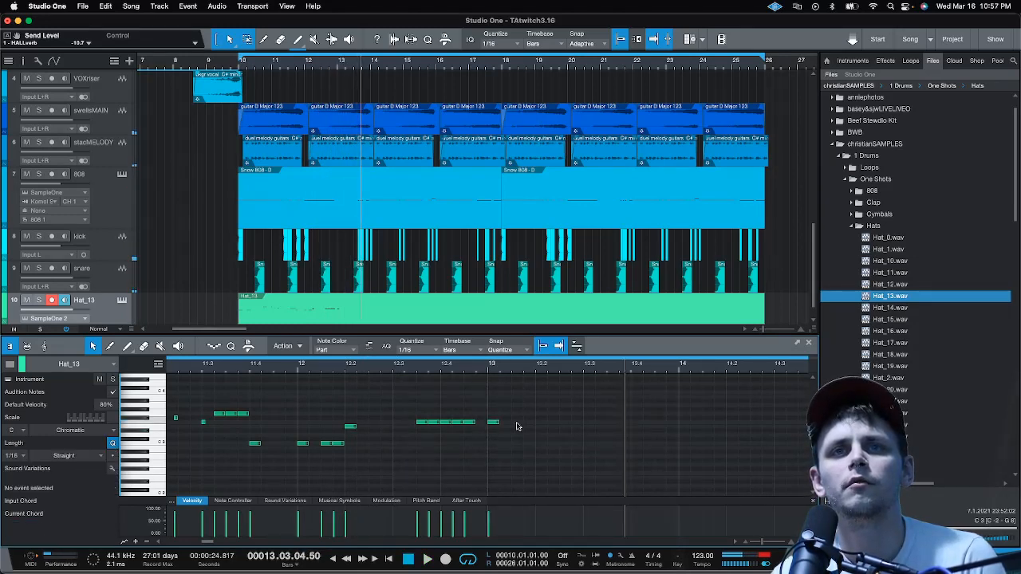
drag(492, 424, 518, 406)
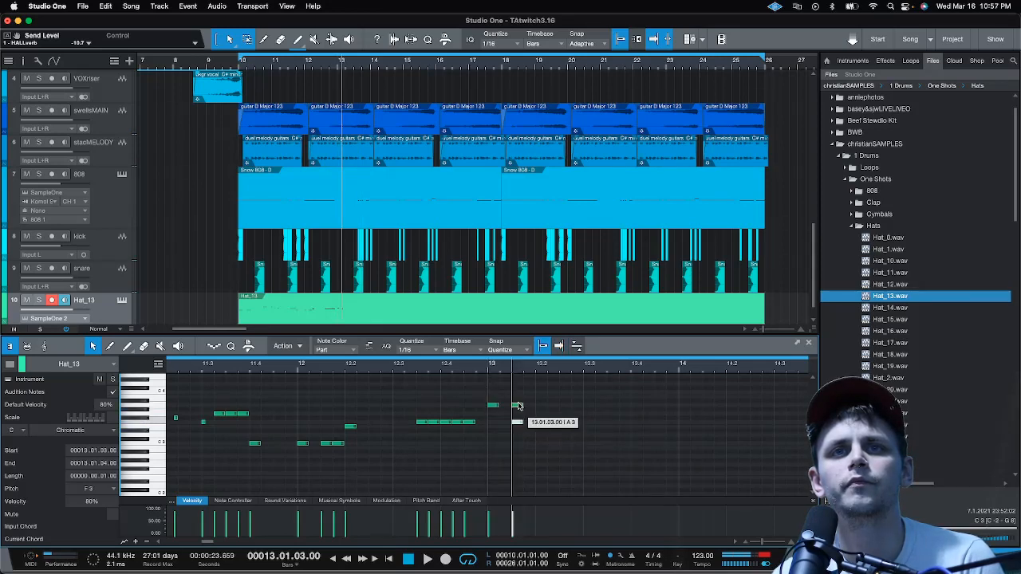
click(565, 409)
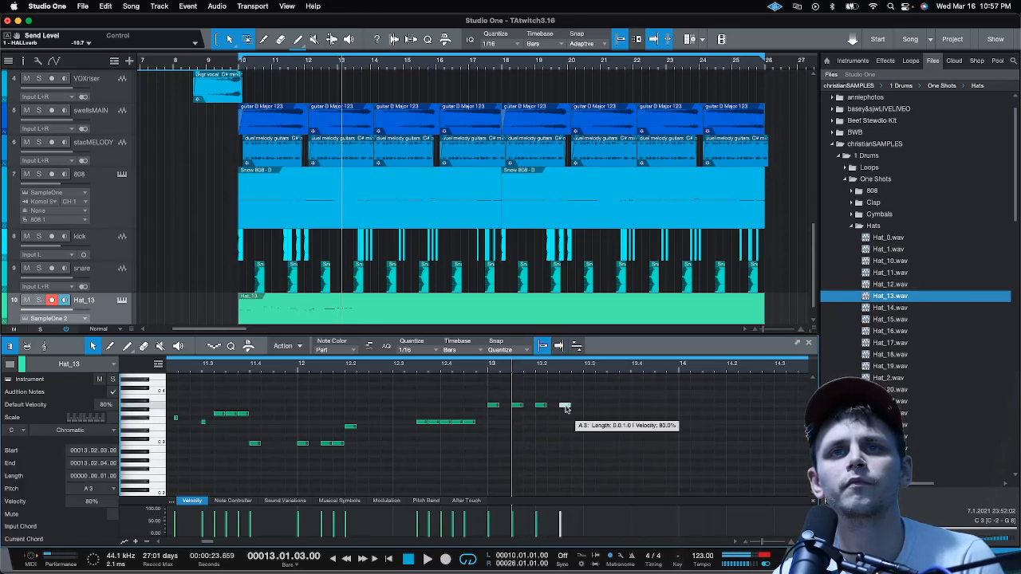
Play back the hat pattern leading into the A 3 notes in bar 13
click(405, 369)
key(space)
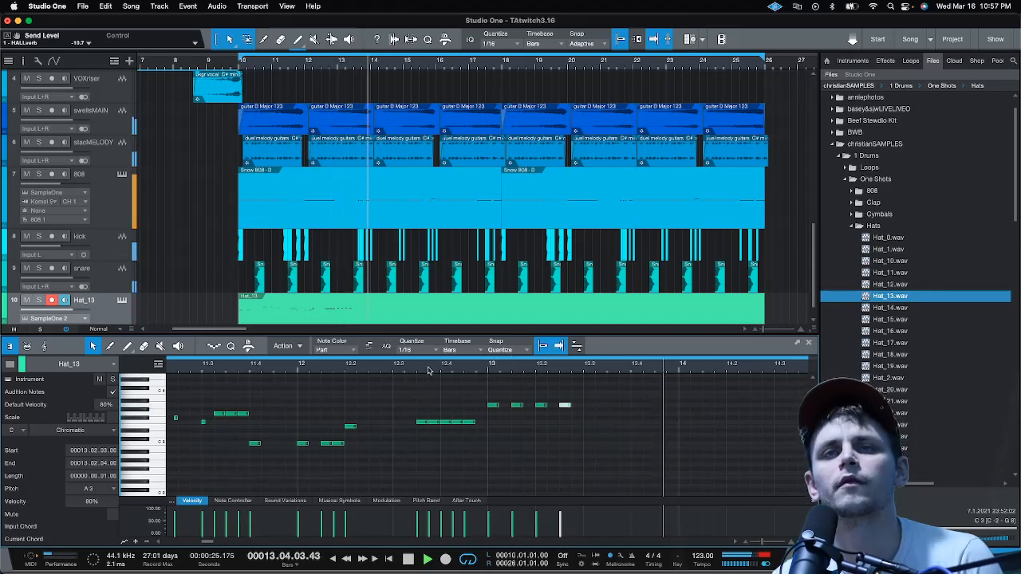
key(space)
key(space)
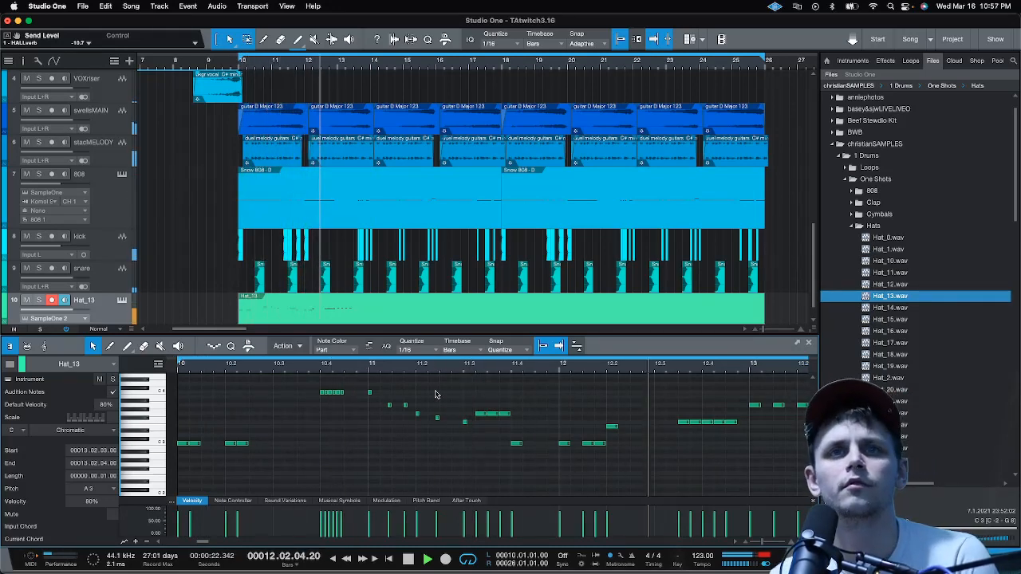
Quantize the five descending notes from C 4 to F# 3 in bar 11 to 1/16 and play from around beat 10.4
drag(455, 429, 381, 384)
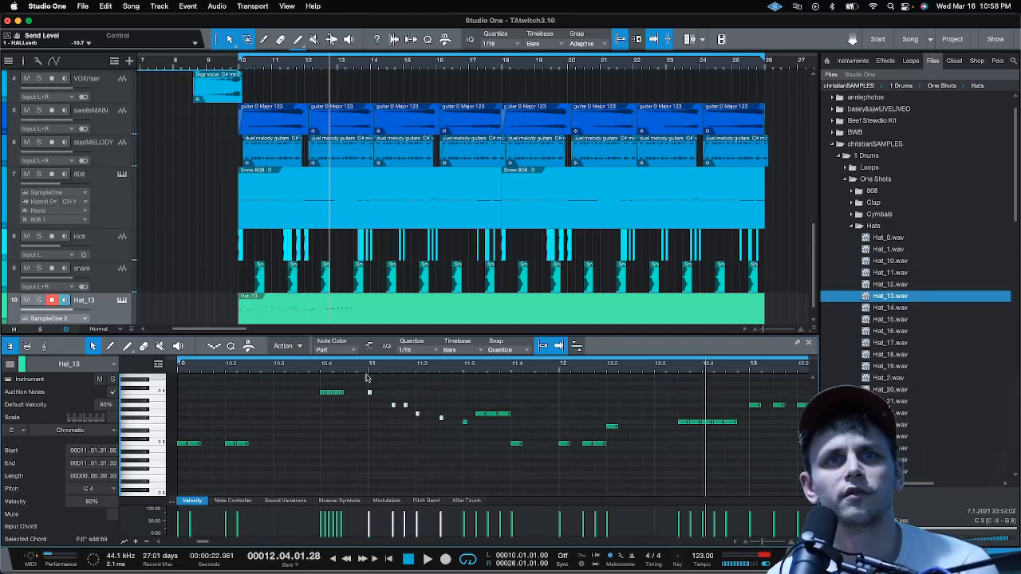
click(318, 367)
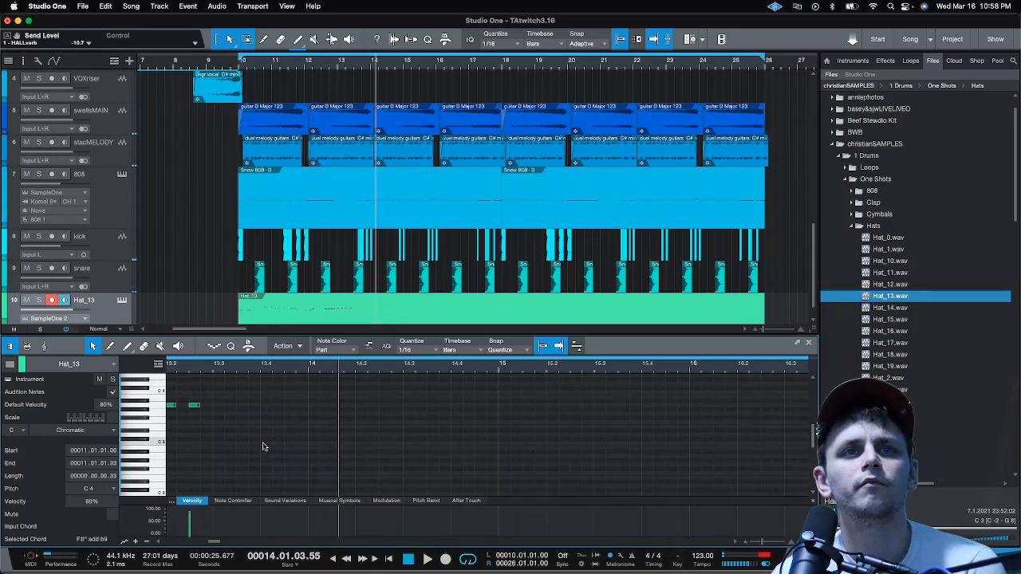
Set Quantize to 1/32, build a C 3 hat roll from beat 13.4 to the start of bar 14, and play it from bar 13
click(422, 351)
click(528, 368)
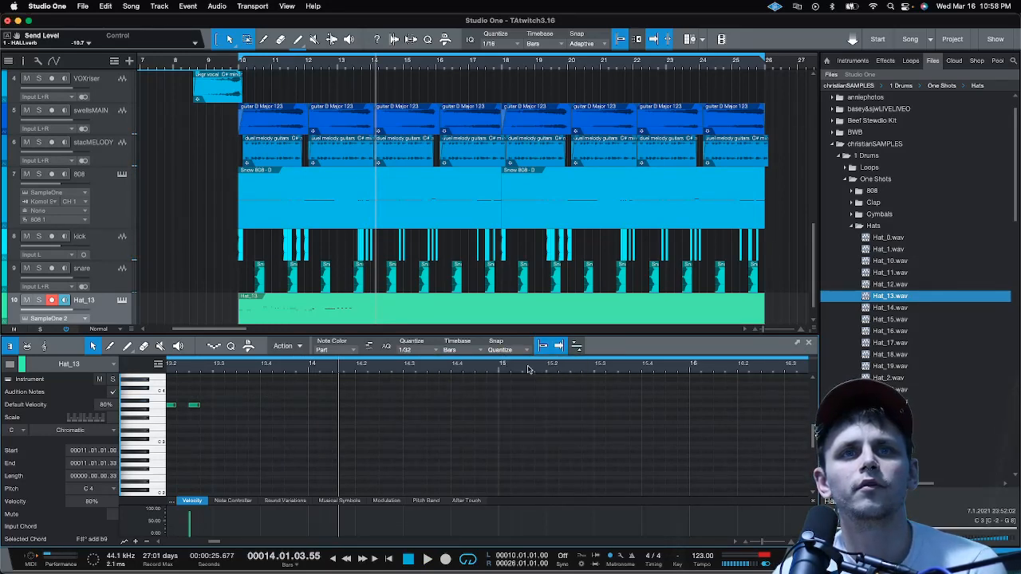
scroll(254, 371, up, 5)
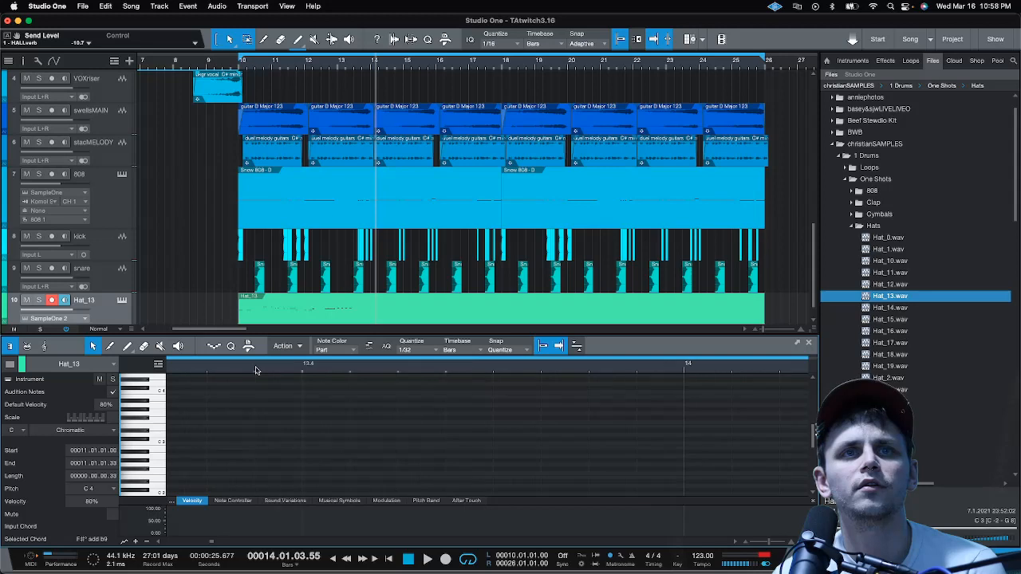
click(304, 446)
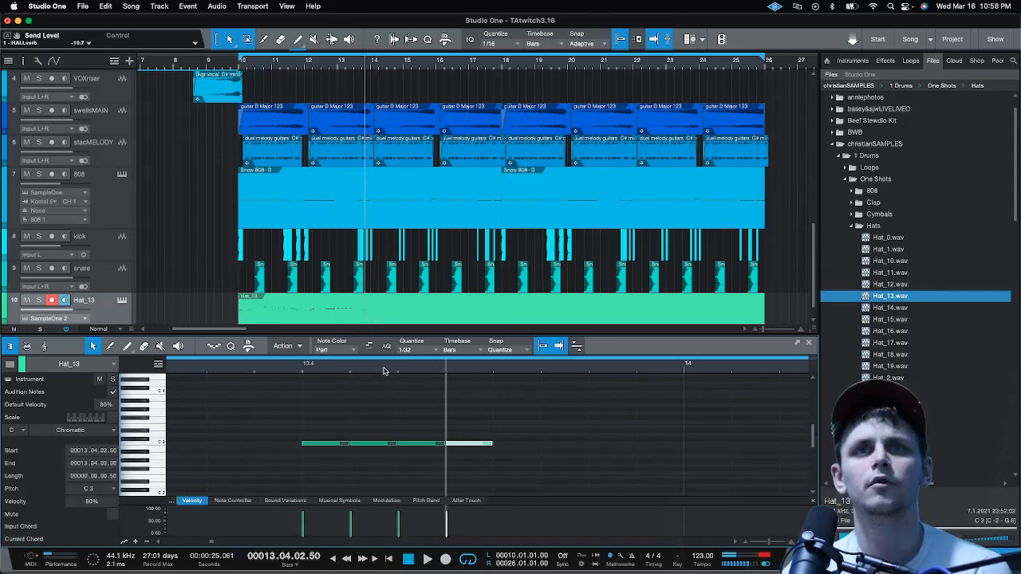
scroll(384, 371, down, 1)
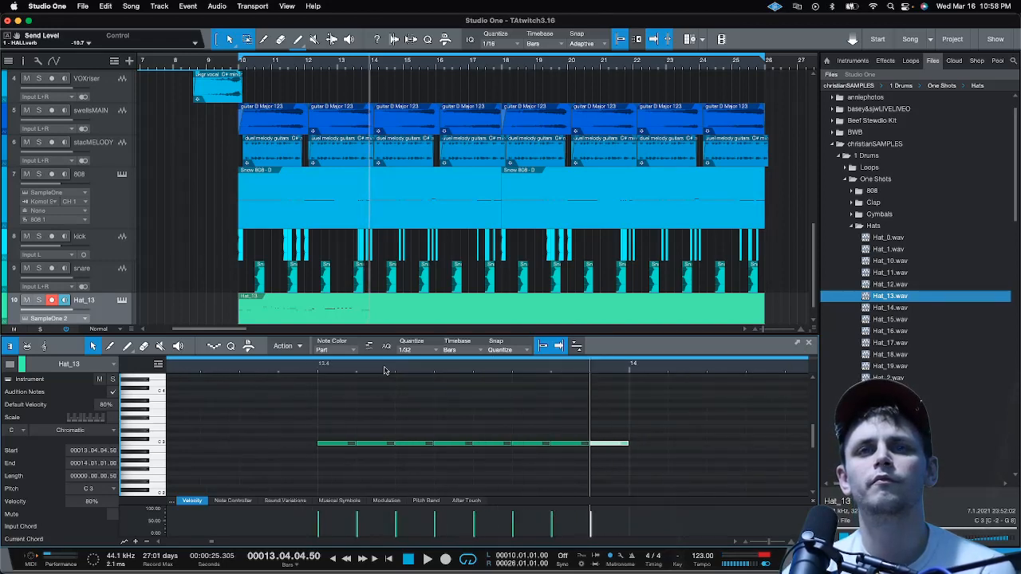
scroll(384, 371, down, 6)
click(321, 371)
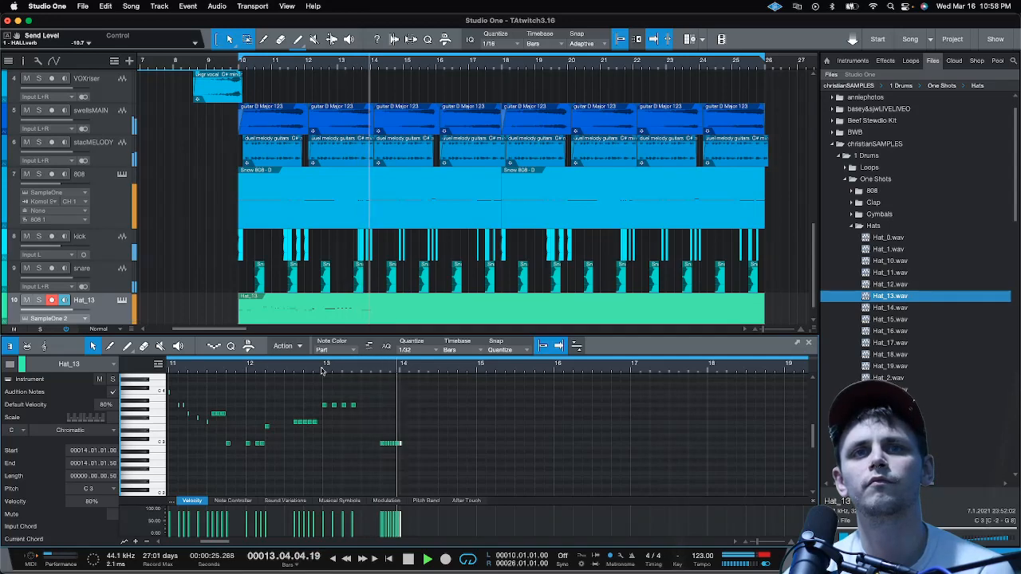
Set Quantize to 1/64 and delete every note of the C 3 roll except the first at 13.04.01.00
scroll(379, 371, up, 6)
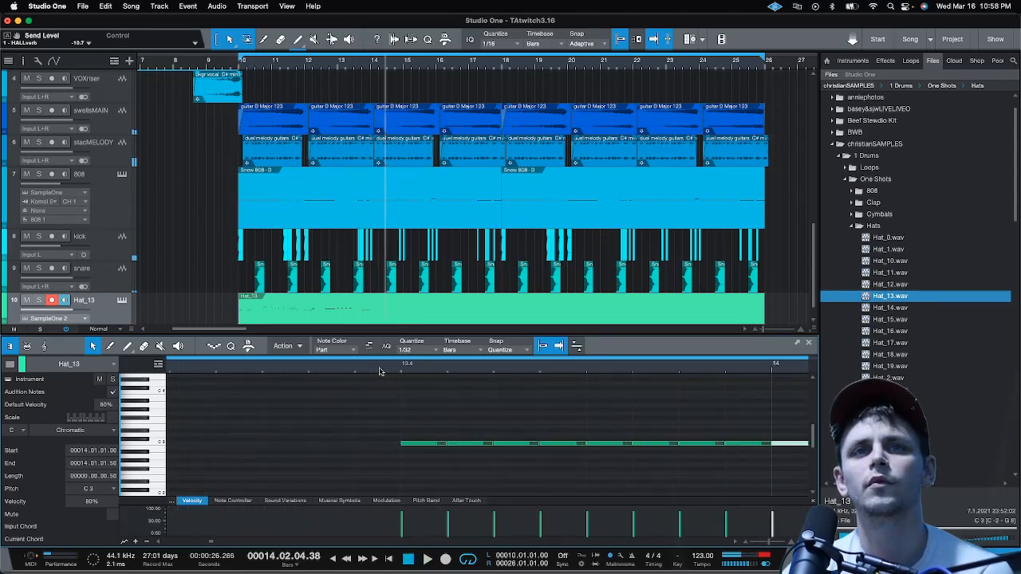
click(445, 355)
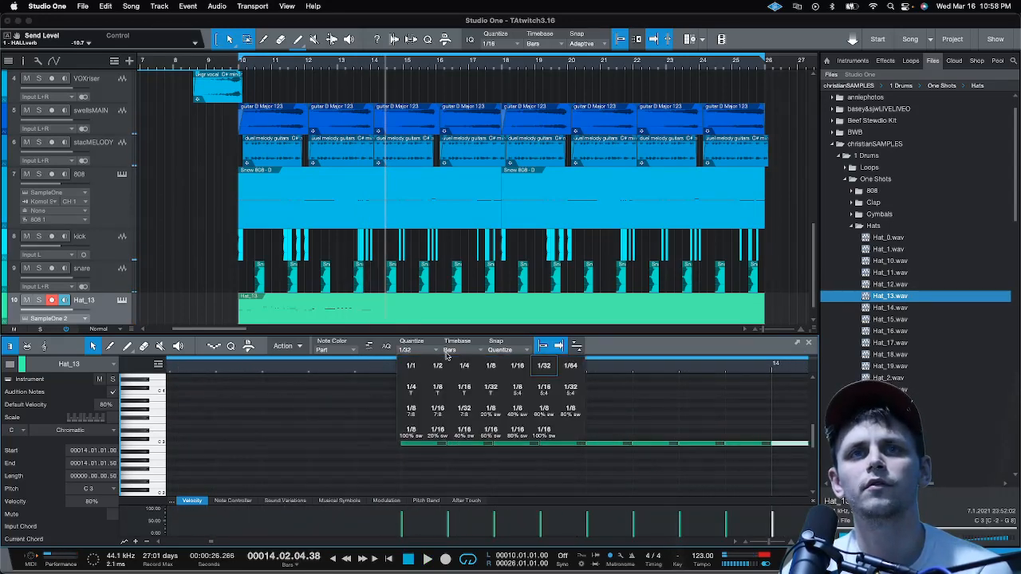
click(567, 366)
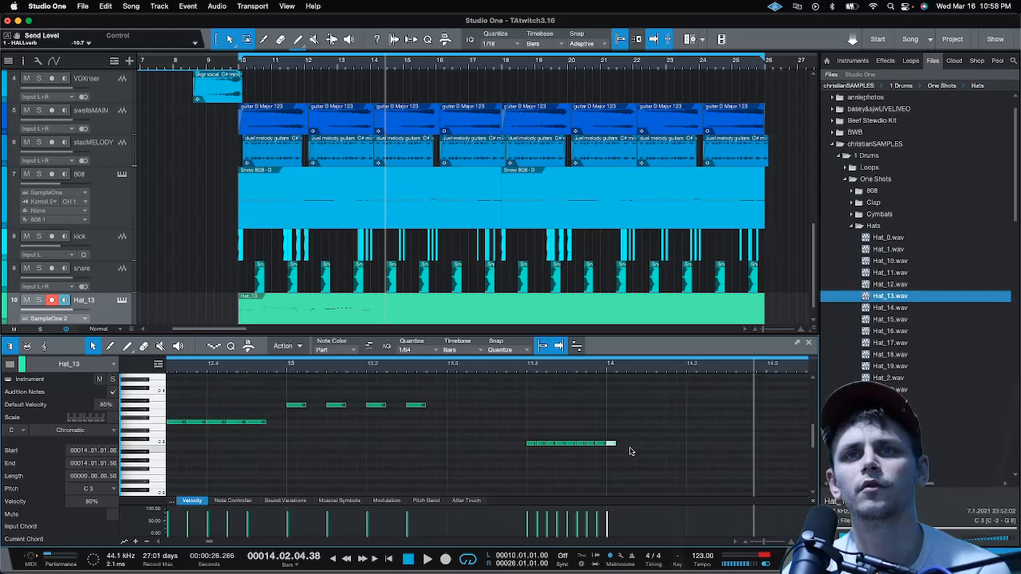
drag(630, 452, 539, 442)
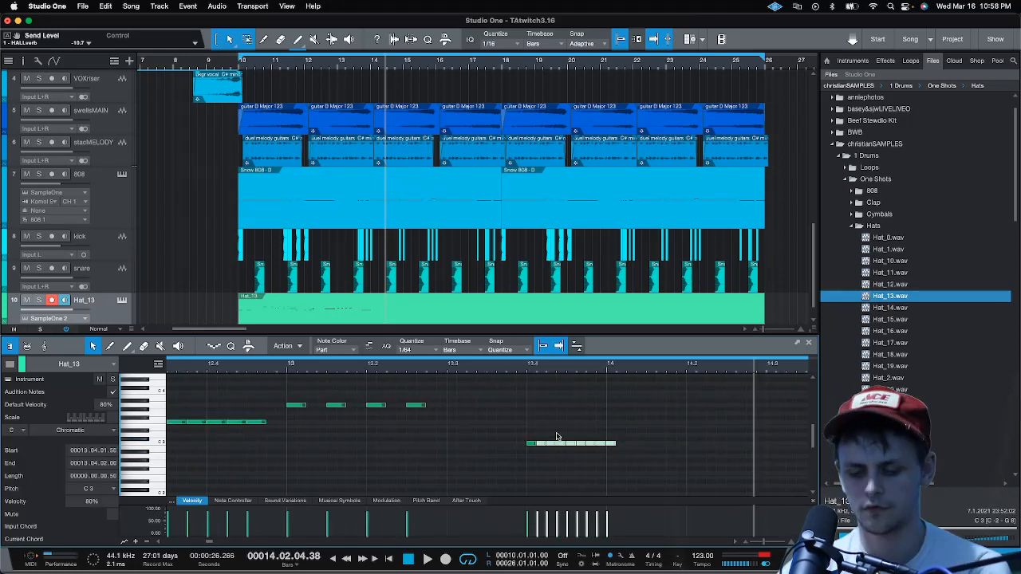
key(Delete)
Shorten the C 3 note at 13.04.01.00 to a 1/64 note and duplicate it into a roll ending at 13.04.03.00
drag(528, 370, 533, 410)
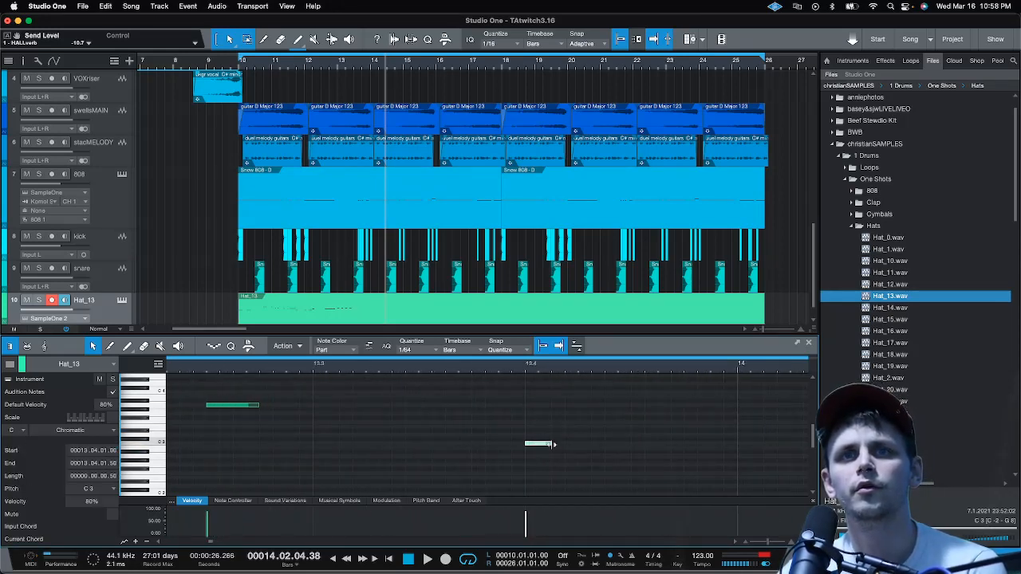
drag(555, 444, 544, 444)
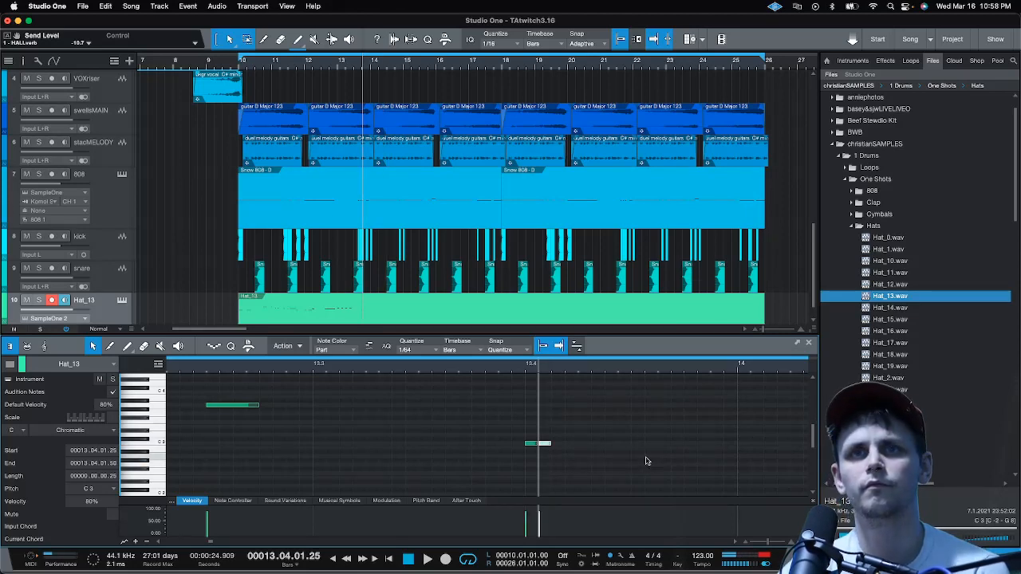
key(d)
key(d)
key(d)
key(d)
key(d)
key(d)
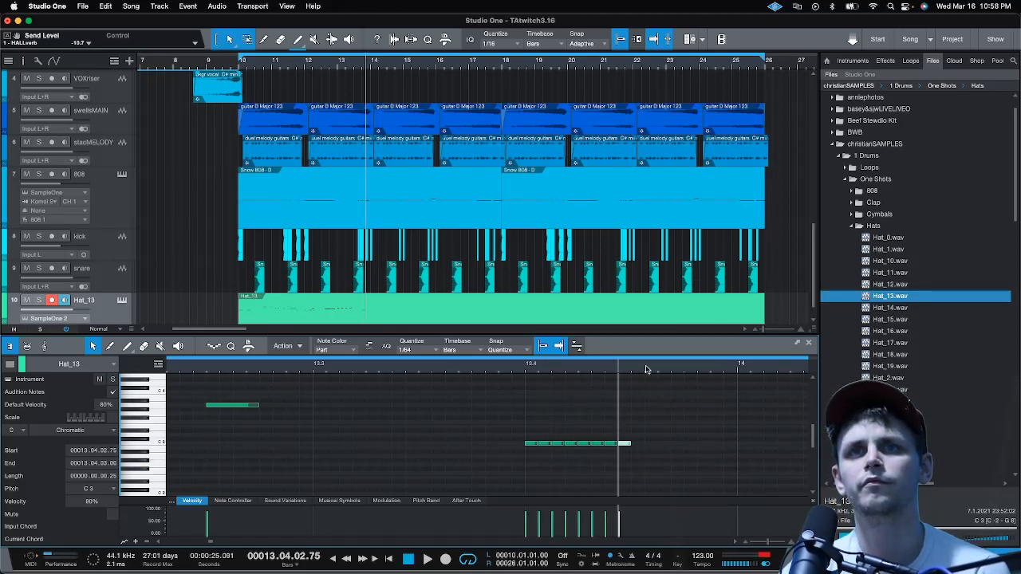
Play back the new C 3 roll at the end of bar 13
key(w)
key(space)
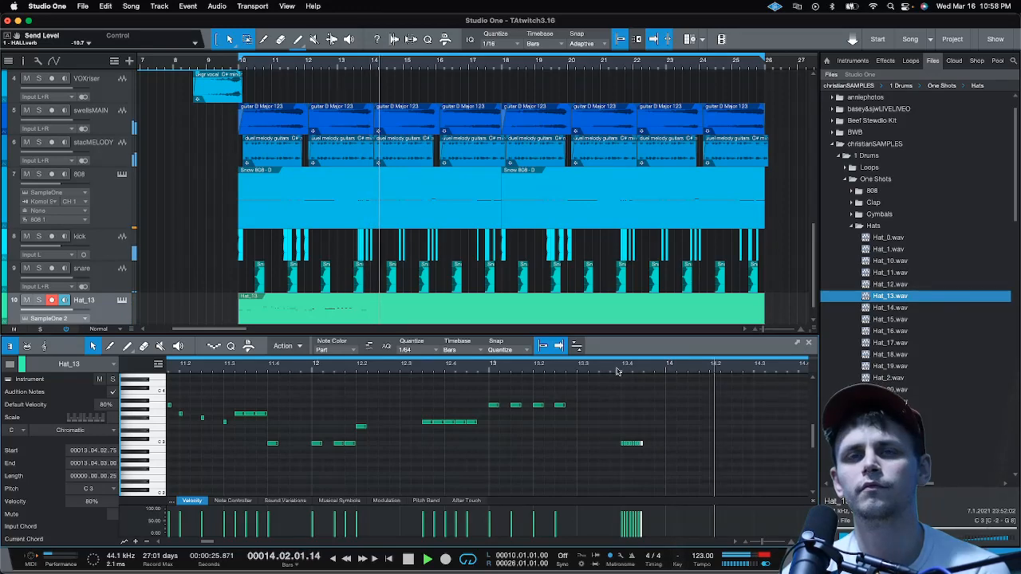
key(space)
Play the hat pattern from bar 10, and again from the F 3 note at 11.03.01.00 through bar 13
key(w)
key(w)
key(w)
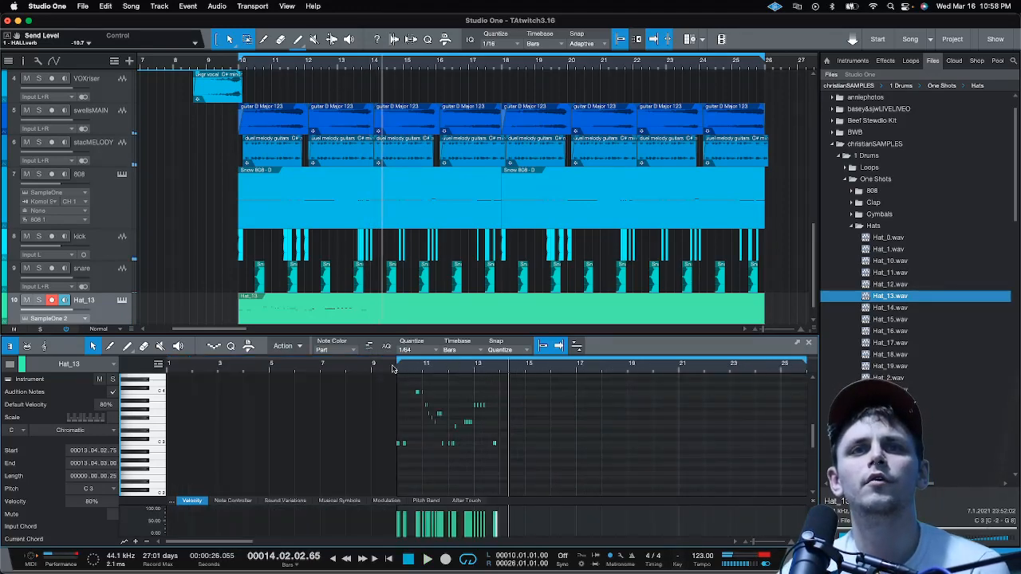
key(space)
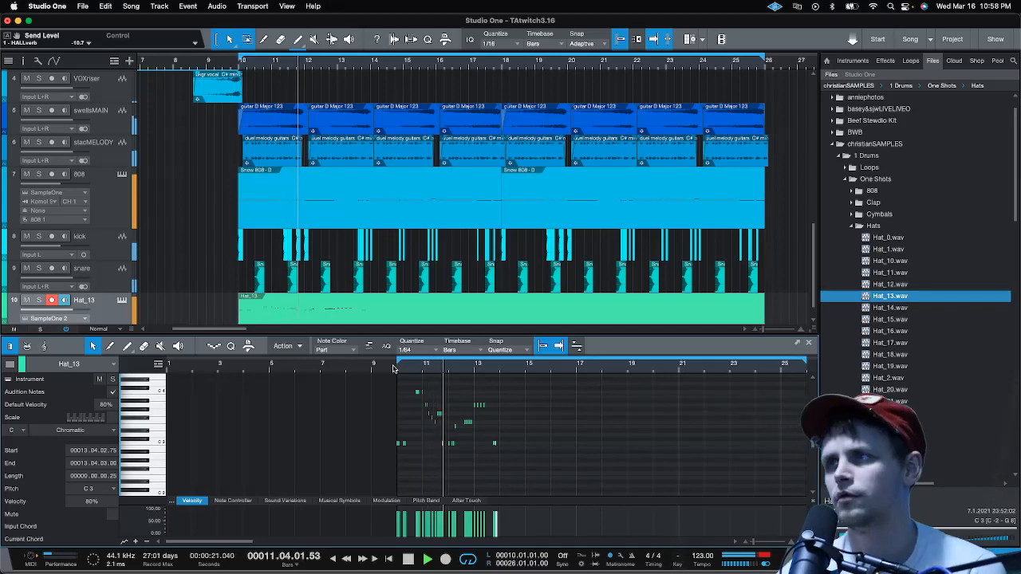
click(396, 367)
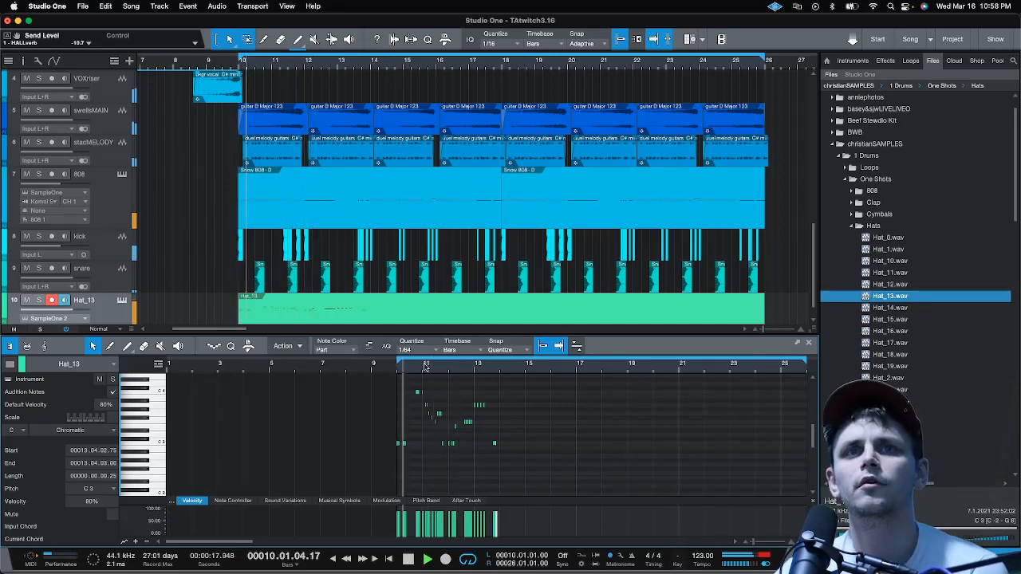
scroll(426, 366, up, 5)
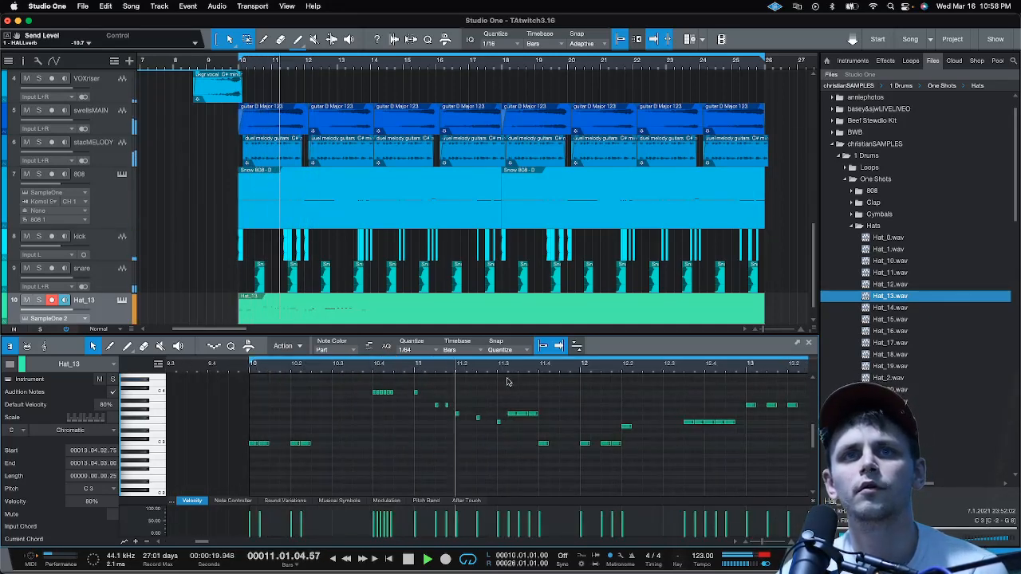
click(499, 424)
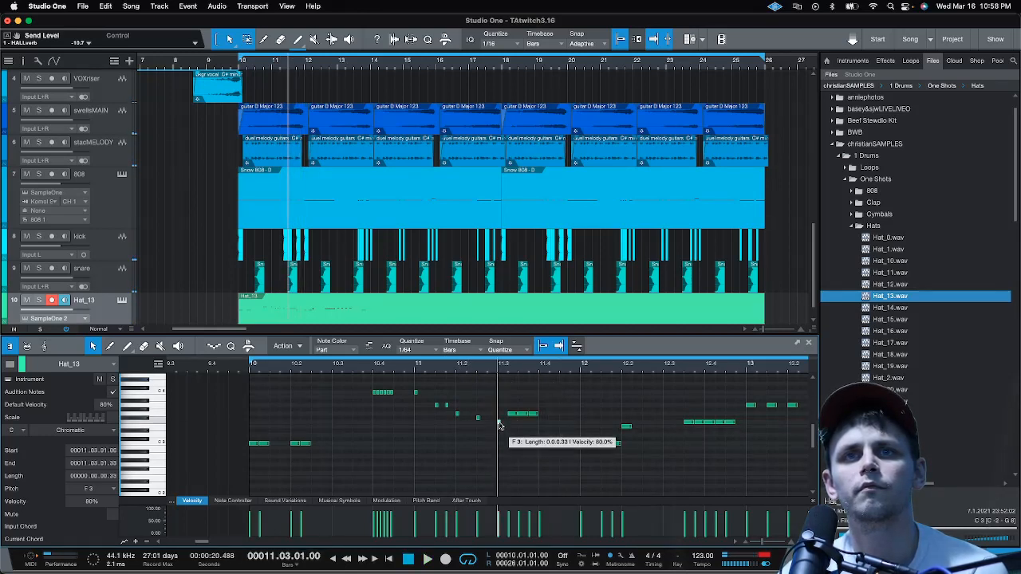
key(space)
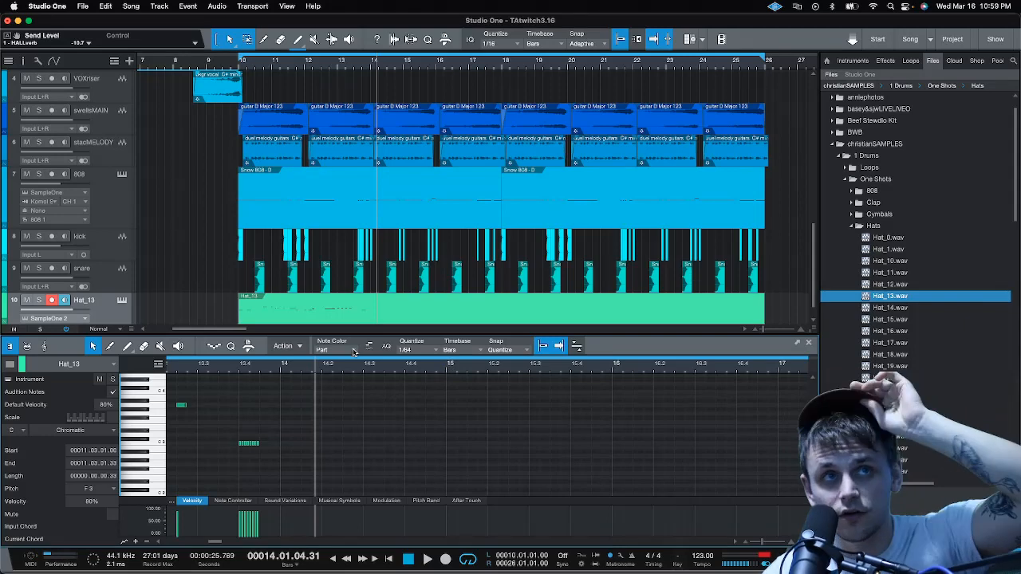
Collapse the Hats sample folder, open the Clap folder and audition the Clap_Trap one-shots
click(859, 226)
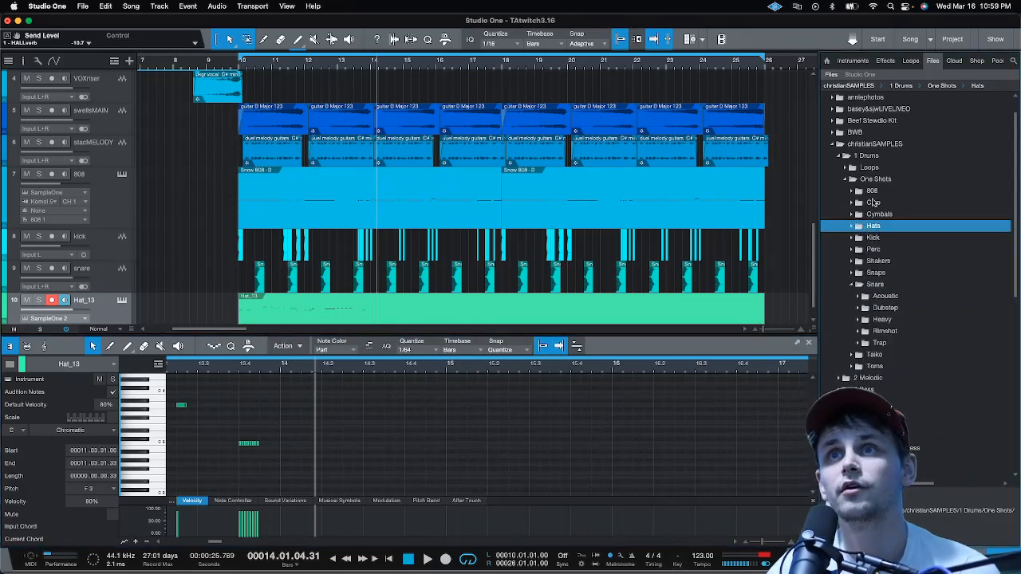
double_click(873, 203)
click(903, 215)
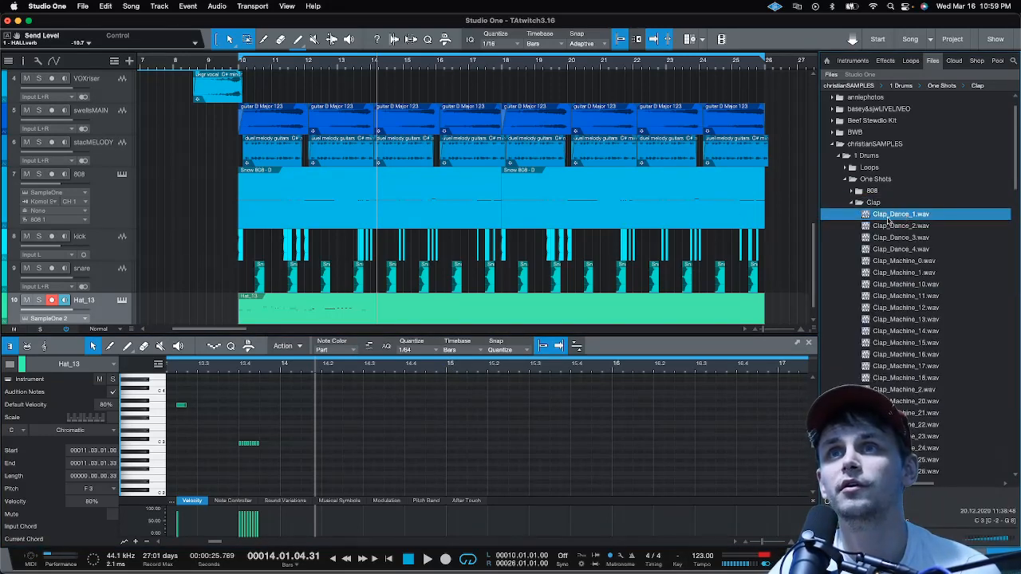
scroll(888, 218, down, 5)
scroll(889, 216, down, 6)
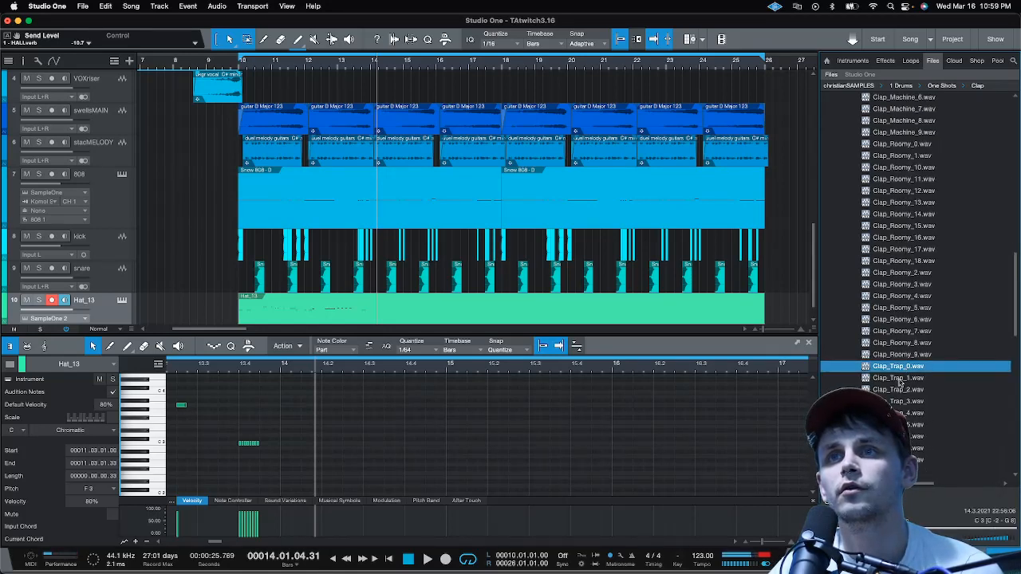
click(900, 378)
click(902, 389)
click(904, 413)
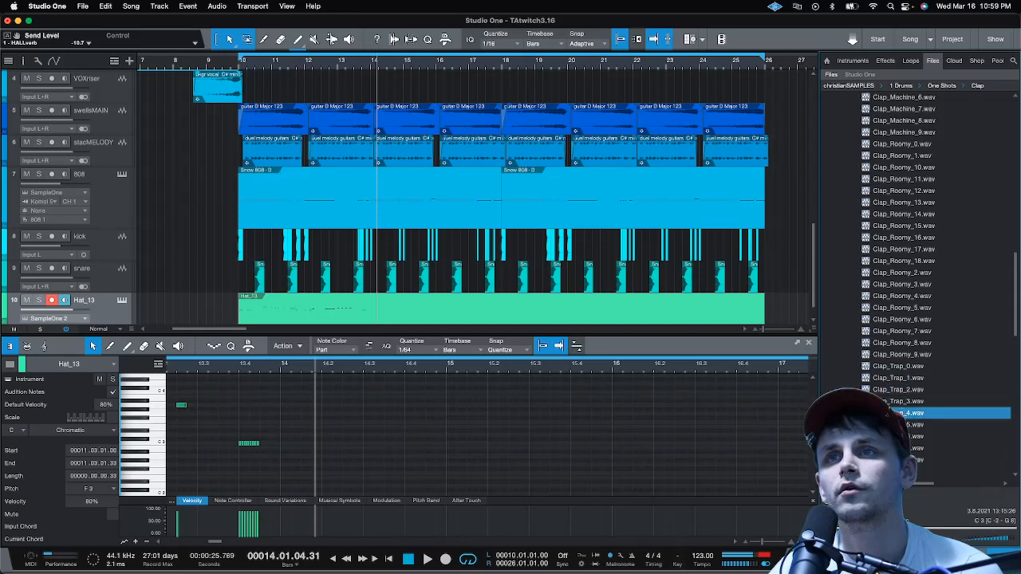
click(909, 379)
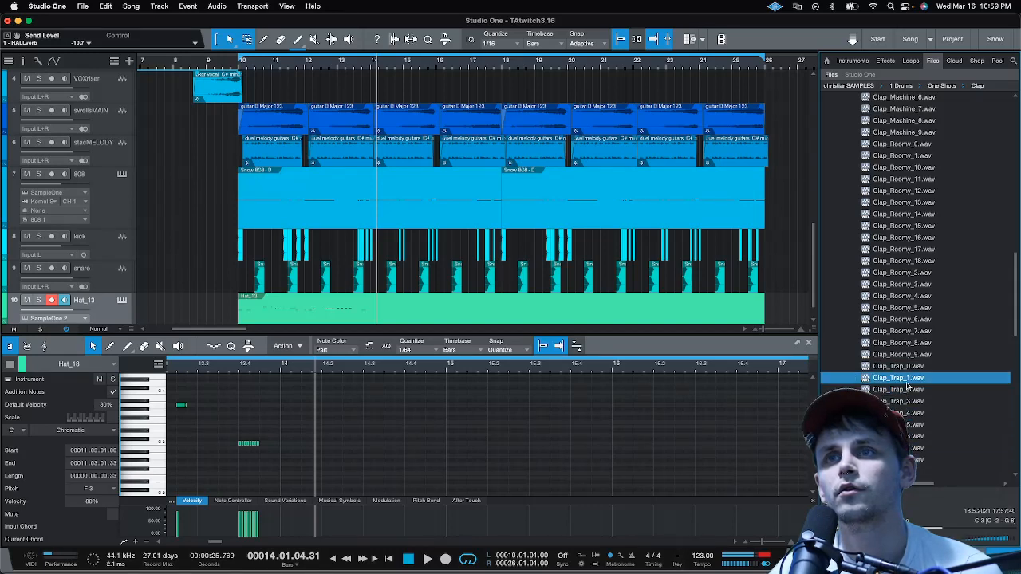
click(911, 389)
click(915, 377)
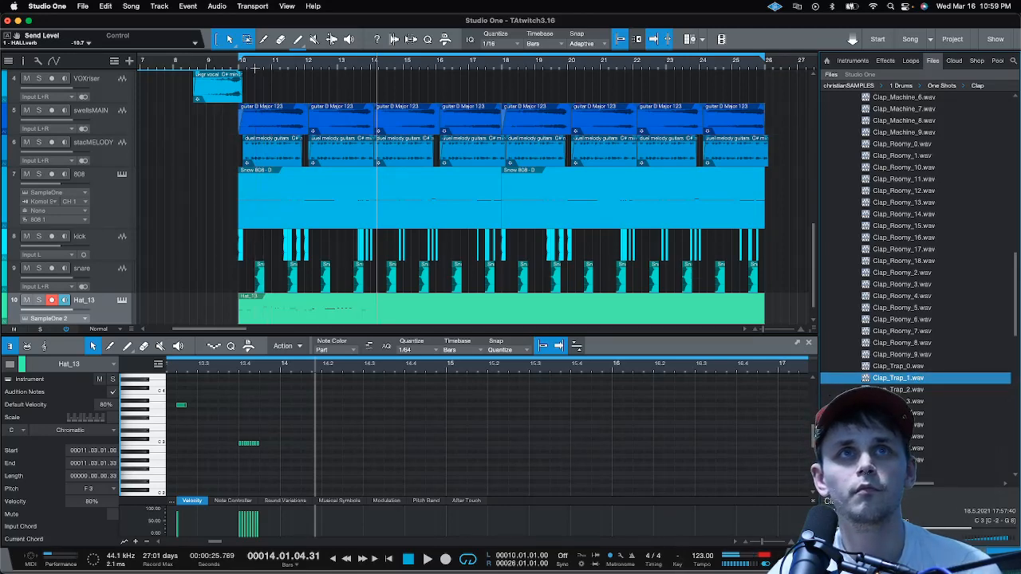
Place Clap_Trap_2.wav on its own track above Hat_13, layered with every snare hit from bar 10 through bar 25
key(space)
key(space)
click(906, 389)
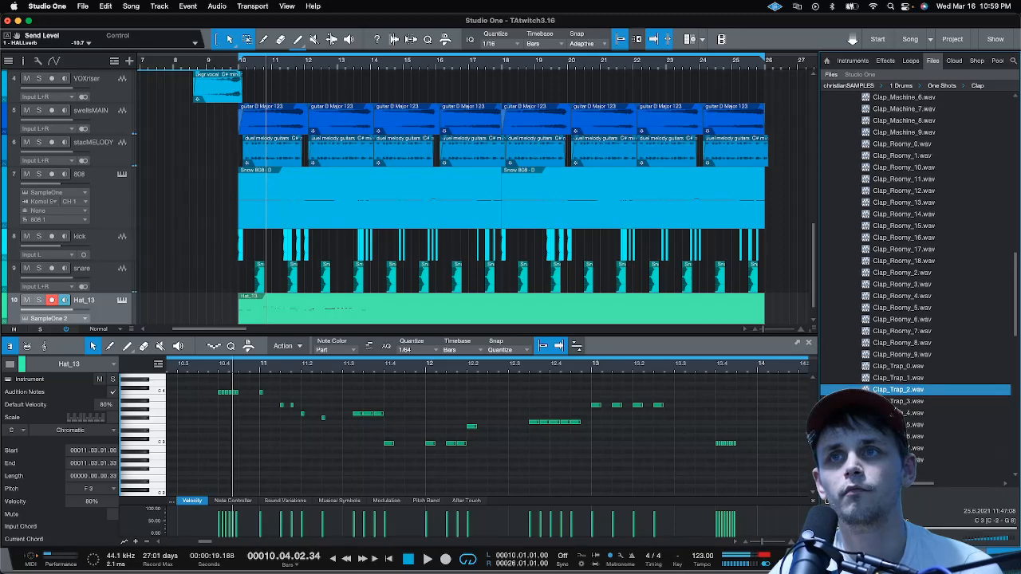
scroll(470, 219, down, 1)
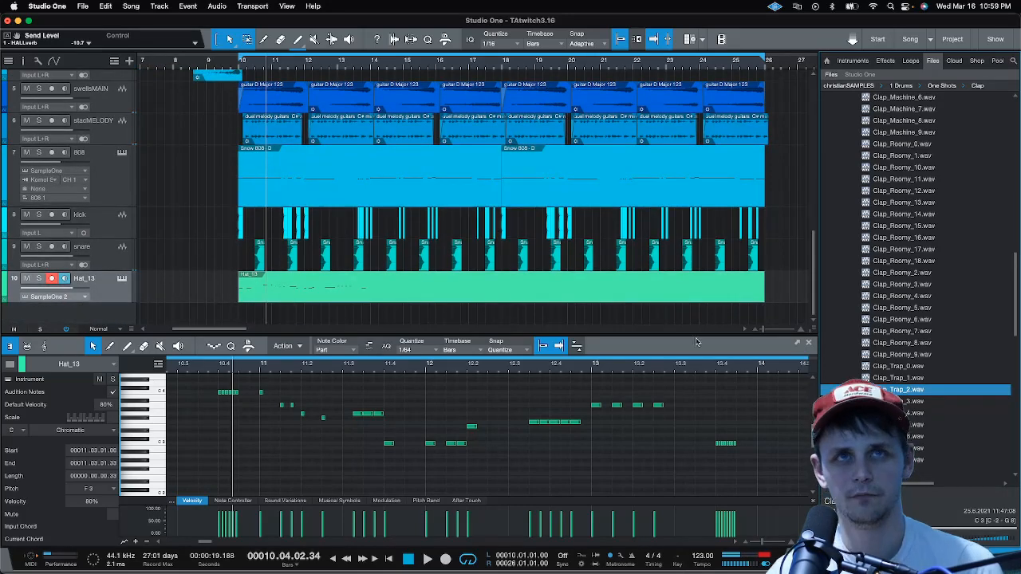
drag(662, 353, 259, 274)
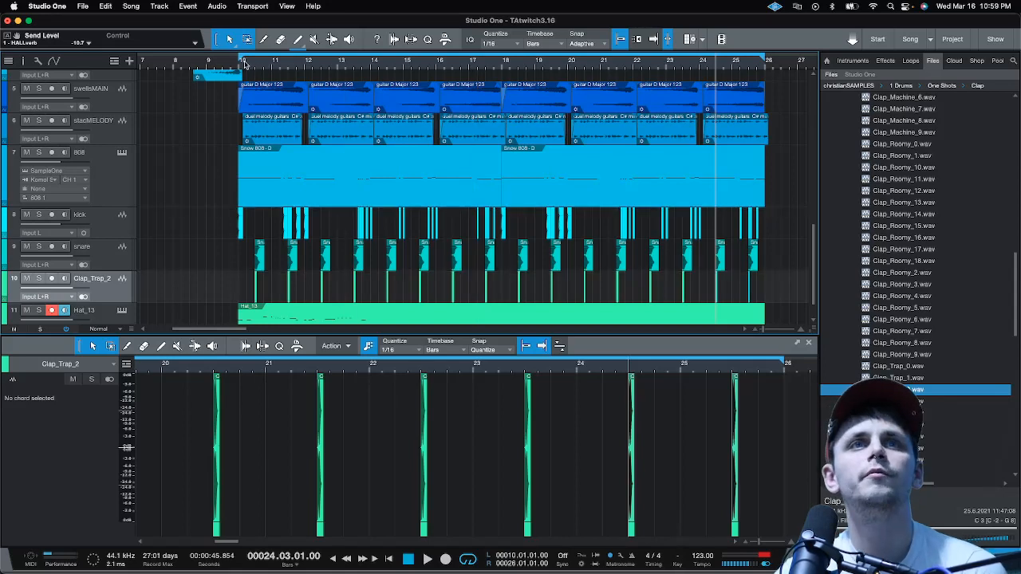
Play the beat from bar 10 to hear the claps layered with the snare
click(245, 64)
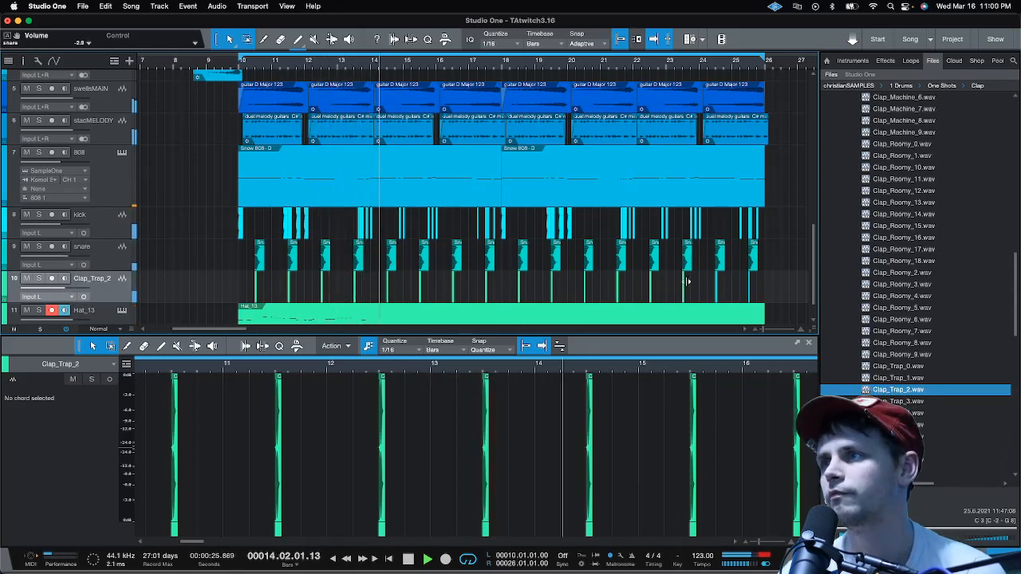
key(space)
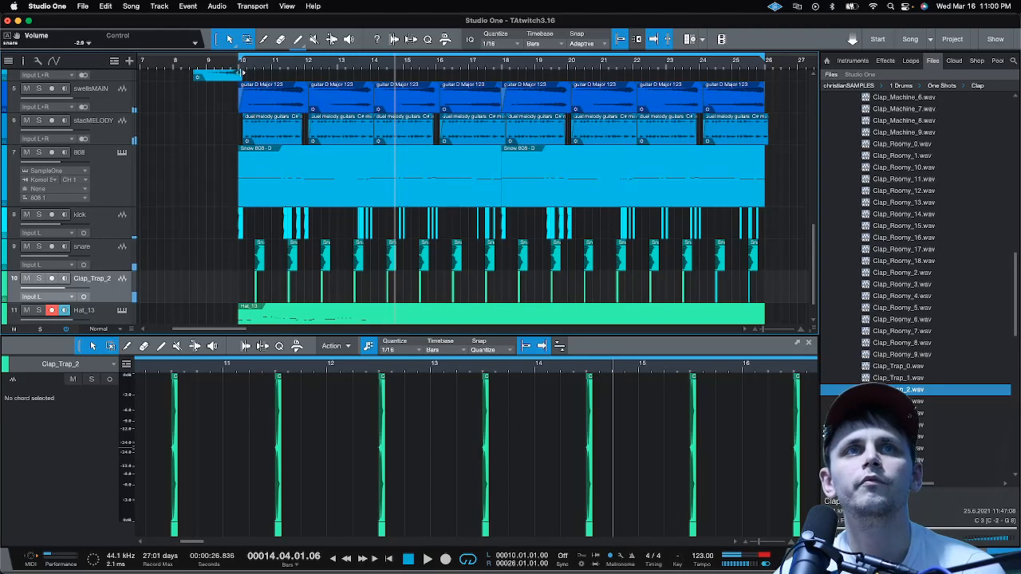
click(237, 70)
key(space)
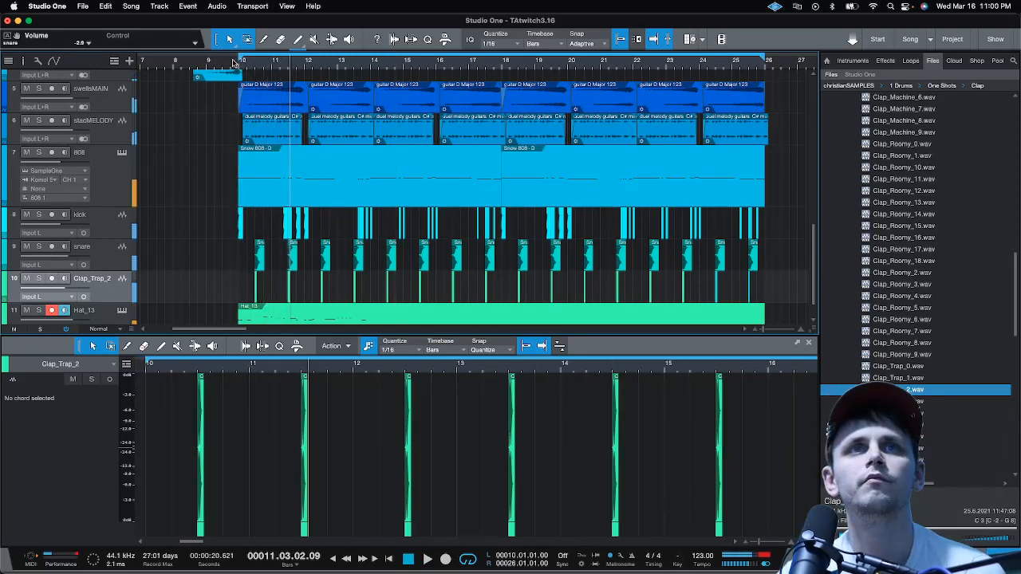
Delete the first C 3 note at 10.01.01.00 in the Hat_13 part and play the pattern from bar 10
key(e)
scroll(289, 207, down, 1)
click(296, 292)
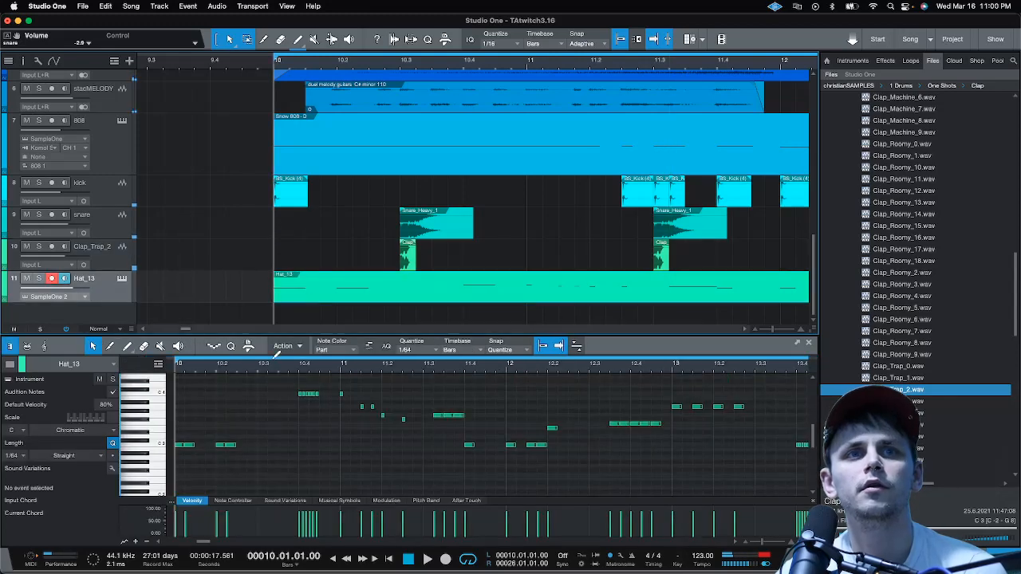
click(181, 446)
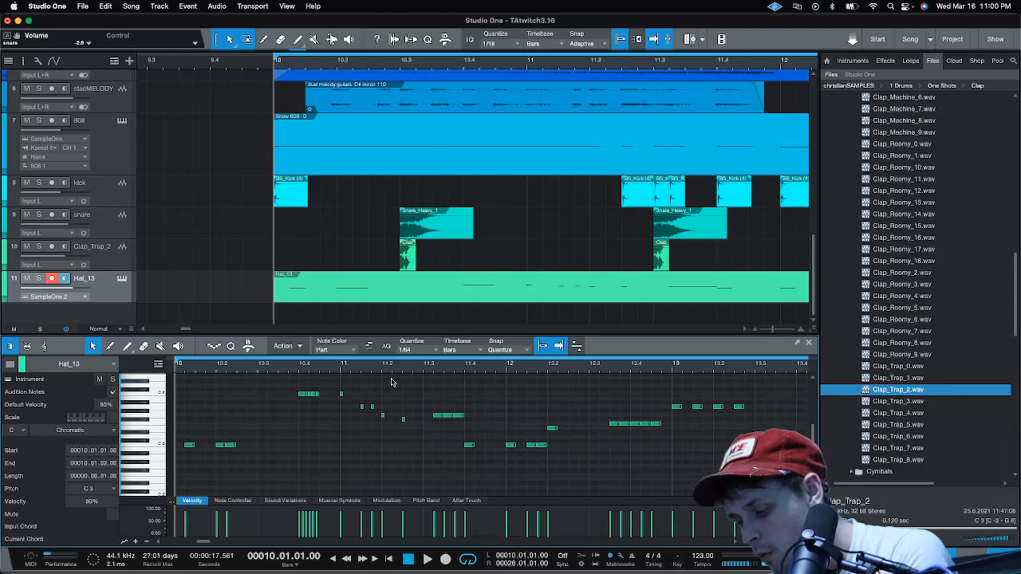
key(space)
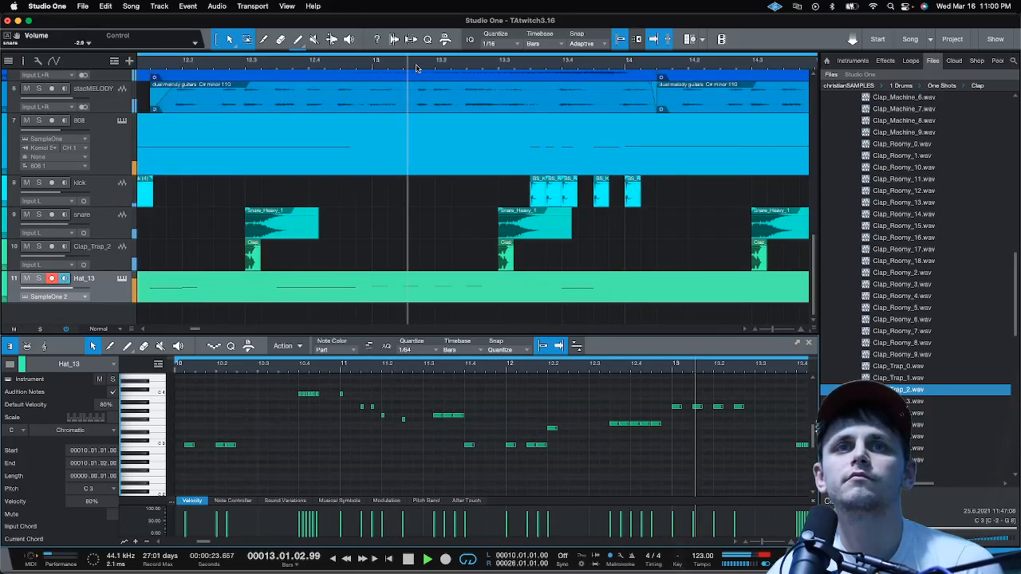
scroll(416, 68, down, 8)
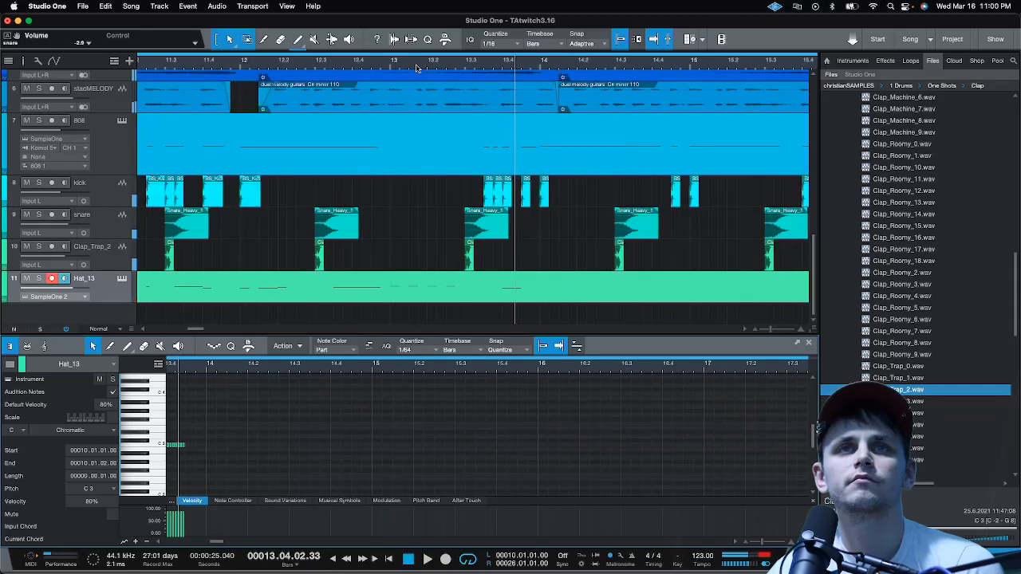
Try shifting the C 4 note at bar 11 in Hat_13 to 11.01.01.75, play it, and return it to 11.01.01.00
drag(311, 66, 398, 299)
scroll(415, 378, down, 10)
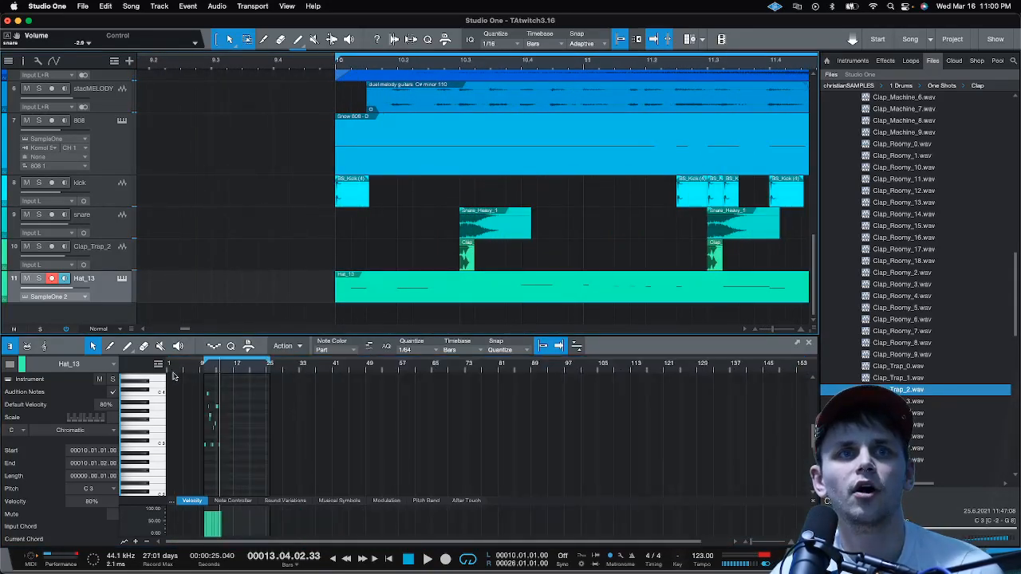
scroll(209, 374, up, 7)
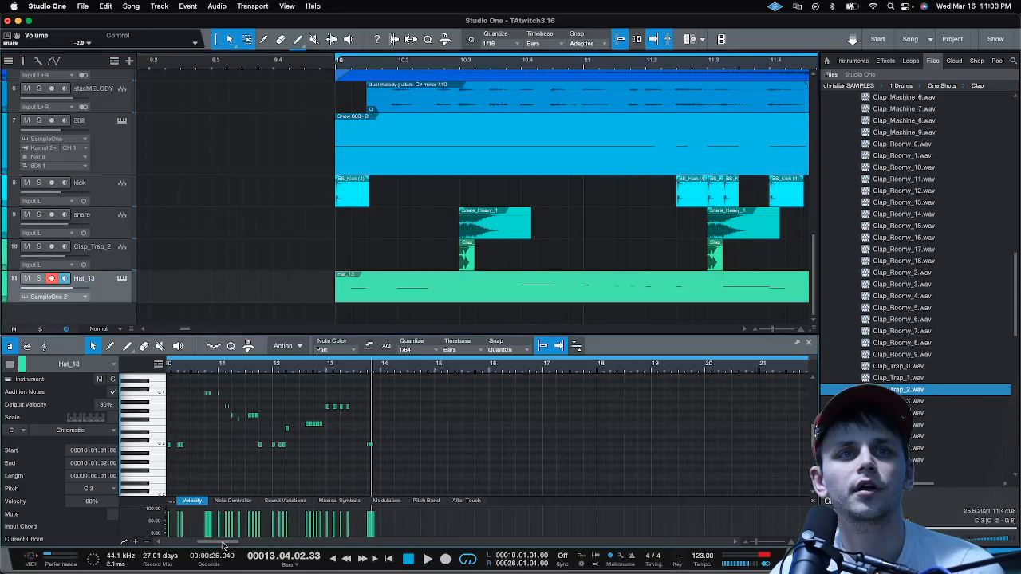
scroll(364, 403, left, 10)
scroll(364, 403, right, 6)
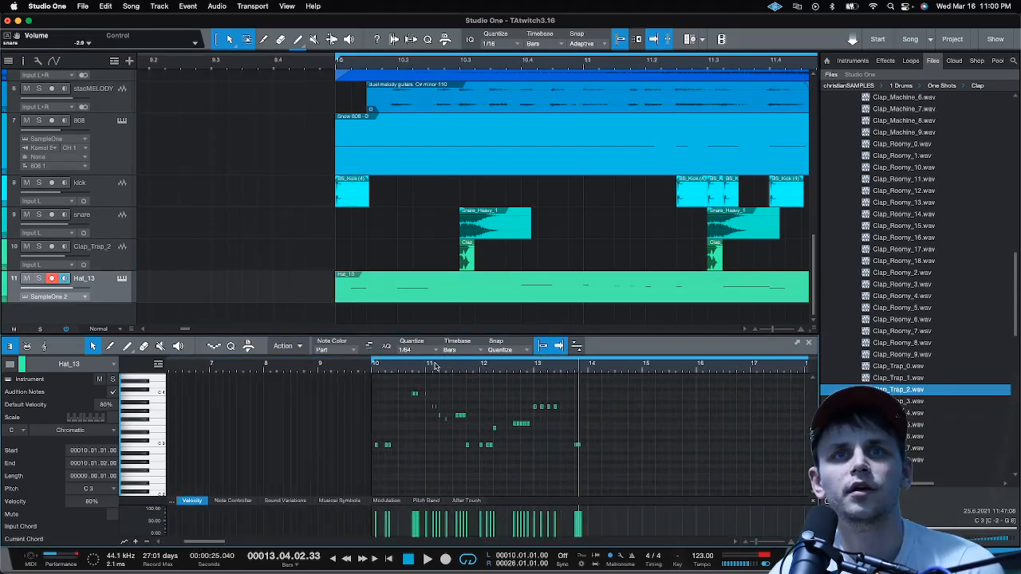
scroll(434, 365, up, 5)
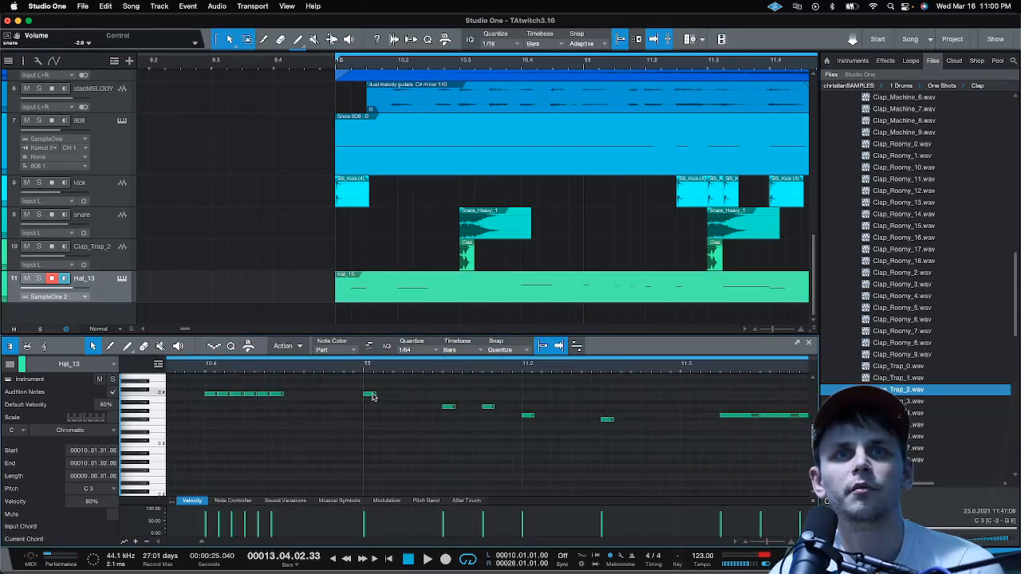
drag(372, 397, 404, 397)
key(space)
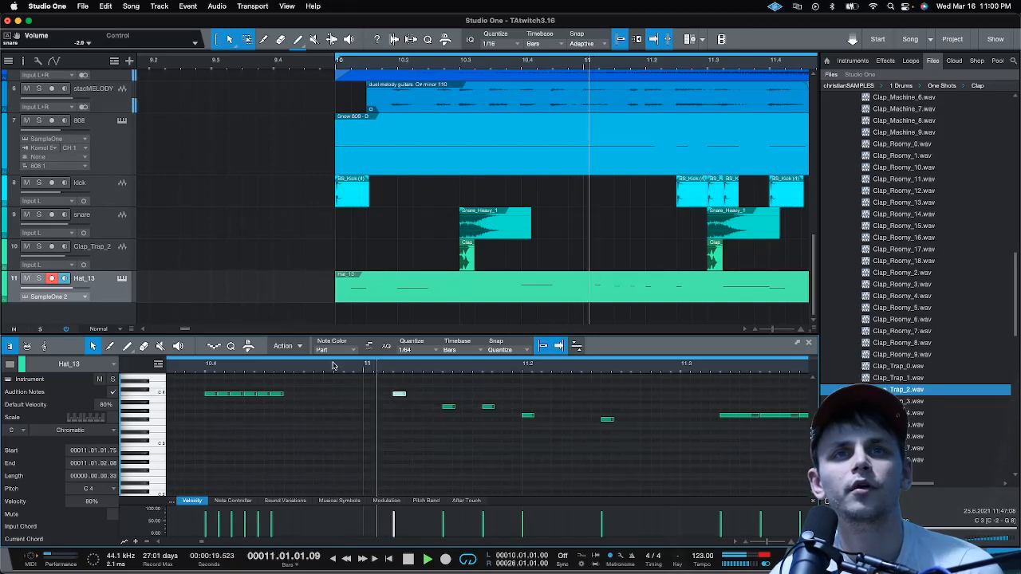
drag(399, 397, 373, 397)
key(space)
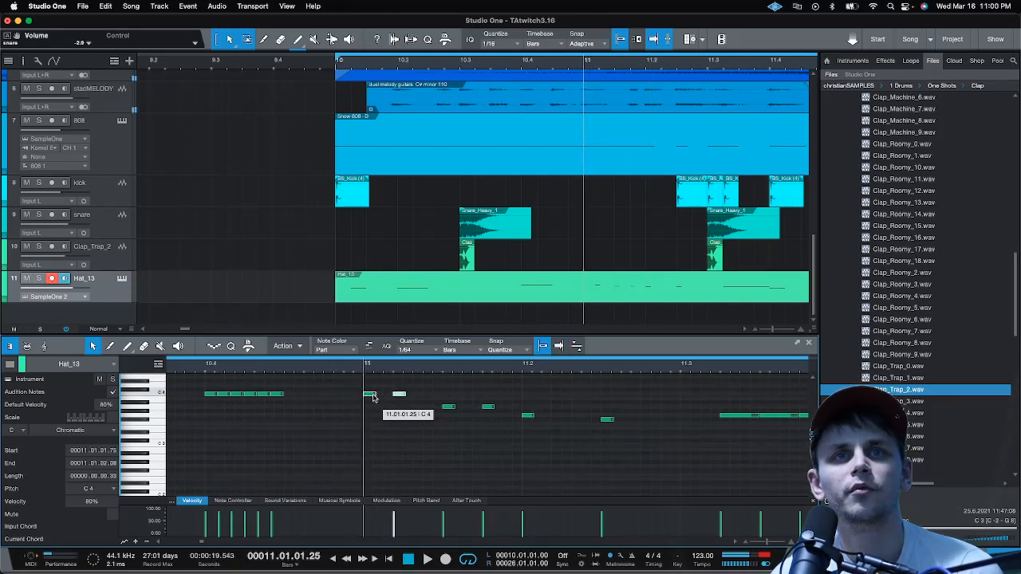
Delete the C 3 note at 12.01.01.00 in the Hat_13 part and play the pattern on into bar 14
key(space)
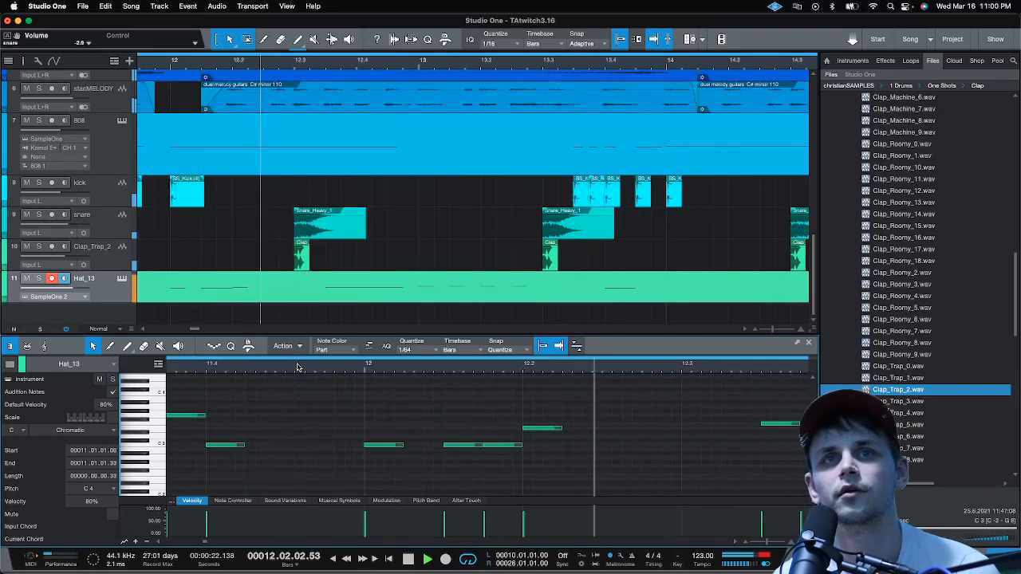
double_click(382, 446)
key(space)
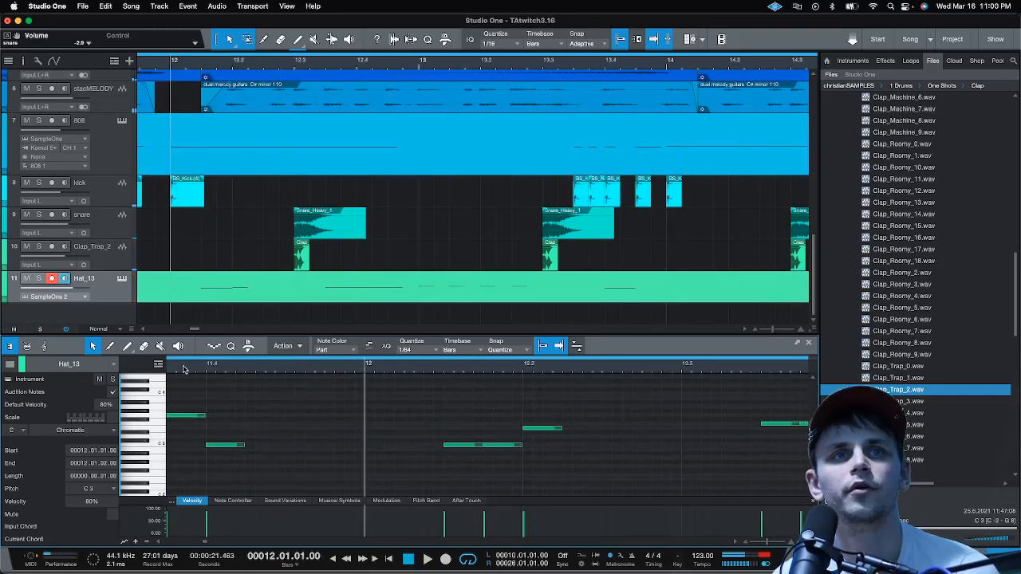
key(space)
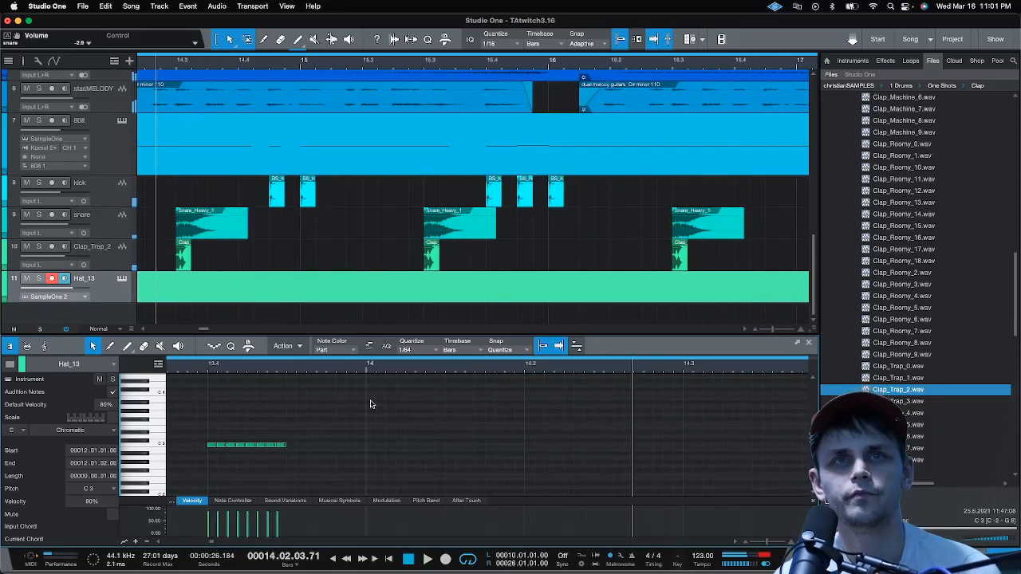
Add a roll of 1/64 notes on E 4 leading up to beat 14.2 in Hat_13, and play it from about 13.4
click(439, 390)
mouse_move(439, 391)
mouse_down()
mouse_move(446, 380)
mouse_move(517, 380)
mouse_up()
click(213, 367)
key(space)
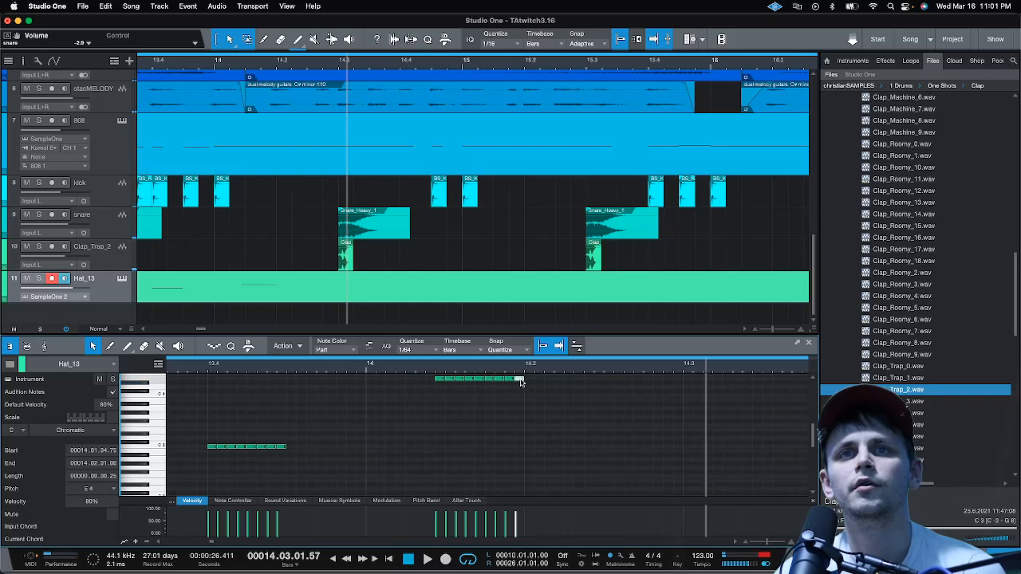
Add two F 3 notes in Hat_13 at 14.02.01.00 and 14.02.03.00, each with a length of 1.50
click(528, 427)
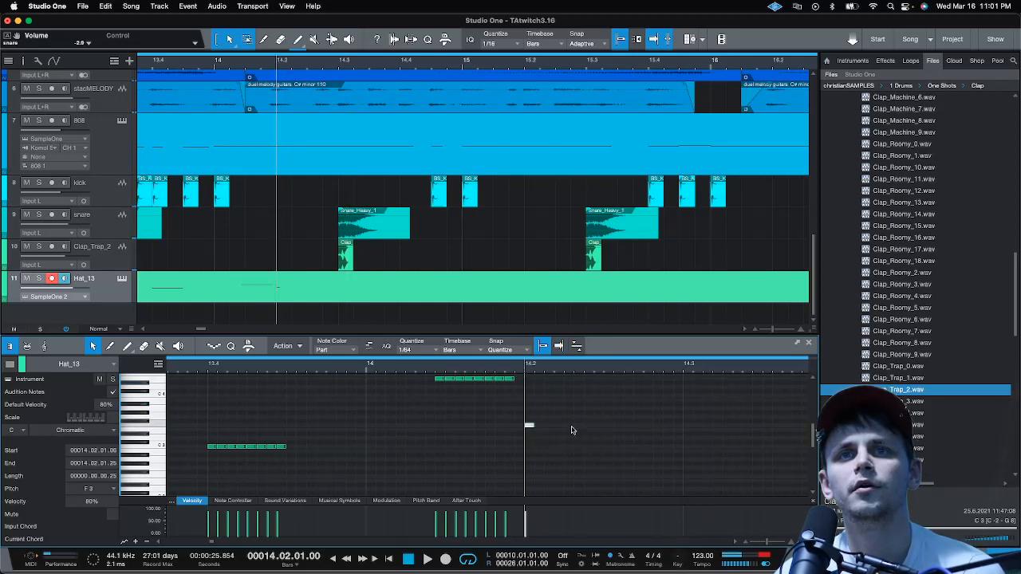
click(568, 426)
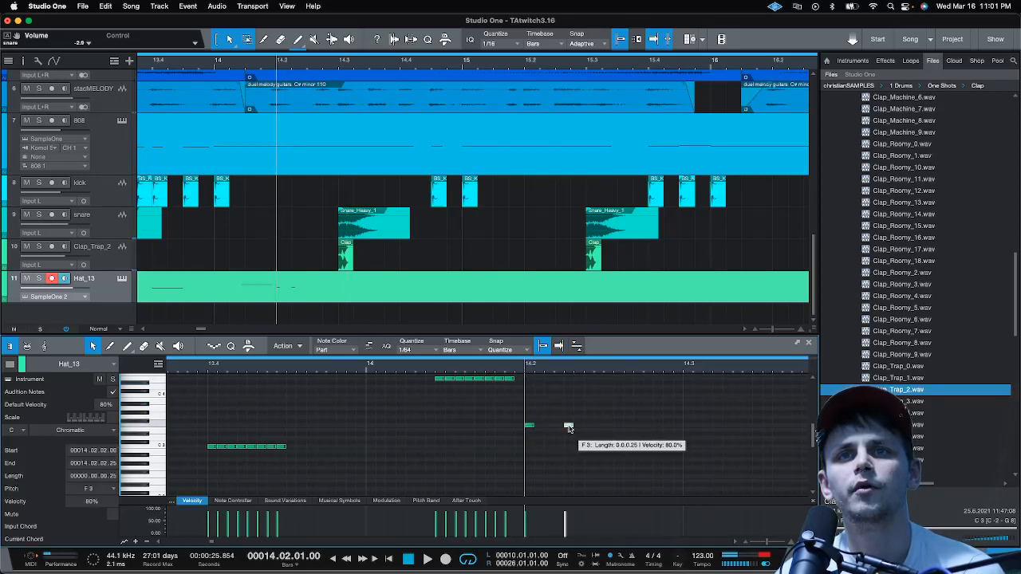
click(607, 430)
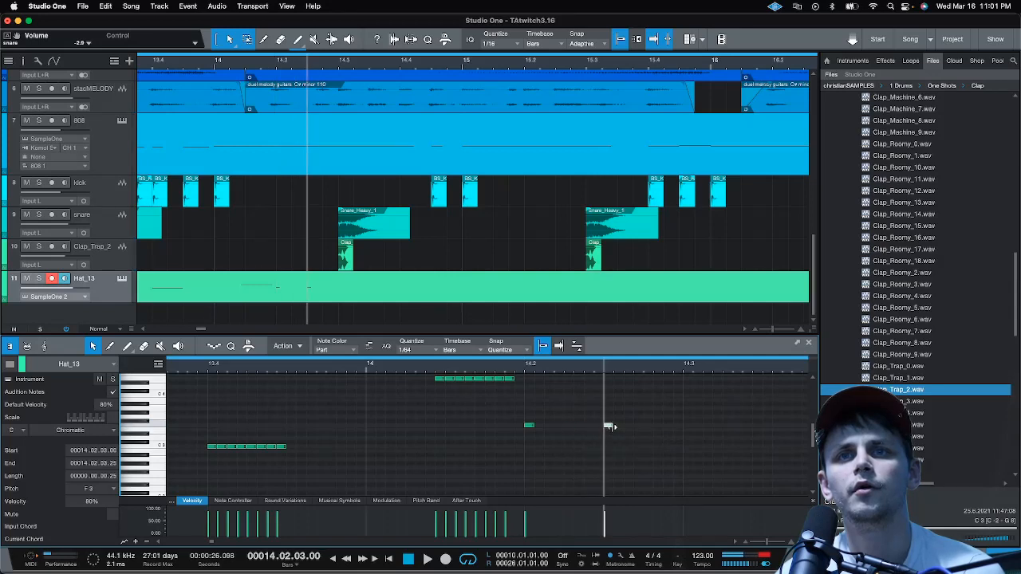
drag(608, 427, 661, 432)
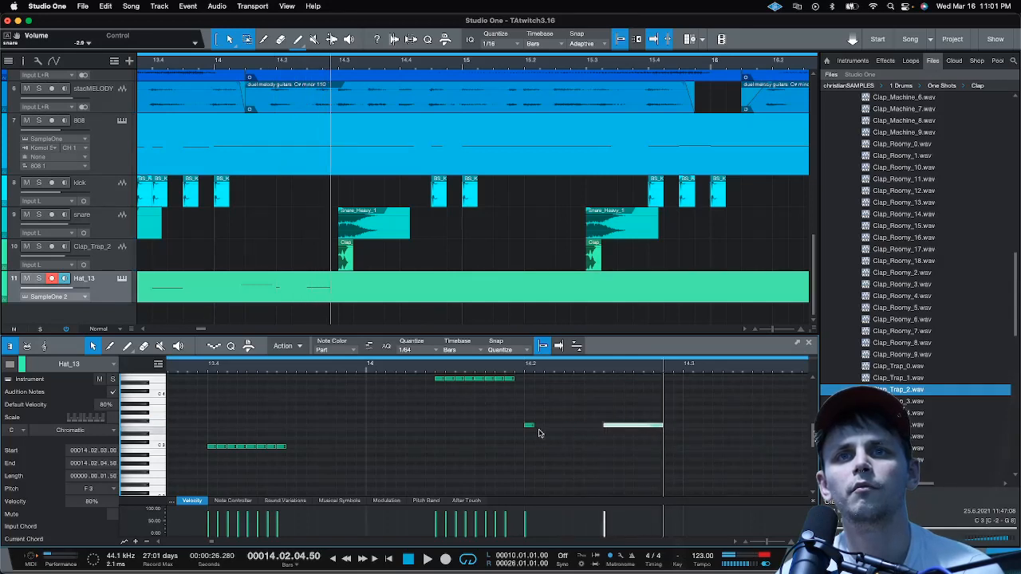
drag(533, 428, 582, 428)
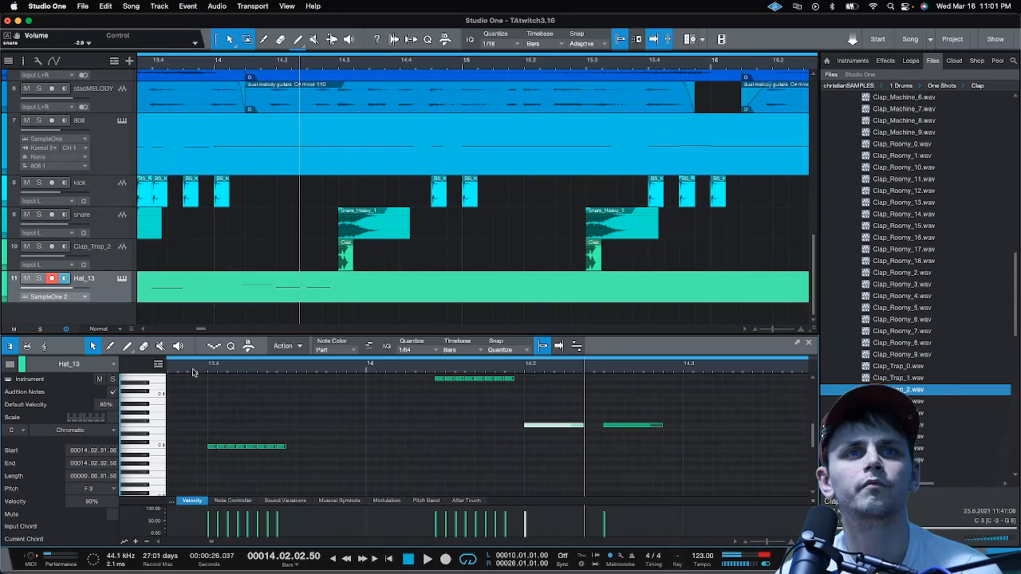
Play the Hat_13 pattern through bar 14 to hear the E 4 roll and the two F 3 notes
key(space)
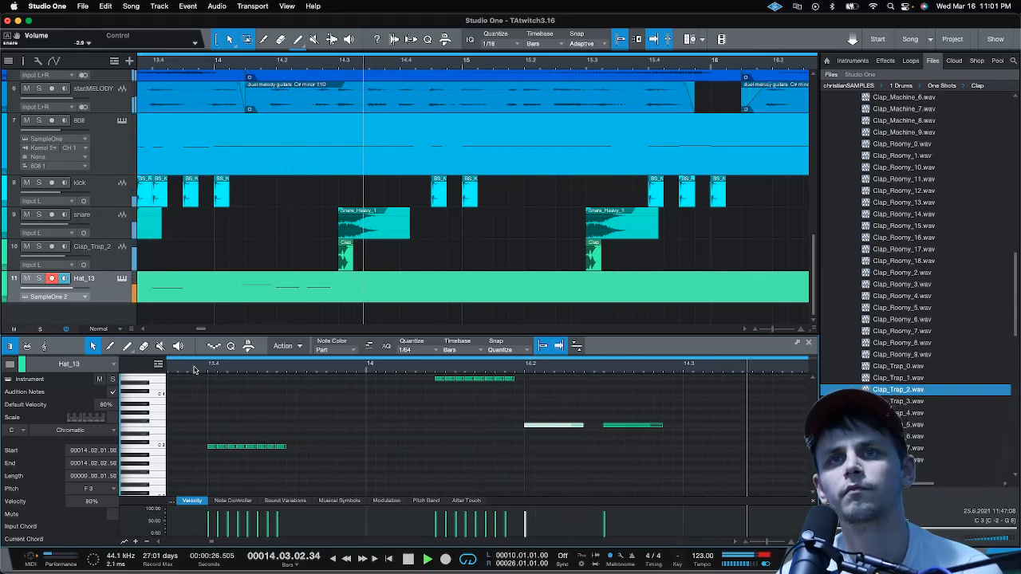
scroll(193, 369, down, 5)
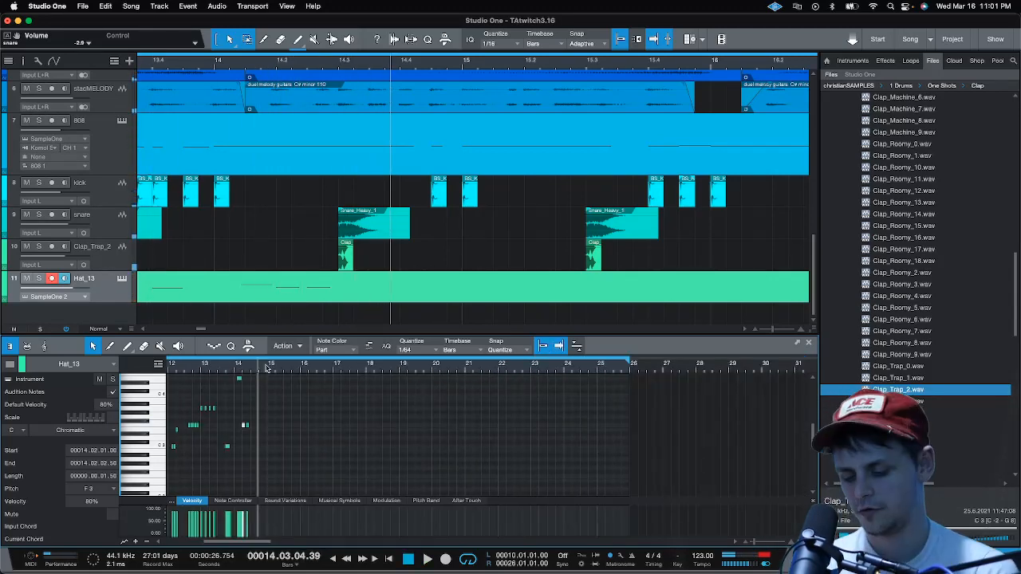
key(Return)
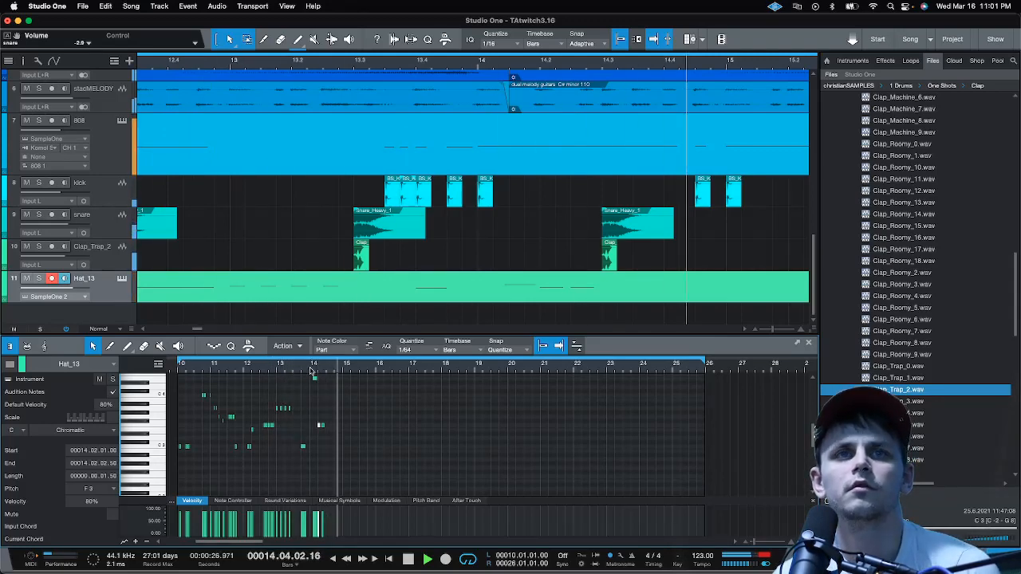
scroll(315, 371, up, 5)
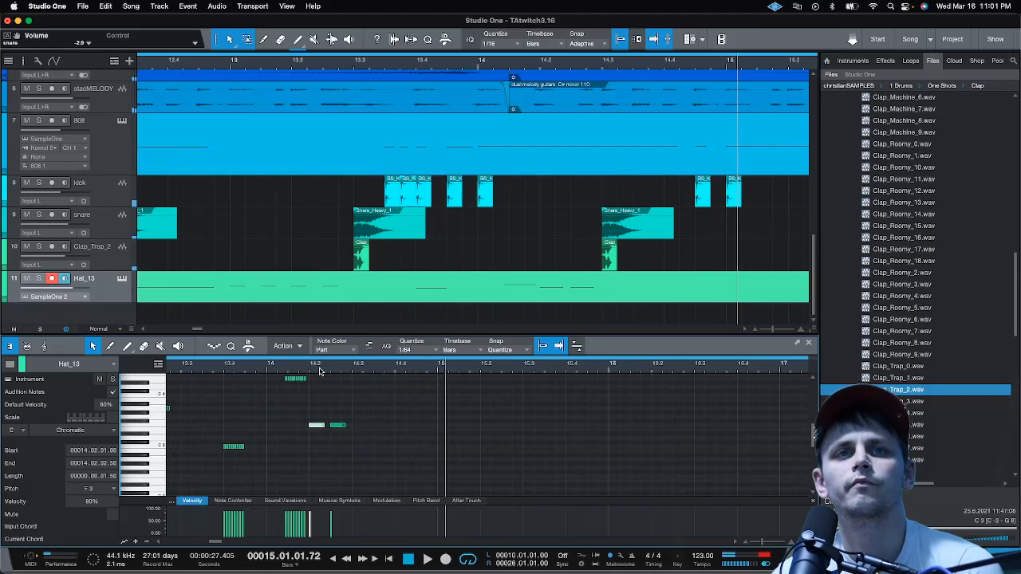
click(260, 366)
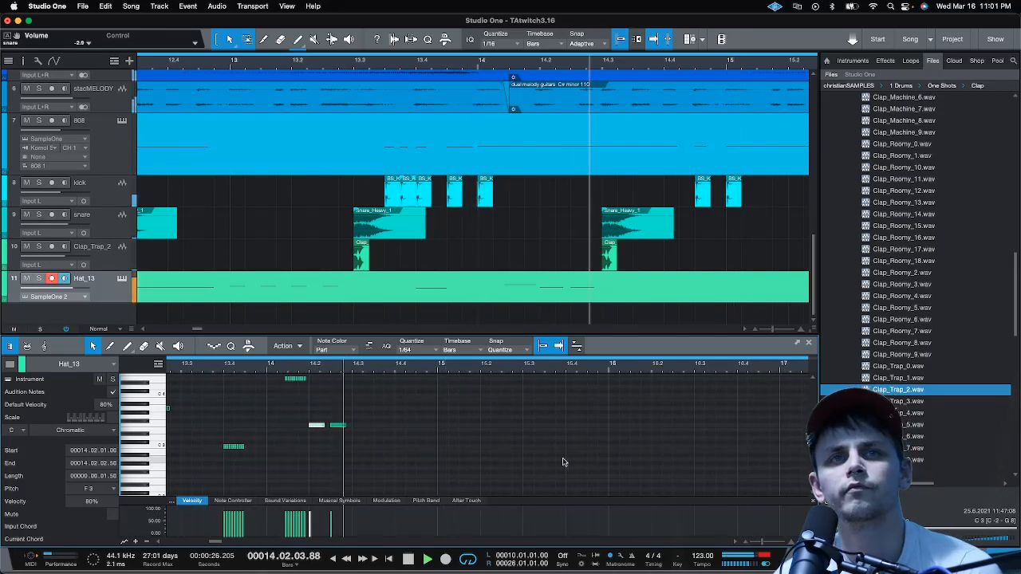
Try a short C 4 note at 15.01.01.00 in Hat_13, play it, adjust its length, and remove it
click(440, 401)
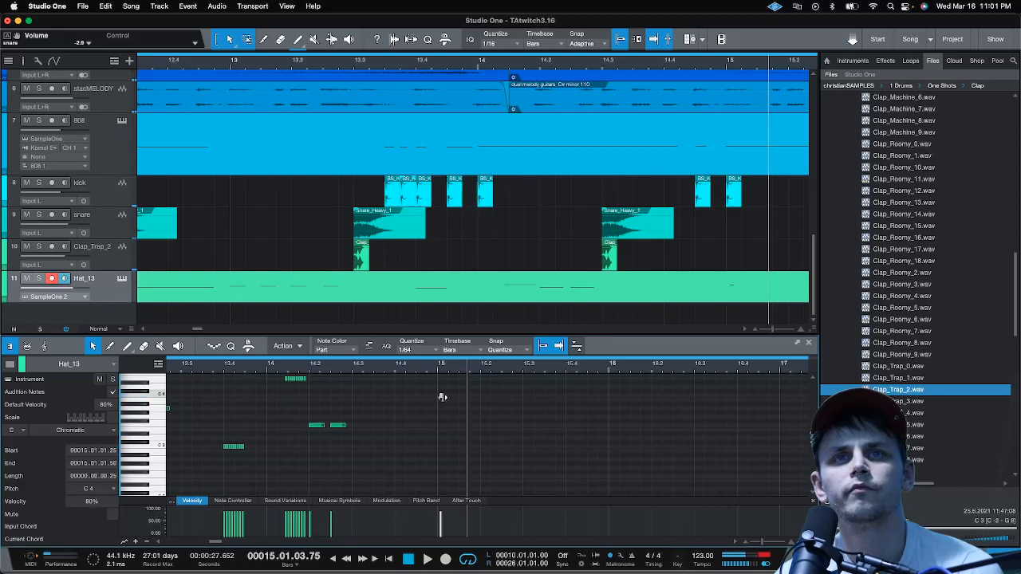
drag(441, 397, 439, 394)
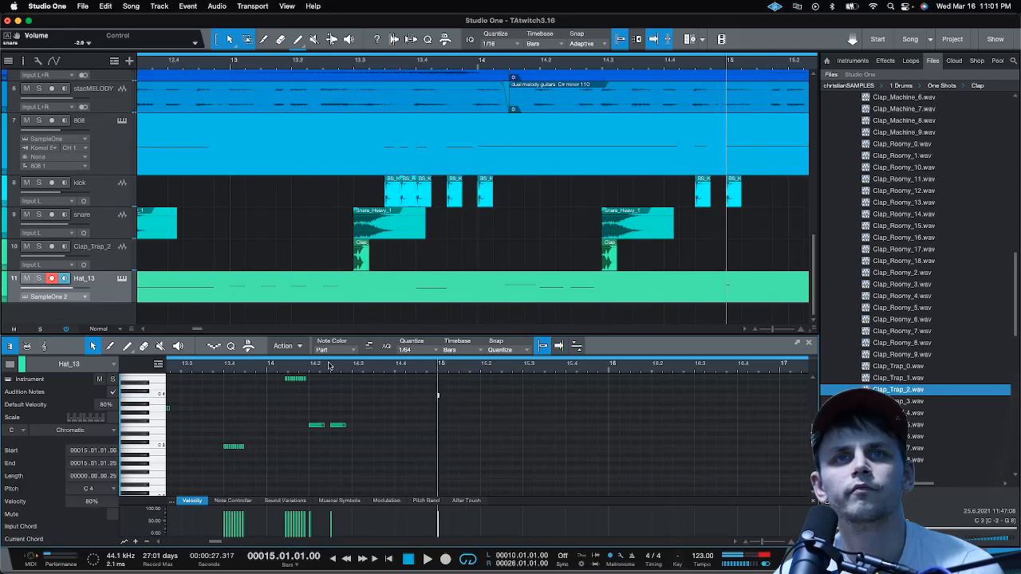
key(space)
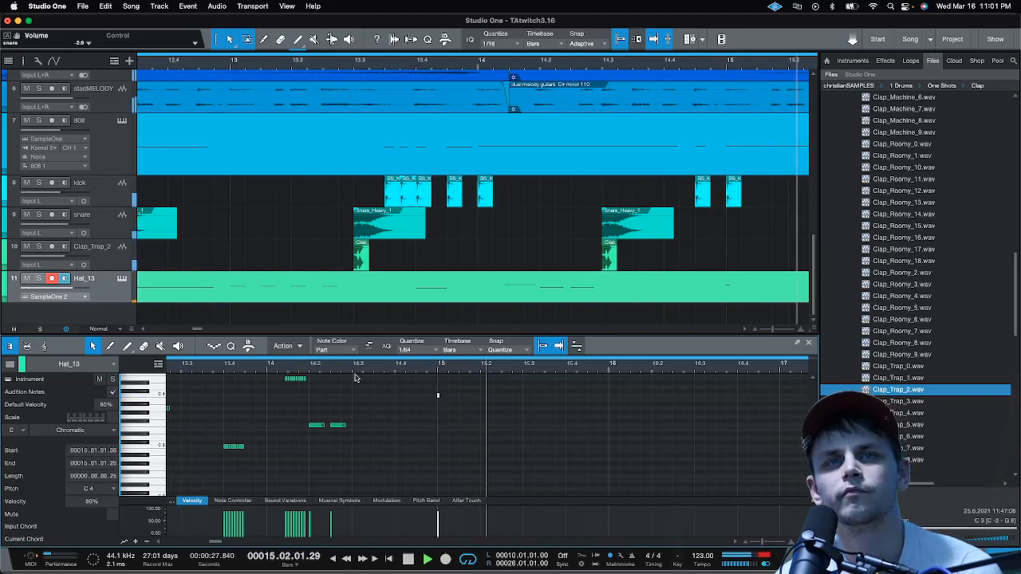
key(space)
drag(441, 397, 459, 384)
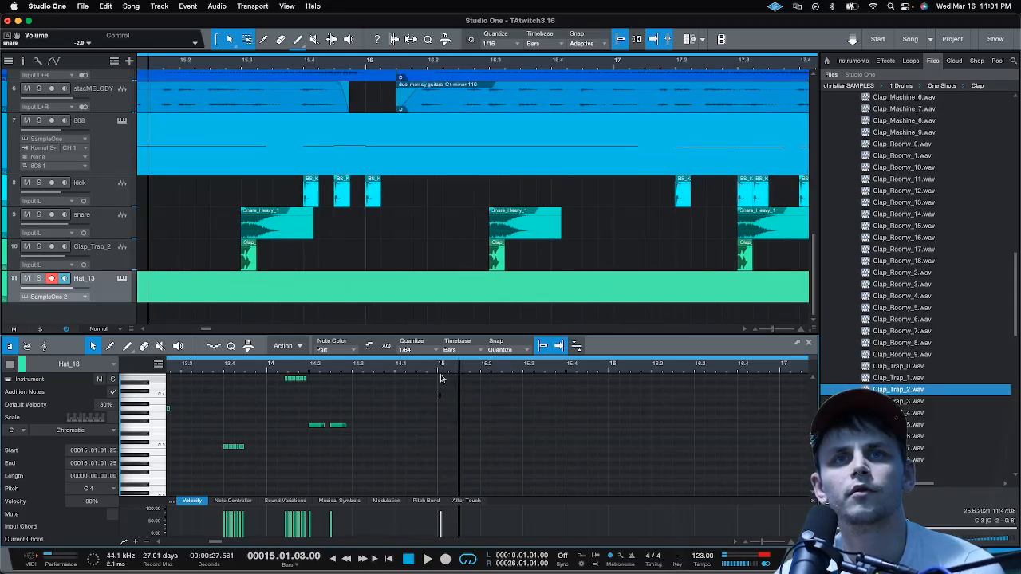
scroll(440, 379, up, 5)
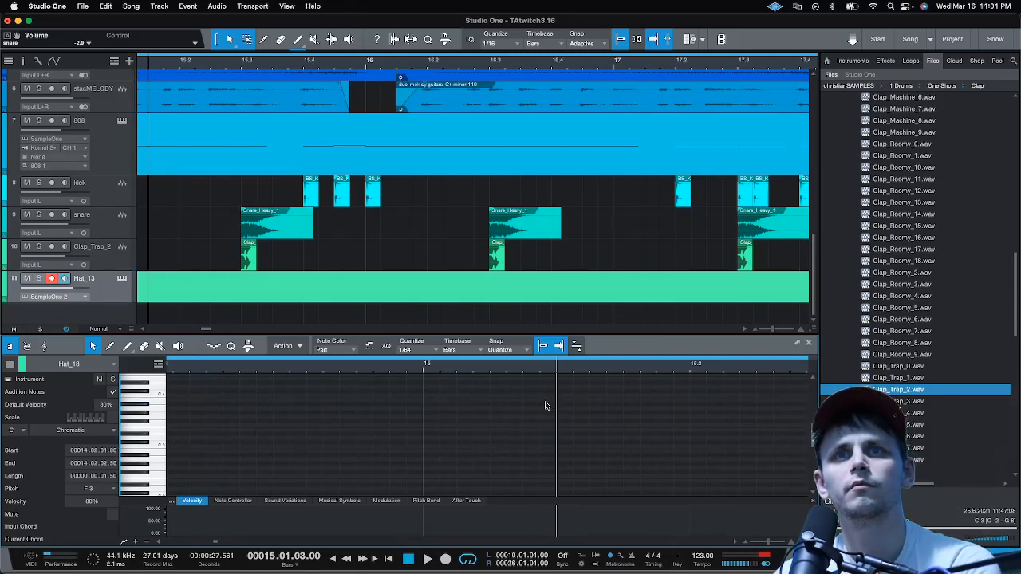
scroll(548, 368, down, 1)
scroll(549, 369, down, 5)
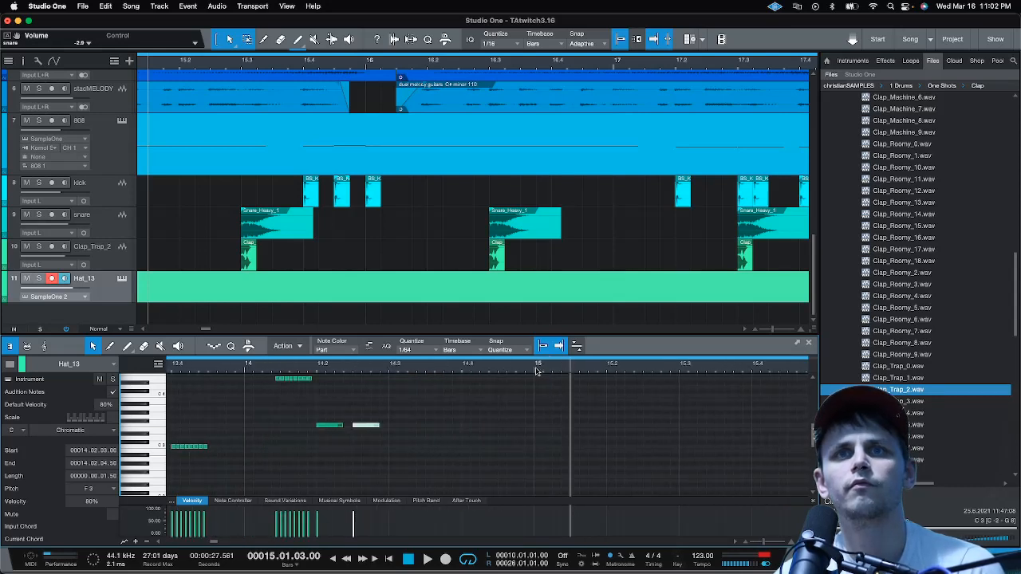
Place a D 4 note in Hat_13 at 15.01.03.00 with a length of 0.75 and play it from just before bar 15
key(space)
scroll(570, 410, up, 3)
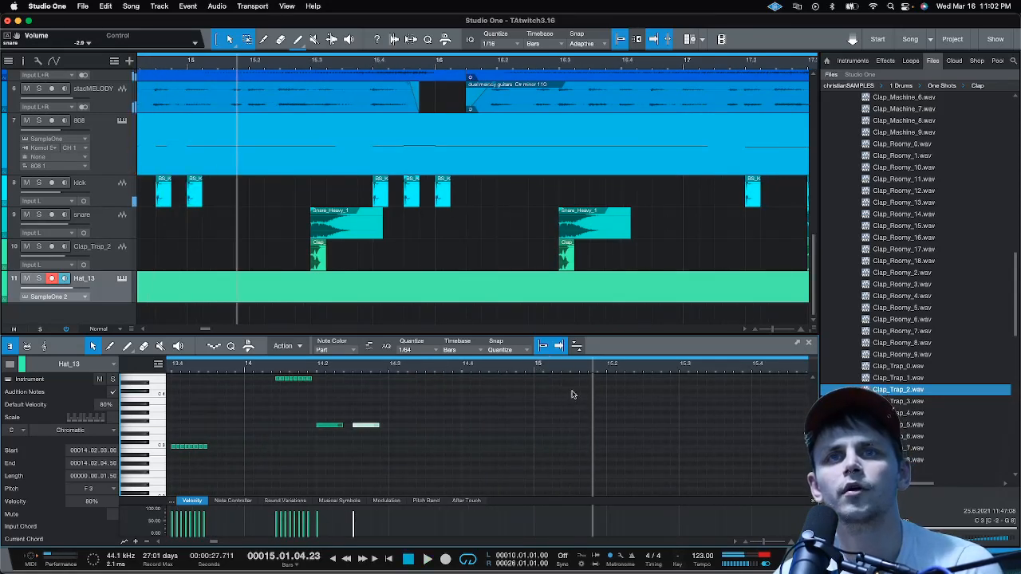
click(575, 390)
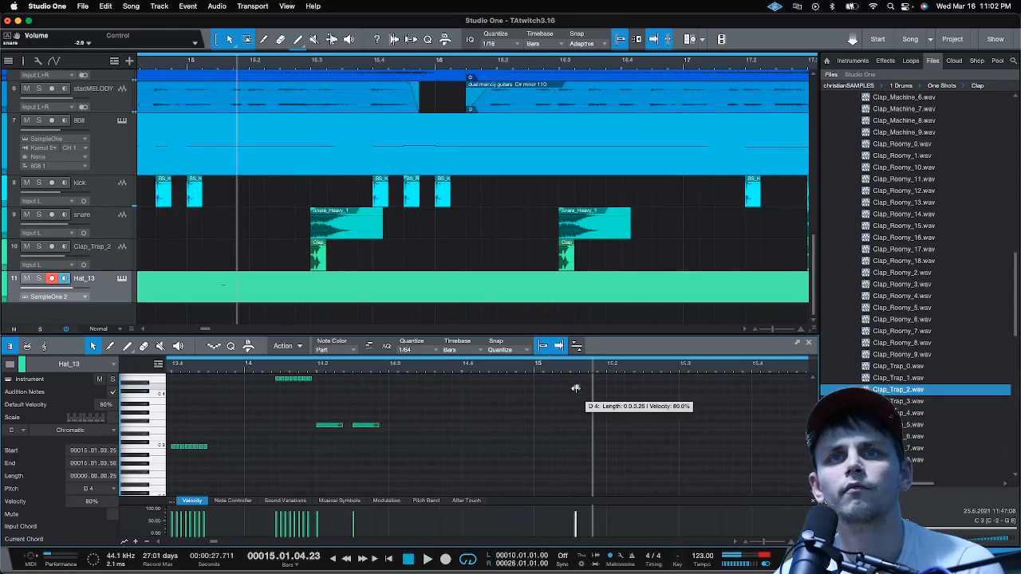
drag(578, 387, 576, 391)
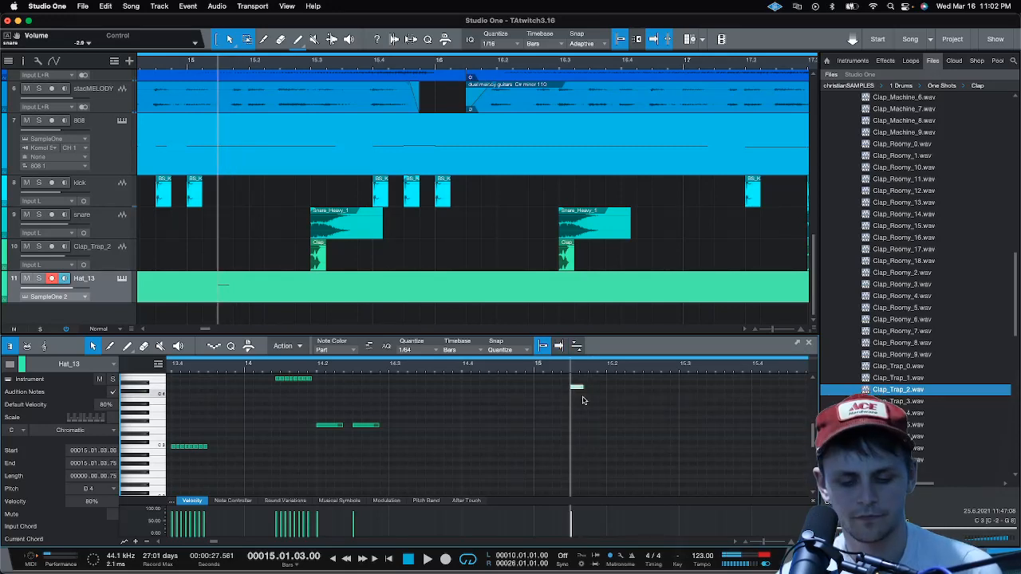
click(502, 365)
key(space)
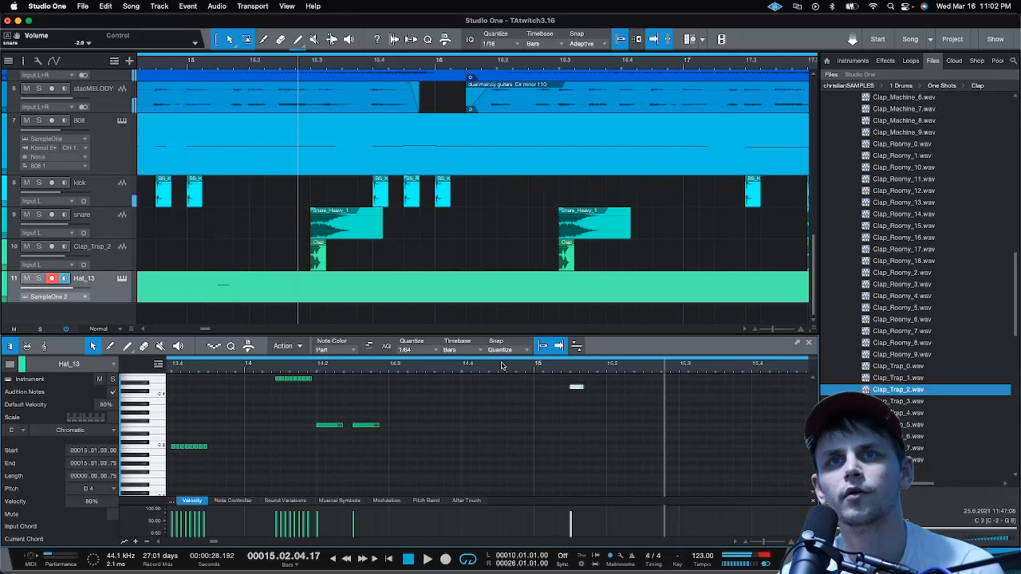
key(space)
Duplicate the D 4 note, place the copy on F# 3 at 15.02.03.00, and play the pattern through bars 14 and 15
key(d)
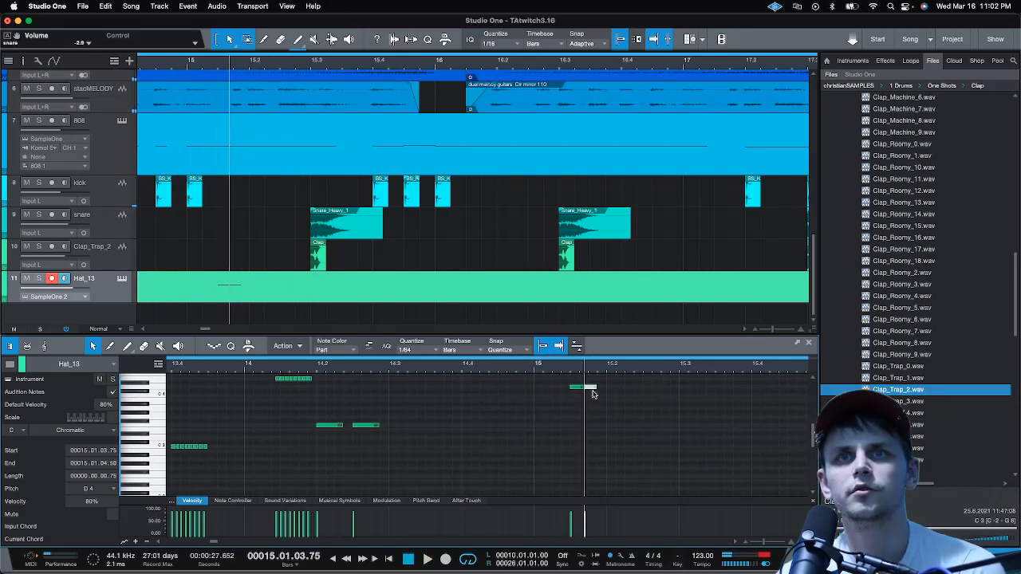
drag(593, 389, 650, 419)
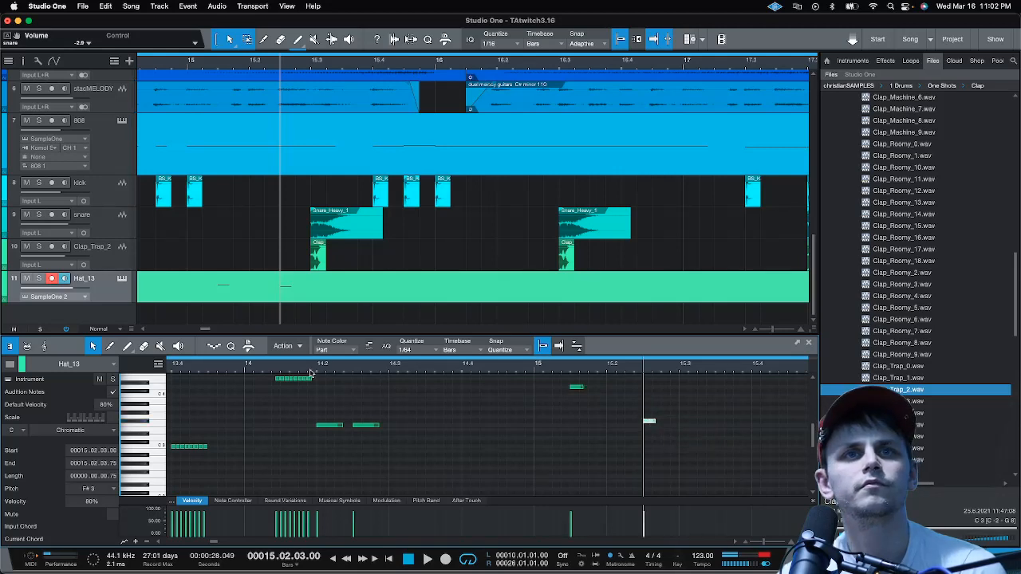
click(279, 368)
key(space)
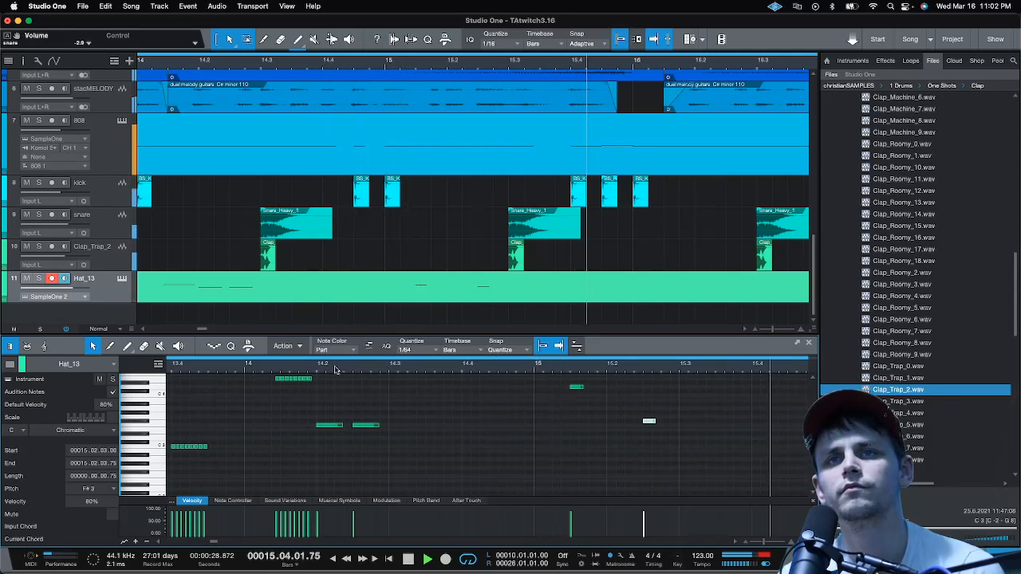
scroll(303, 367, down, 3)
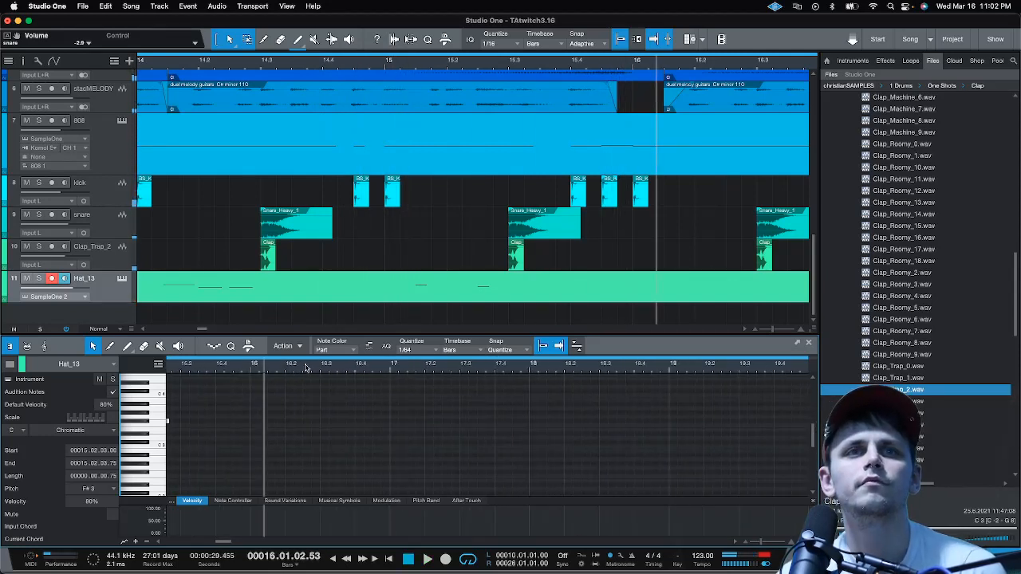
click(183, 369)
key(space)
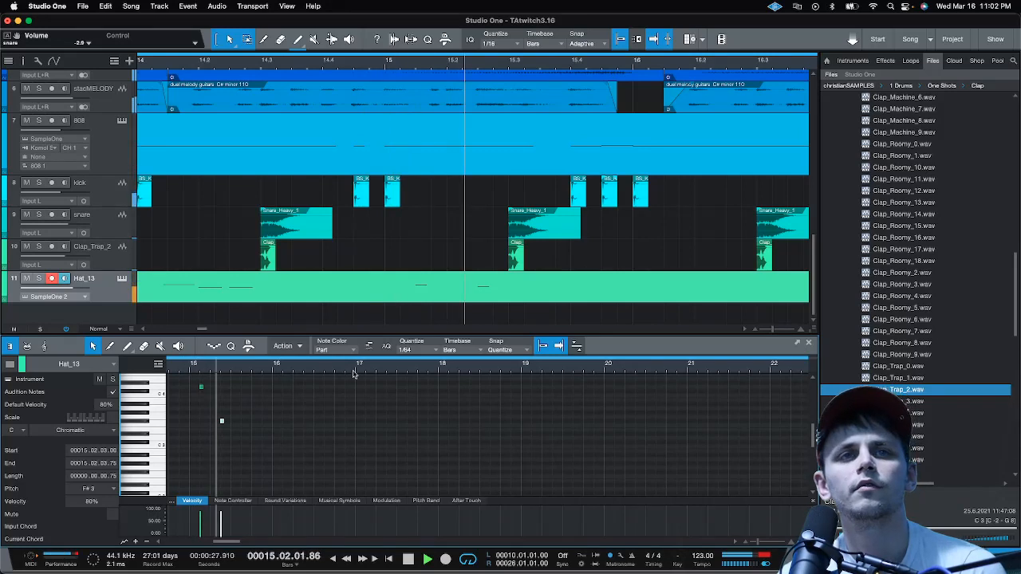
Add five consecutive notes of length 0.75 in Hat_13 from 16.01.01.00, descending chromatically from A# 3 to F# 3, and play them
key(space)
double_click(276, 405)
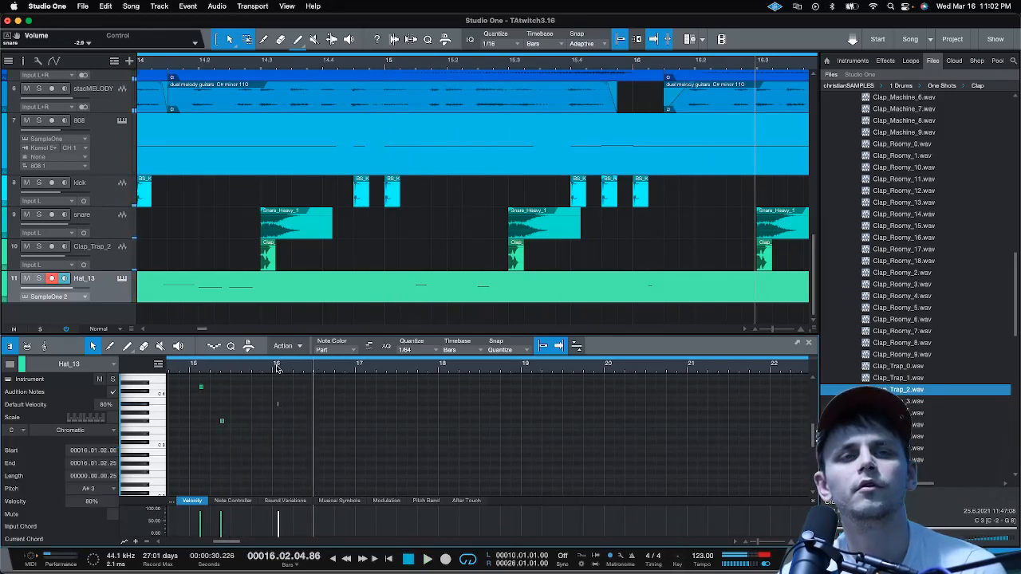
scroll(277, 368, up, 5)
mouse_move(311, 407)
mouse_down()
mouse_move(275, 408)
mouse_move(299, 406)
mouse_up()
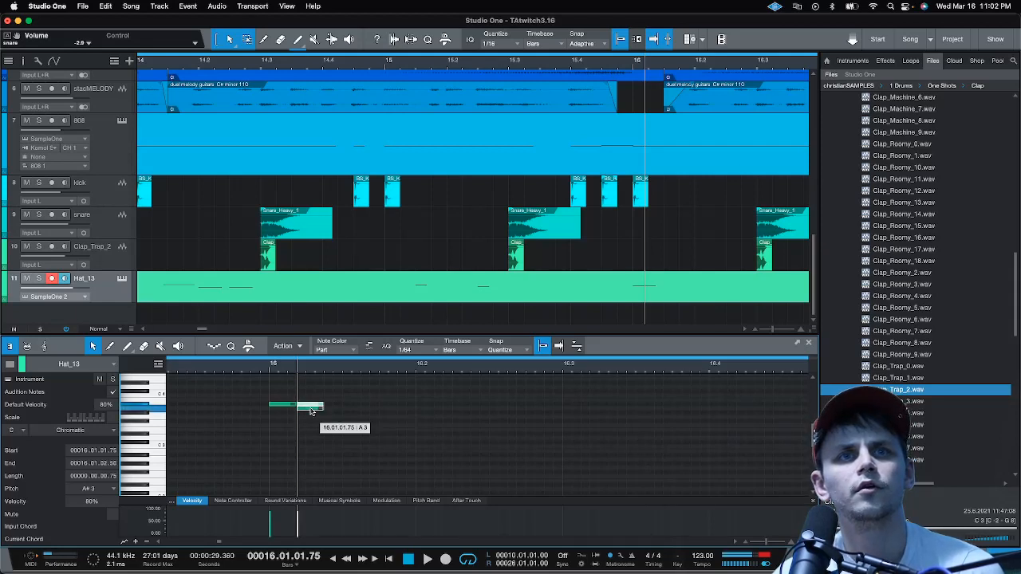
click(316, 415)
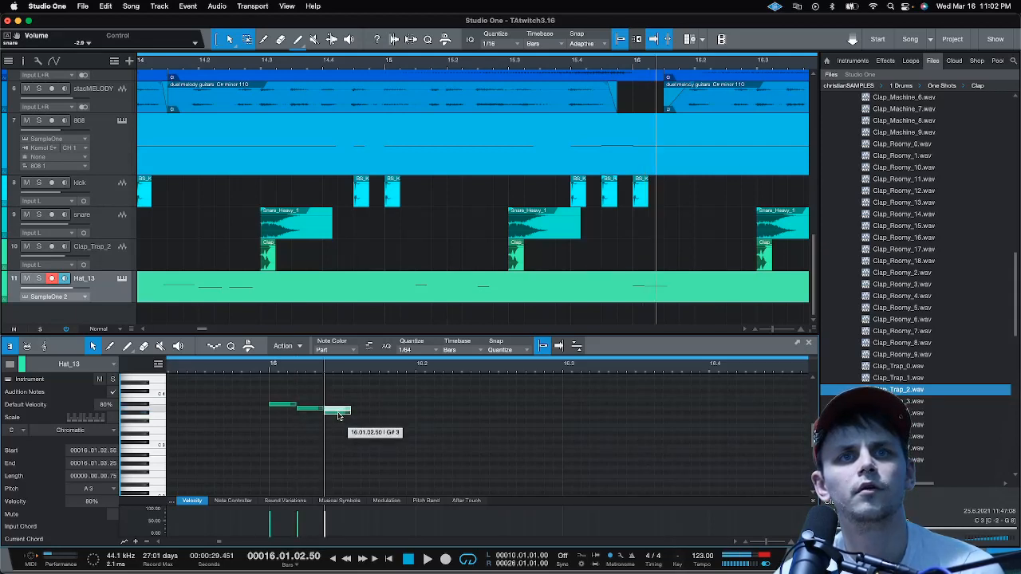
click(357, 417)
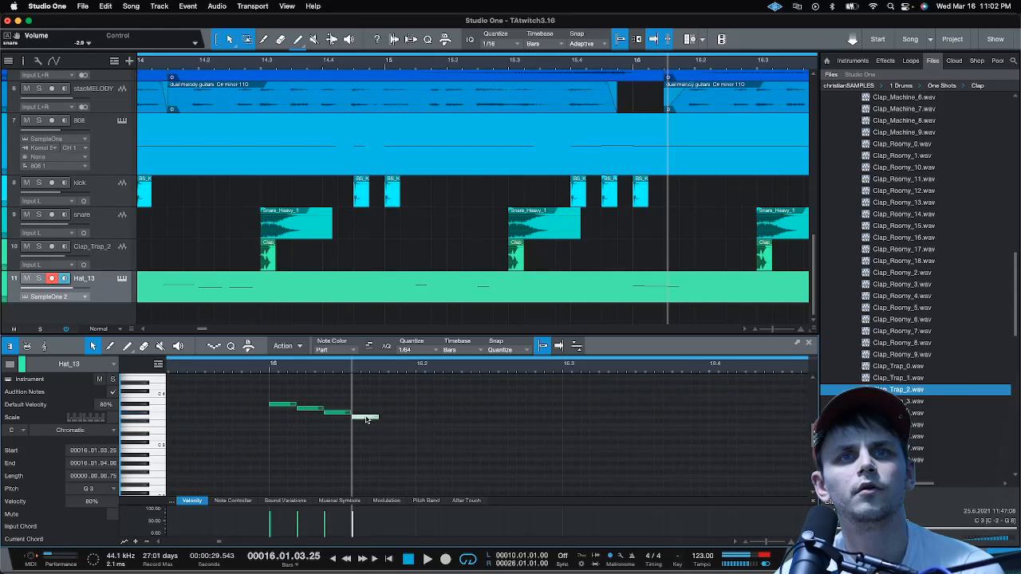
click(384, 418)
drag(390, 420, 390, 425)
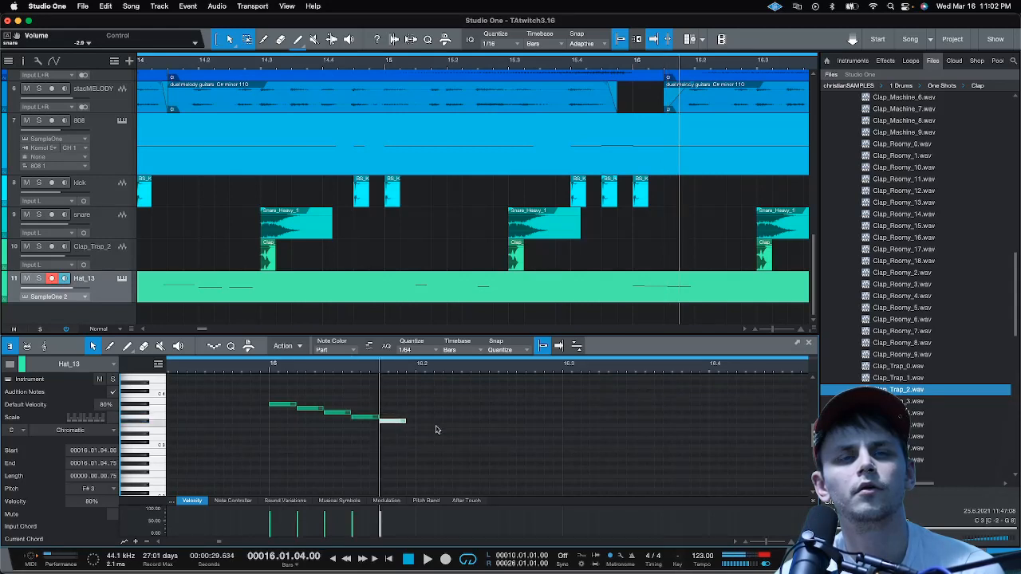
key(space)
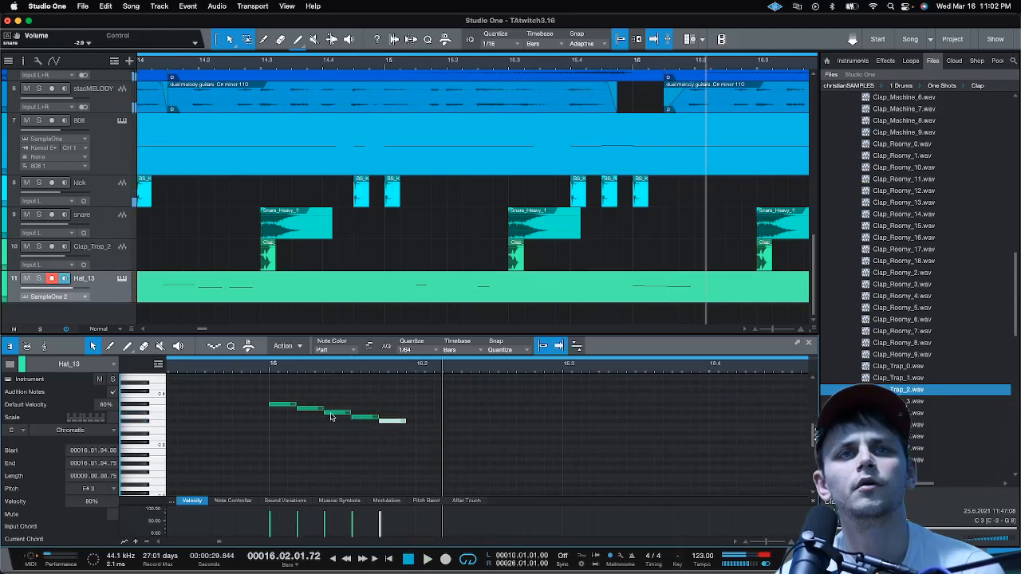
Set the note quantize to 1/4, move the A 3 note to 16.02.01.00, and delete the three lower notes of the bar 16 run
mouse_move(316, 411)
mouse_down()
mouse_move(336, 409)
mouse_move(323, 409)
mouse_up()
click(413, 352)
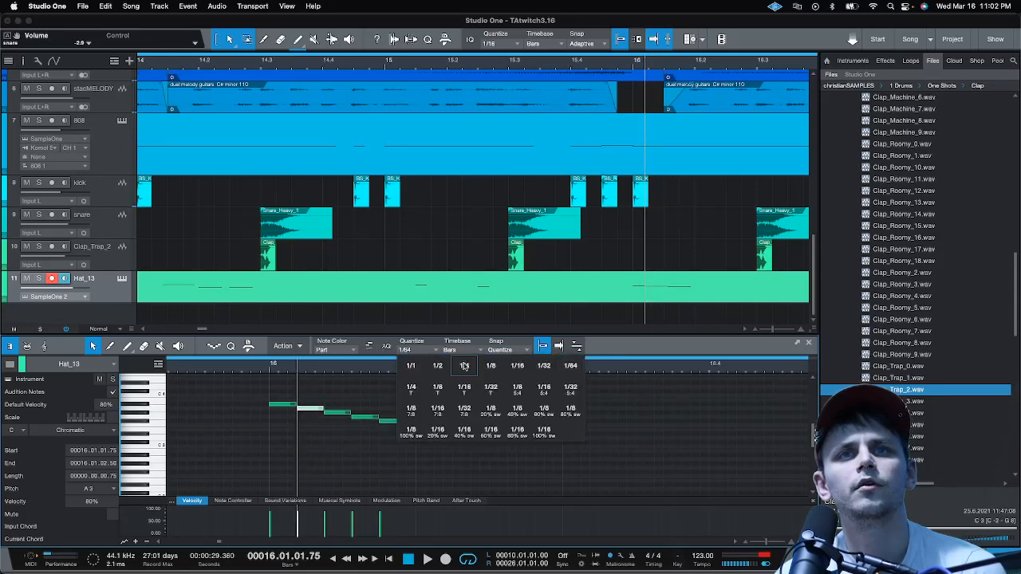
click(455, 373)
scroll(349, 401, down, 3)
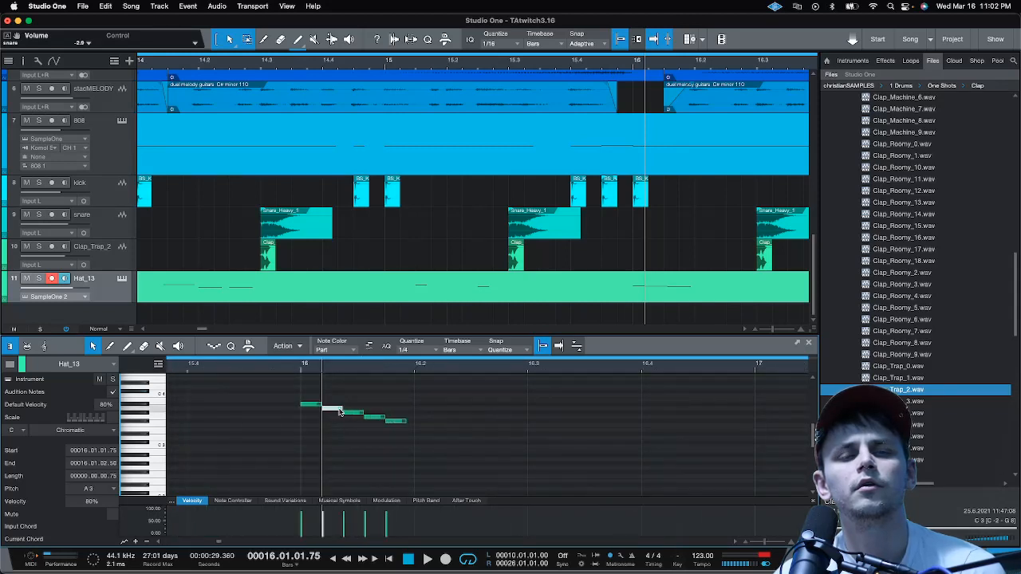
drag(339, 411, 444, 412)
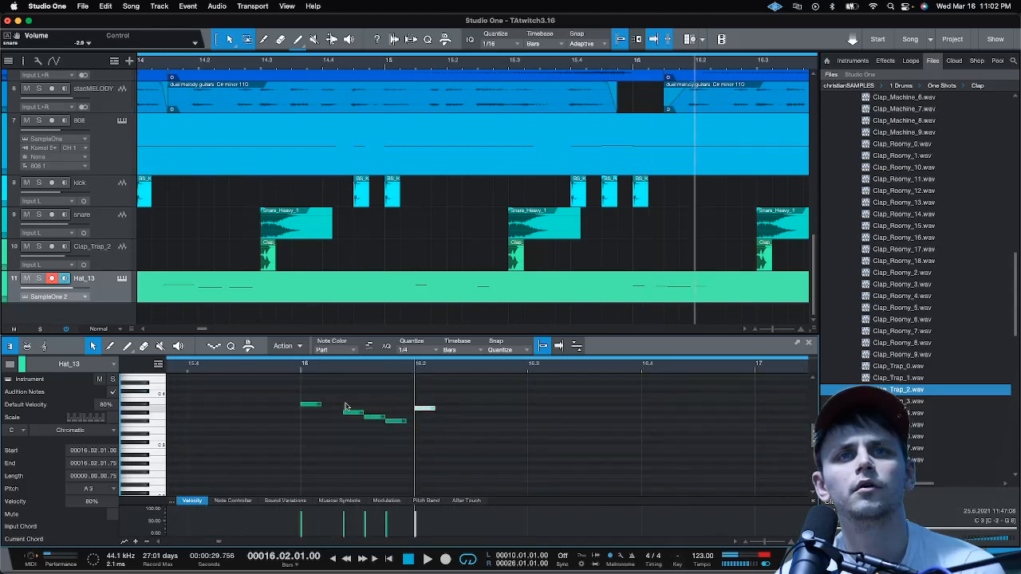
drag(345, 408, 436, 452)
key(Delete)
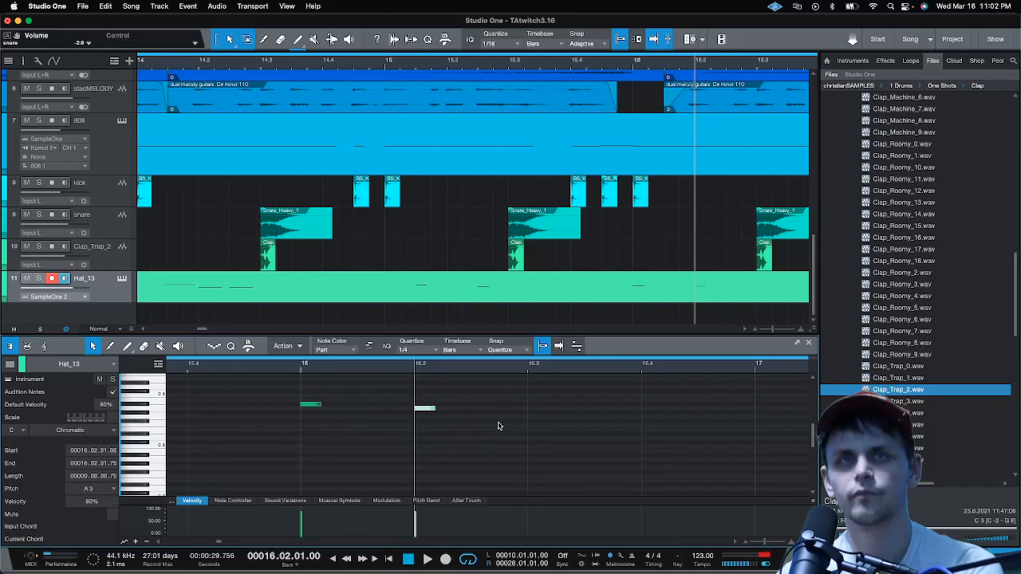
Add six quarter notes in Hat_13 from 16.03.01.00 to 17.04.01.00, descending chromatically from G# 3 to D# 3
drag(529, 413, 650, 425)
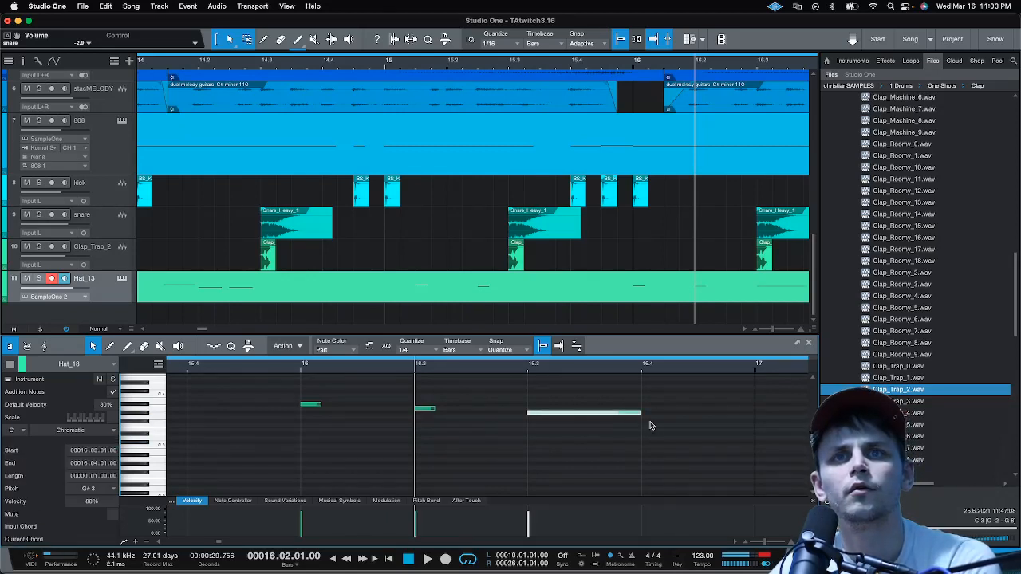
click(645, 418)
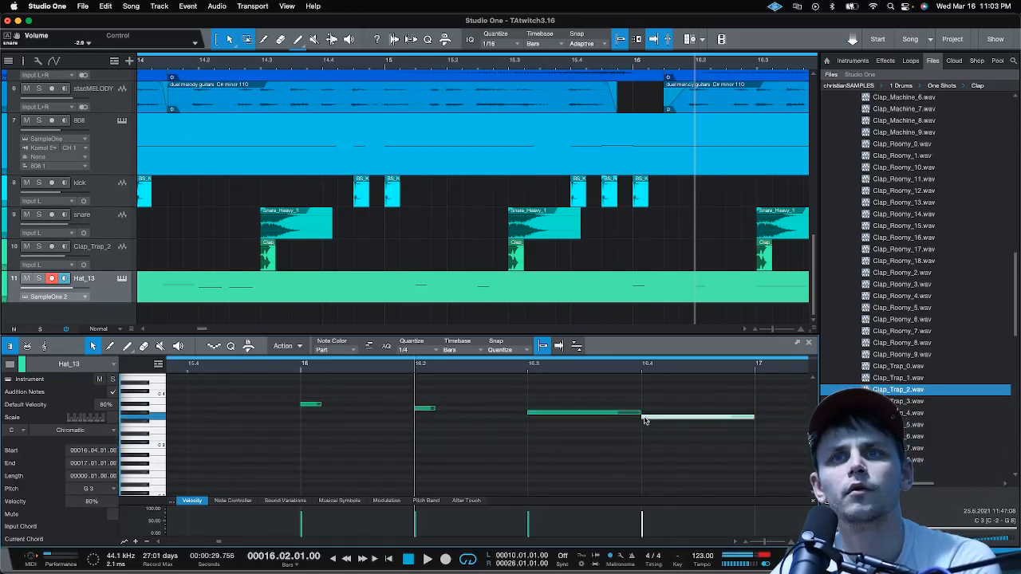
click(757, 423)
scroll(660, 364, down, 5)
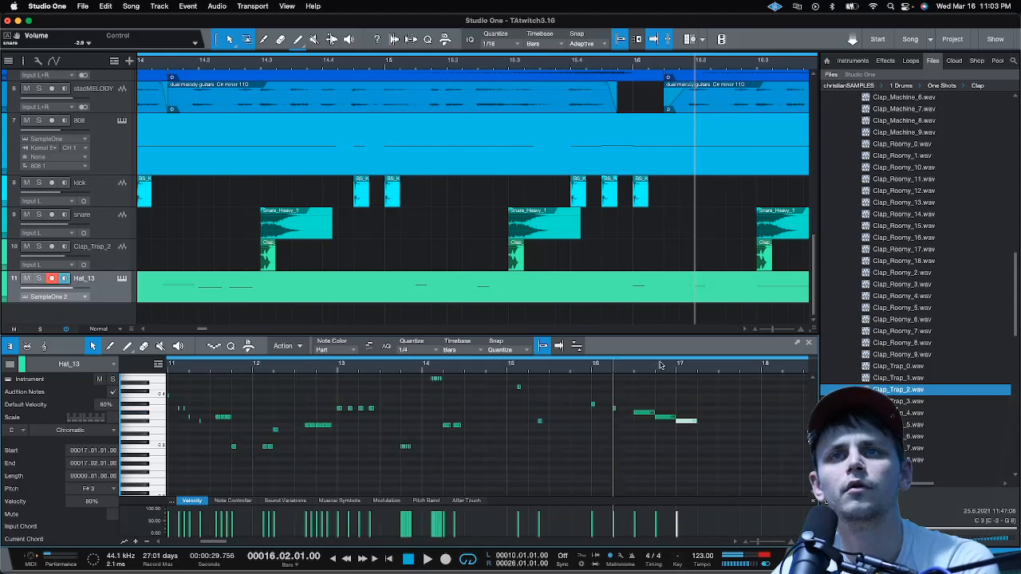
click(727, 430)
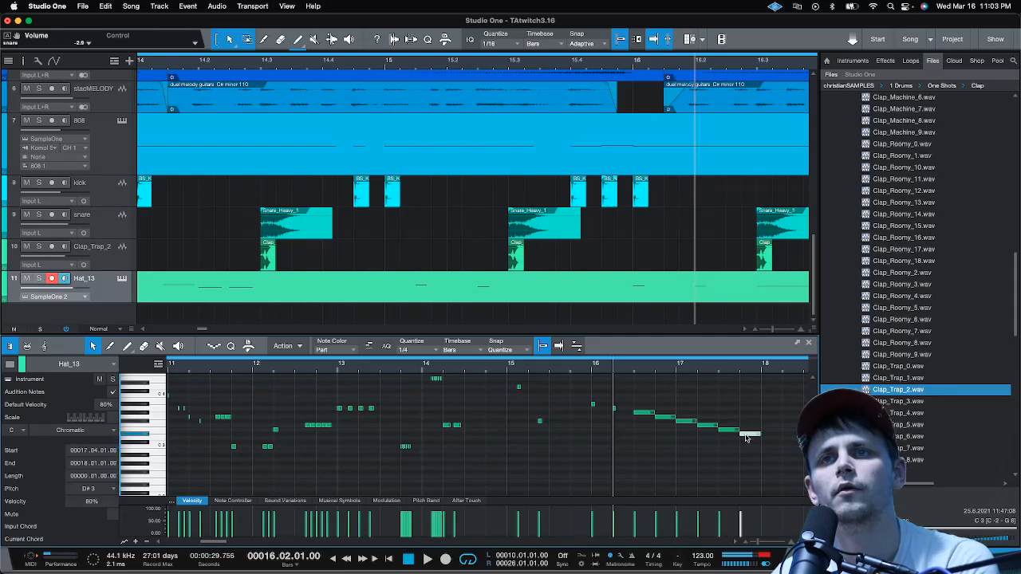
Play from just before bar 14, then re-pitch the quarter notes after G# 3 to F# 3, E 3, D 3, C 3 and A# 2
click(410, 367)
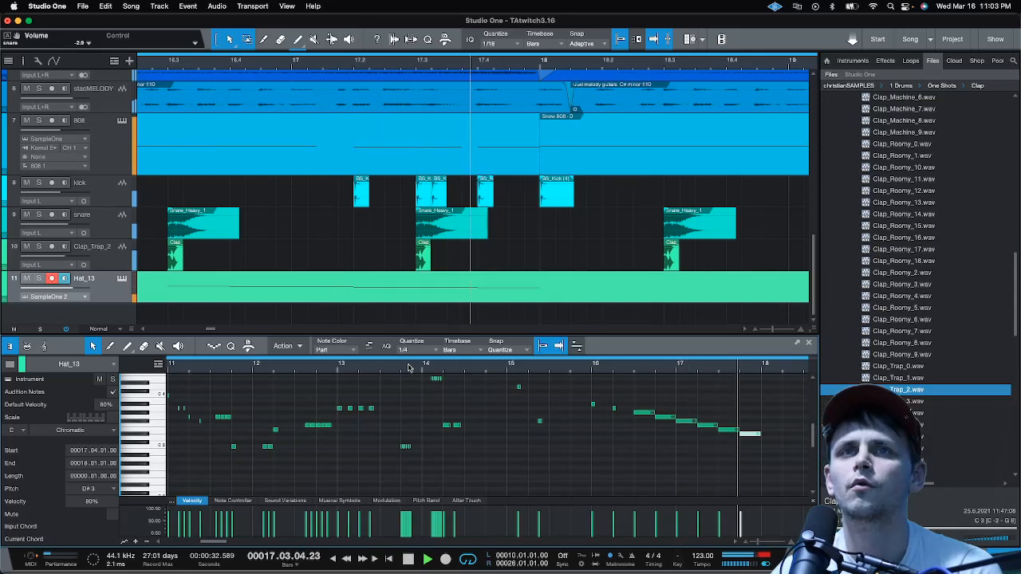
click(658, 419)
drag(685, 424, 758, 458)
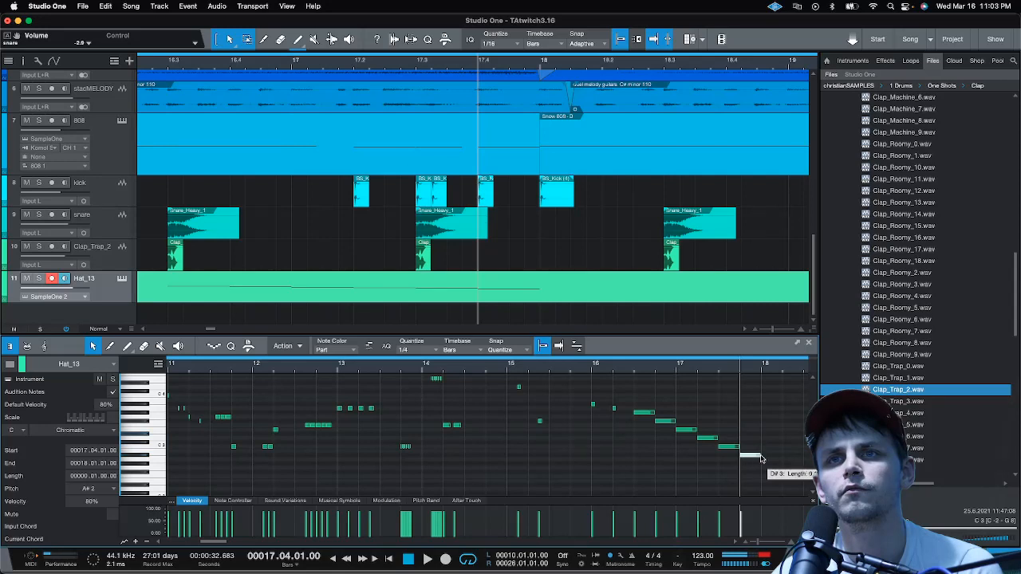
Set the note quantize to 1/8, turn the final A# 2 note into two eighth notes ending at 18.01.01.00, and play the run
click(437, 351)
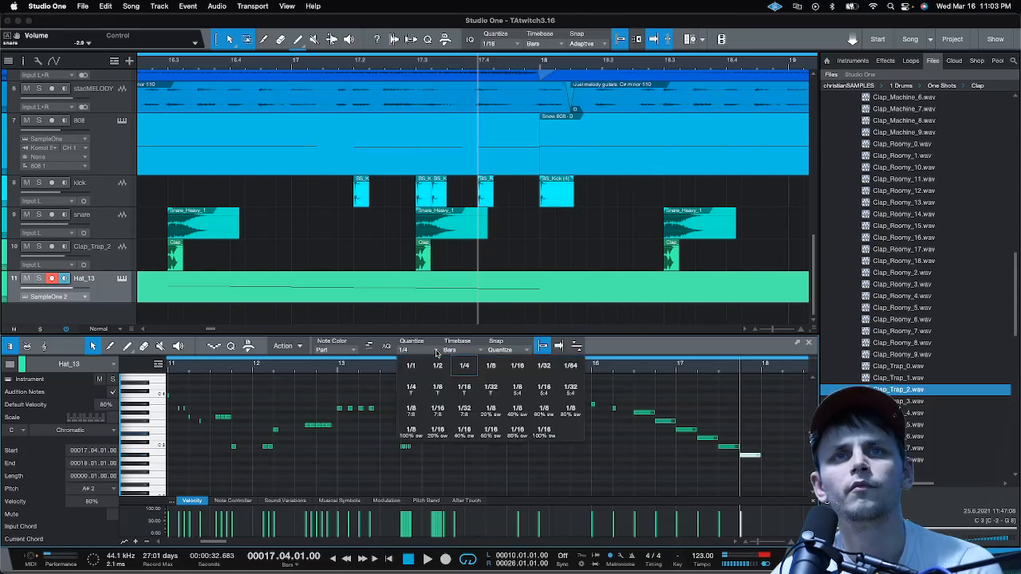
click(491, 366)
drag(761, 457, 754, 457)
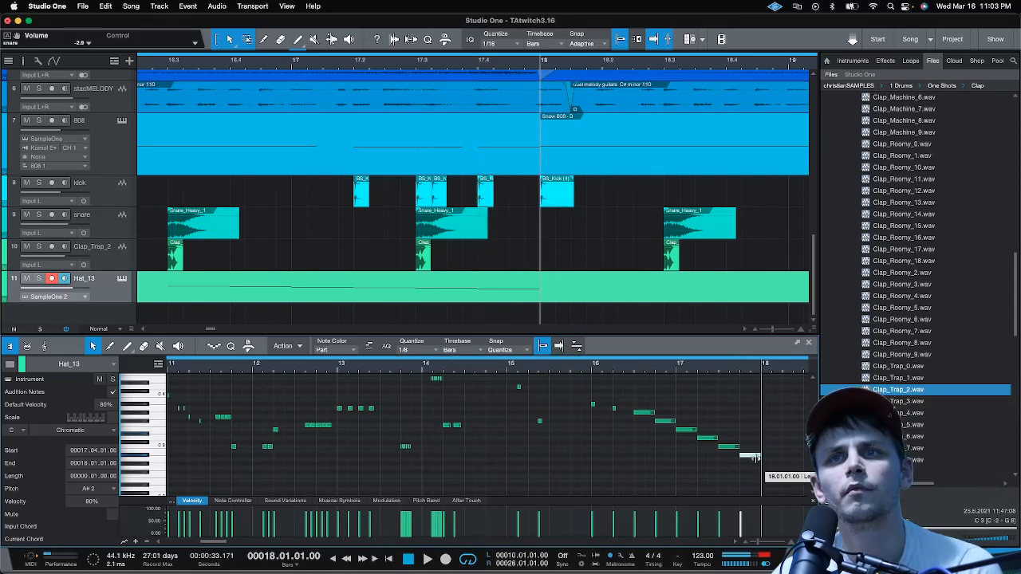
click(556, 369)
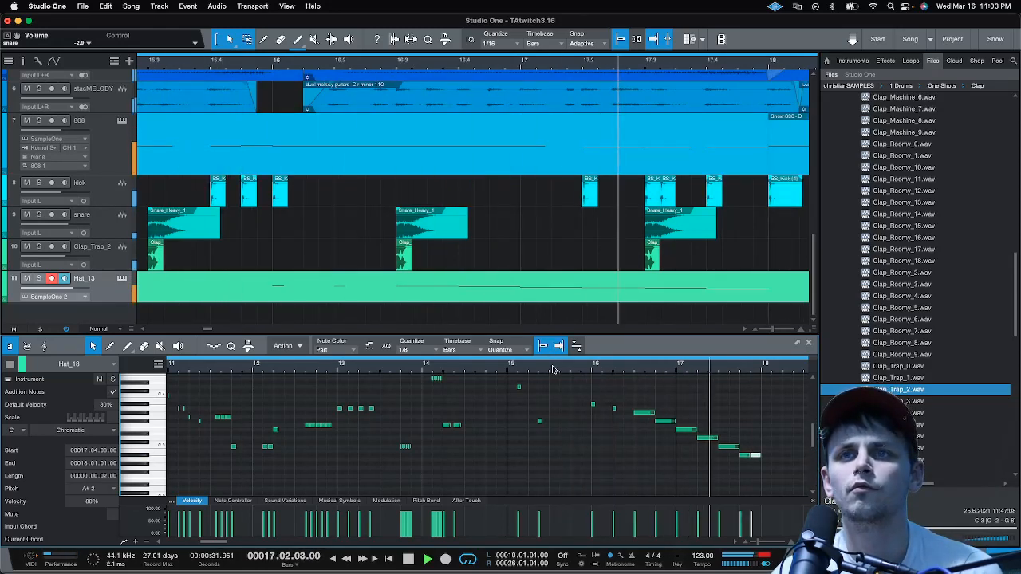
key(space)
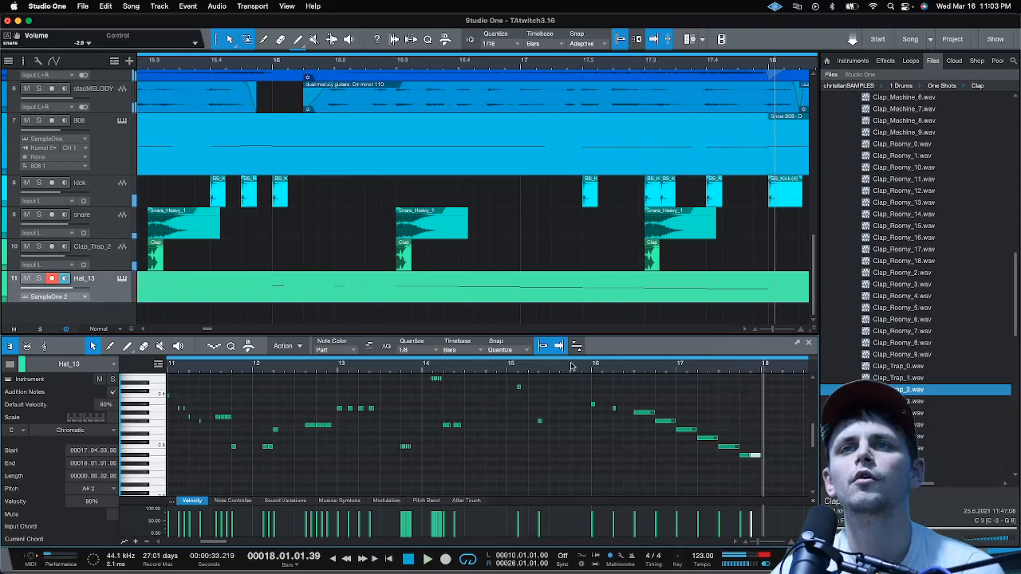
Split the Hat_13 part at bar 18, delete the empty remainder, and duplicate the bars 10 to 17 part to start at bar 18
scroll(688, 67, down, 5)
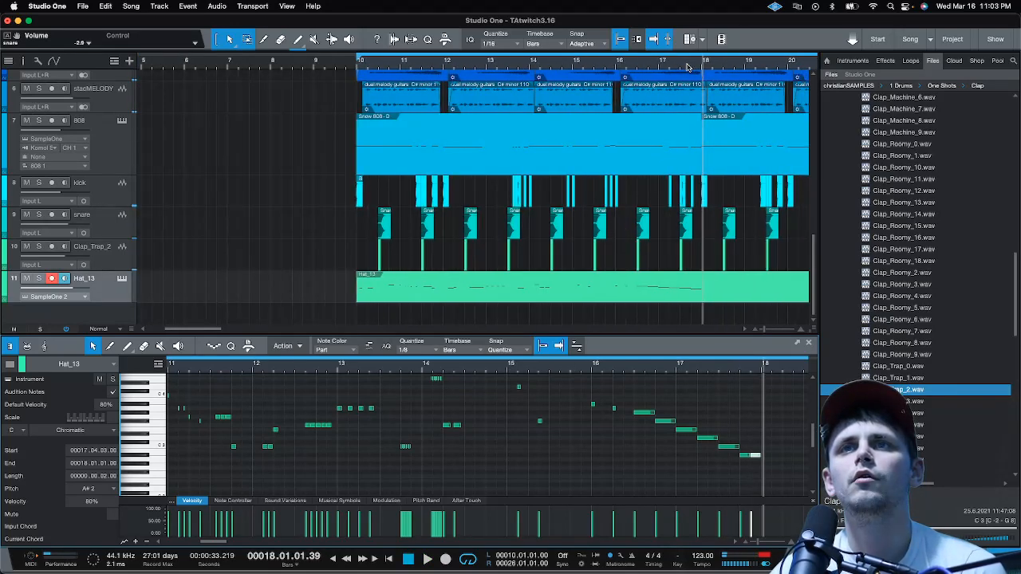
scroll(687, 67, down, 1)
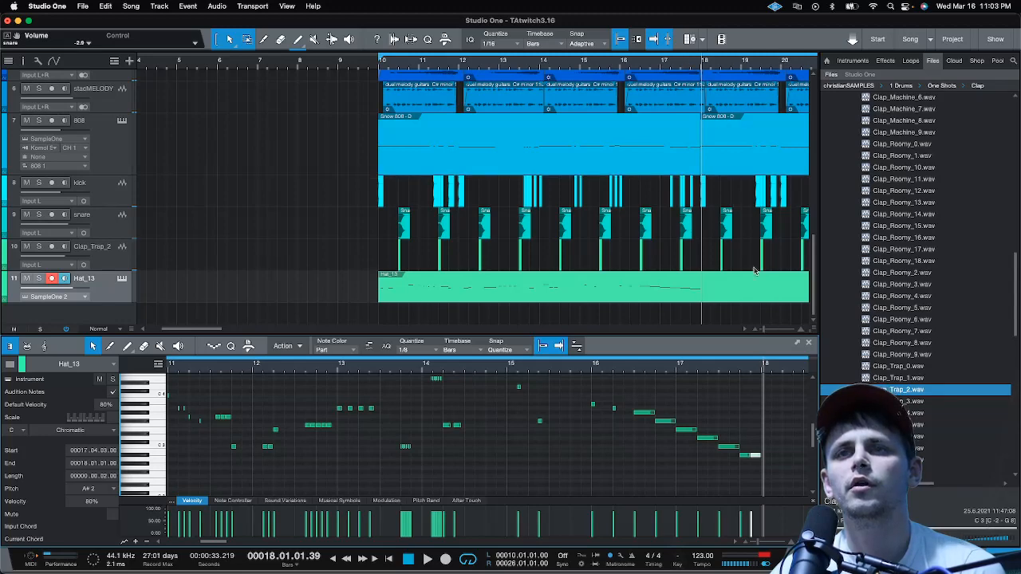
key(alt+x)
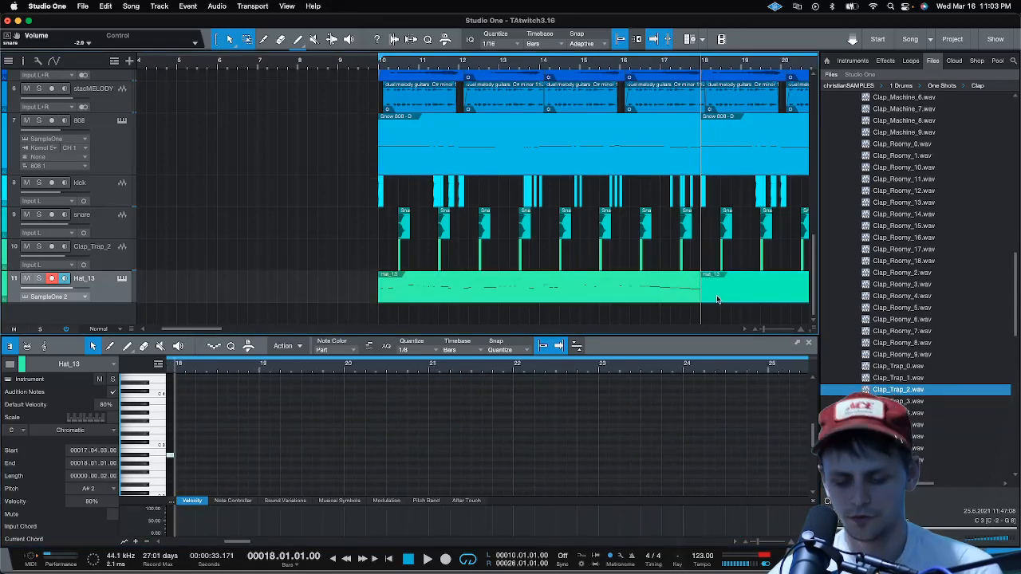
key(Delete)
click(659, 301)
key(d)
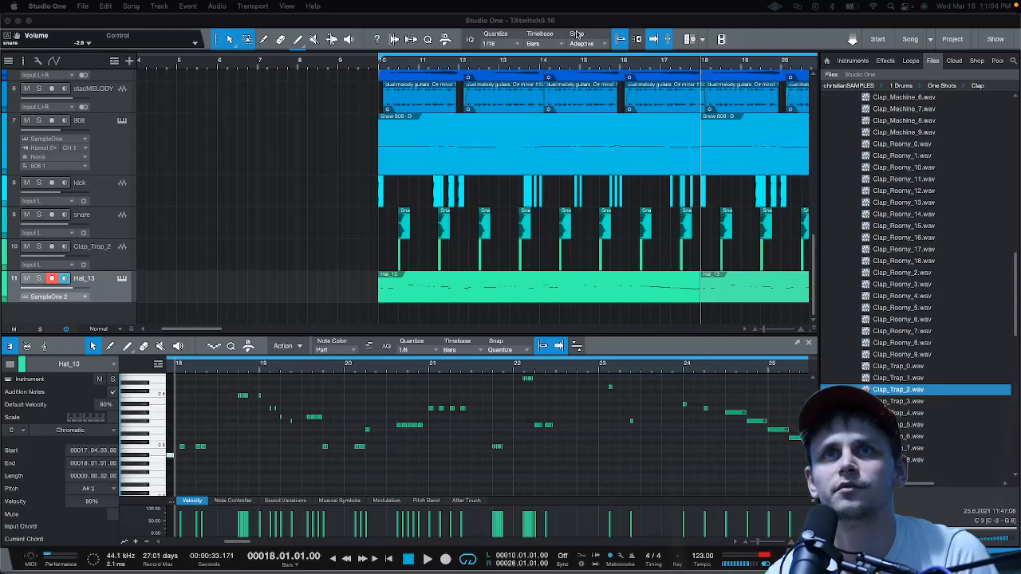
Play the full beat from bar 10 and restart it from there to check the mix
click(380, 67)
key(space)
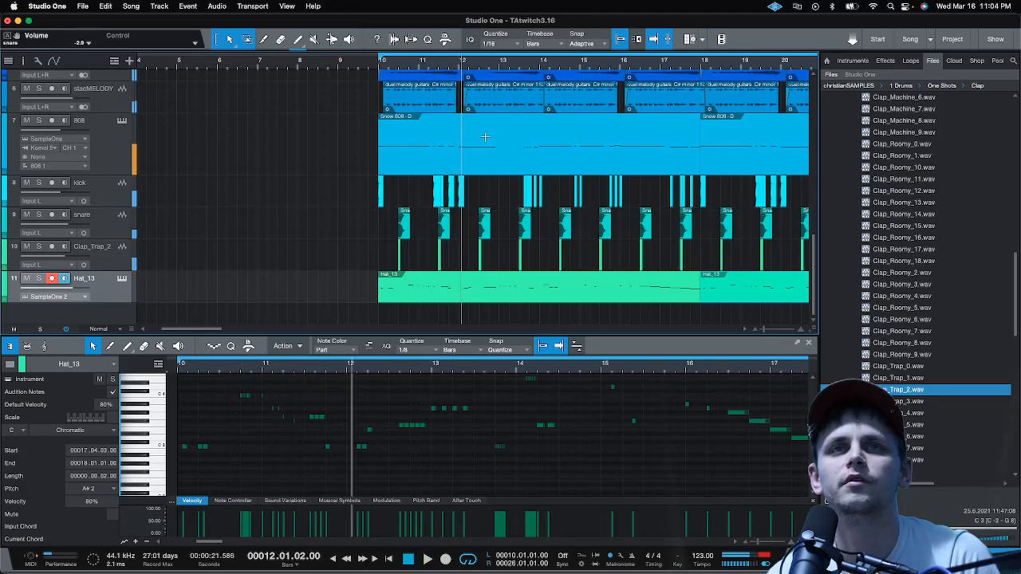
click(380, 68)
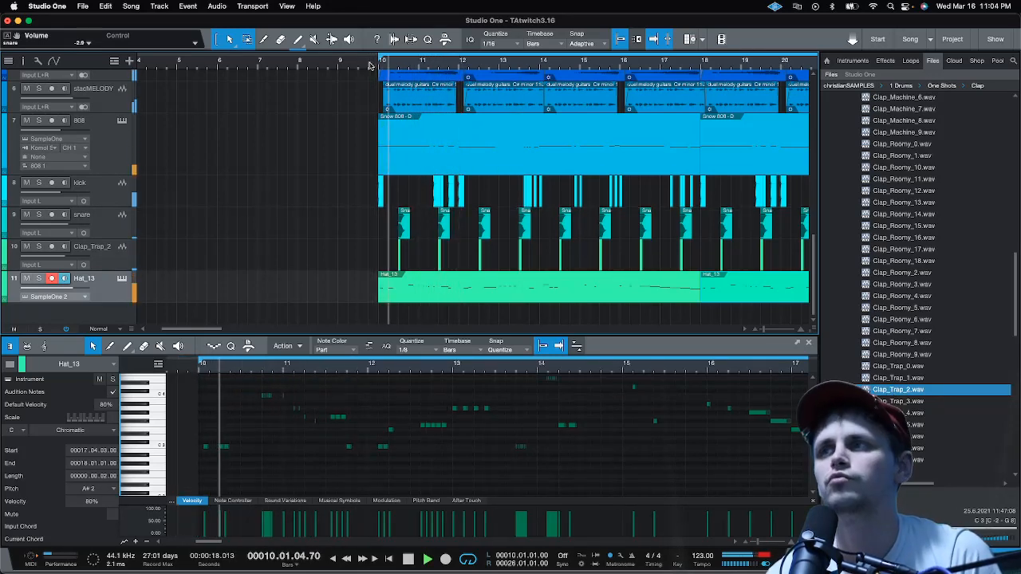
Open and enlarge the mixer, and insert FabFilter Saturn 2 after Pro EQ on the kick channel
click(116, 199)
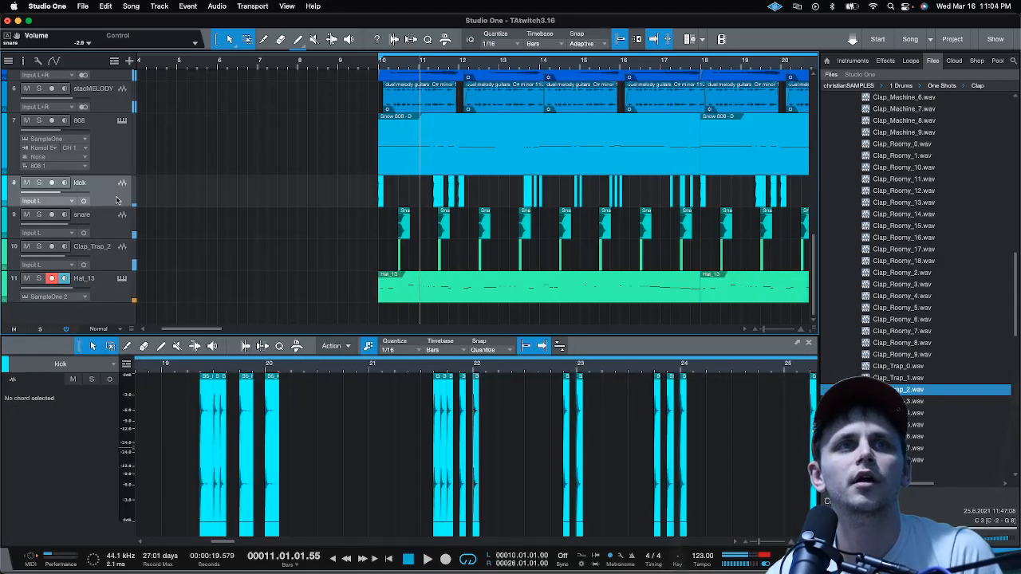
key(F3)
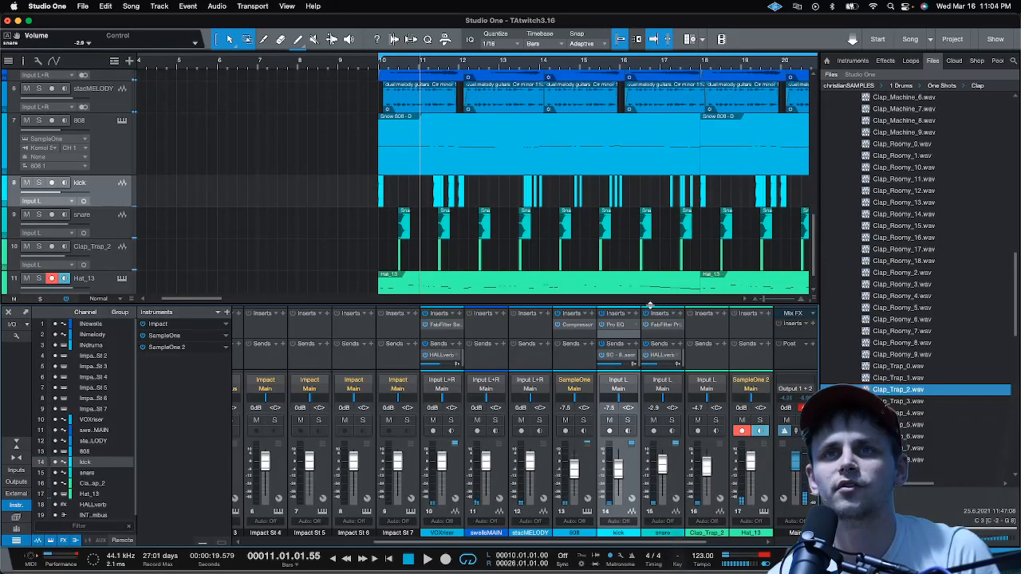
drag(646, 304, 647, 259)
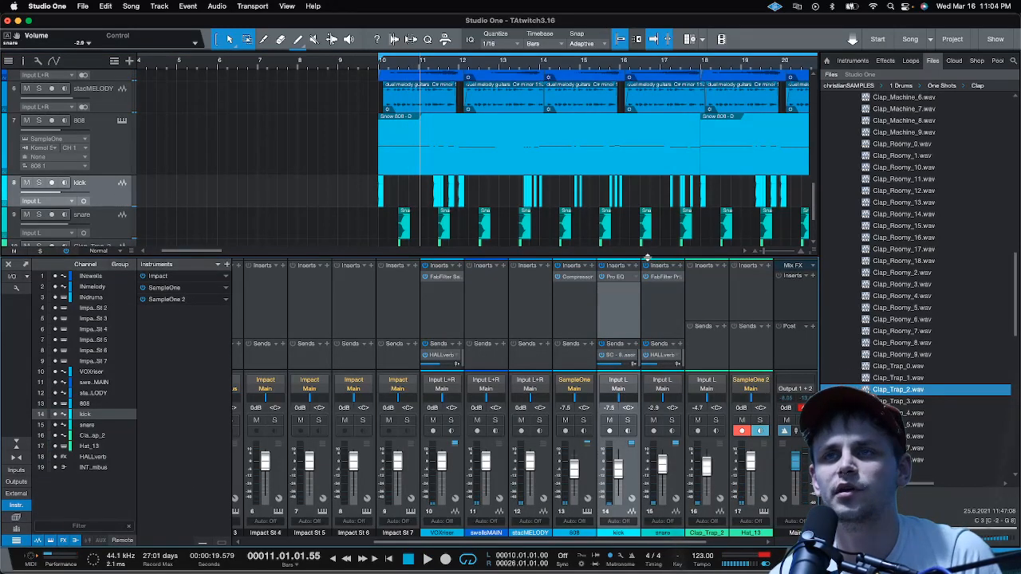
click(884, 61)
double_click(875, 203)
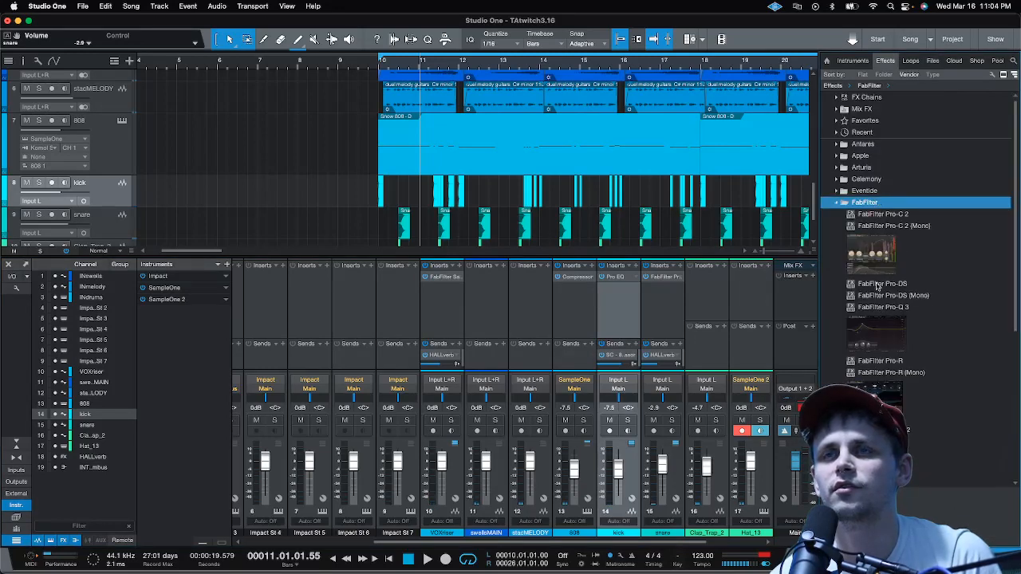
drag(885, 431, 610, 310)
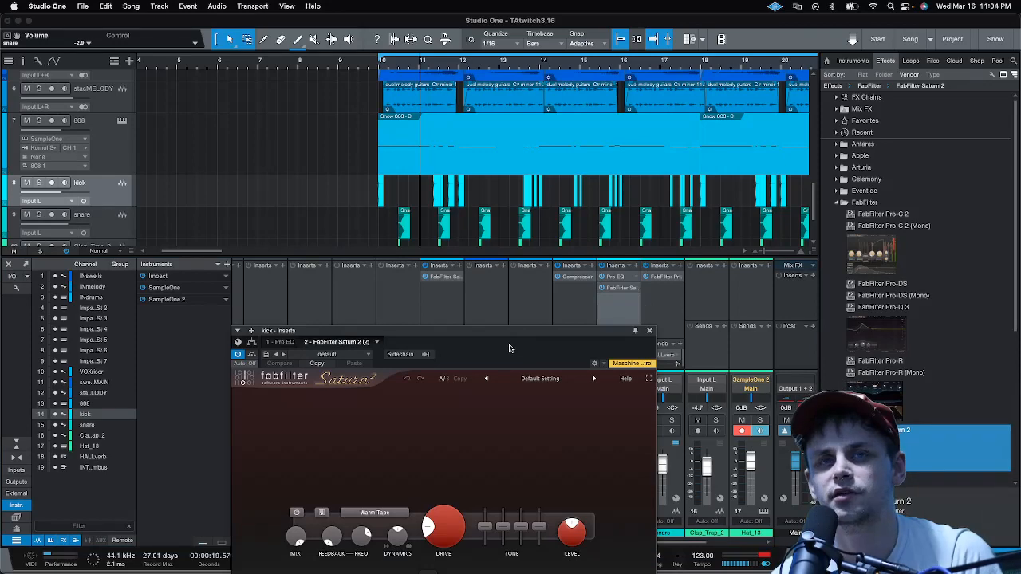
Try the Boss Beat Drive bM preset from the Drive category in Saturn 2 on the kick
click(535, 381)
mouse_move(534, 408)
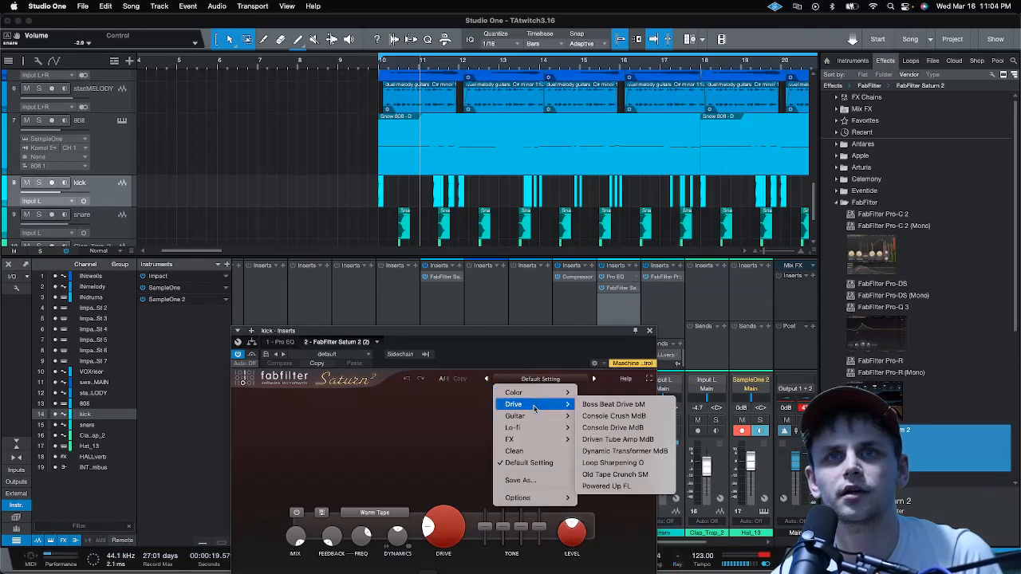
click(613, 405)
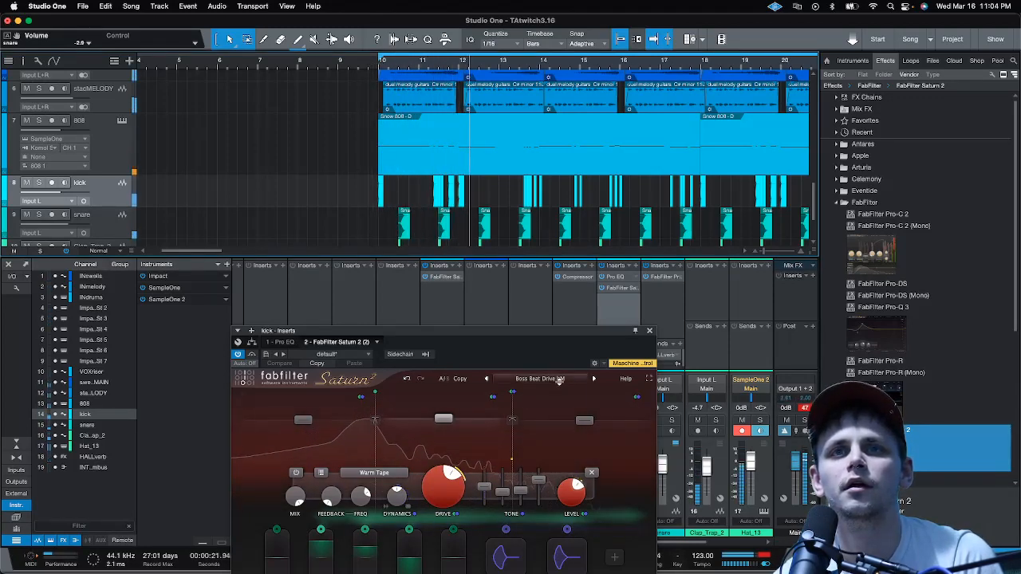
Load the Brutal Compressor bM preset from the Color category in Saturn 2 on the kick
click(560, 380)
mouse_move(526, 393)
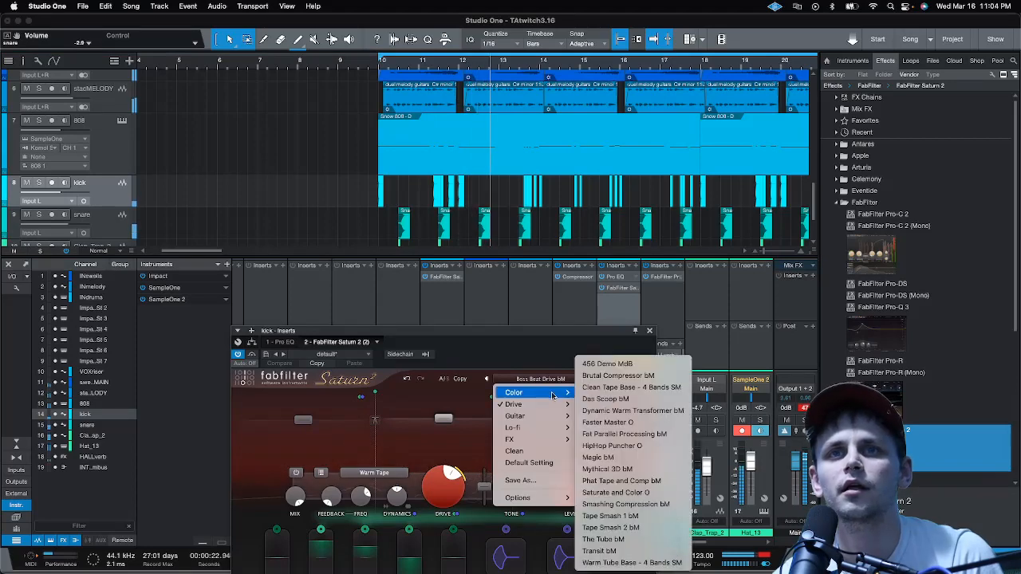
click(594, 376)
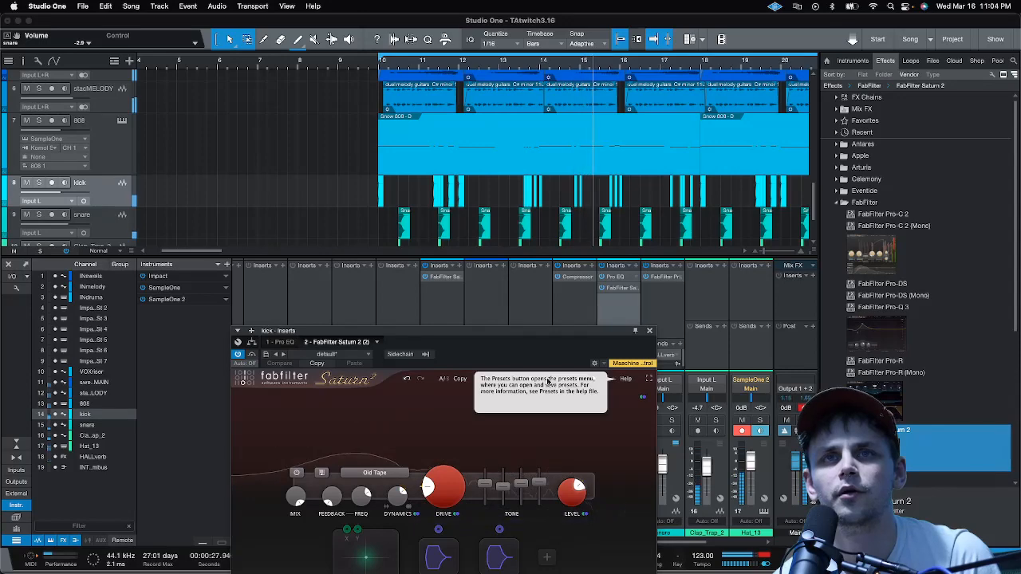
Try the Powered Up FL preset from the Drive category in Saturn 2 on the kick
click(549, 381)
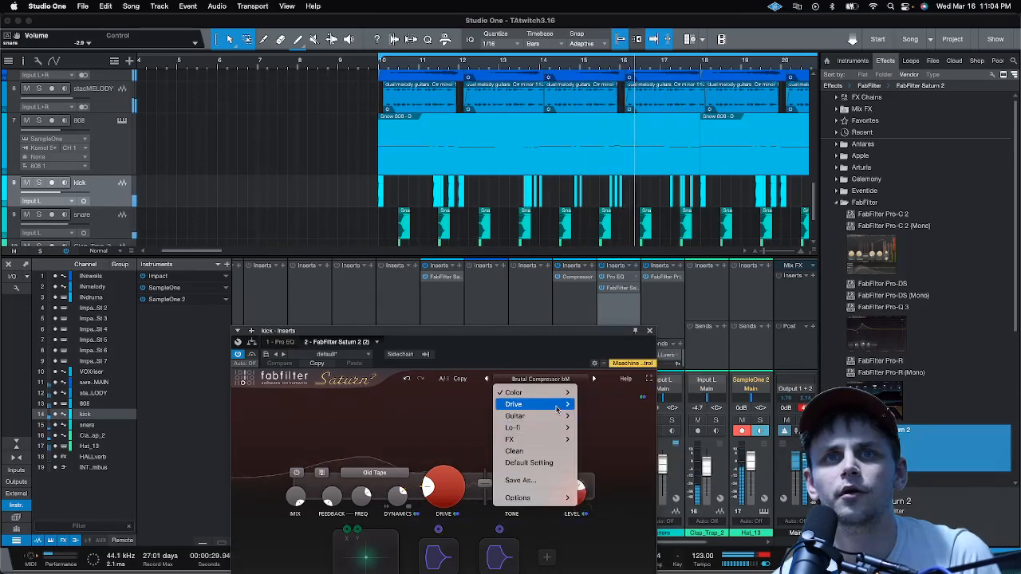
mouse_move(556, 409)
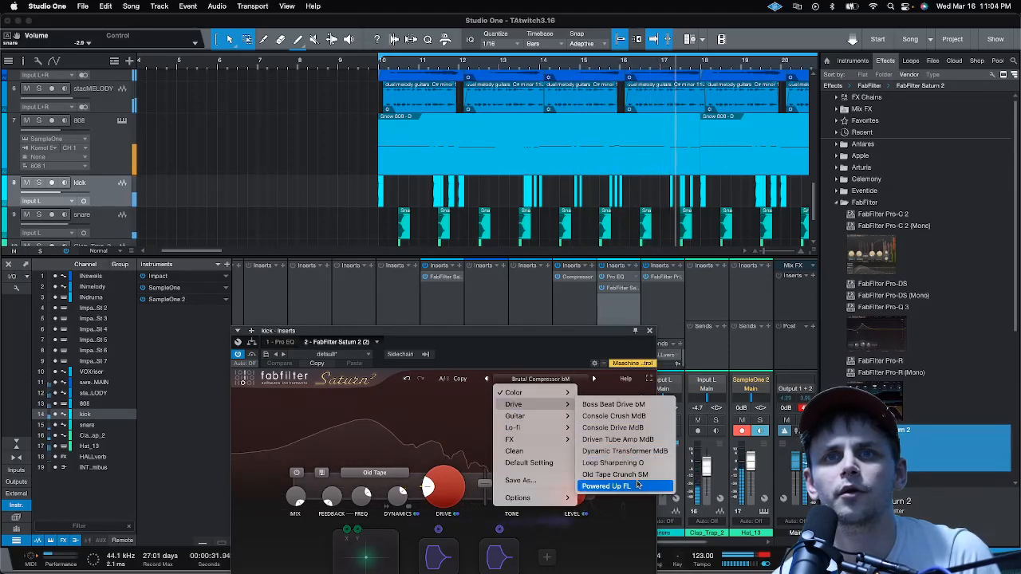
click(637, 485)
Load the Warm Tube Base - 4 Bands SM preset from the Color category in Saturn 2 on the kick
click(531, 380)
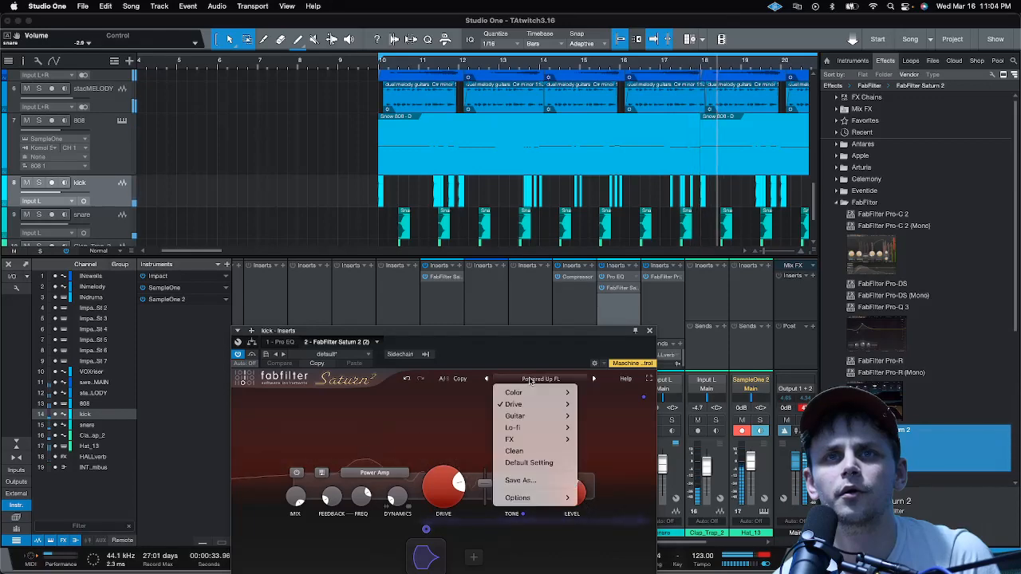
mouse_move(526, 393)
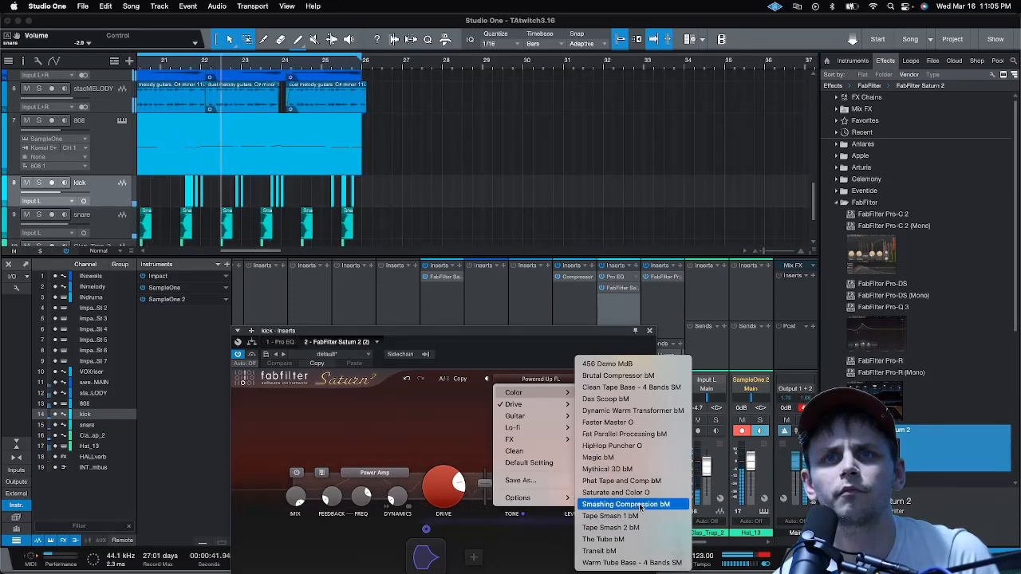
click(631, 563)
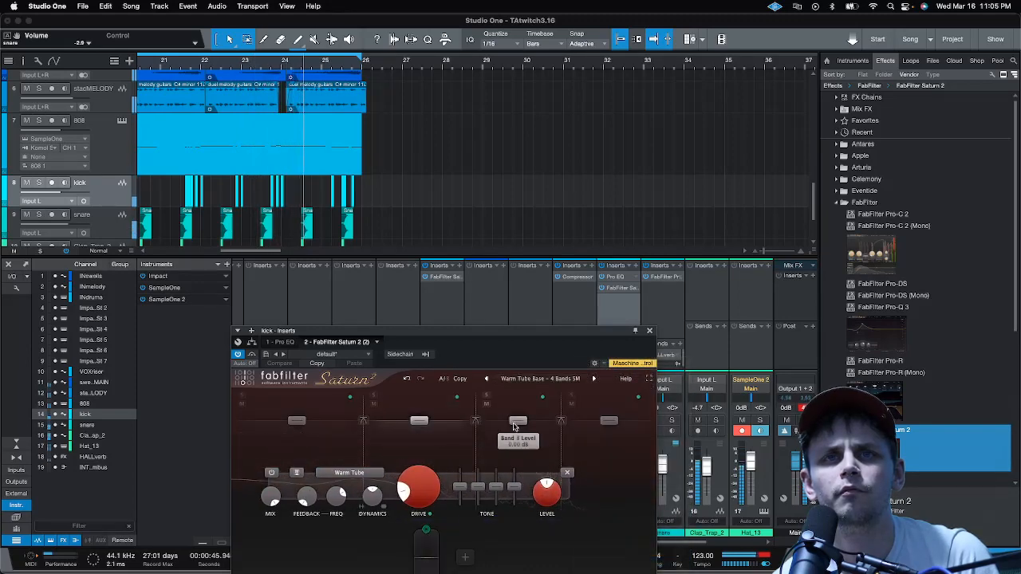
Raise the levels of bands 3 and 2, lower band 1 to -INF dB, and close Saturn 2
drag(518, 420, 523, 411)
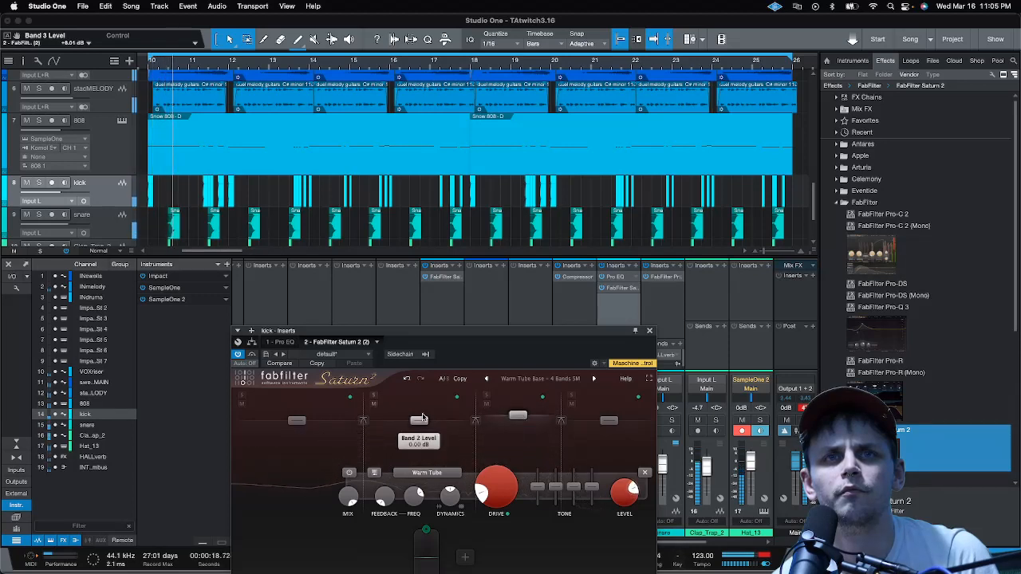
drag(424, 420, 423, 412)
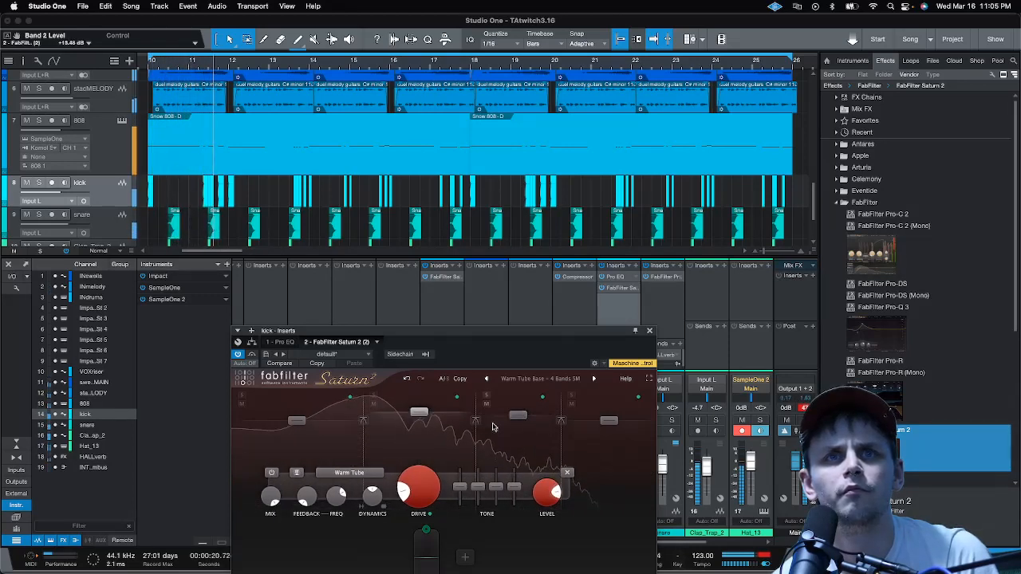
drag(297, 421, 301, 446)
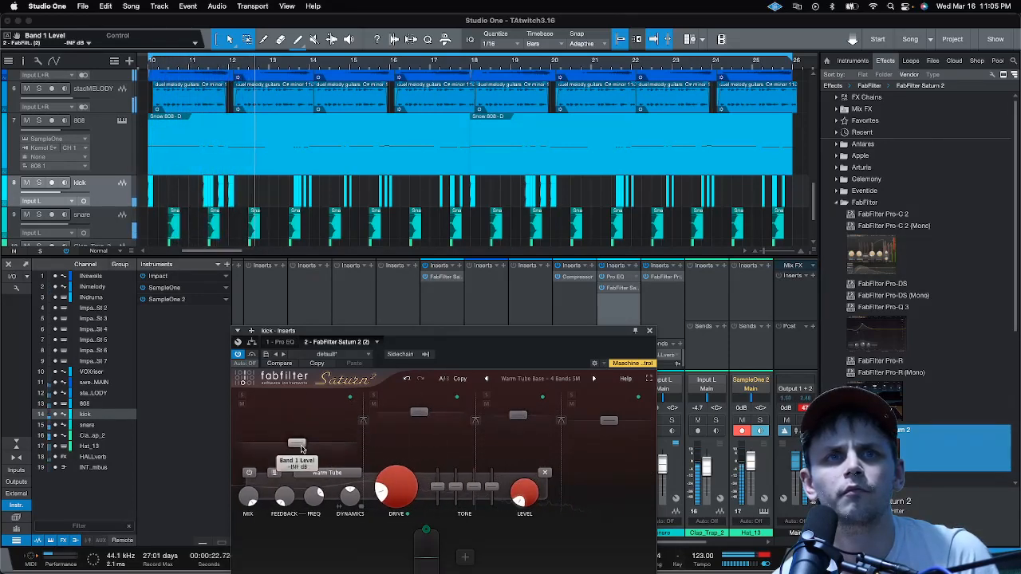
mouse_move(363, 422)
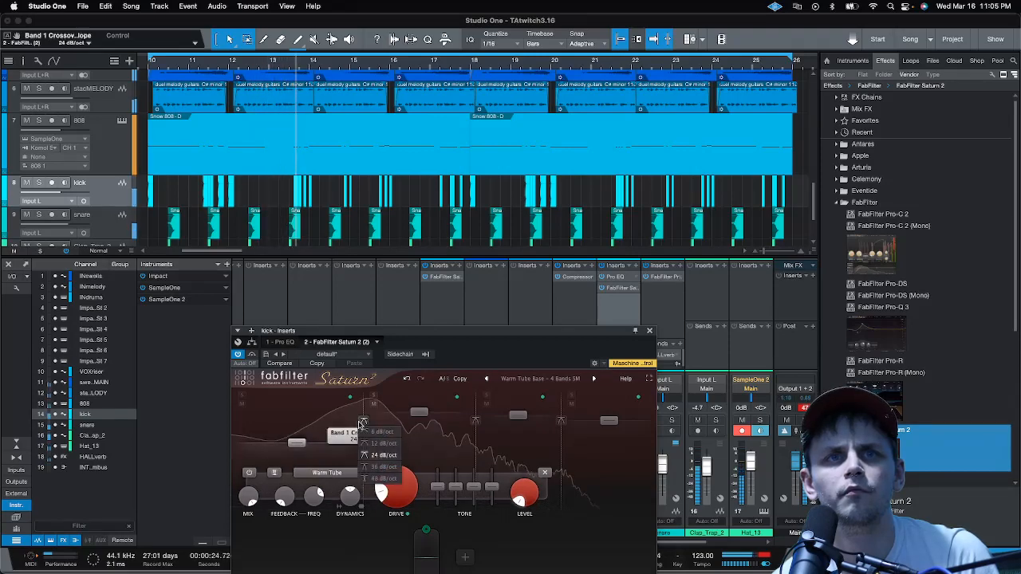
click(649, 330)
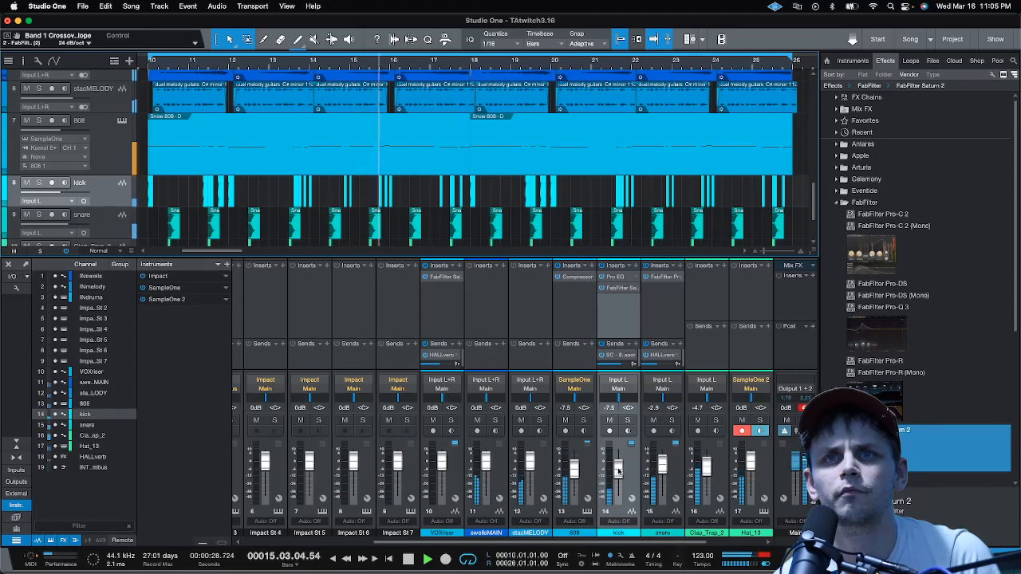
Set the kick channel's volume to -5.0 dB and the Clap_Trap_2 channel's volume to -8.8 dB
drag(618, 466, 616, 474)
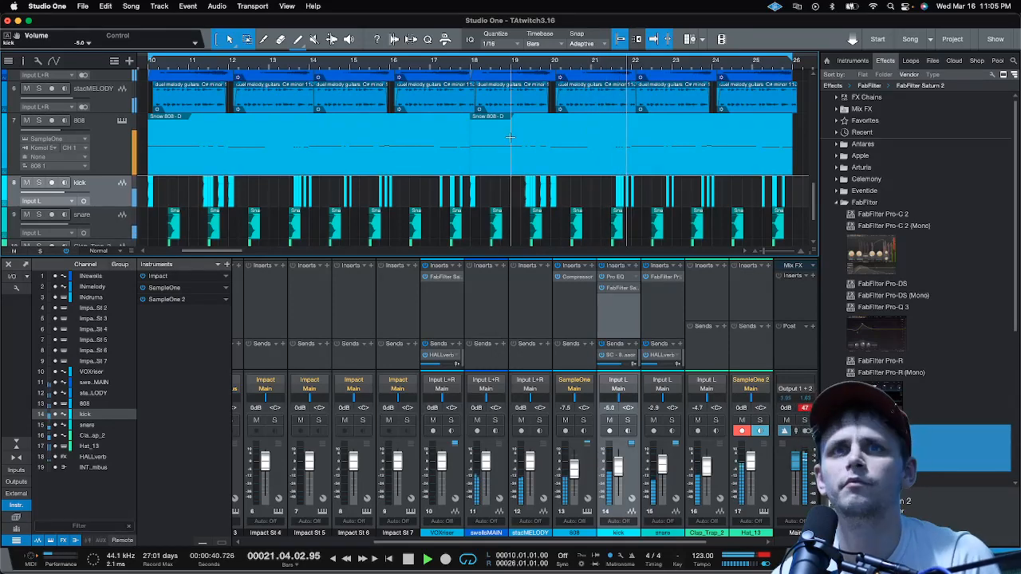
scroll(571, 148, down, 3)
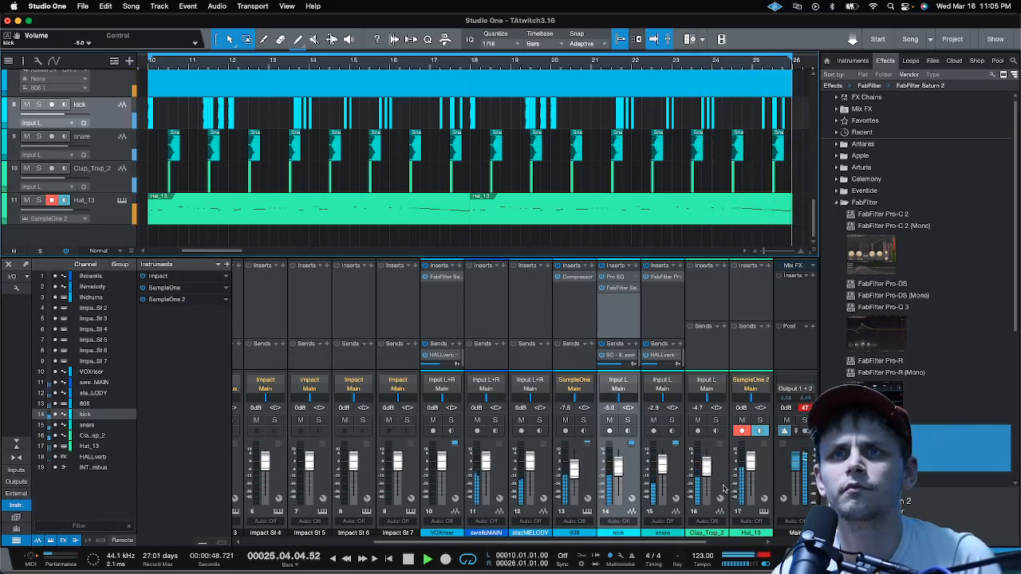
drag(707, 468, 707, 470)
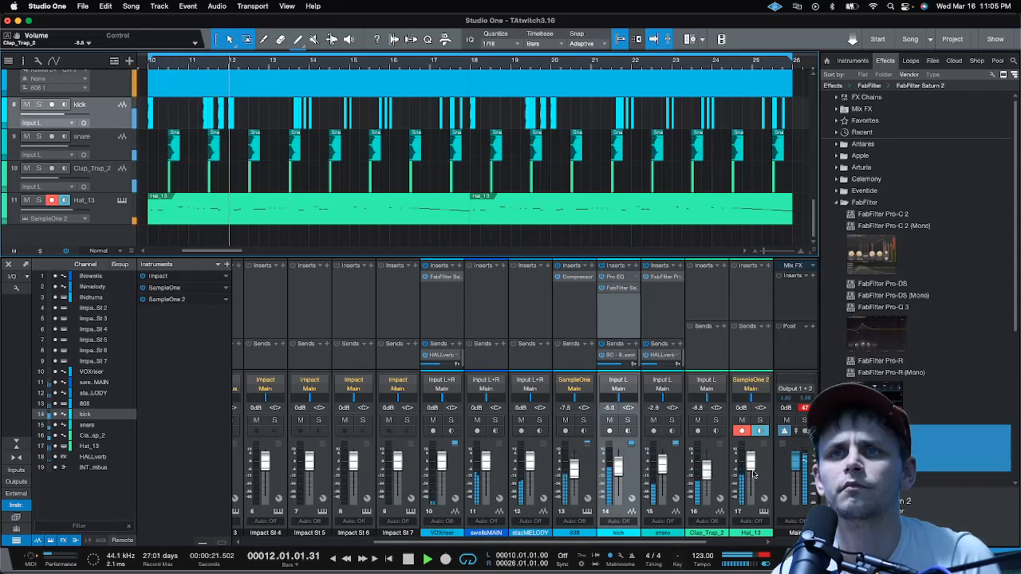
Add a HALLverb send at -26.8 dB on Clap_Trap_2 and set the Hat_13 volume to -5.0 dB
click(724, 326)
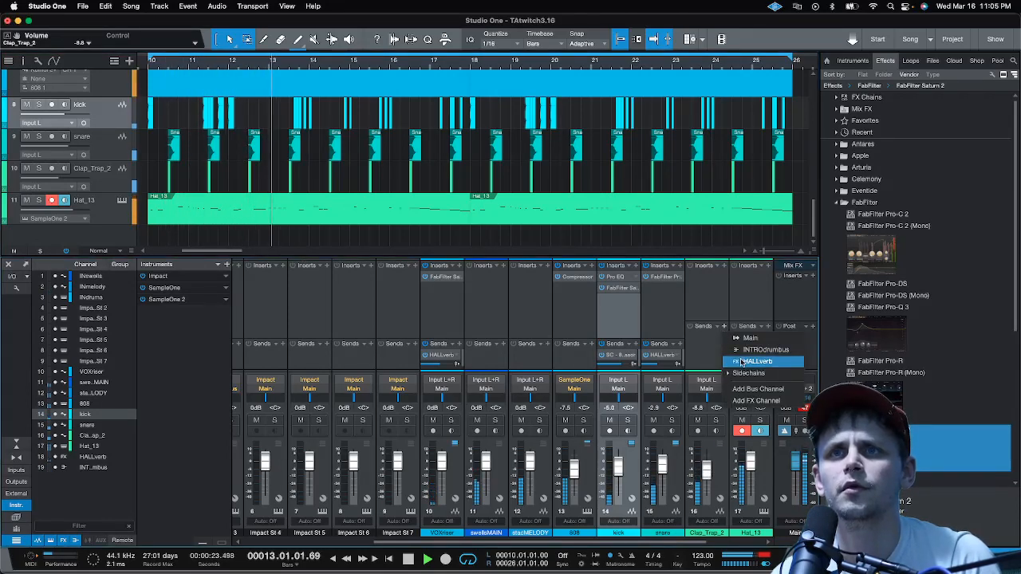
click(742, 362)
mouse_move(696, 351)
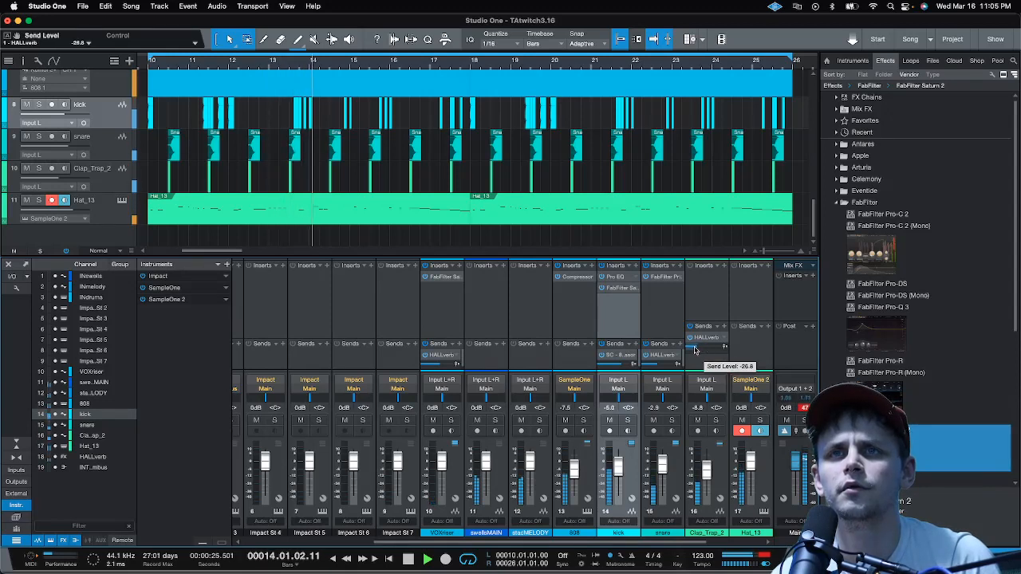
drag(757, 473, 757, 478)
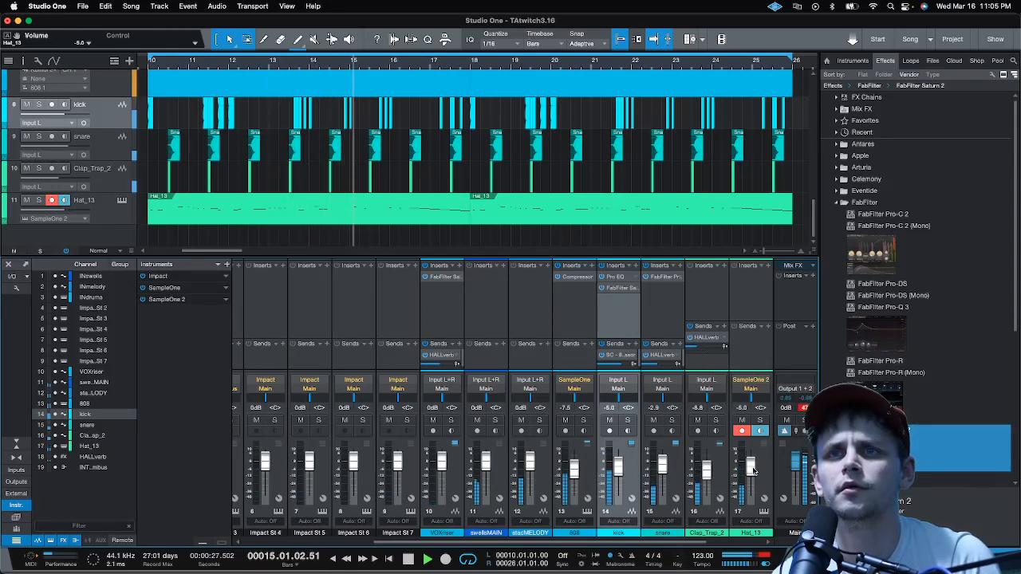
Try a low-level HALLverb send on the Hat_13 channel and remove it
click(768, 327)
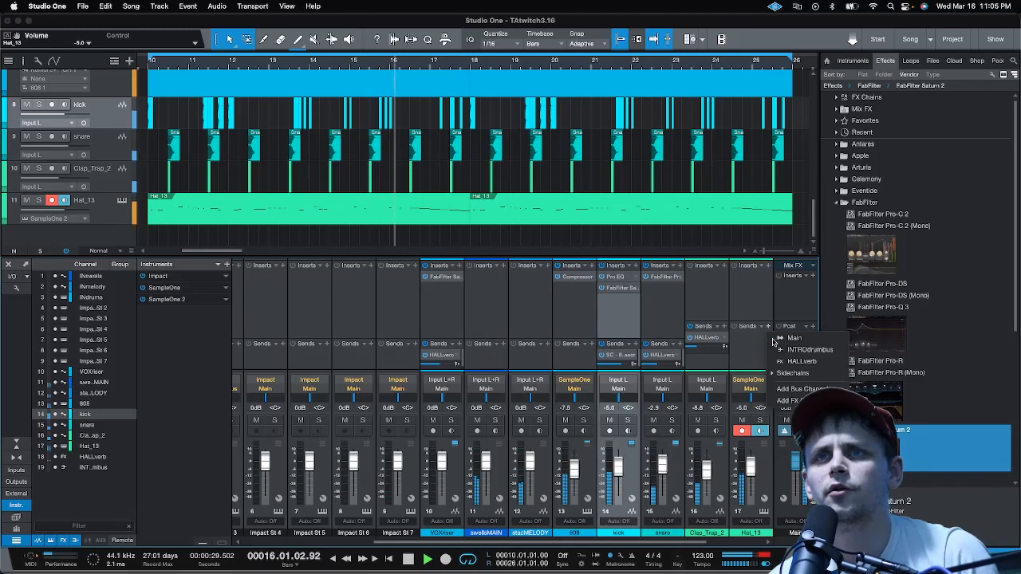
click(770, 351)
drag(761, 349, 743, 351)
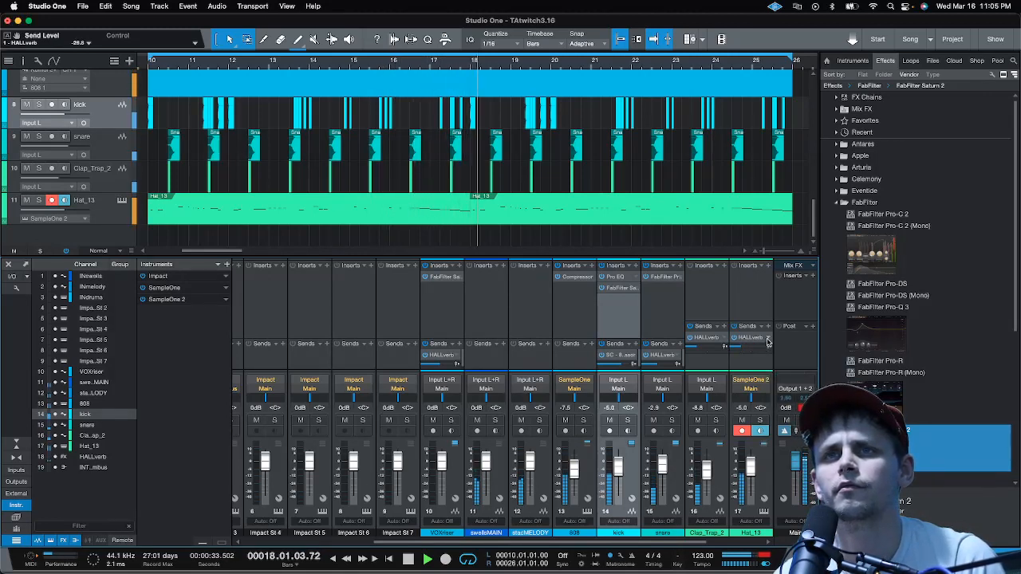
click(751, 337)
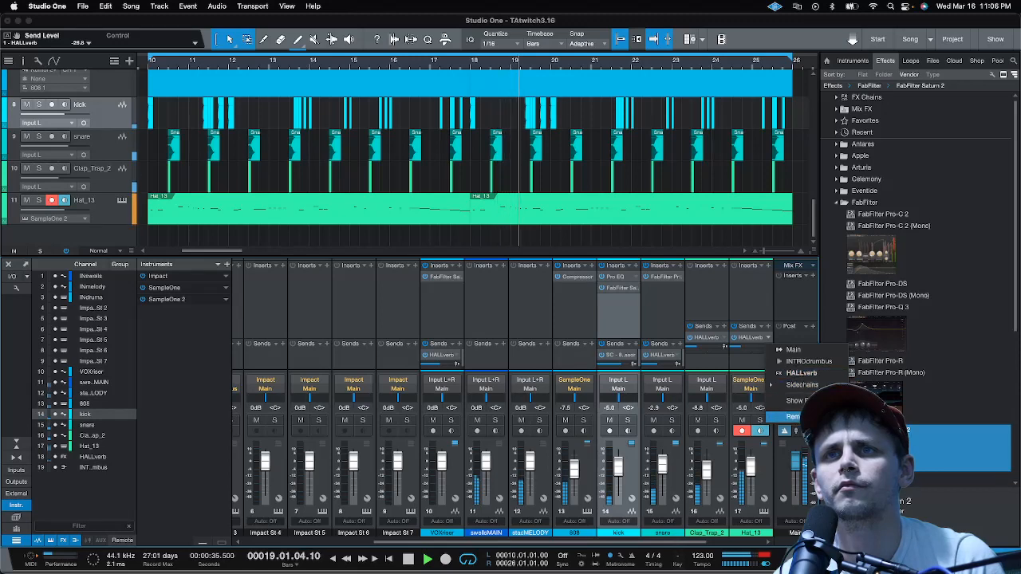
click(792, 417)
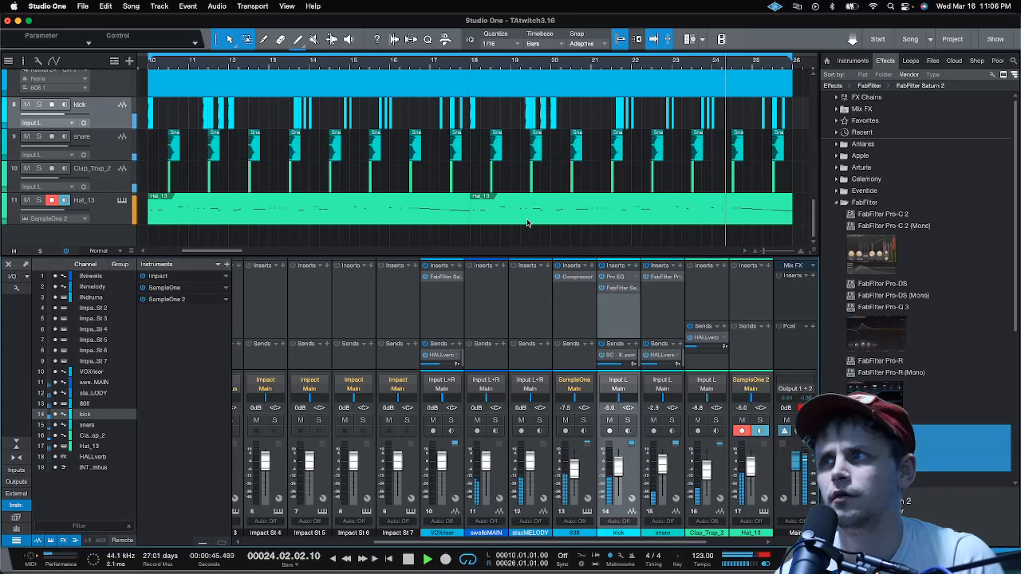
Play the beat back and look over every track of the arrangement up to bar 26
scroll(514, 65, down, 5)
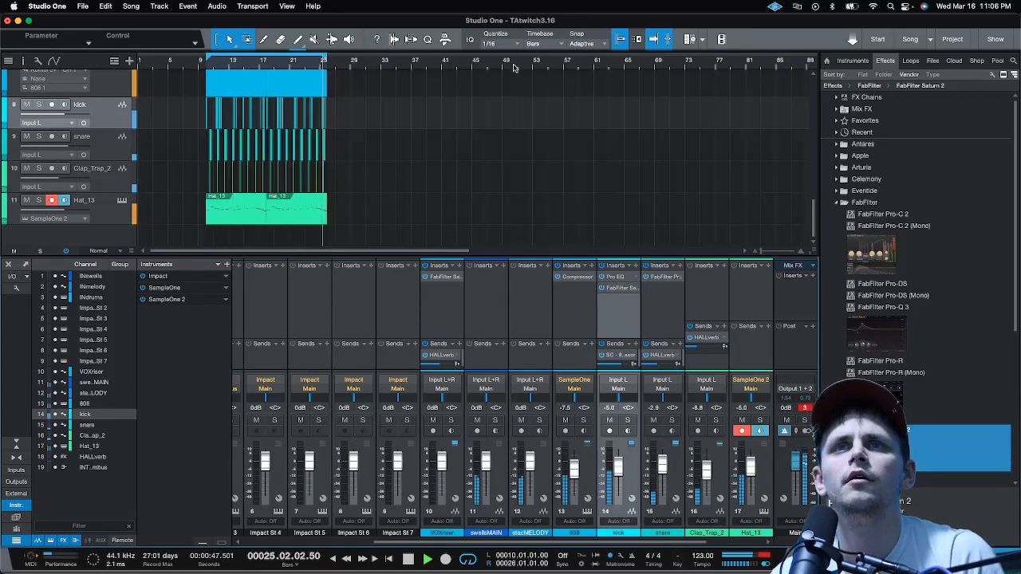
scroll(218, 125, up, 10)
scroll(218, 125, down, 6)
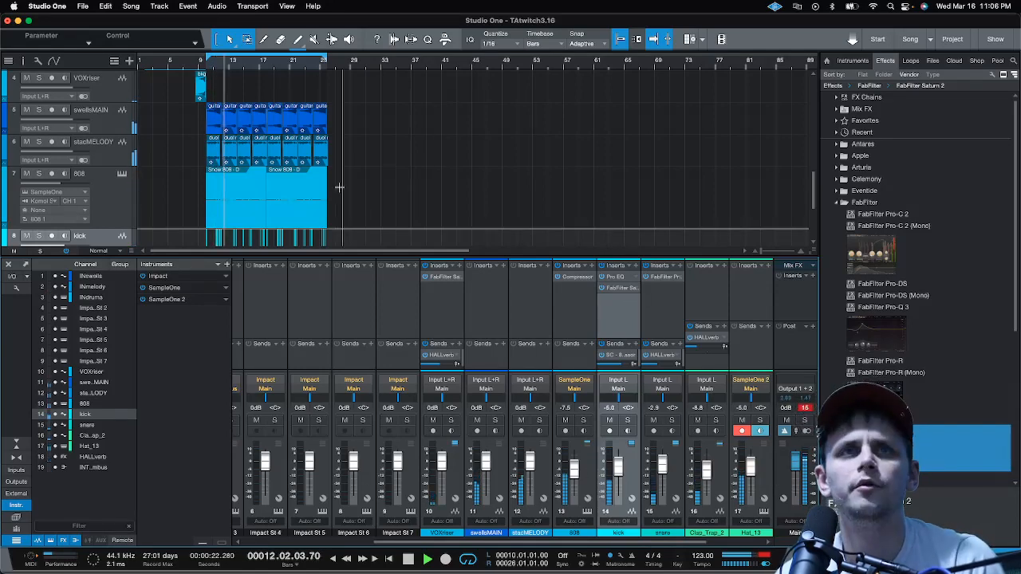
scroll(319, 199, up, 5)
scroll(252, 189, down, 6)
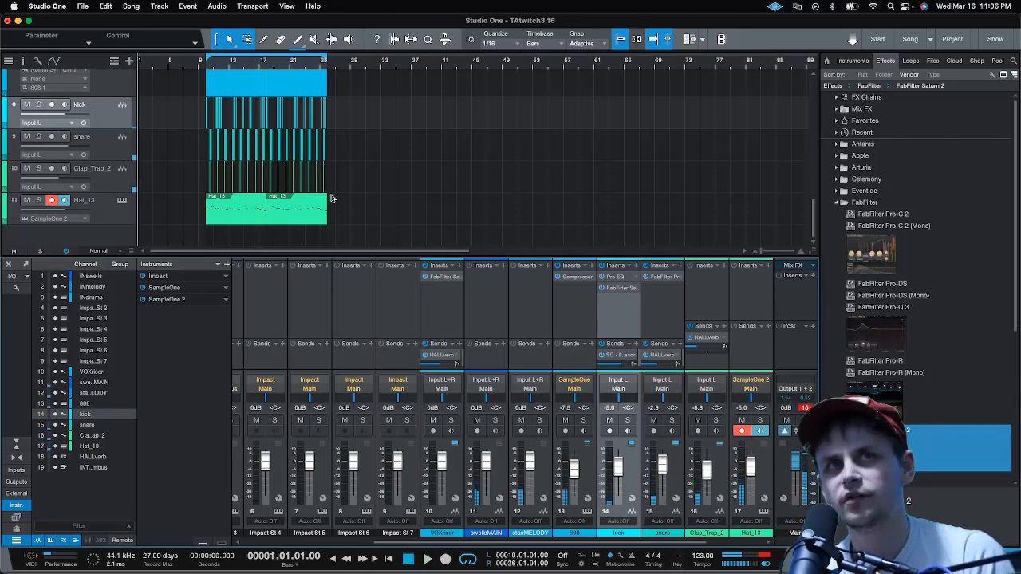
click(327, 69)
scroll(144, 180, up, 8)
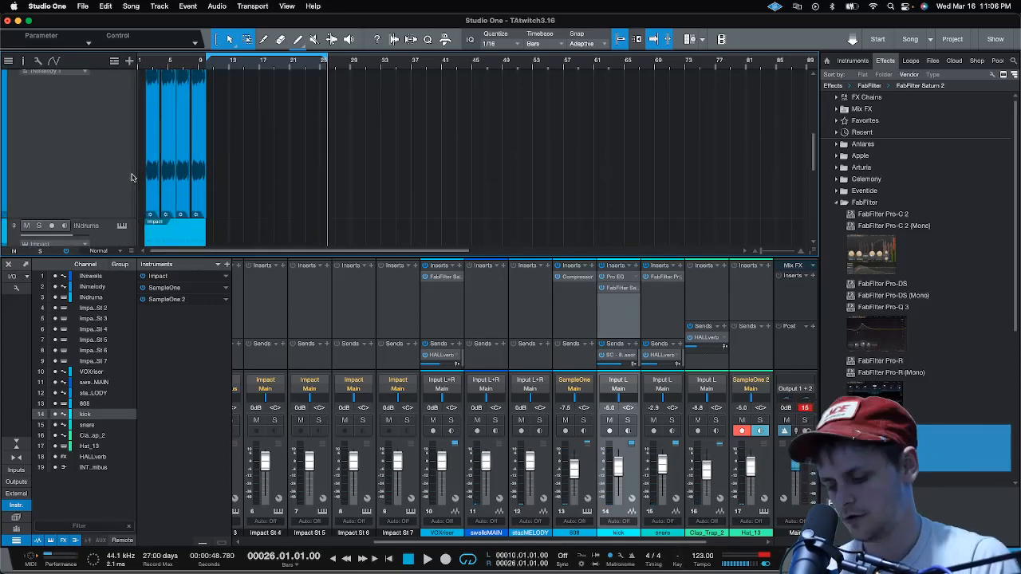
key(Home)
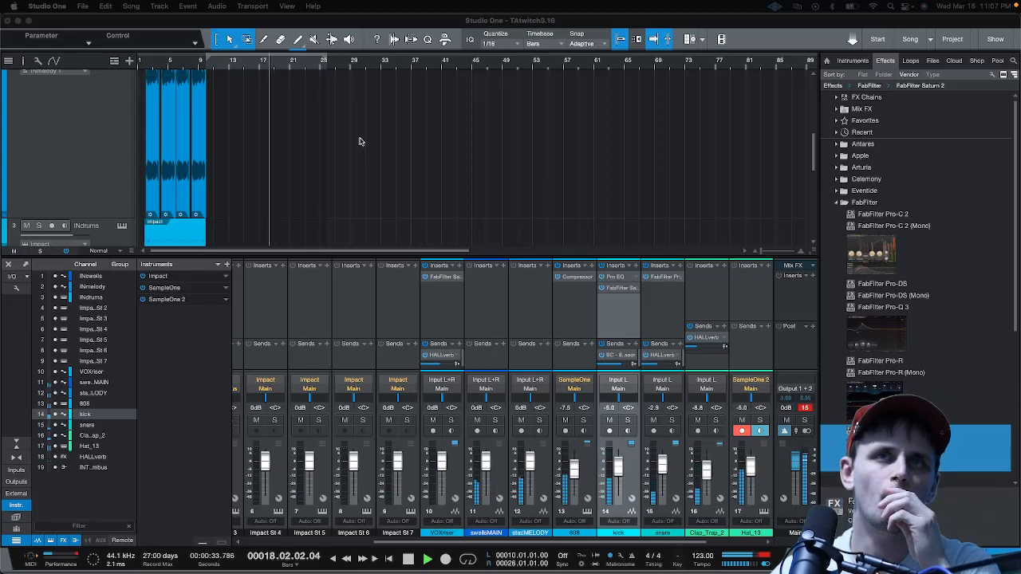
Split the second 808 part, which starts at bar 18, at bar 22
scroll(295, 130, down, 4)
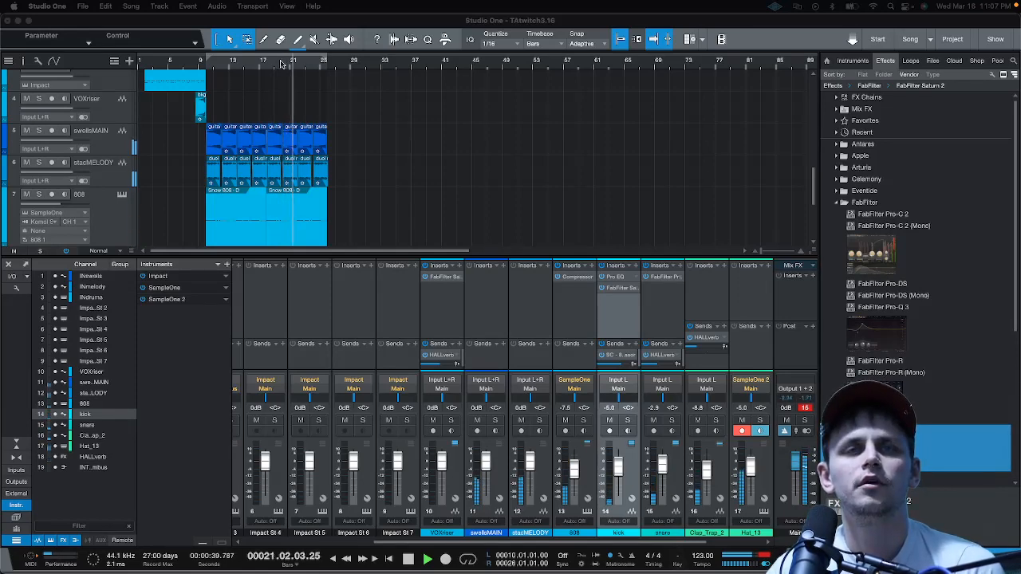
scroll(283, 65, up, 3)
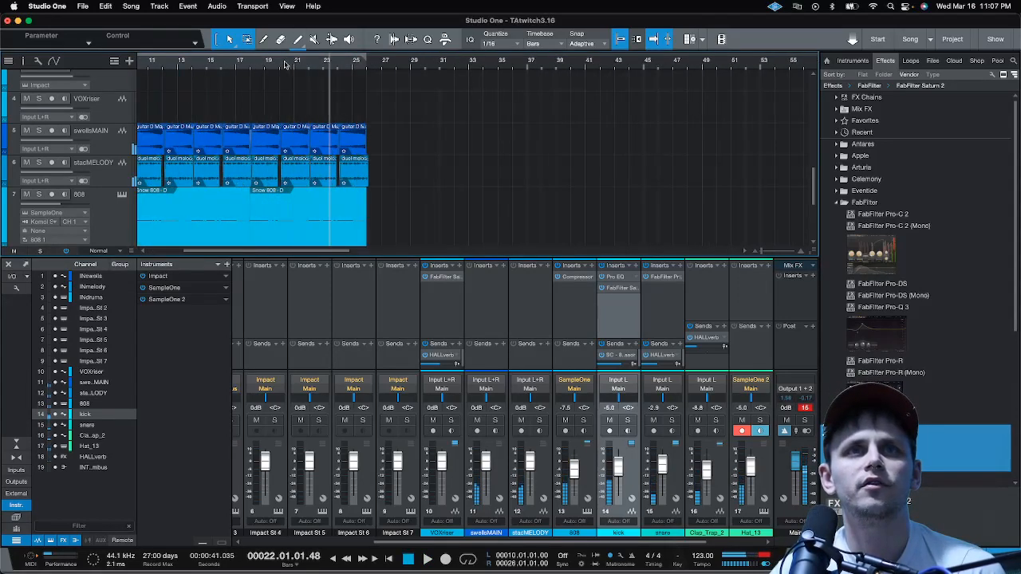
scroll(285, 65, up, 4)
click(258, 62)
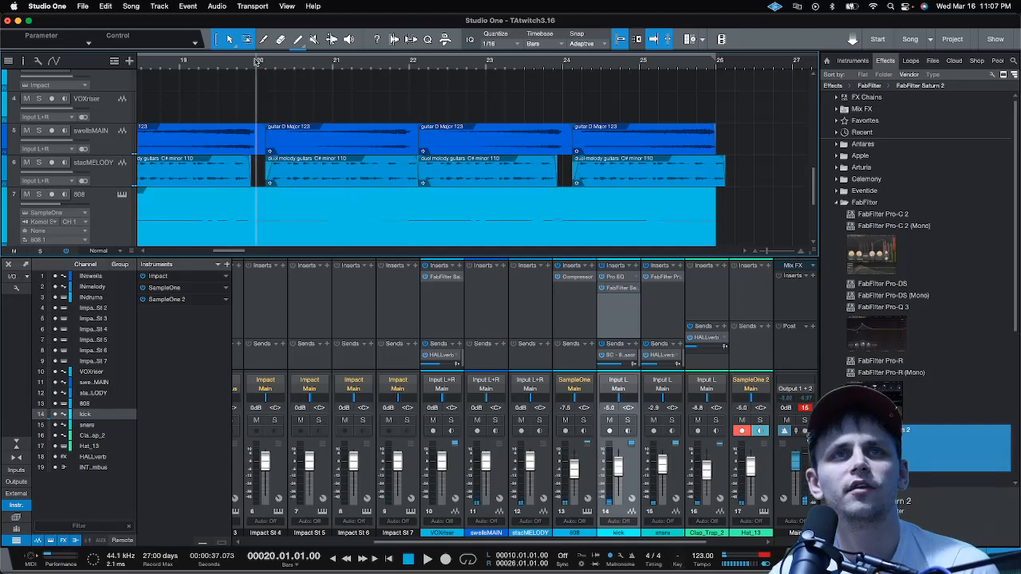
scroll(335, 152, down, 2)
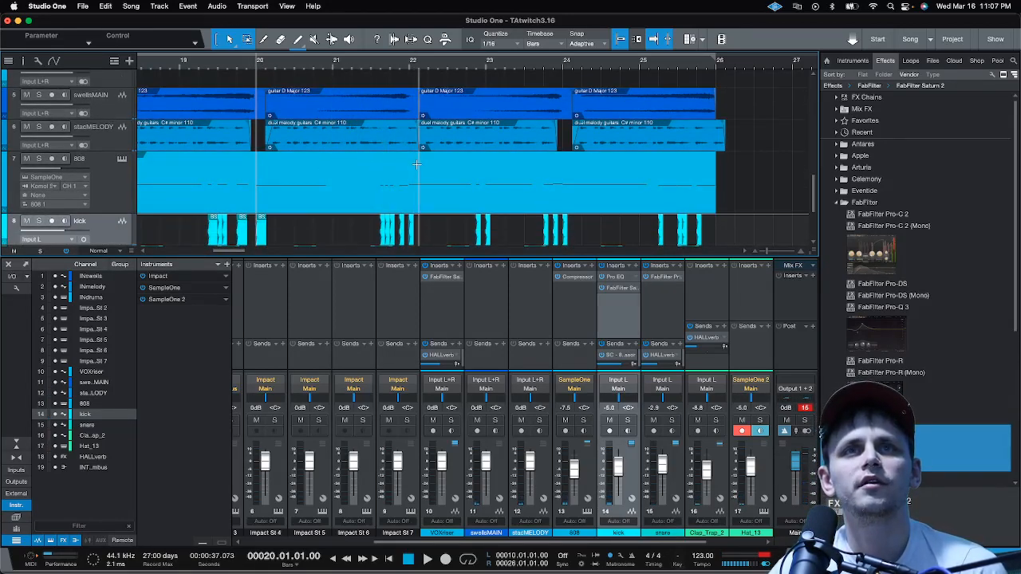
click(409, 199)
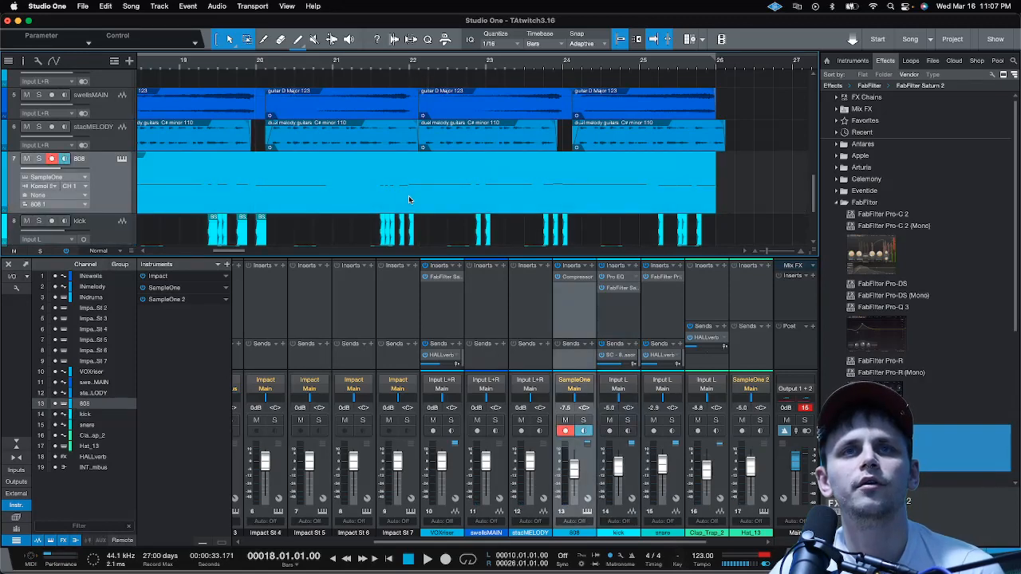
scroll(409, 199, down, 3)
scroll(409, 225, down, 3)
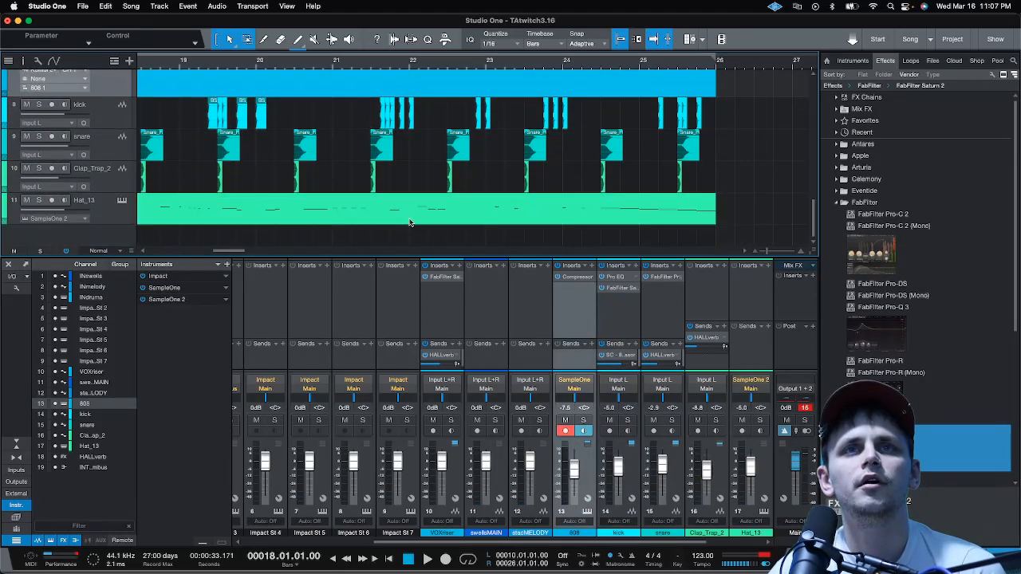
scroll(414, 198, up, 6)
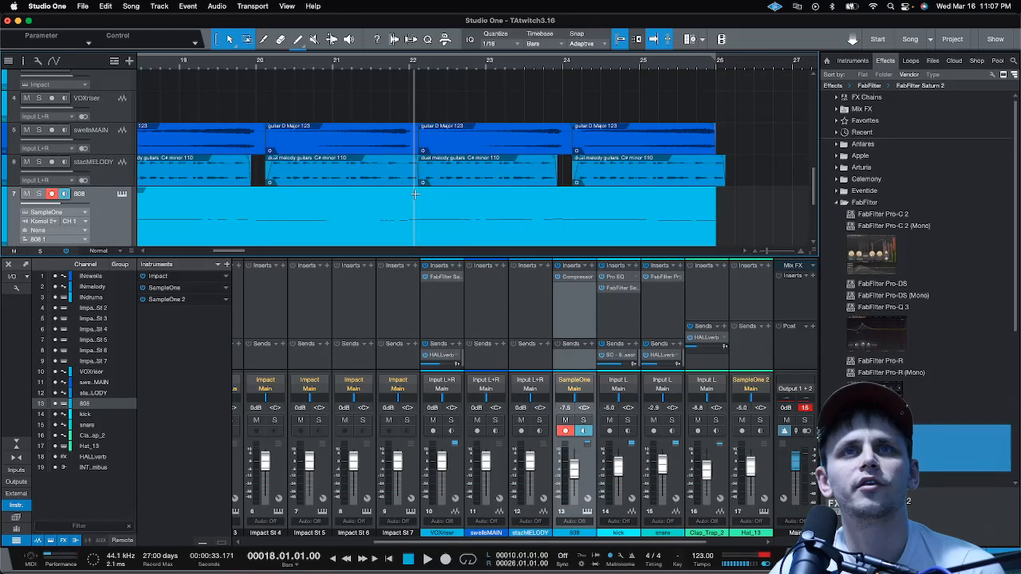
scroll(413, 194, down, 1)
click(410, 194)
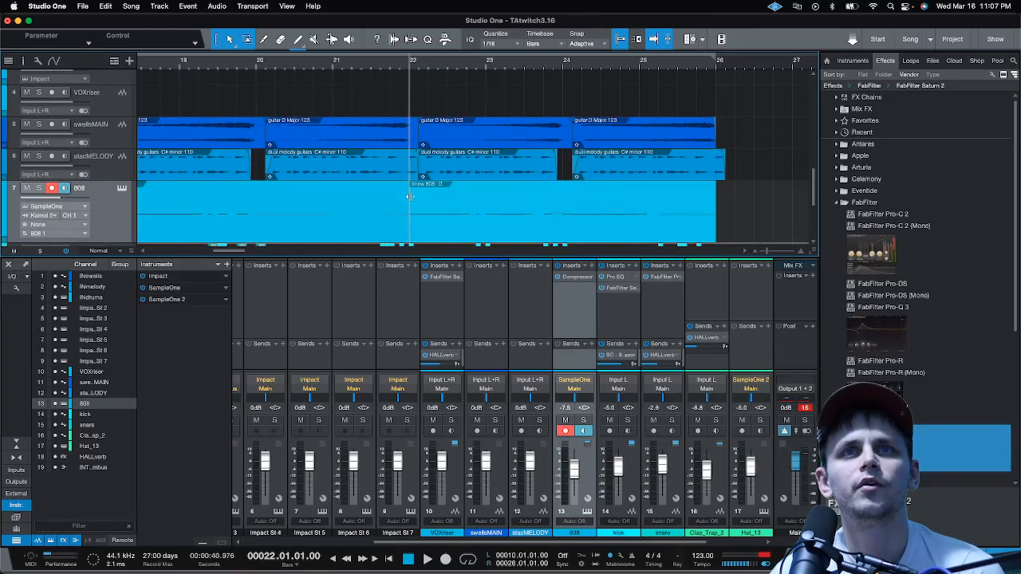
Open the 808 part between bars 18 and 22 in the note editor
click(297, 237)
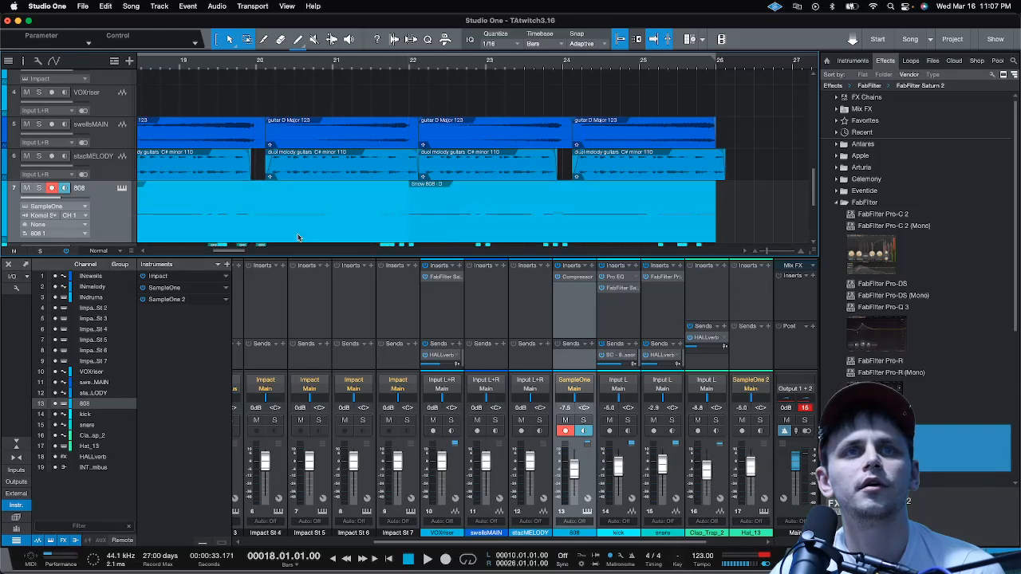
double_click(297, 236)
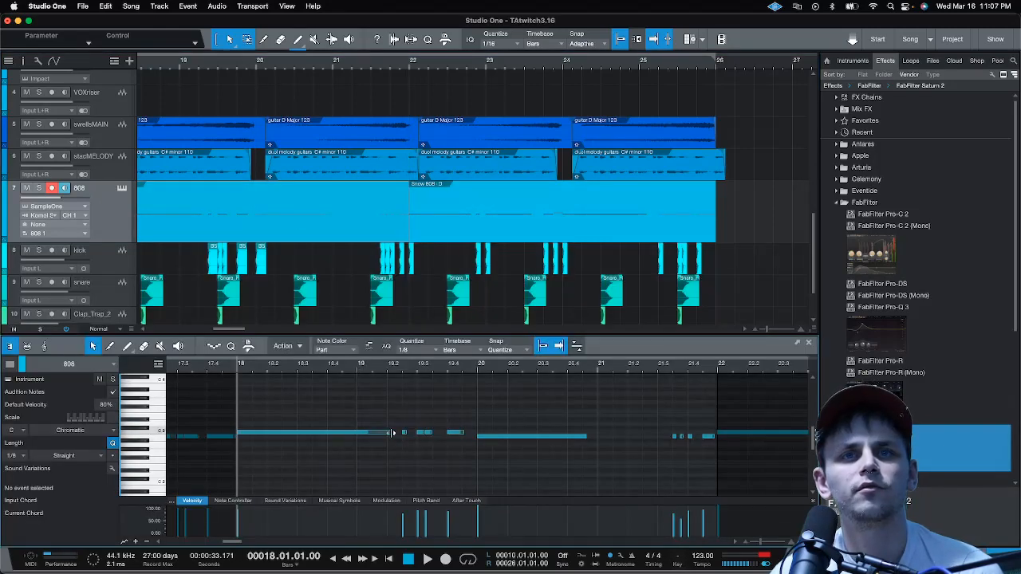
Shorten the opening C 3 note of the 808 part at bar 18 to one beat and audition it
key(space)
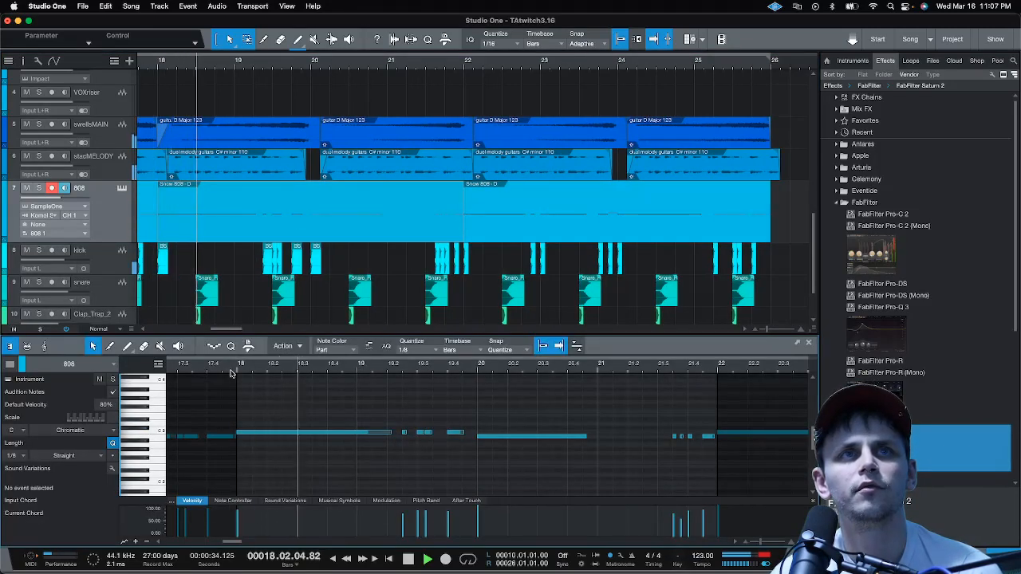
drag(391, 435, 266, 434)
click(214, 369)
key(space)
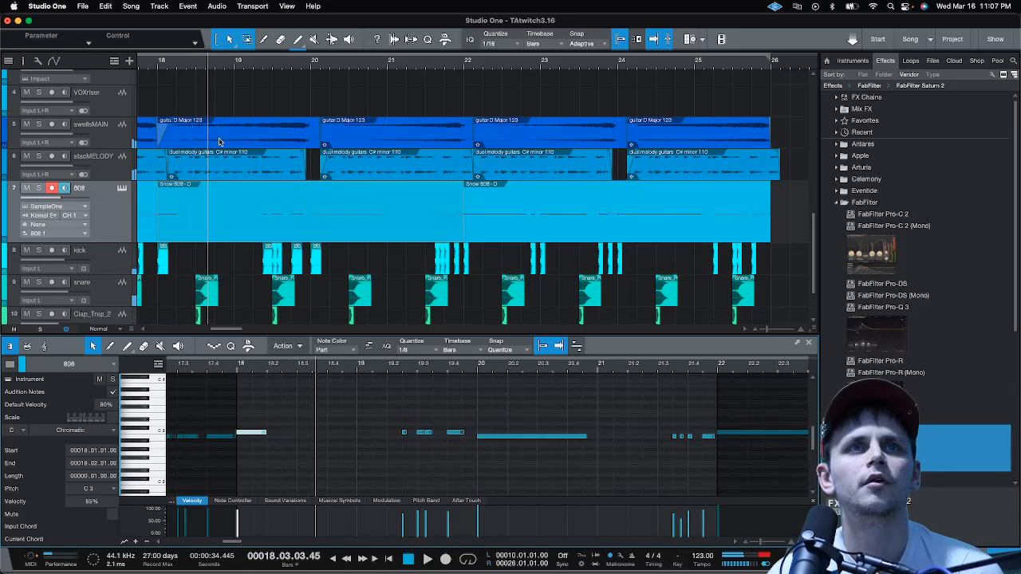
Delete the first kick, snare and clap hits after the start of bar 18
scroll(228, 258, down, 2)
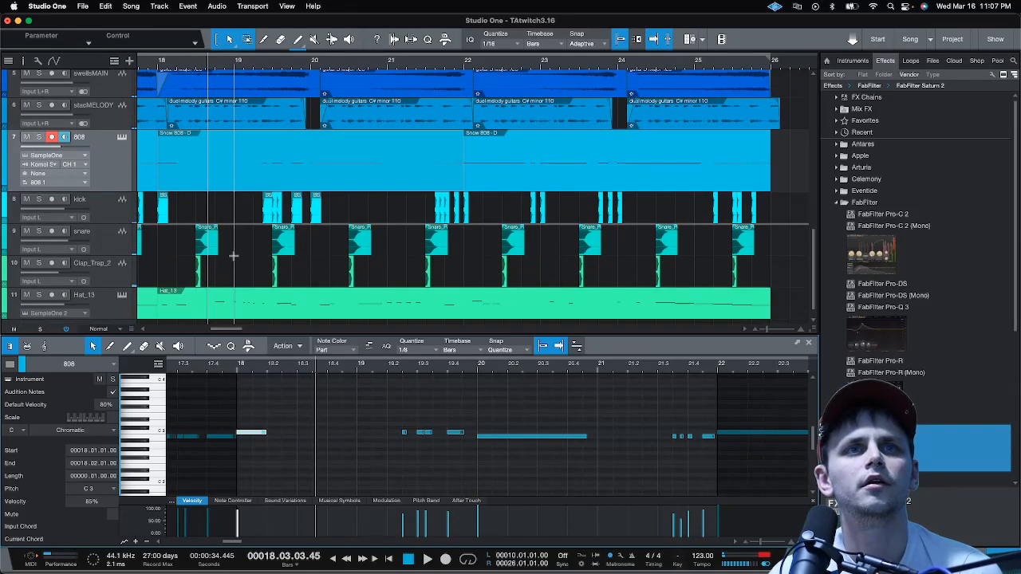
key(space)
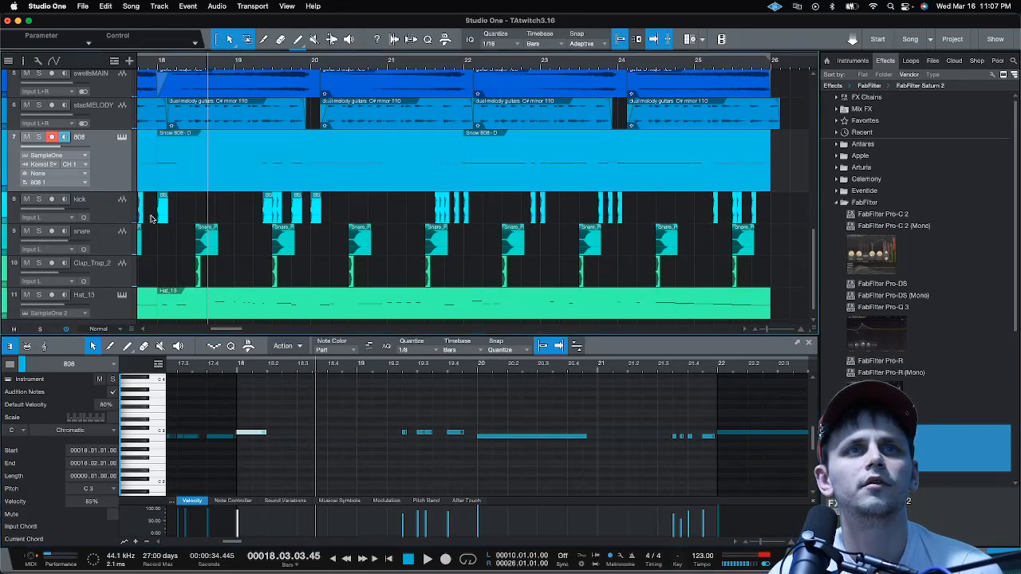
drag(151, 218, 228, 258)
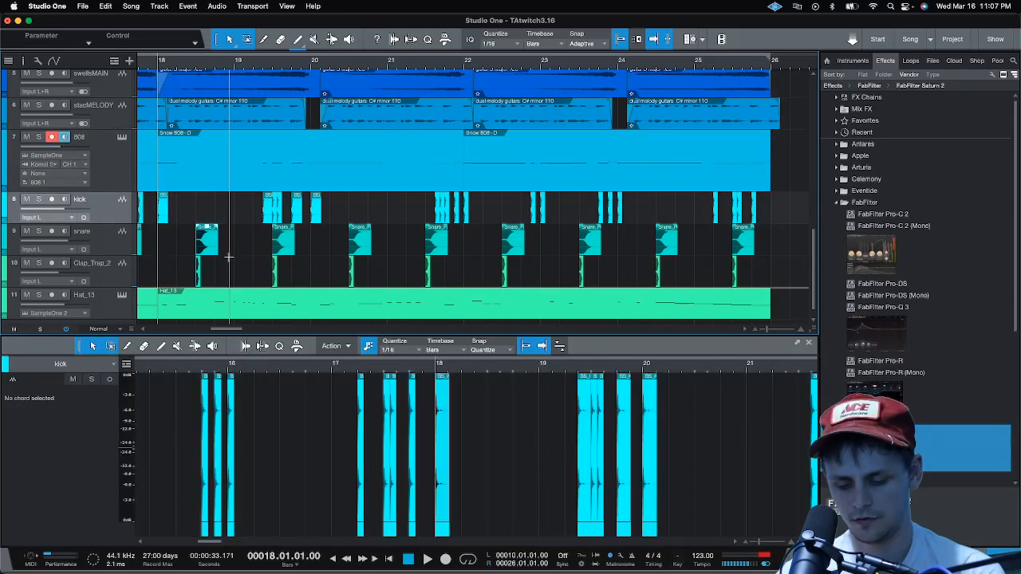
key(Delete)
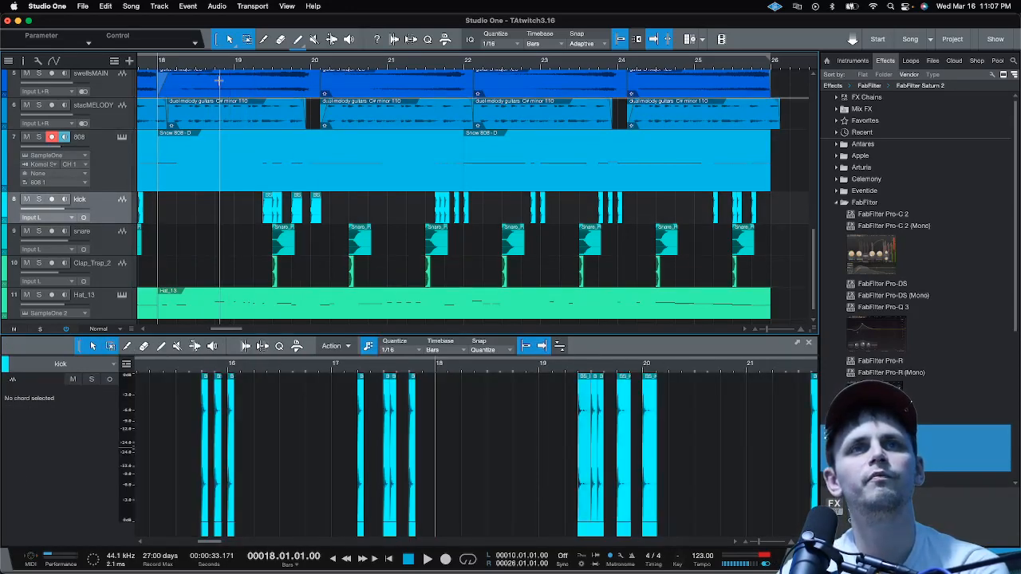
Split the Hat_13 part at 19.02.04, delete the section back to bar 18, and play back the resulting drum break
alt+click(268, 302)
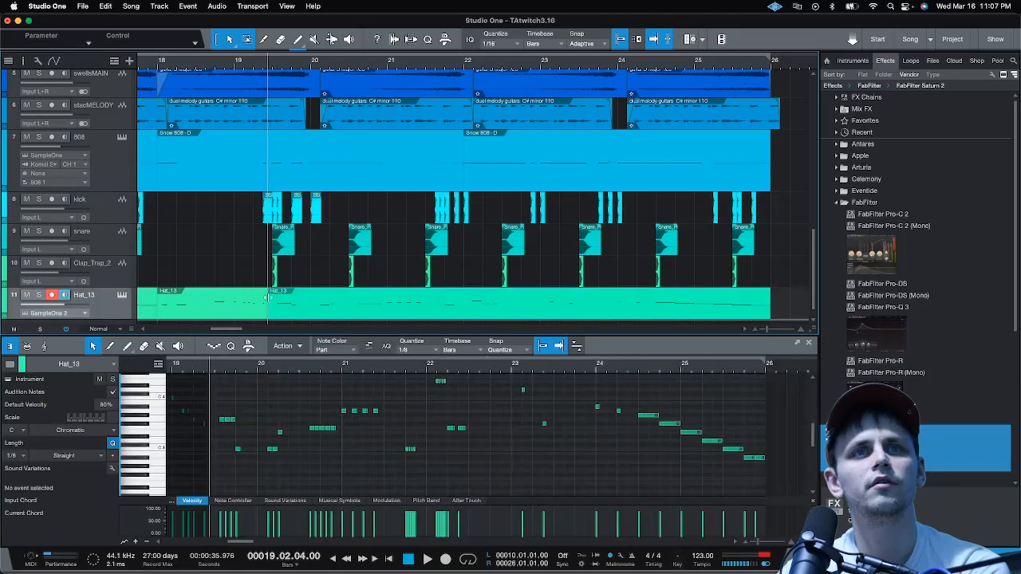
click(211, 311)
key(Delete)
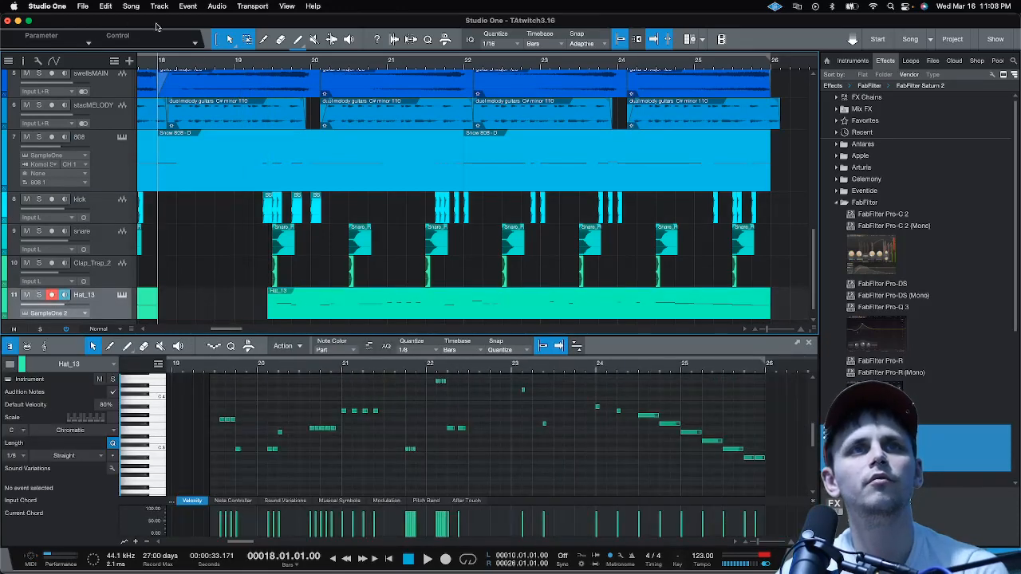
key(w)
click(154, 63)
key(space)
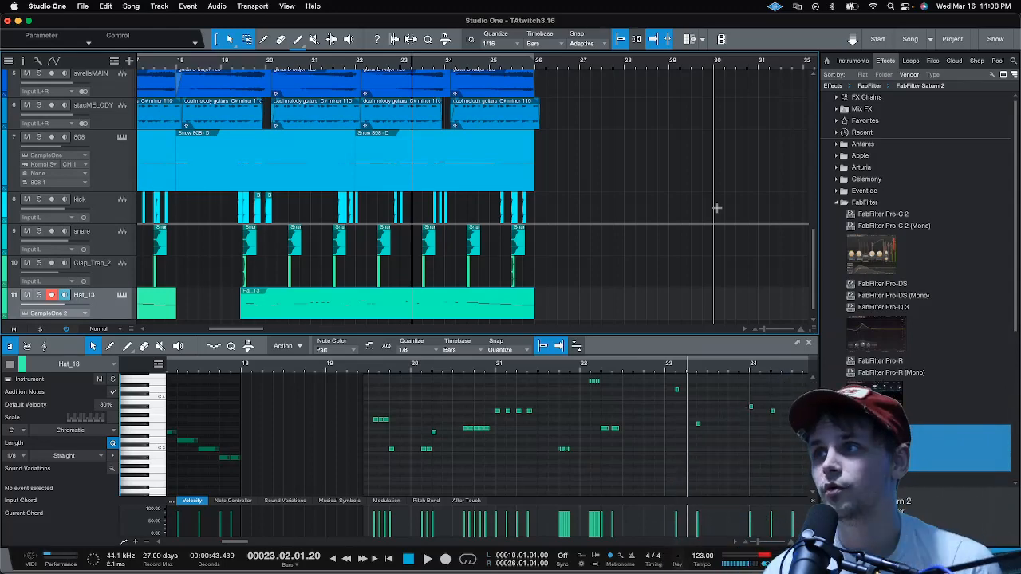
Look over all tracks of the arrangement and play back the transition from the intro into the main section at bar 10
scroll(493, 67, down, 4)
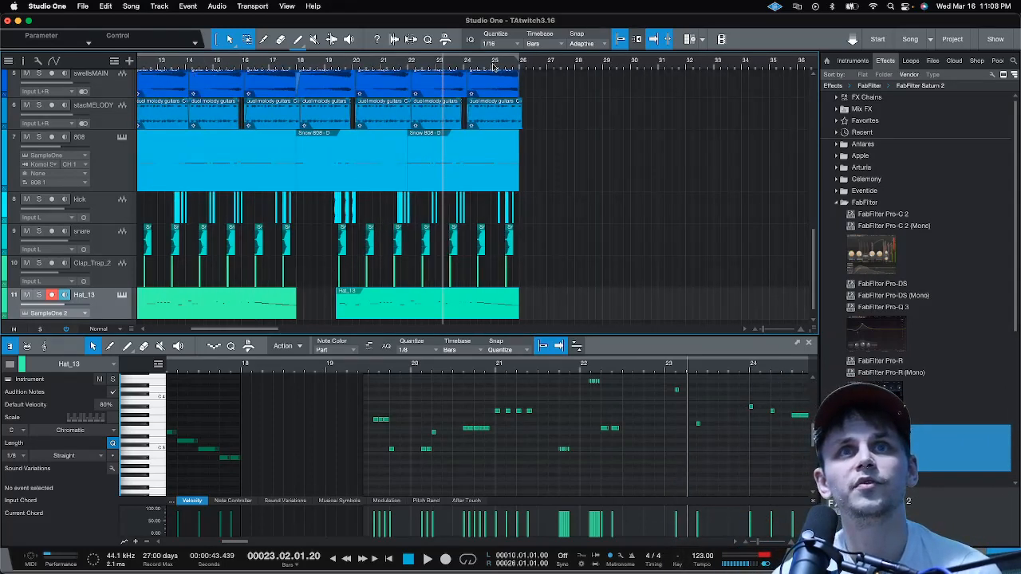
scroll(363, 181, down, 1)
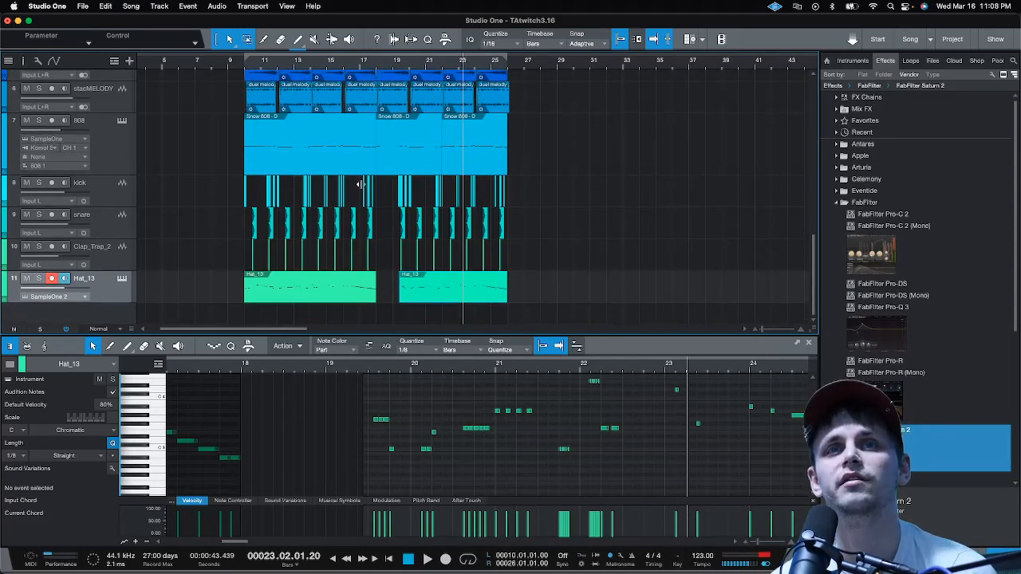
scroll(358, 185, up, 8)
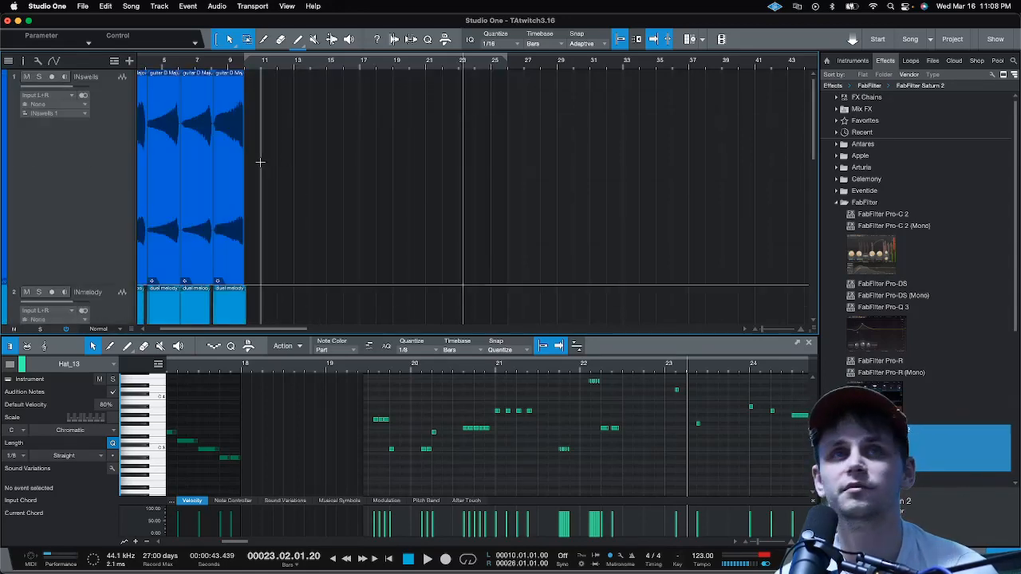
scroll(322, 110, down, 3)
scroll(322, 110, down, 4)
scroll(285, 157, up, 6)
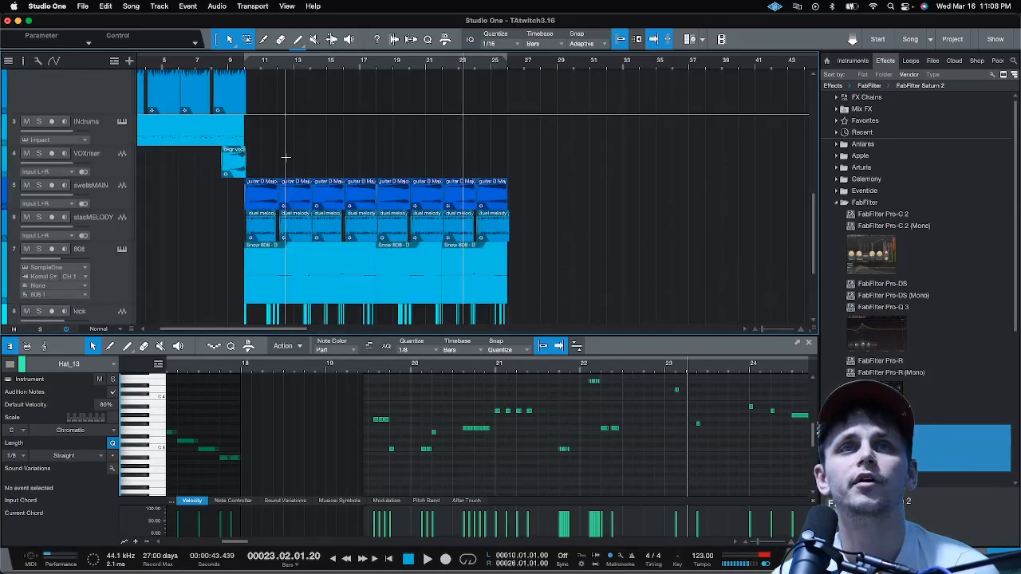
scroll(285, 157, down, 2)
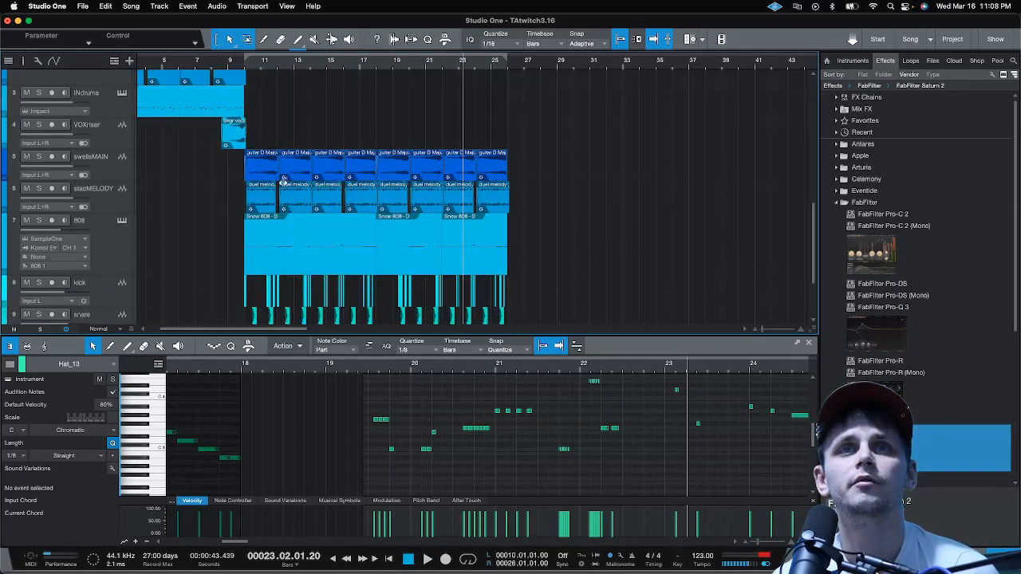
click(226, 64)
key(space)
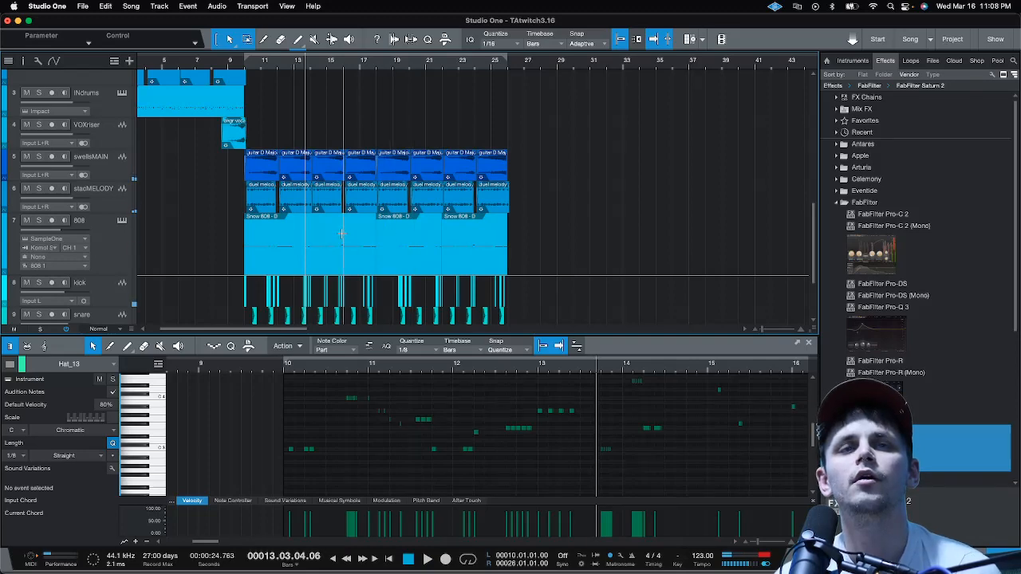
Split the stacMELODY guitar event that starts in bar 12 at 13.01.03, delete its second half, and play back the gap
scroll(296, 61, up, 5)
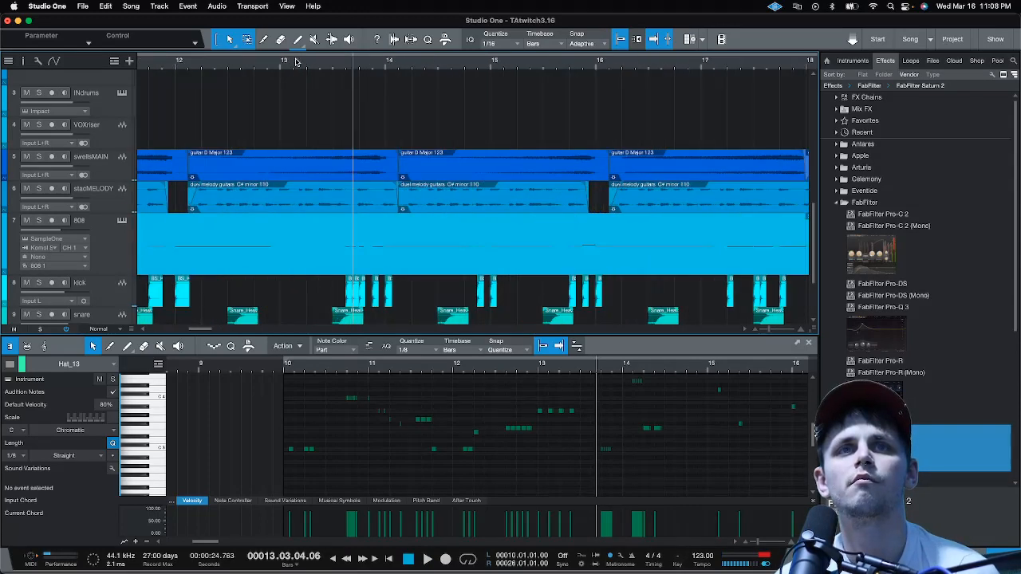
click(369, 193)
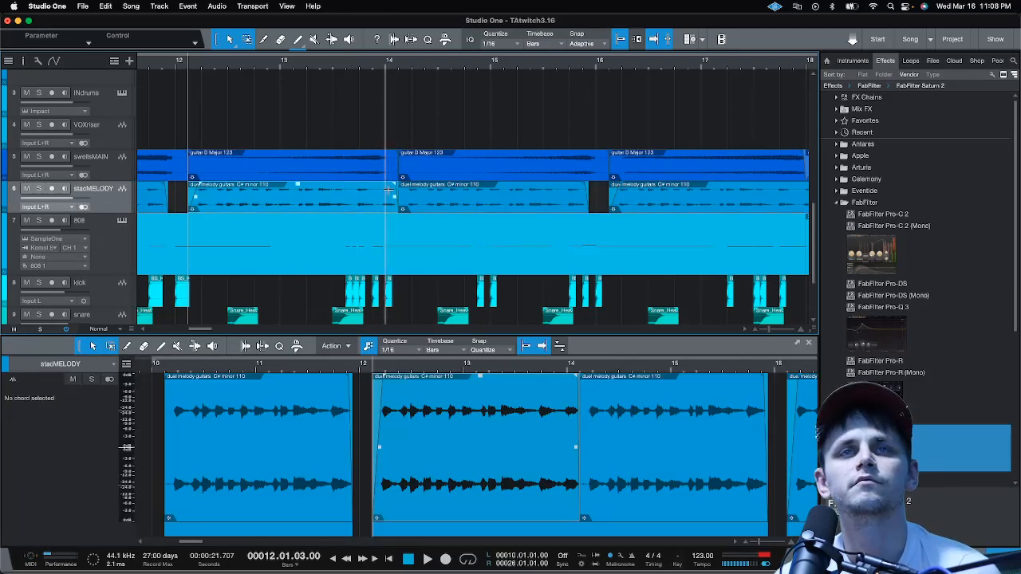
scroll(402, 64, down, 2)
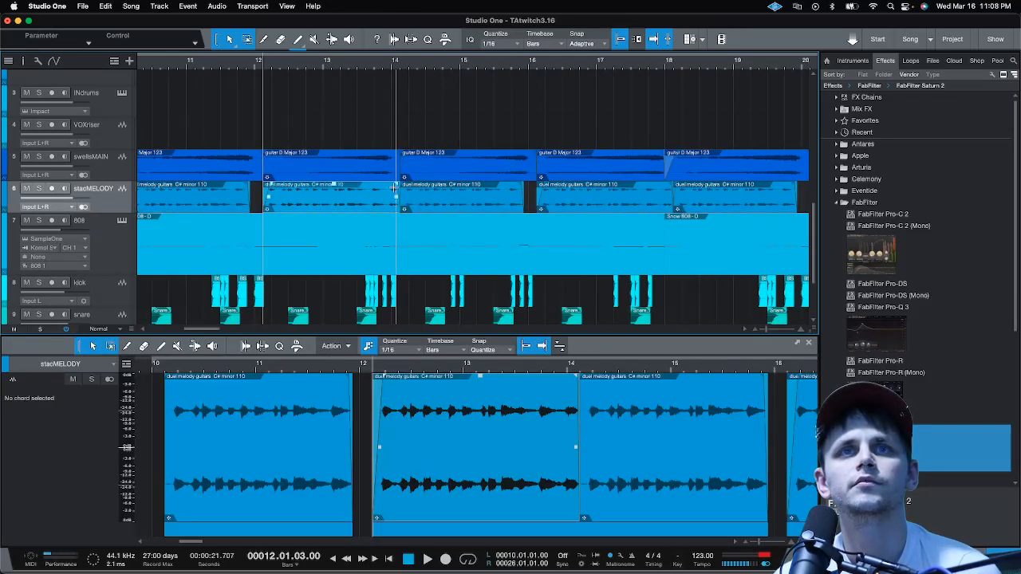
mouse_move(397, 187)
mouse_down()
mouse_move(311, 204)
mouse_move(399, 199)
mouse_up()
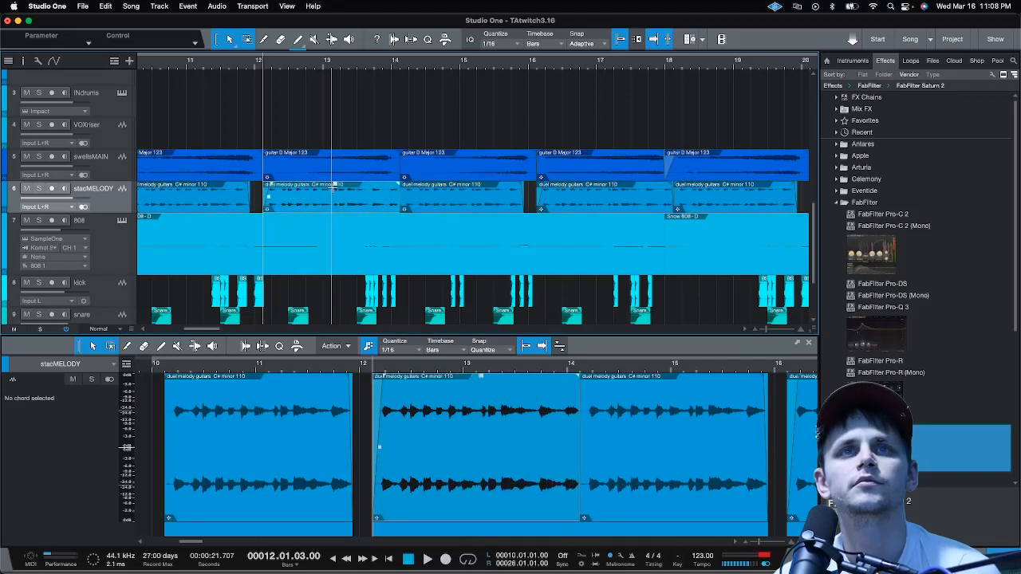
alt+click(333, 189)
click(382, 194)
key(Delete)
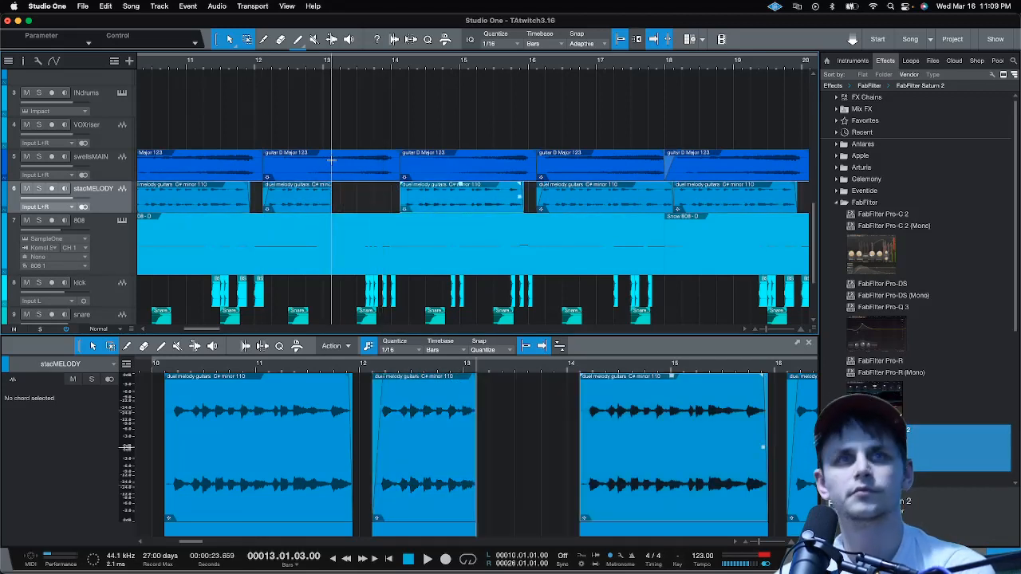
click(174, 71)
key(space)
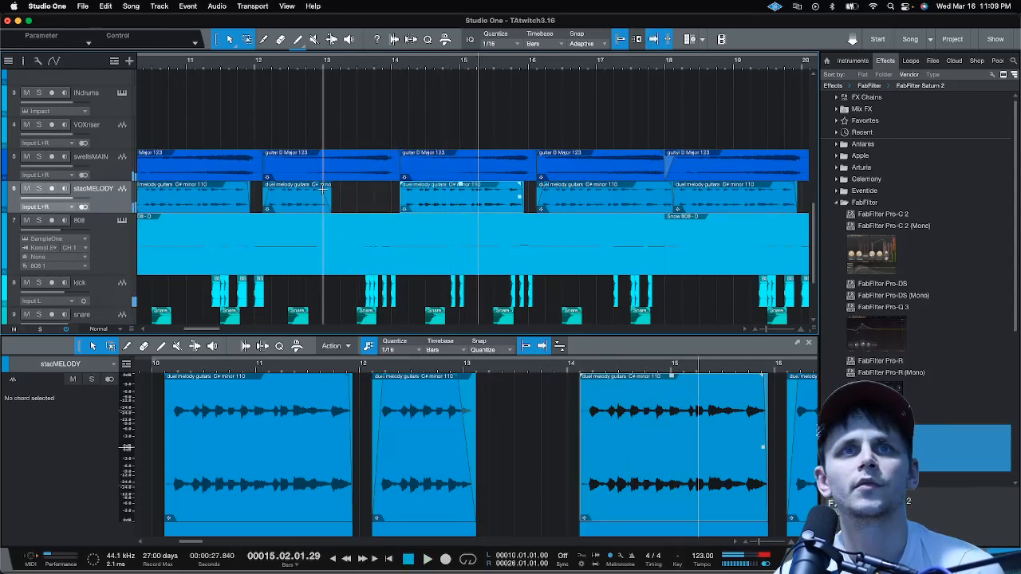
Remove the fade-out from the shortened stacMELODY event and play the section back from just before bar 12
drag(322, 189, 331, 189)
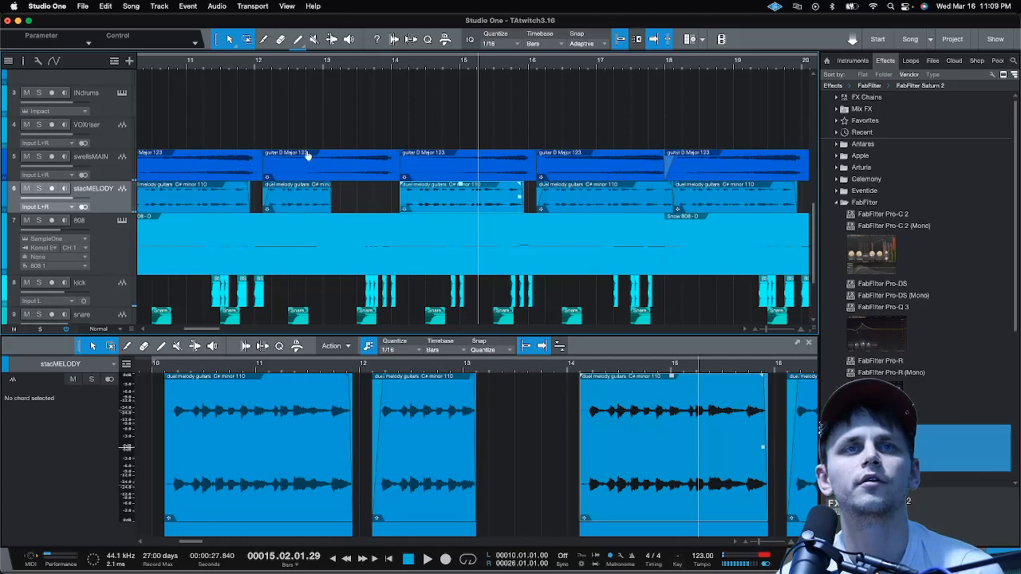
click(246, 66)
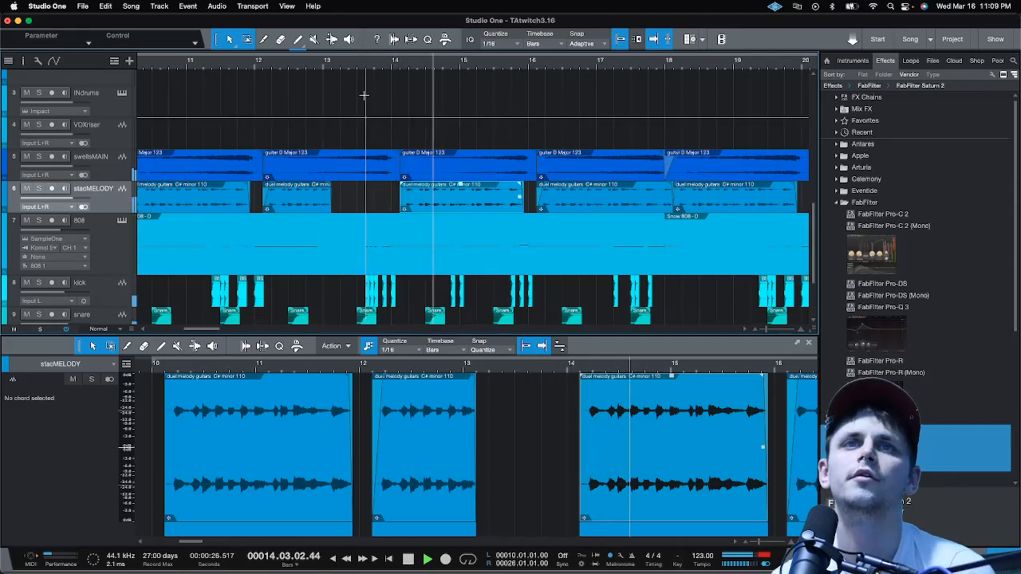
scroll(479, 67, down, 5)
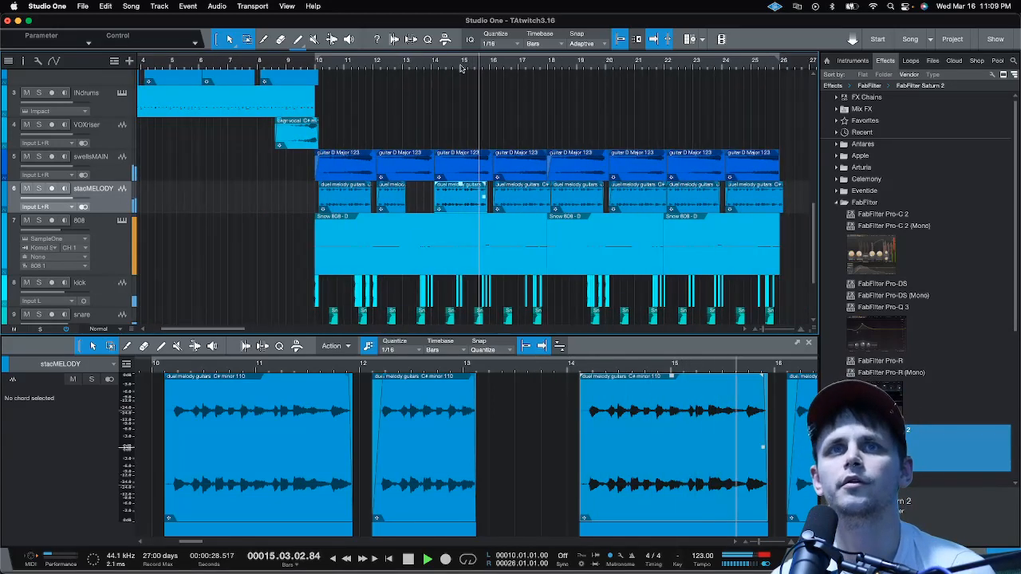
scroll(511, 65, up, 5)
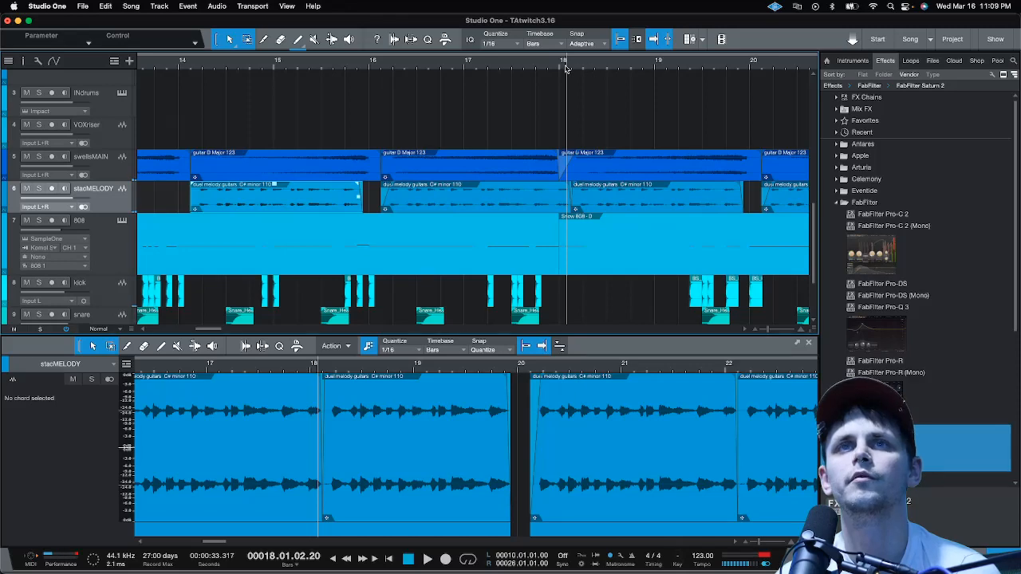
Play back the beat from the intro's end and again from bar 17, checking every track up to bar 26
scroll(554, 67, down, 4)
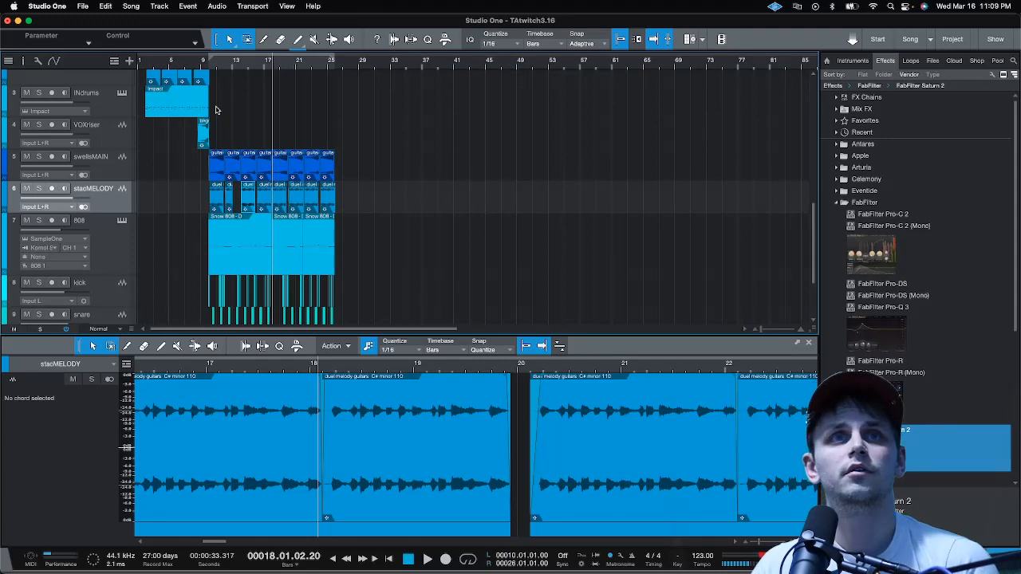
scroll(307, 174, down, 3)
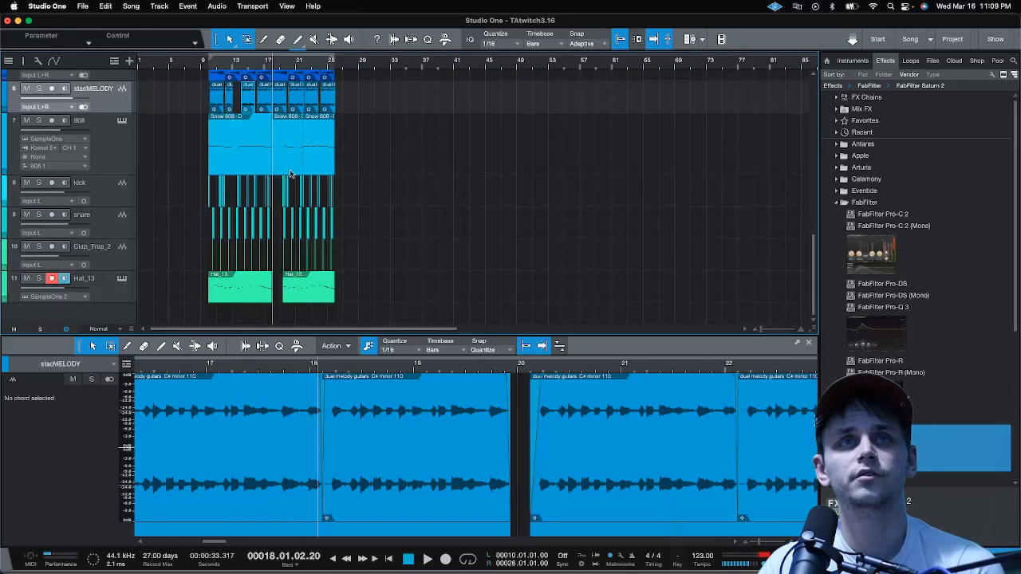
click(192, 63)
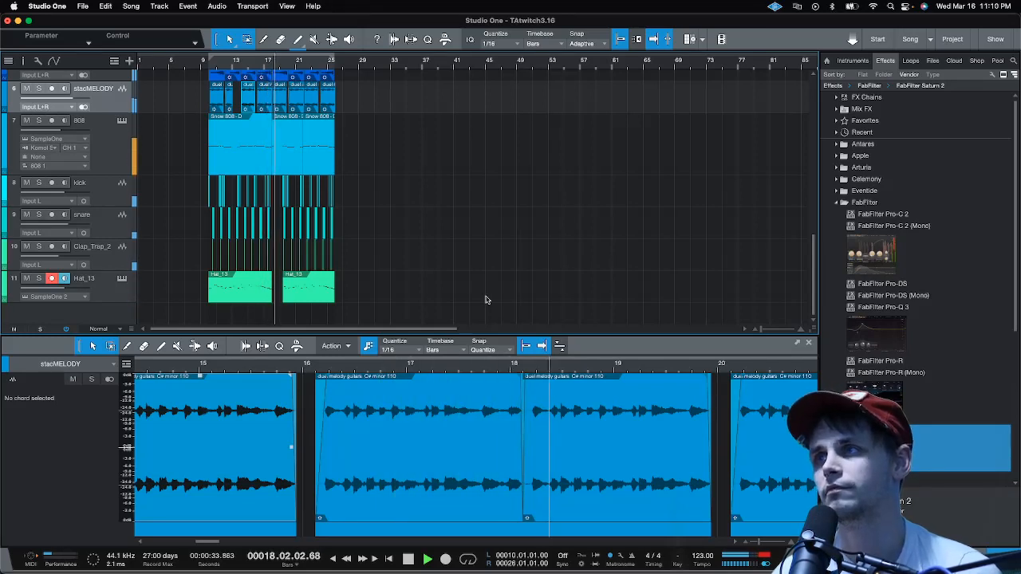
click(270, 62)
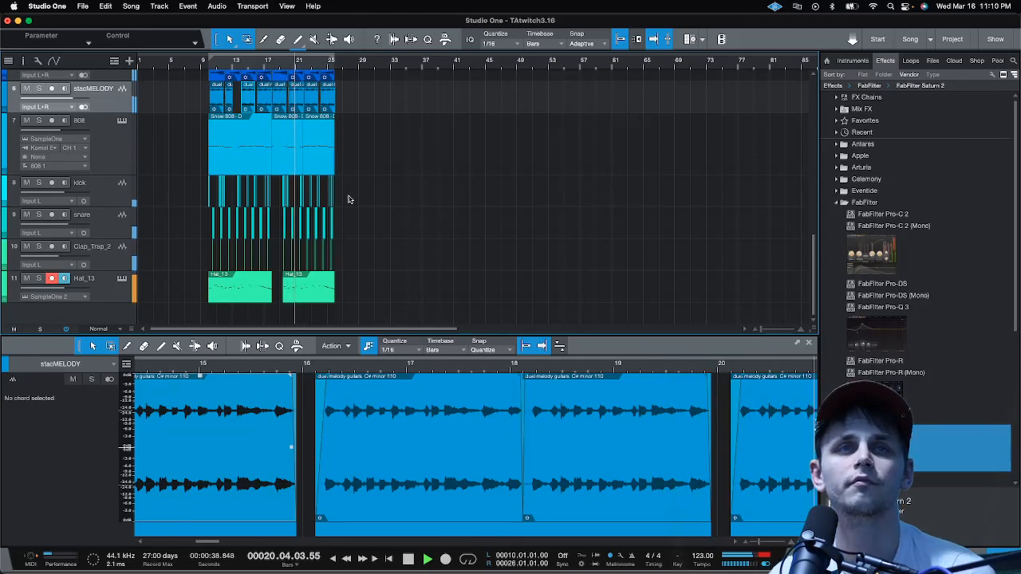
scroll(327, 159, up, 4)
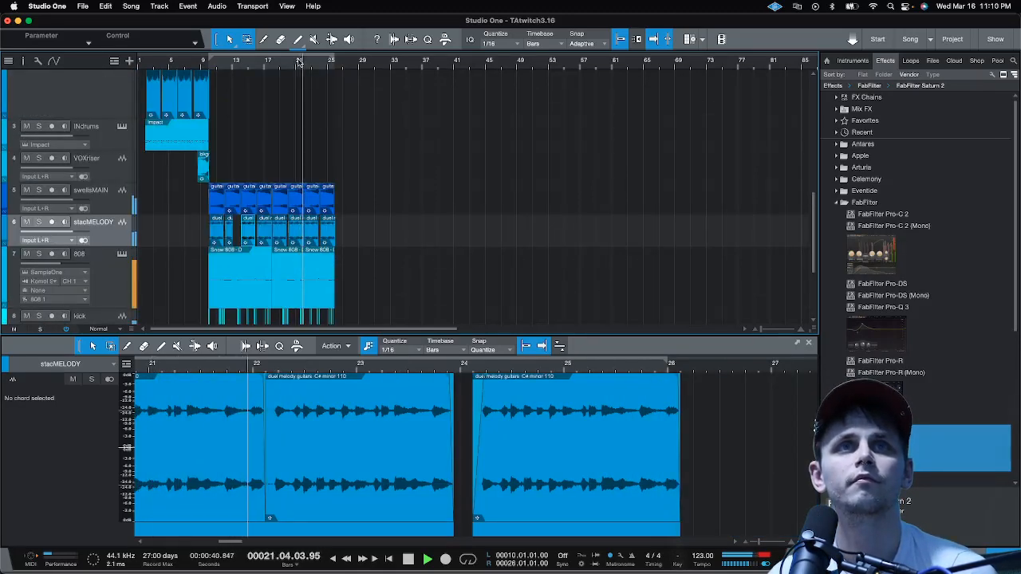
scroll(299, 64, up, 5)
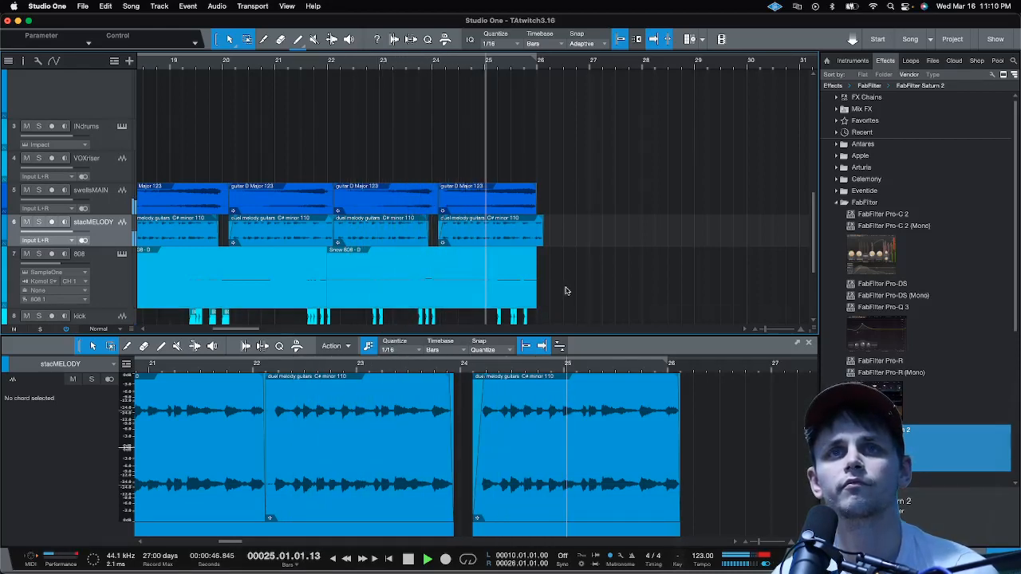
scroll(566, 287, down, 3)
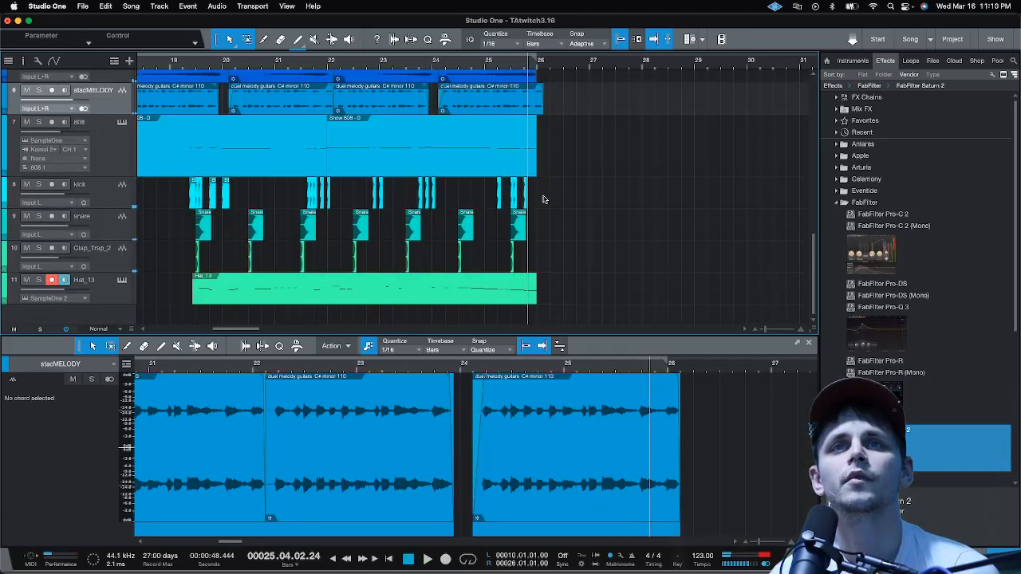
Delete the last kick hits before bar 26, from 25.03 onward
click(515, 199)
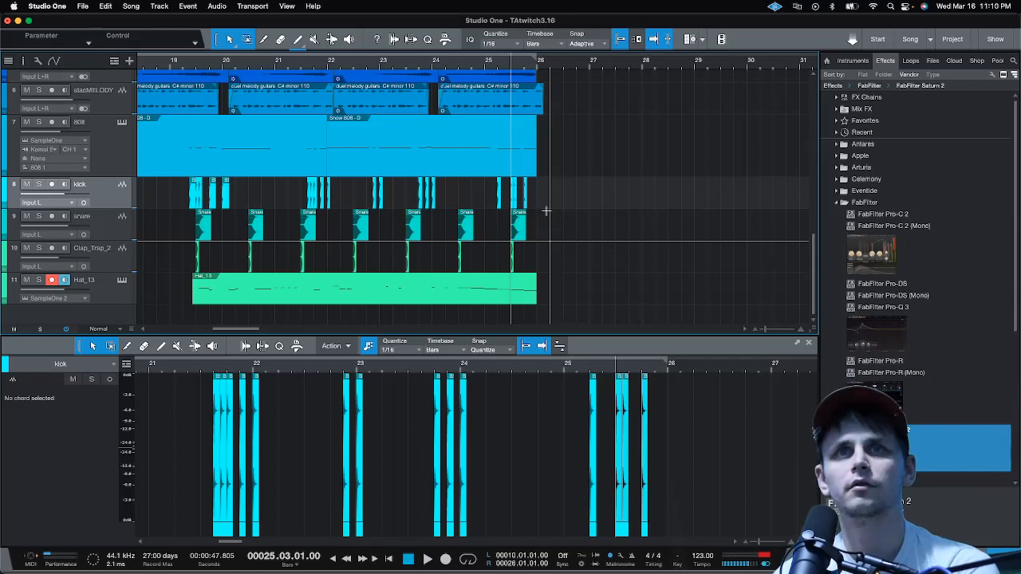
key(Delete)
scroll(513, 200, up, 5)
scroll(528, 225, down, 5)
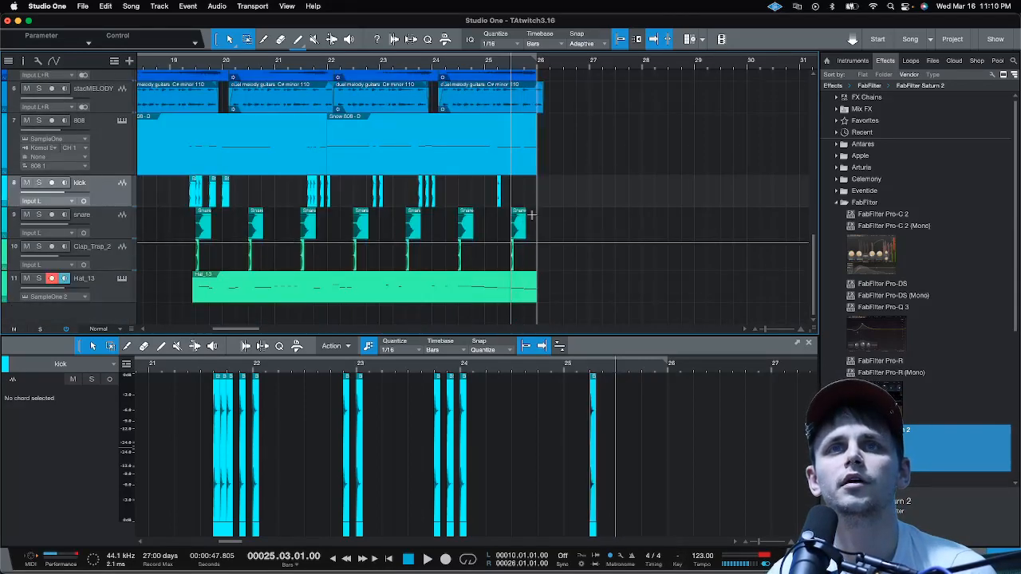
Delete the group of short 808 notes starting at 25.02 in the last Snow 808 event
scroll(531, 214, up, 1)
click(515, 199)
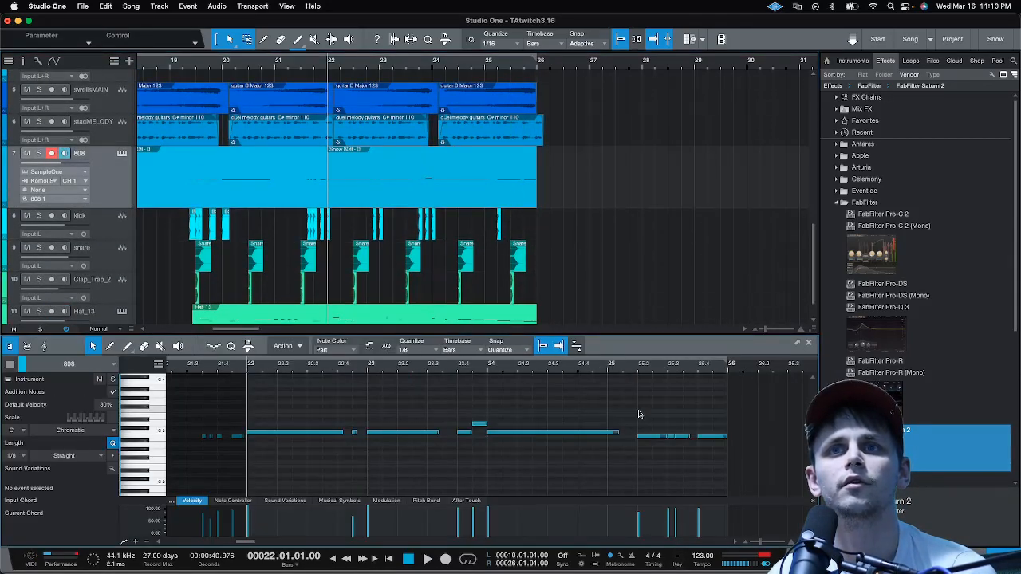
drag(685, 451, 688, 448)
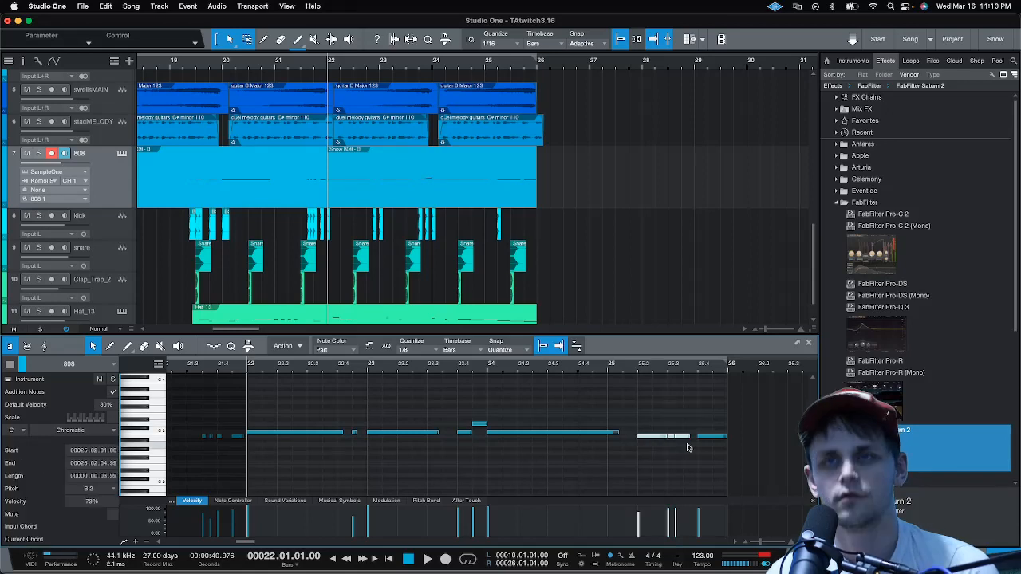
key(Delete)
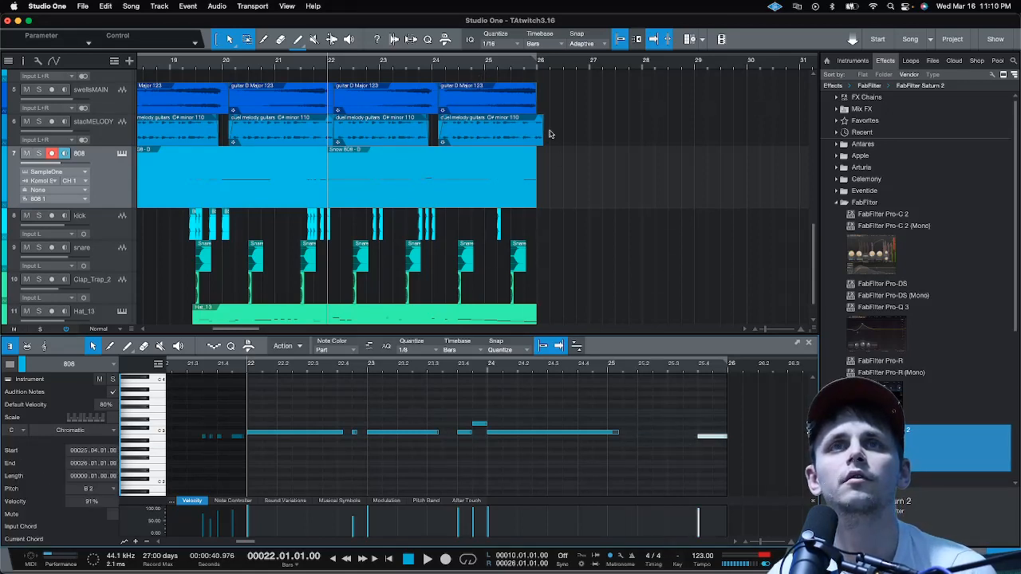
Give the last stacMELODY guitar event a fade-out of about 3.5 s and play it back from bar 23
mouse_move(540, 121)
mouse_down()
mouse_move(508, 136)
mouse_move(446, 137)
mouse_up()
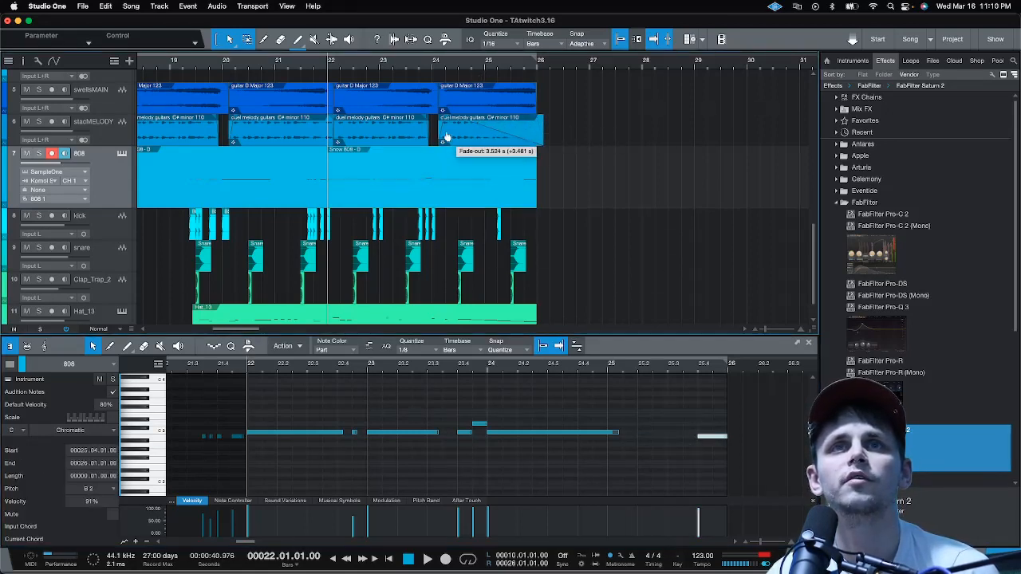
click(394, 61)
key(space)
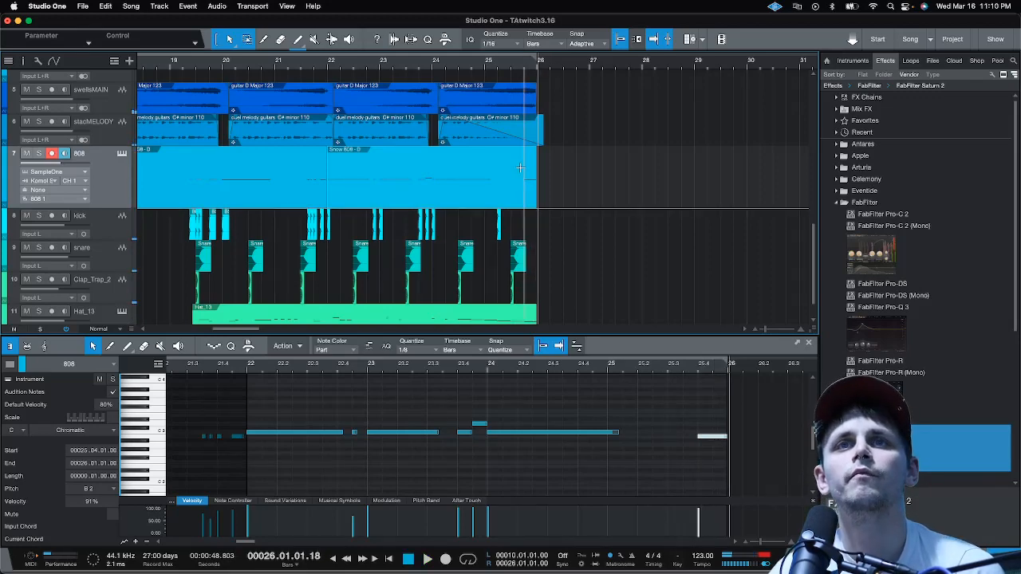
Shorten the Hat_13 event to end at 25.03.01 and play back the transition from just before bar 24
scroll(544, 263, down, 1)
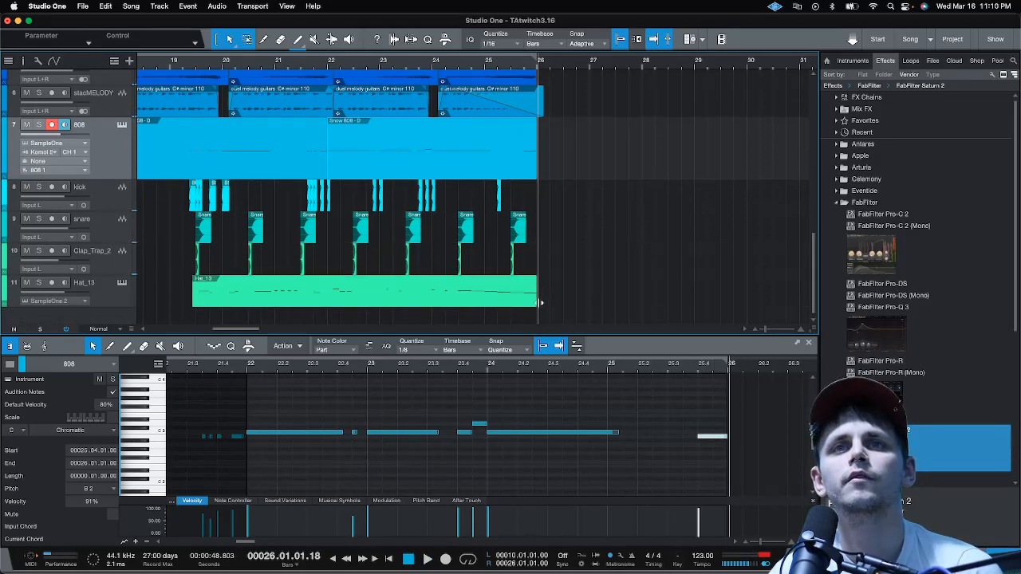
drag(541, 303, 511, 303)
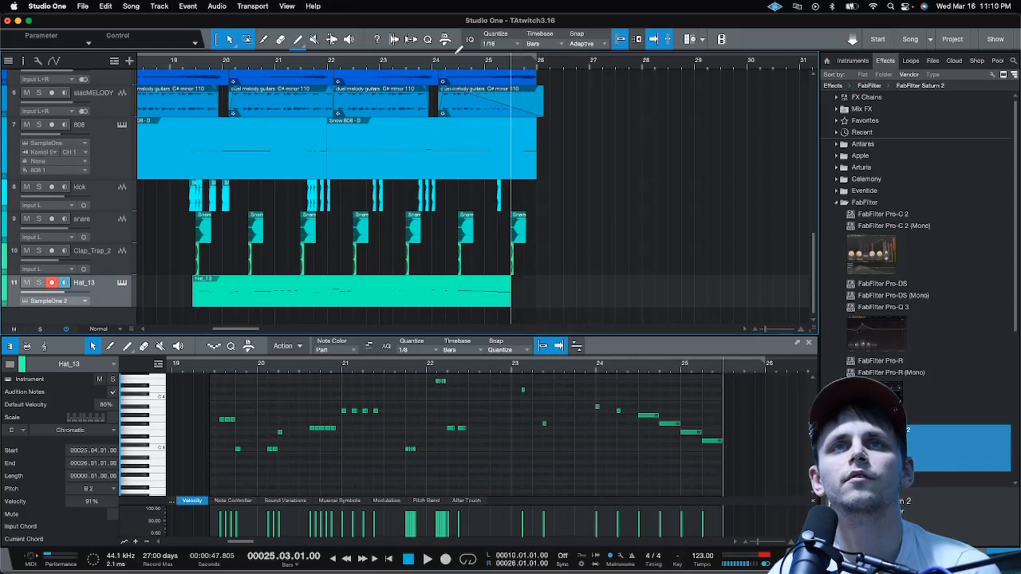
click(424, 61)
key(space)
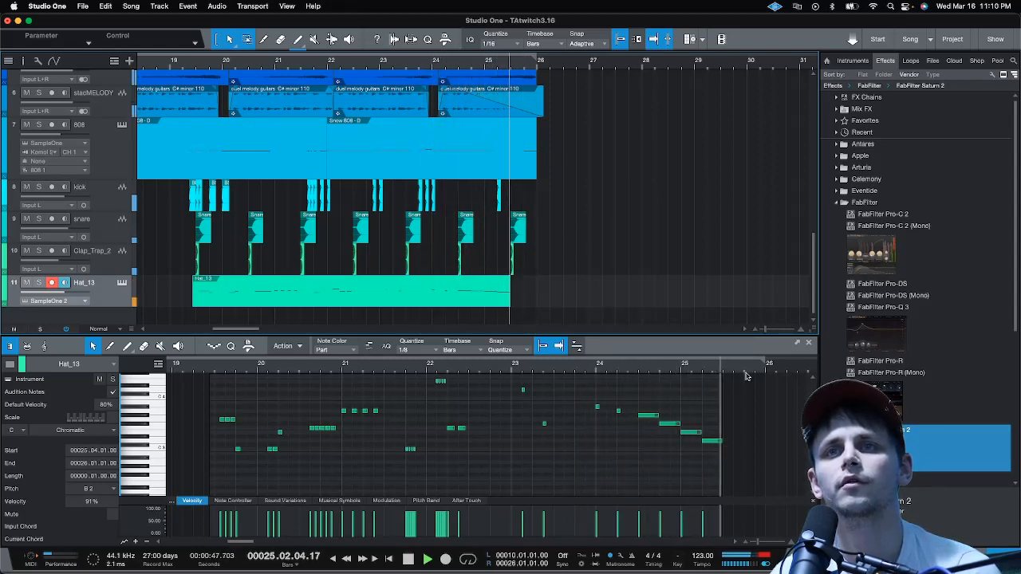
key(space)
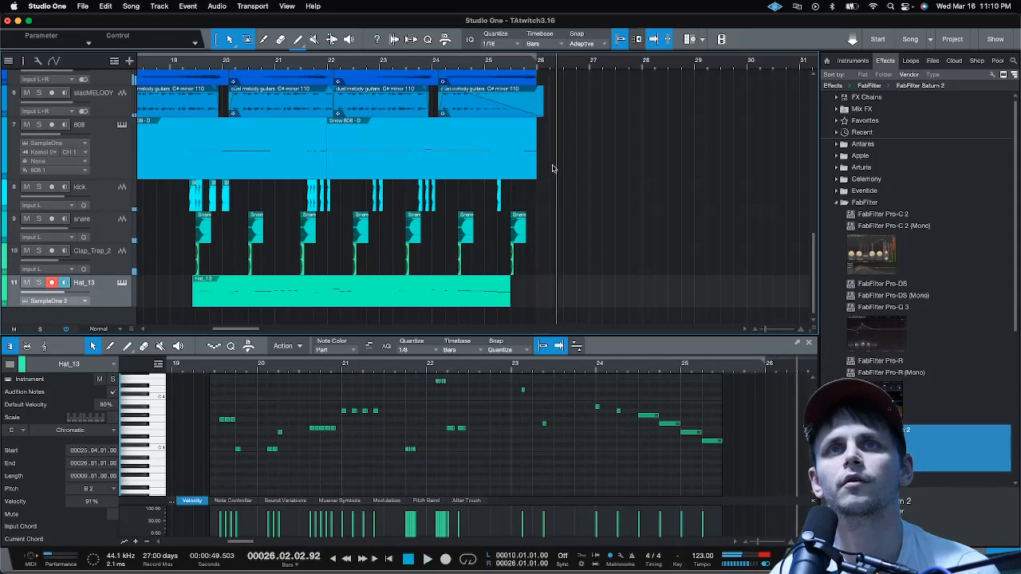
Shorten the last 808 event to end at 25.03.01 and play back the ending up to bar 26
drag(534, 166, 514, 169)
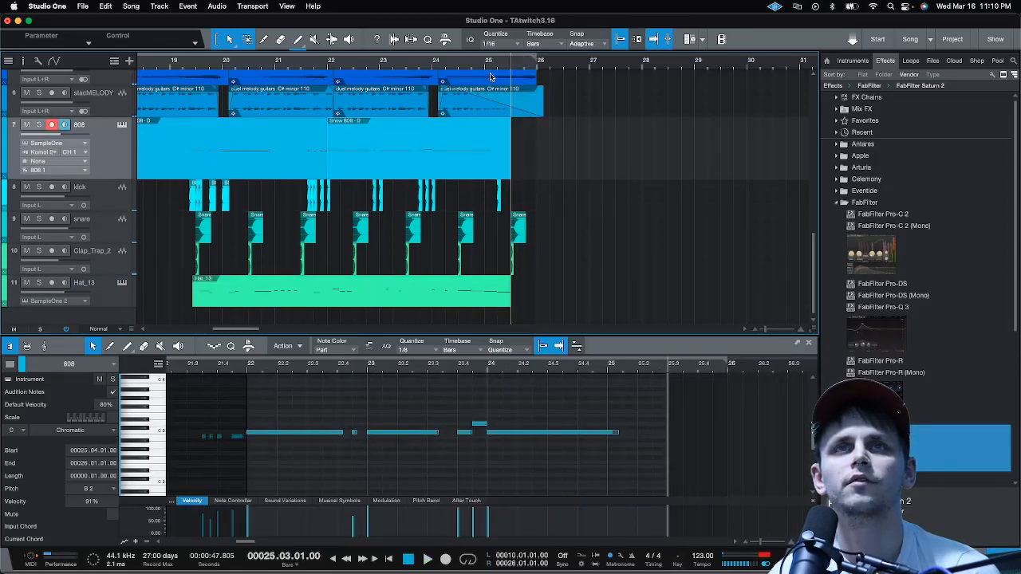
click(431, 63)
key(space)
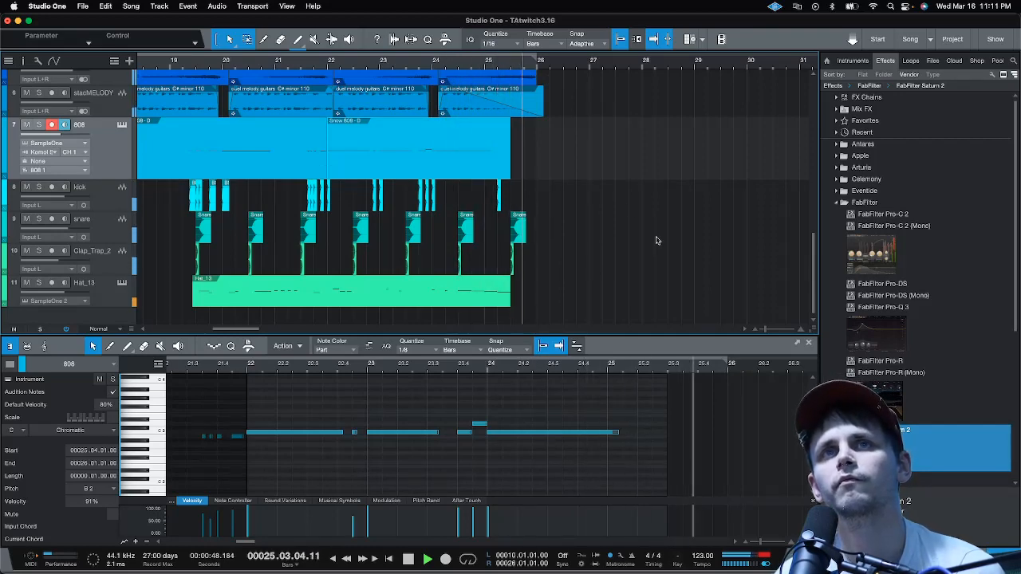
key(space)
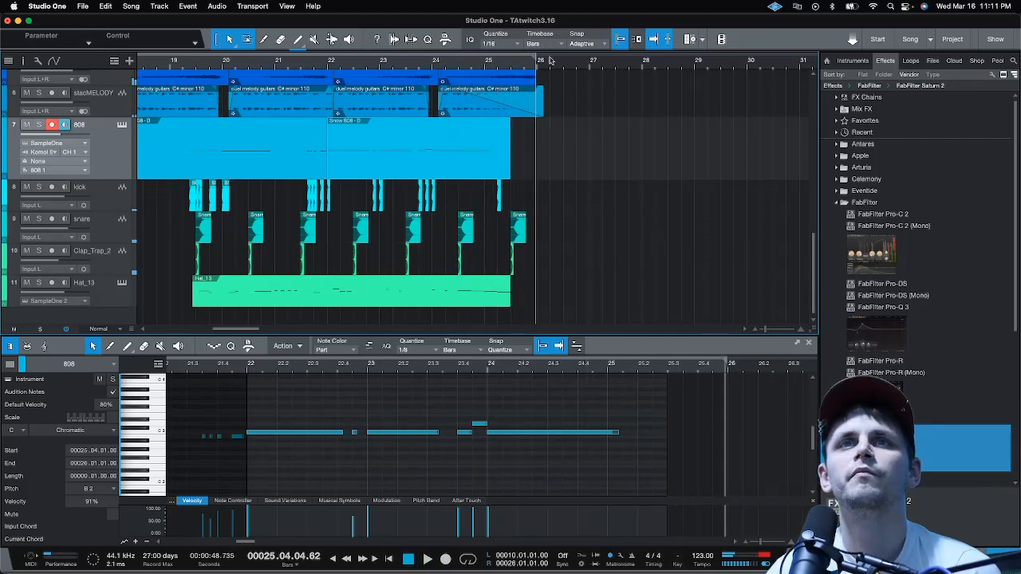
Look back over the arrangement's intro tracks, from the opening melodies to the VOXriser event before bar 10
scroll(551, 60, down, 5)
scroll(171, 196, up, 10)
scroll(194, 203, down, 6)
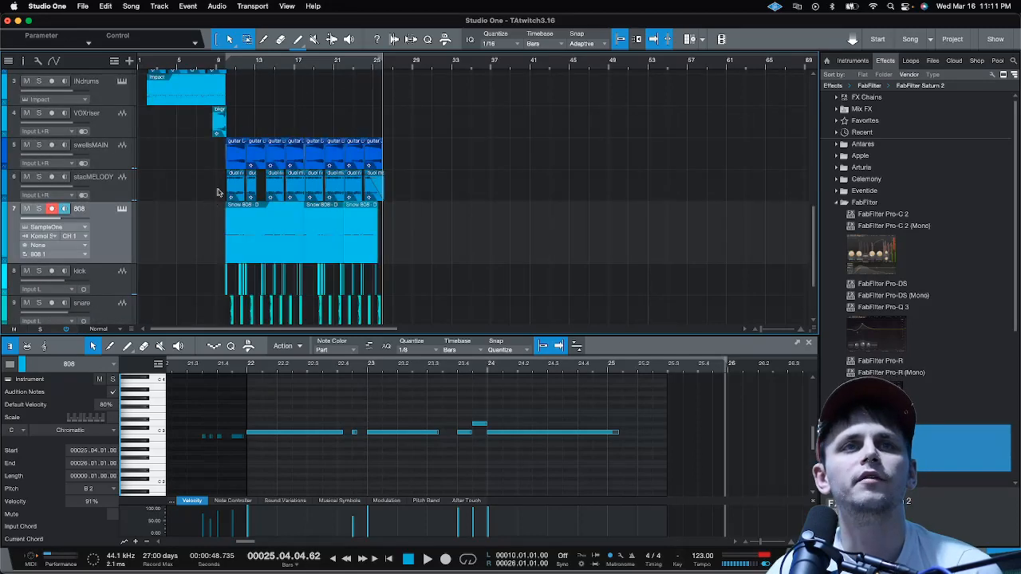
scroll(160, 63, up, 5)
scroll(210, 125, up, 5)
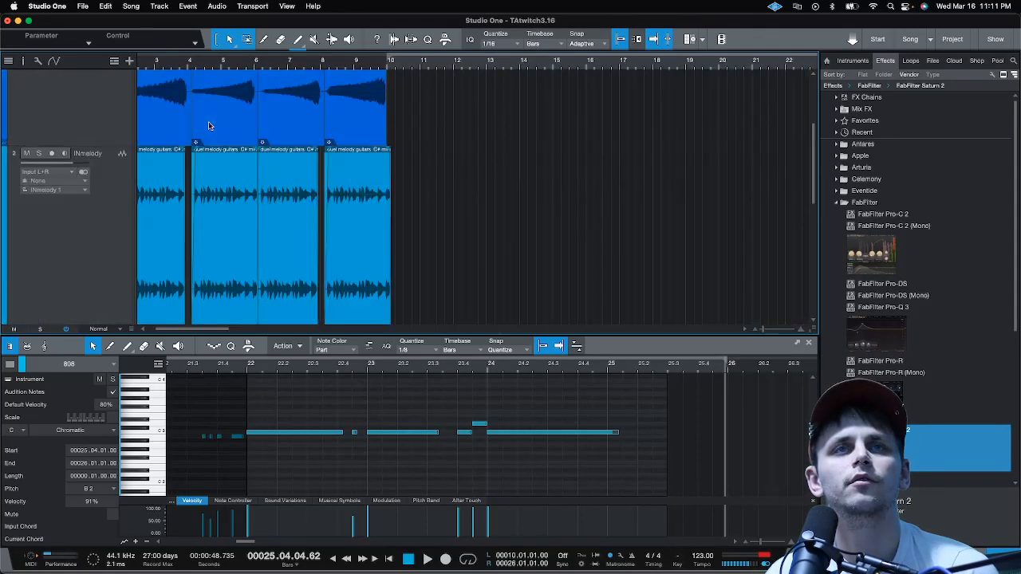
scroll(227, 130, down, 3)
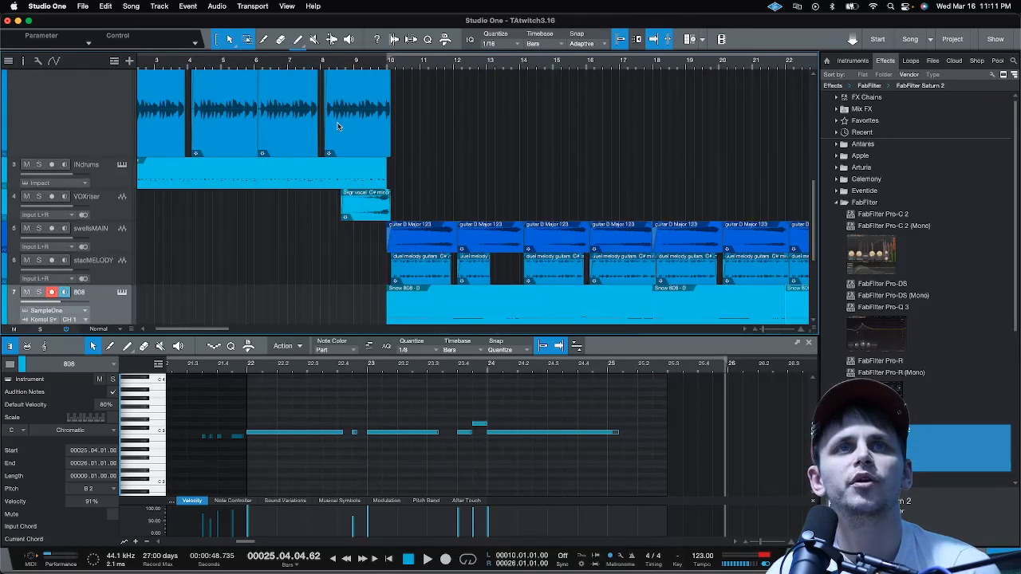